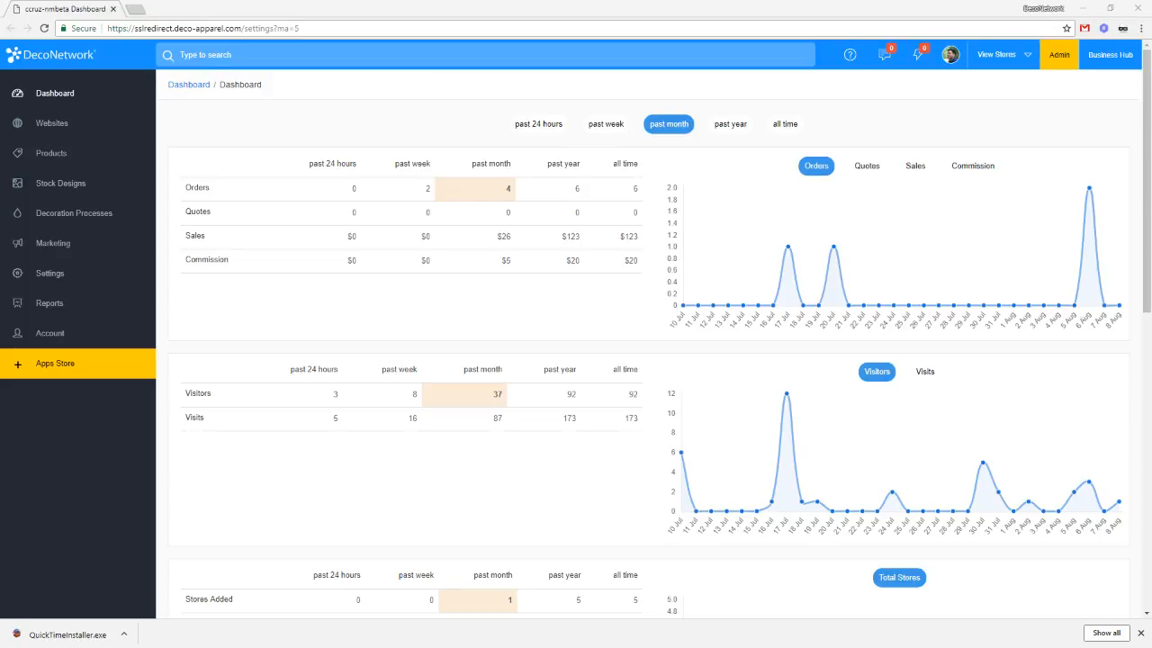
Step: From the websites list, open the tempo-tempo store in a new tab and view its localization settings
{"action": "left_click", "coordinate": [54, 128]}
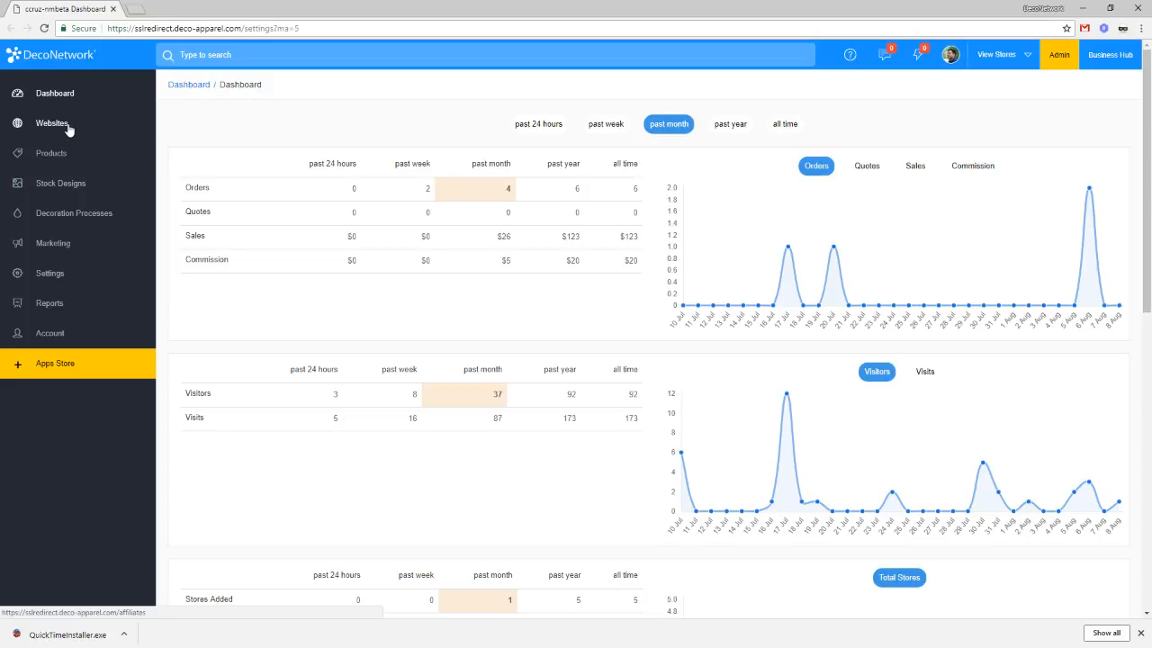
{"action": "left_click", "coordinate": [58, 125]}
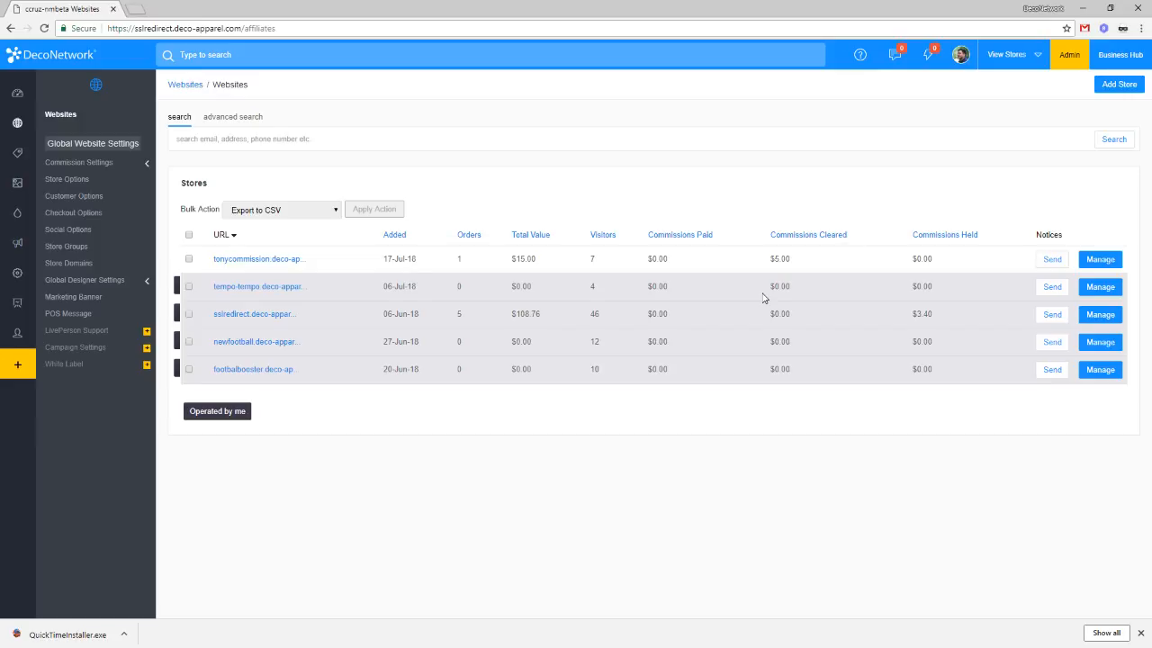
{"action": "left_click", "coordinate": [1098, 288]}
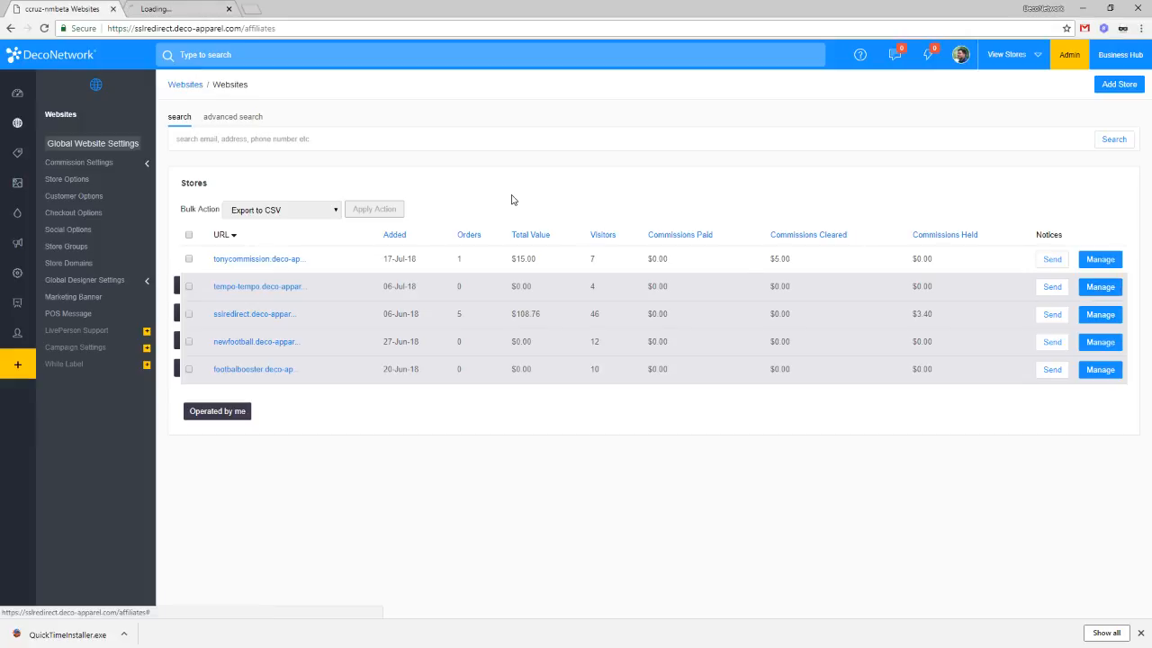
{"action": "left_click", "coordinate": [23, 273]}
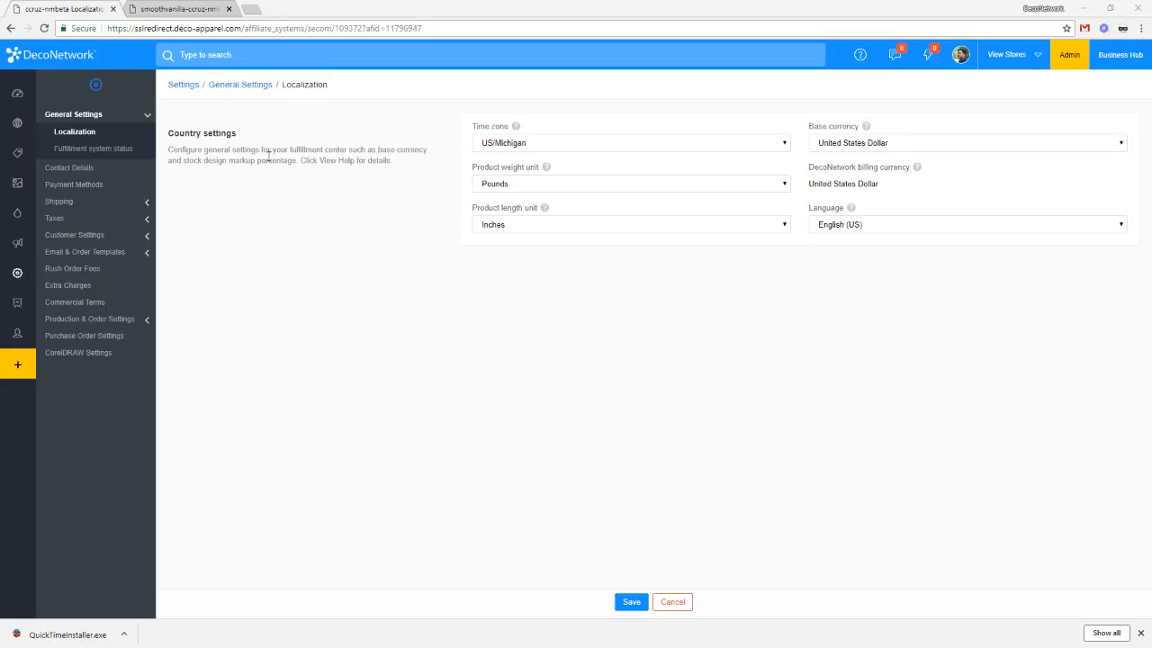
Step: Return to the websites list, manage the sslredirect store, and expand Edit Website
{"action": "left_click", "coordinate": [180, 9]}
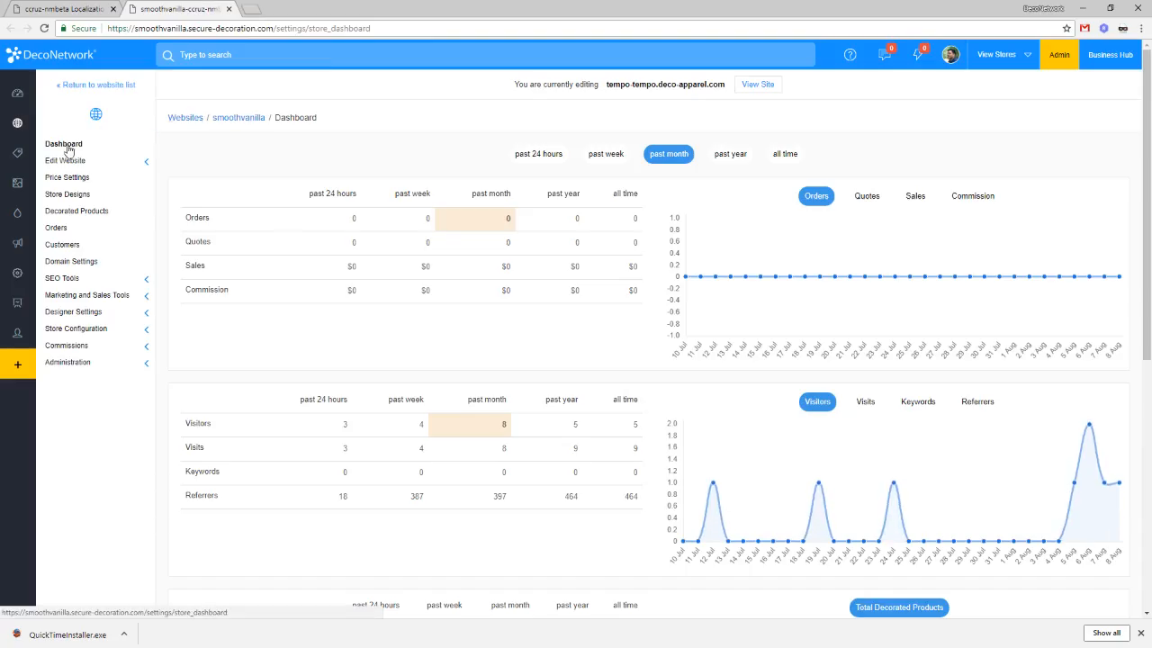
{"action": "left_click", "coordinate": [30, 123]}
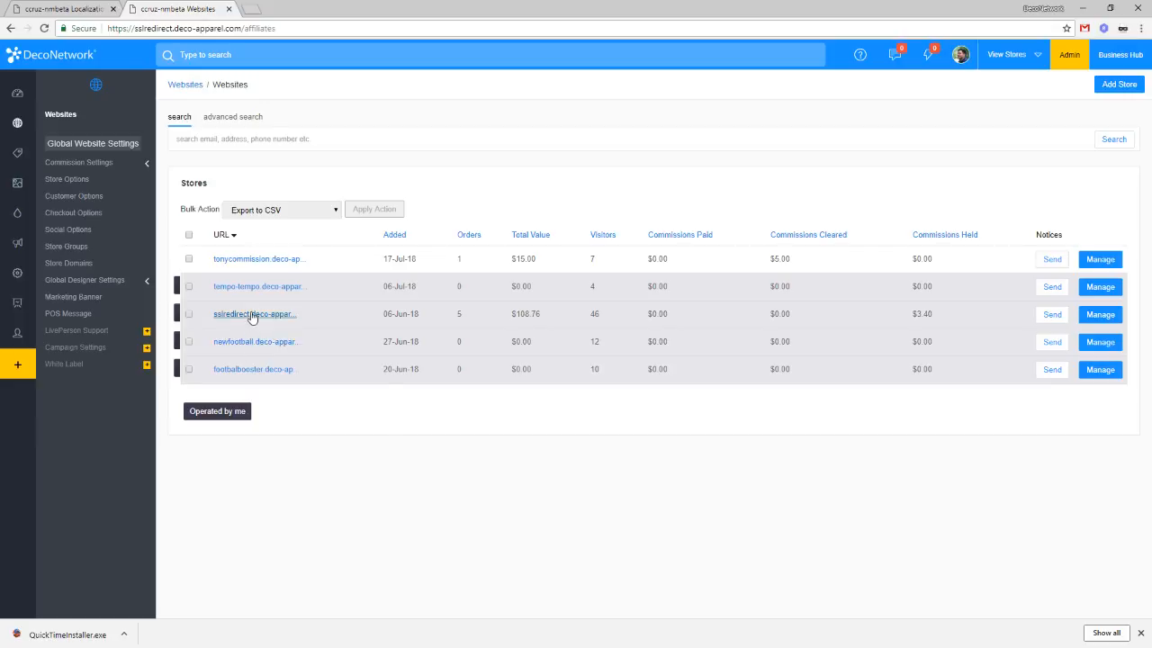
{"action": "left_click", "coordinate": [1100, 317]}
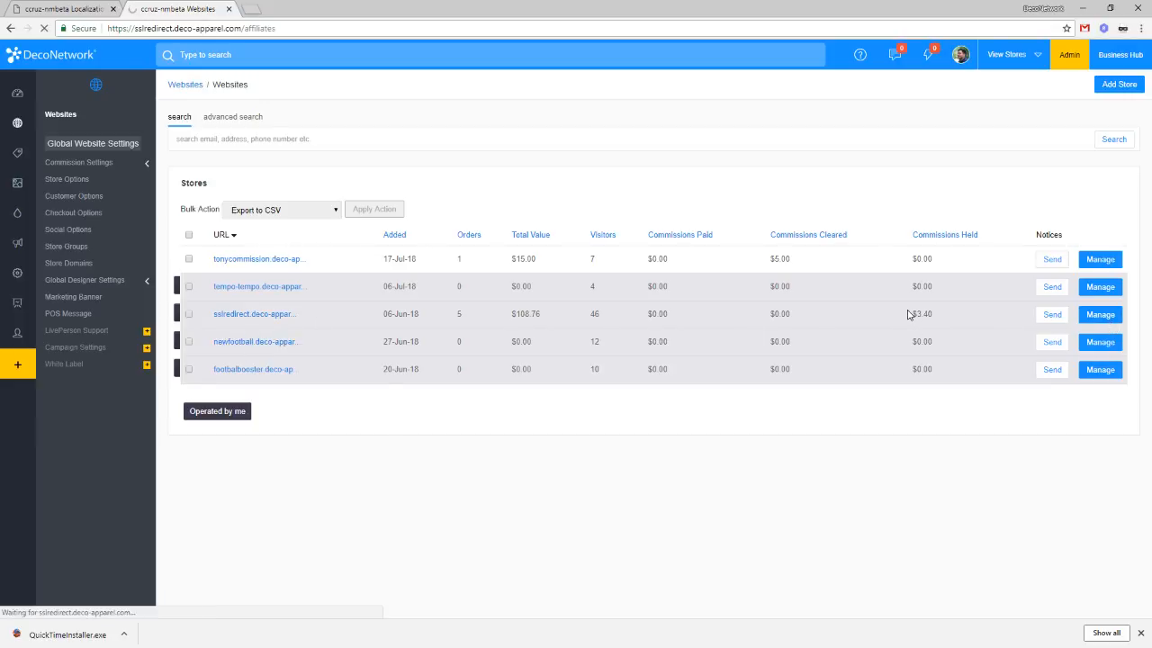
{"action": "left_click", "coordinate": [68, 160]}
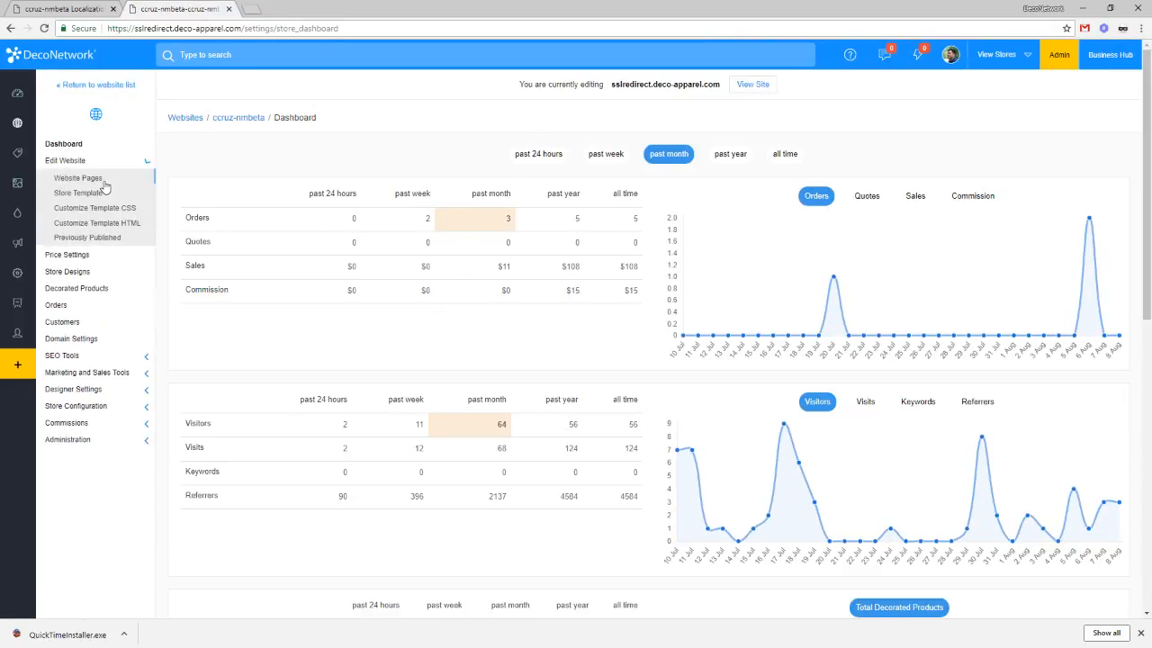
Step: Open Website Pages to load the Home page editor and dismiss the download shelf
{"action": "left_click", "coordinate": [106, 182]}
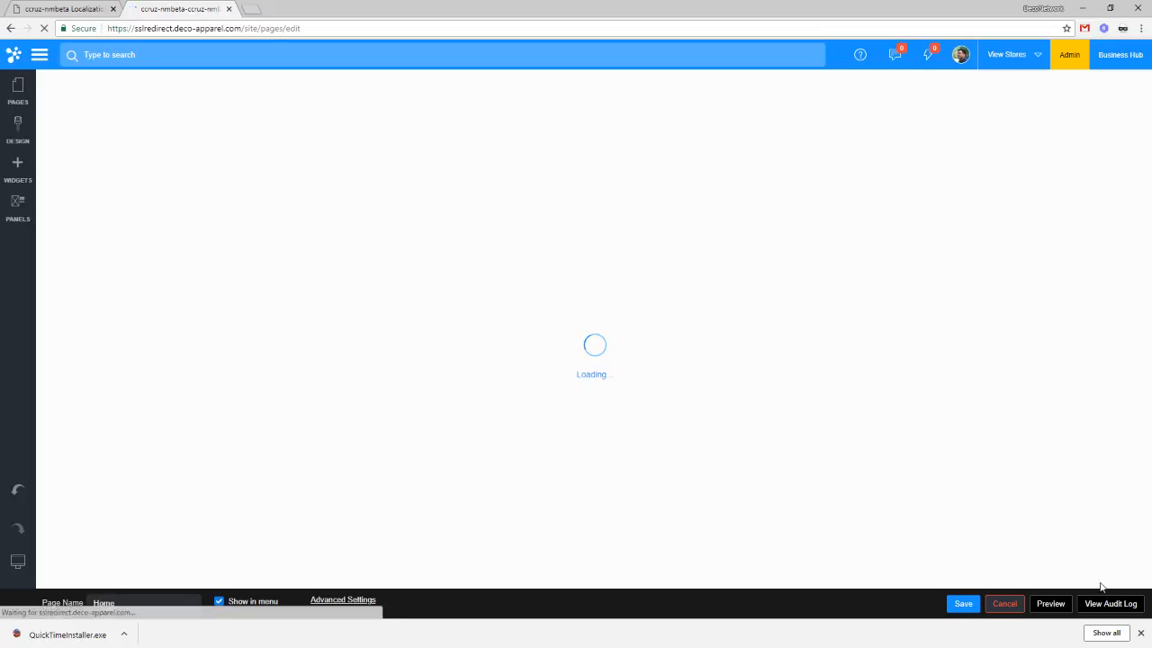
{"action": "left_click", "coordinate": [1140, 633]}
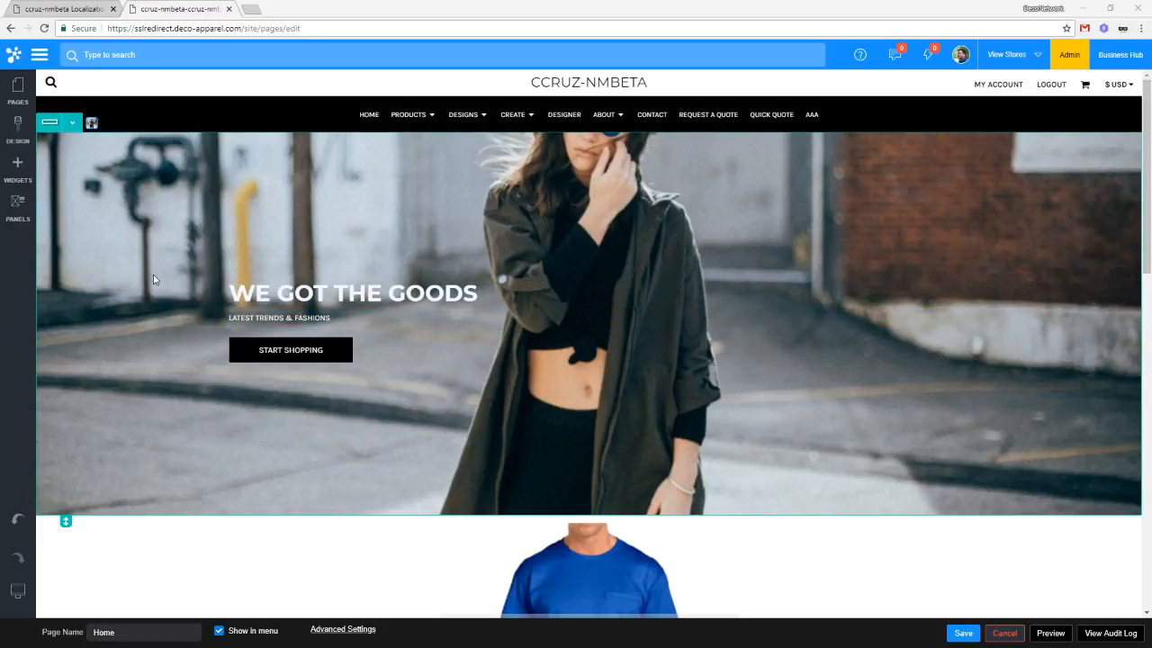
Step: Drag the List Of Links widget from the Advanced widgets into the footer's empty column
{"action": "left_click", "coordinate": [22, 173]}
{"action": "scroll", "coordinate": [137, 391], "scroll_direction": "down", "scroll_amount": 5}
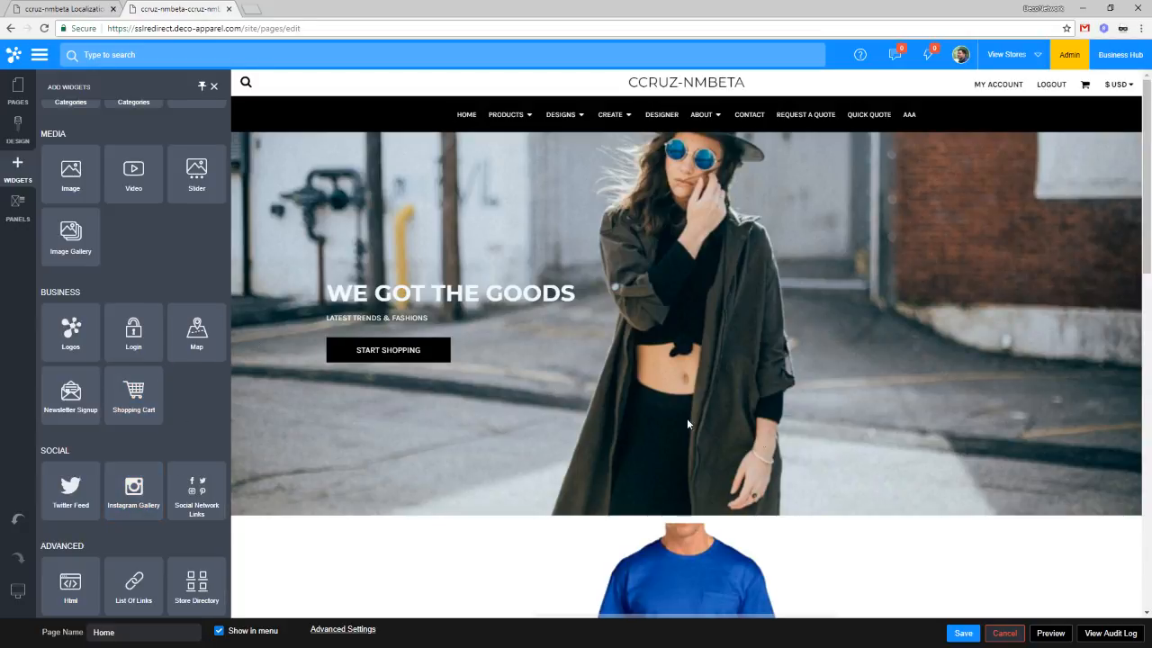
{"action": "scroll", "coordinate": [832, 472], "scroll_direction": "down", "scroll_amount": 5}
{"action": "scroll", "coordinate": [832, 473], "scroll_direction": "down", "scroll_amount": 10}
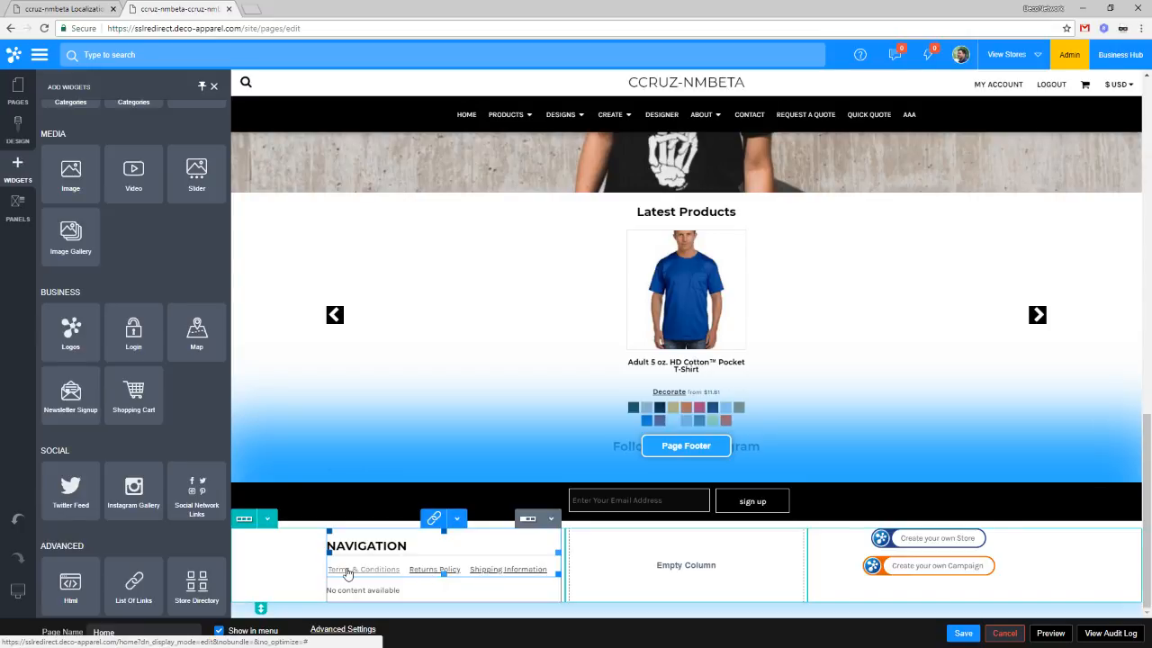
{"action": "left_click_drag", "start_coordinate": [133, 583], "coordinate": [640, 575]}
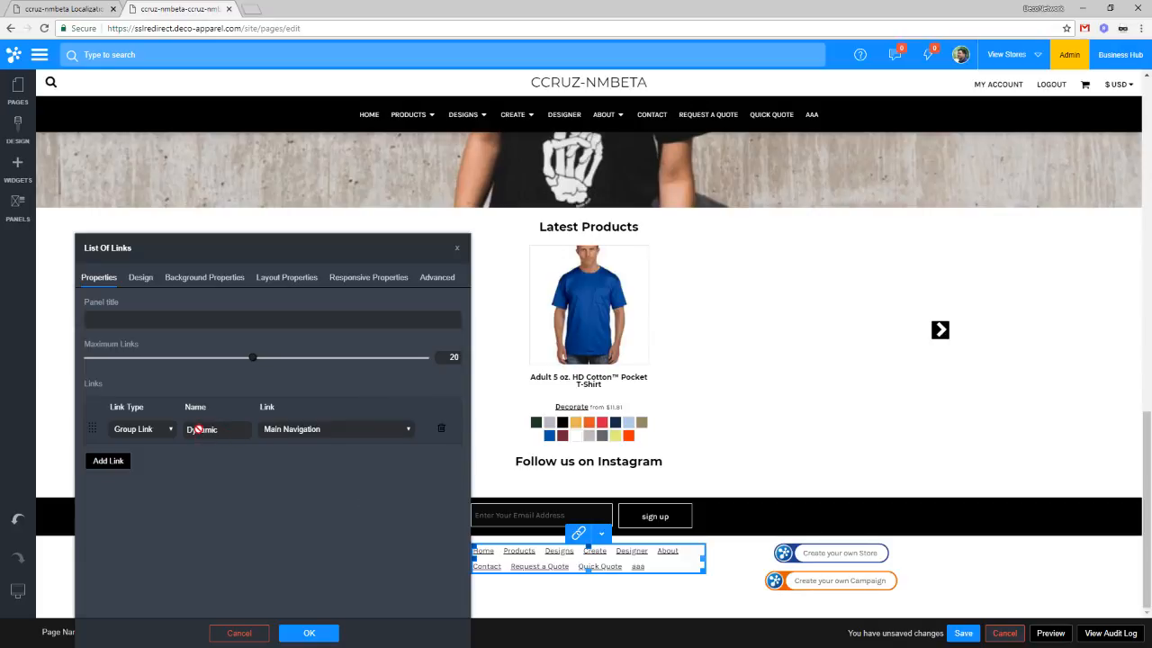
Step: Add a second link row and try Group Link targeting Child Pages for the first link
{"action": "left_click", "coordinate": [109, 462]}
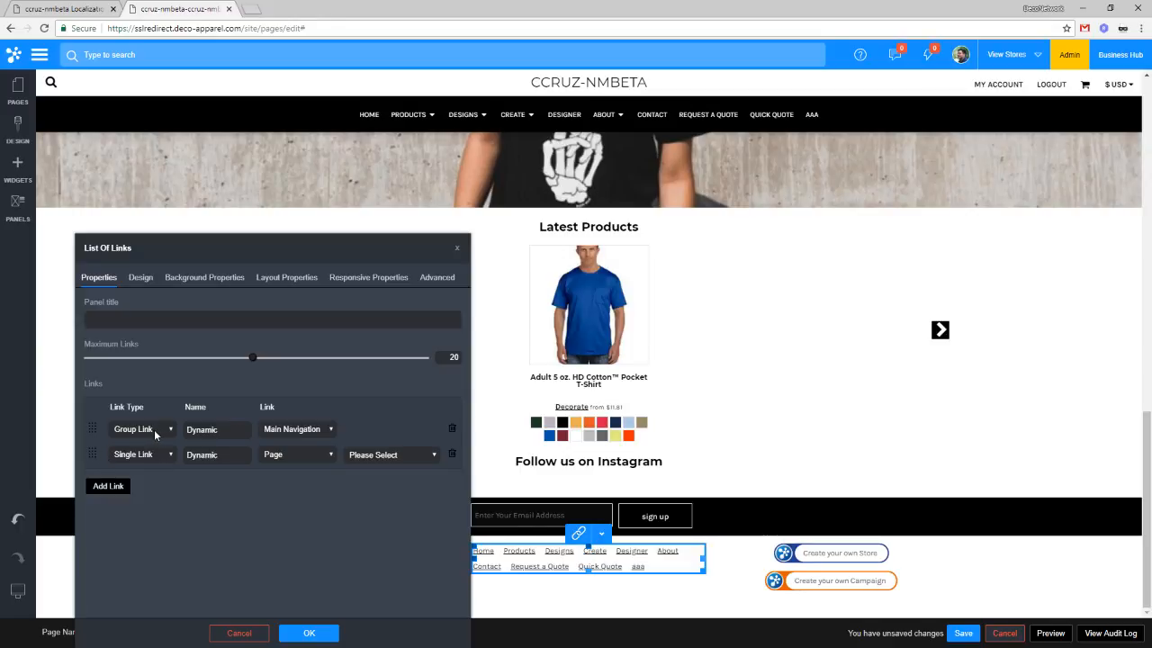
{"action": "left_click", "coordinate": [154, 432]}
{"action": "left_click", "coordinate": [152, 455]}
{"action": "left_click", "coordinate": [310, 434]}
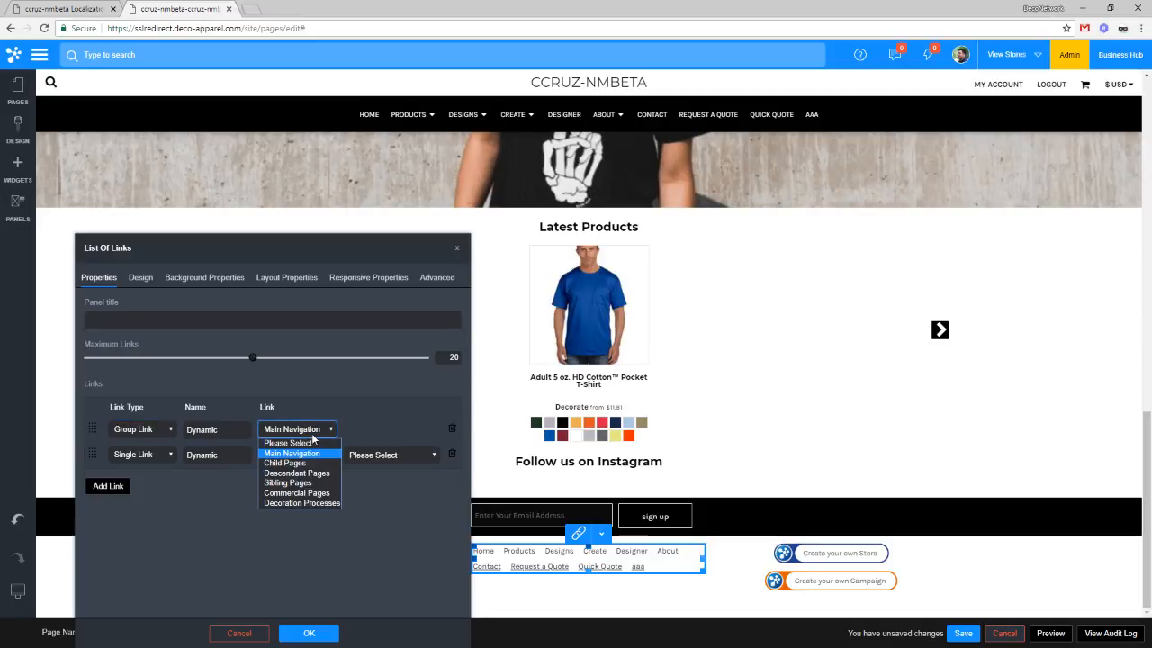
{"action": "left_click", "coordinate": [304, 463]}
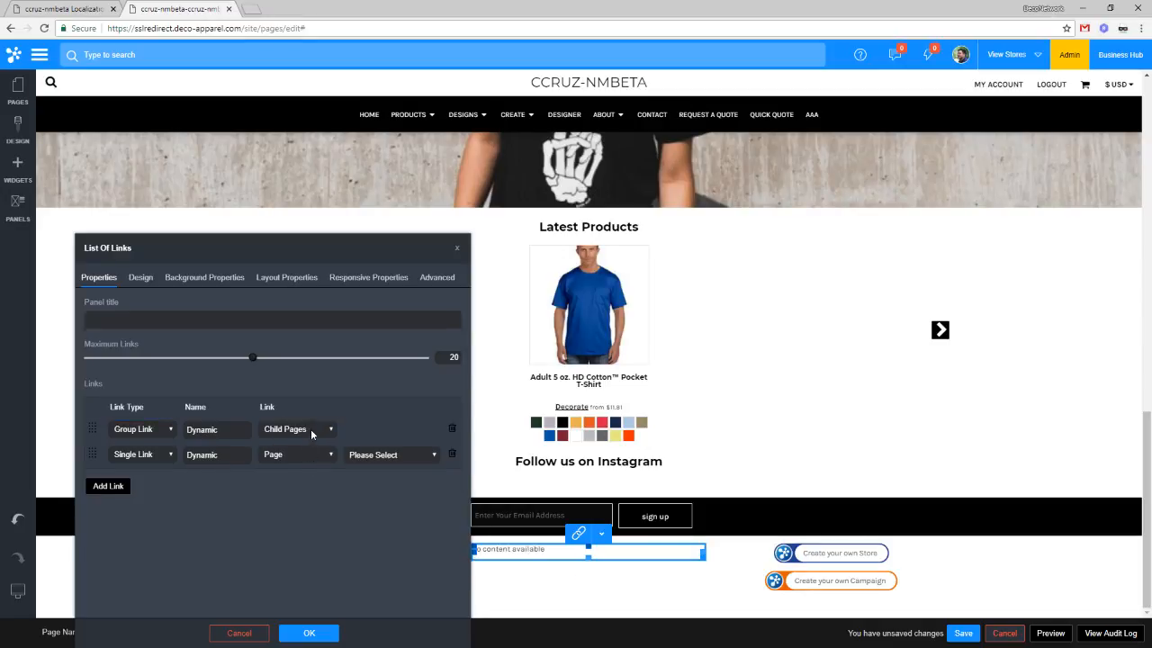
{"action": "left_click", "coordinate": [310, 434]}
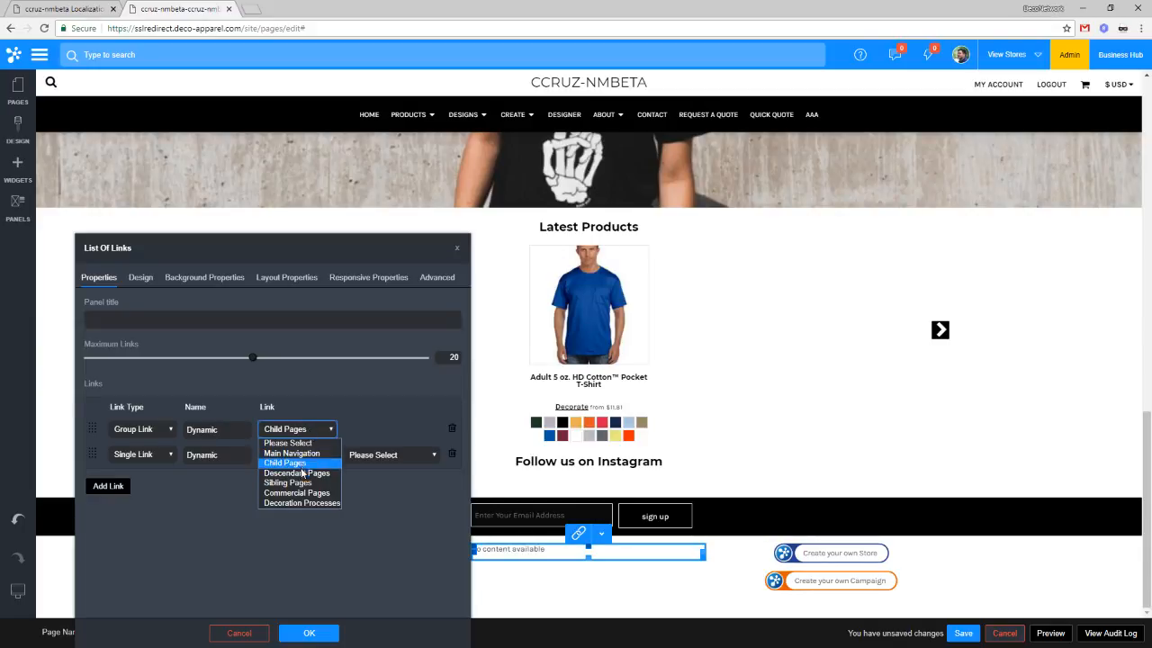
{"action": "left_click", "coordinate": [224, 501]}
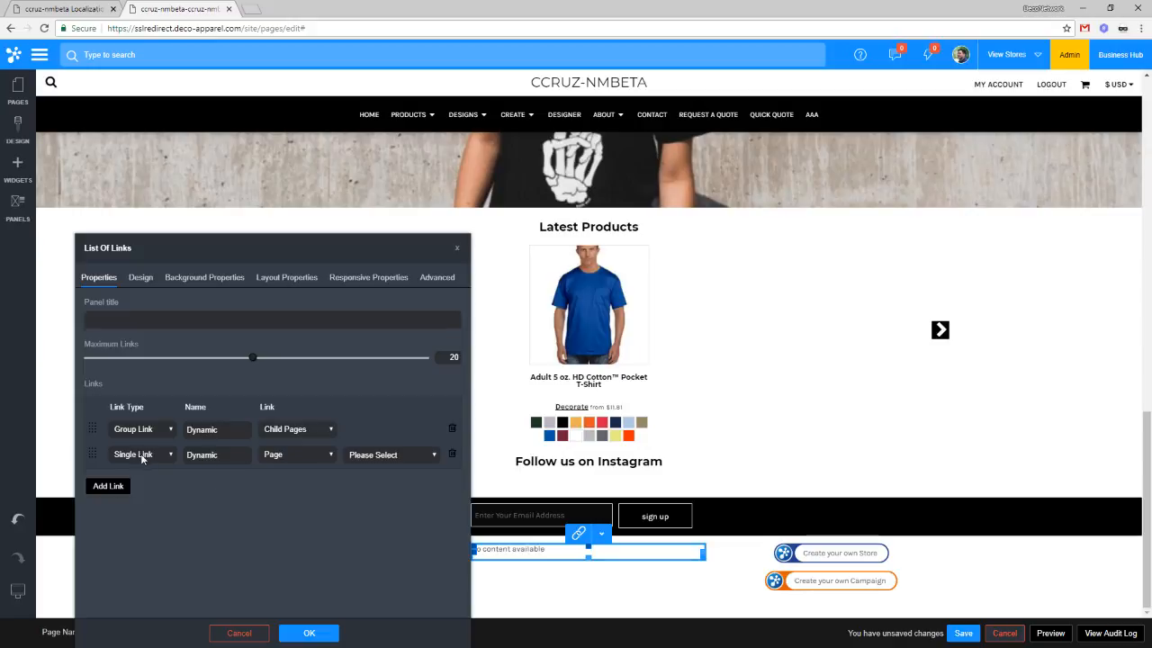
Step: Explore the second link's page choices, then switch it to a web address link
{"action": "left_click", "coordinate": [390, 454]}
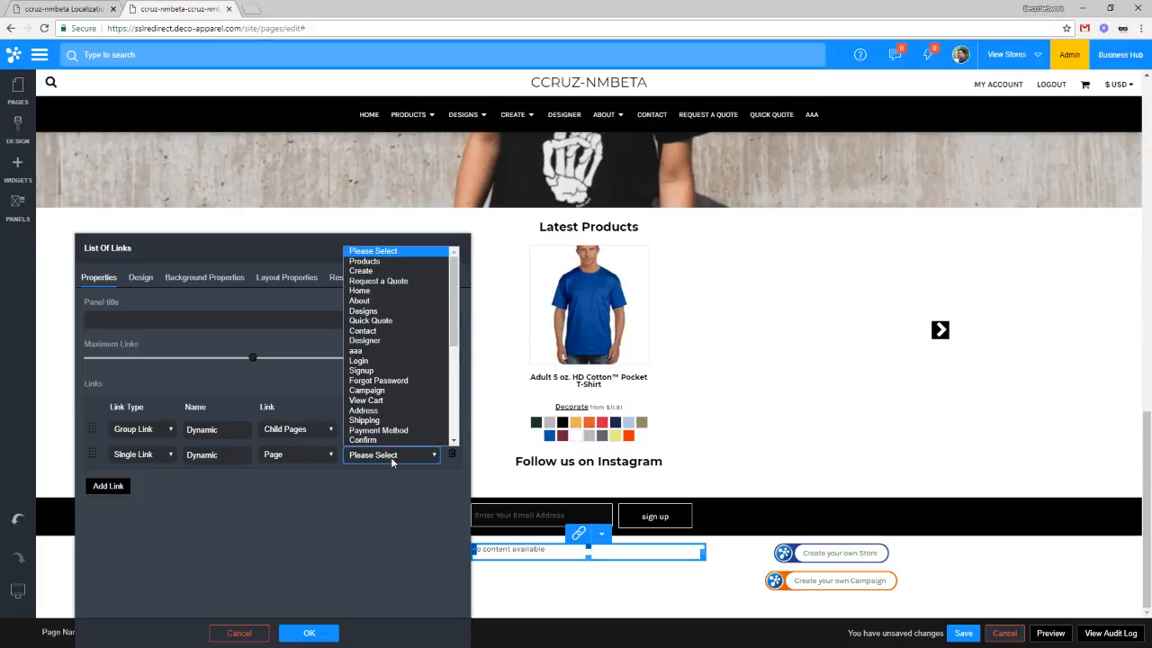
{"action": "scroll", "coordinate": [395, 358], "scroll_direction": "down", "scroll_amount": 2}
{"action": "scroll", "coordinate": [395, 358], "scroll_direction": "down", "scroll_amount": 4}
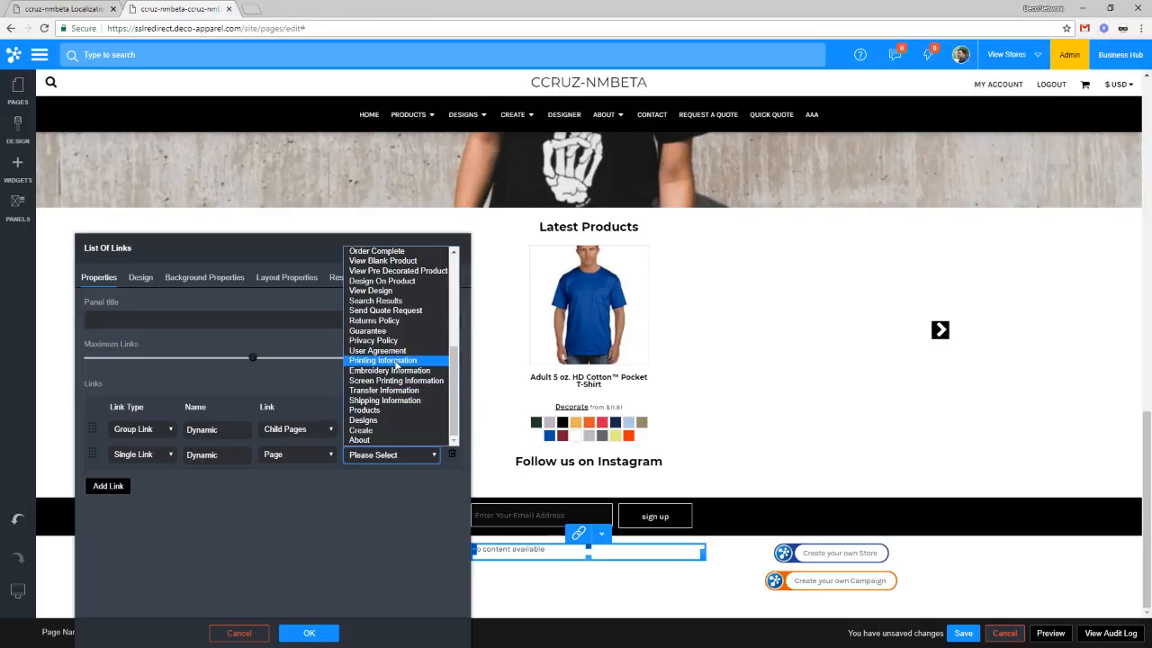
{"action": "scroll", "coordinate": [385, 410], "scroll_direction": "up", "scroll_amount": 6}
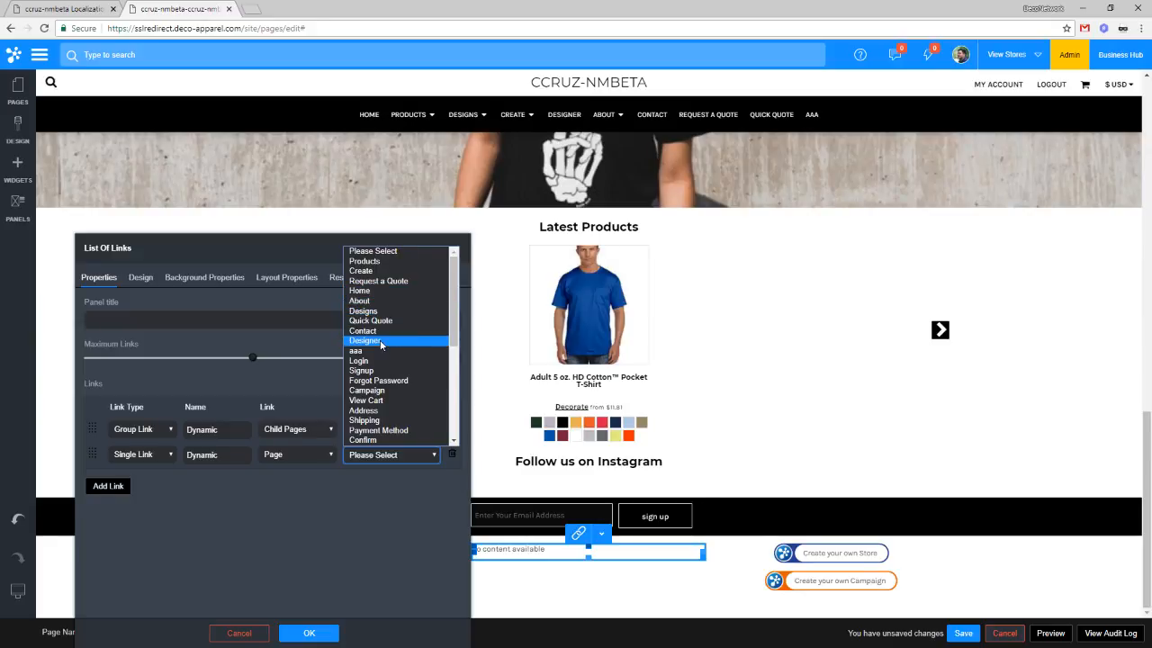
{"action": "left_click", "coordinate": [390, 557]}
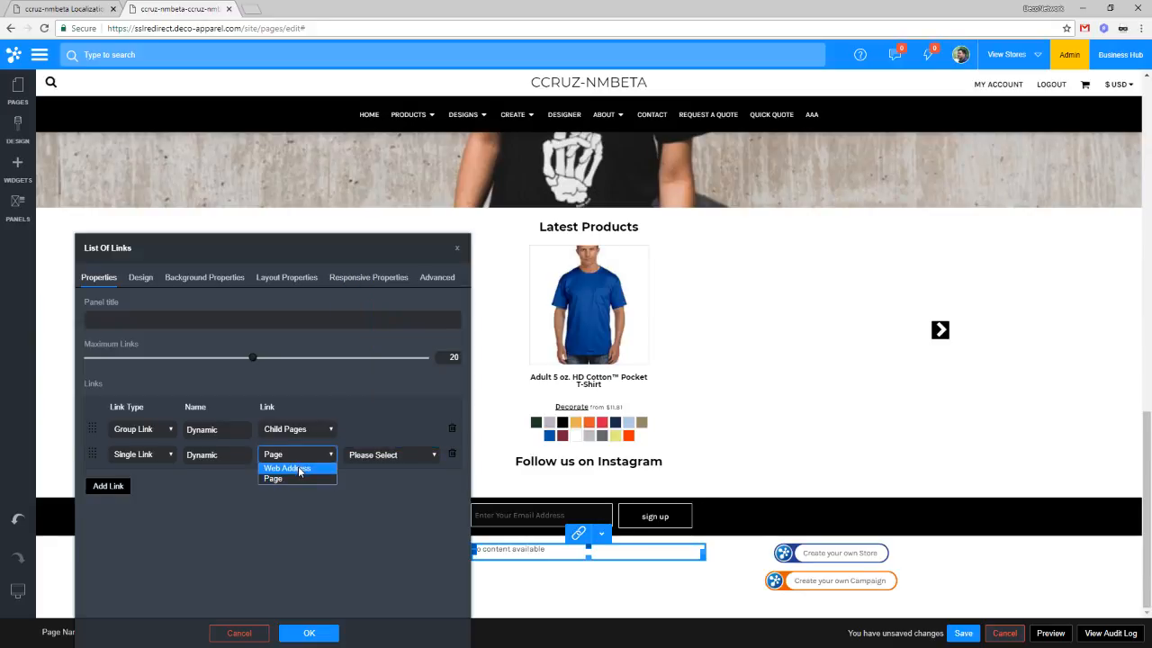
{"action": "left_click", "coordinate": [287, 468]}
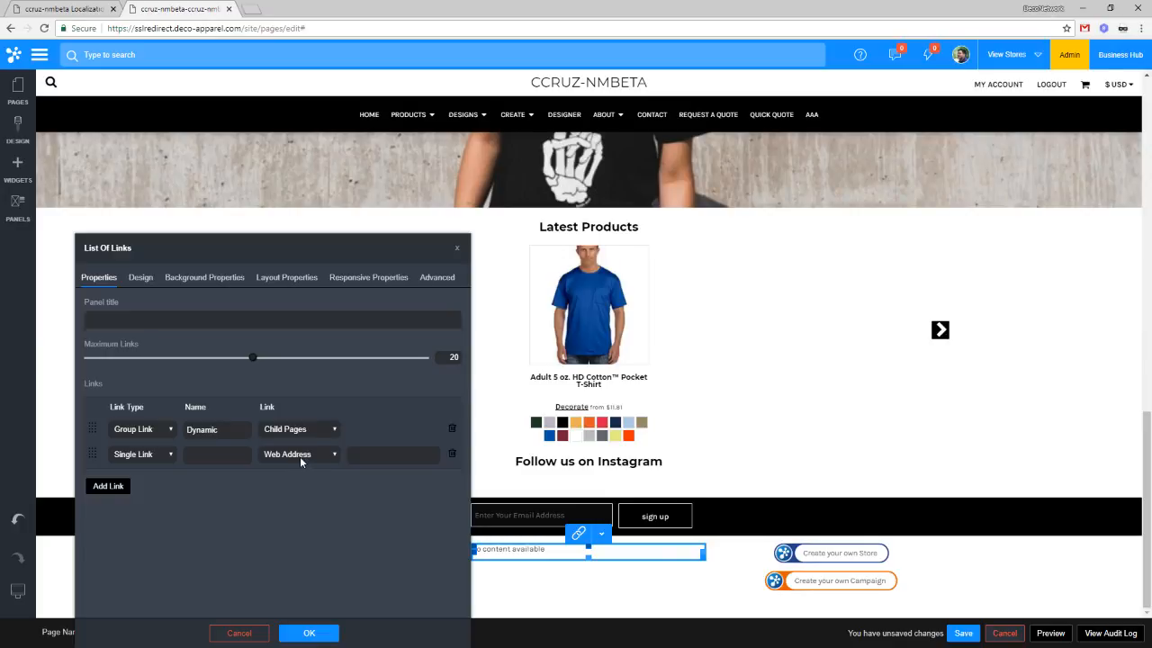
{"action": "left_click", "coordinate": [300, 456]}
{"action": "left_click", "coordinate": [374, 450]}
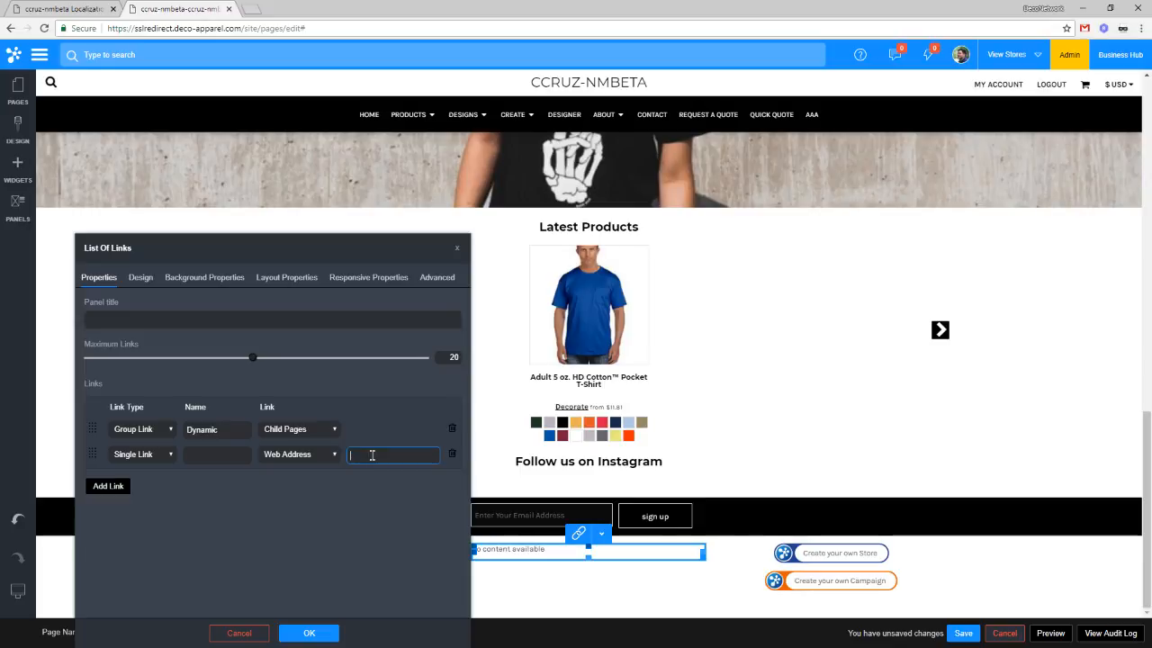
Step: Delete the extra link rows, set the group link back to Main Navigation, and view Design settings
{"action": "left_click", "coordinate": [115, 486]}
{"action": "left_click", "coordinate": [112, 510]}
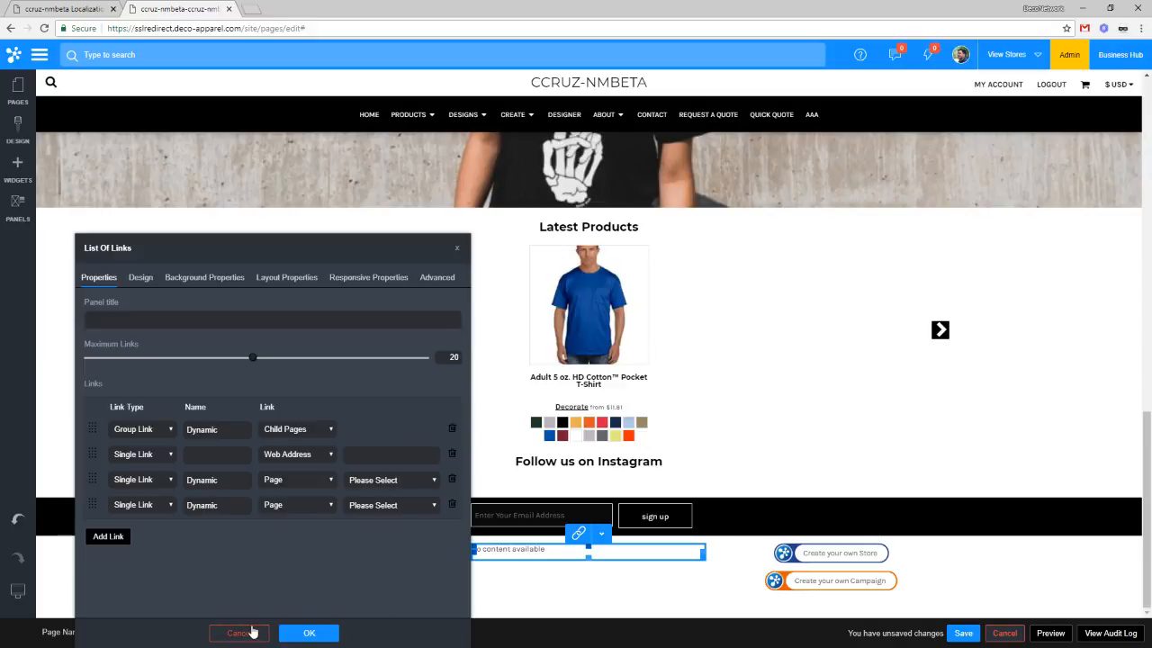
{"action": "left_click", "coordinate": [452, 504]}
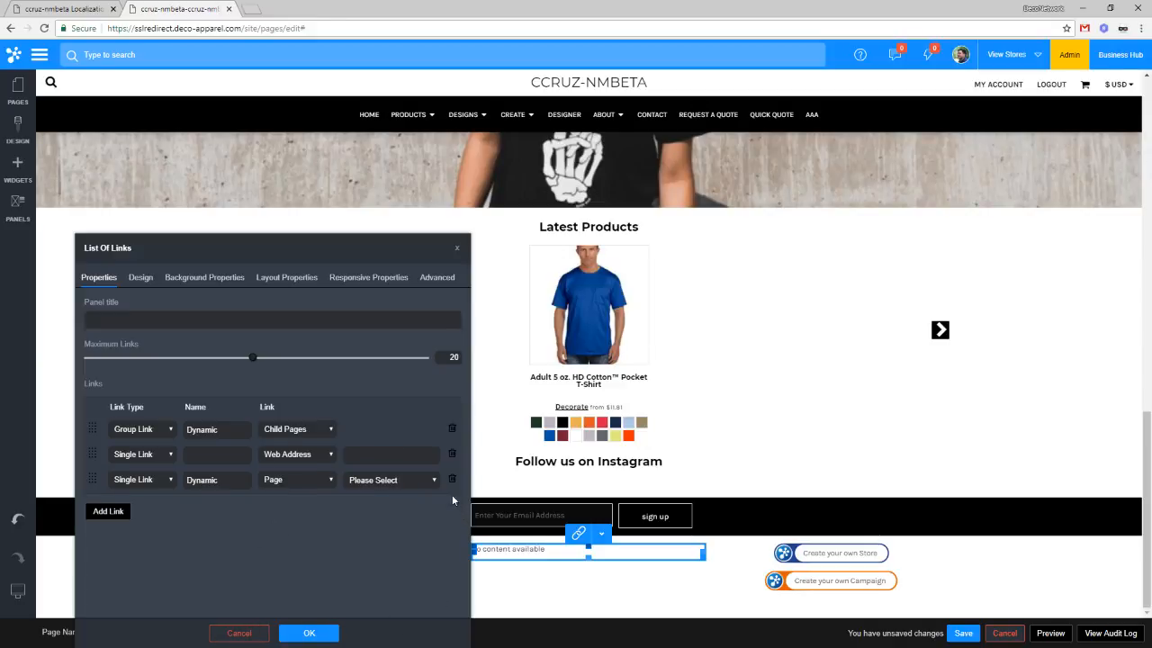
{"action": "left_click", "coordinate": [452, 478]}
{"action": "left_click", "coordinate": [452, 454]}
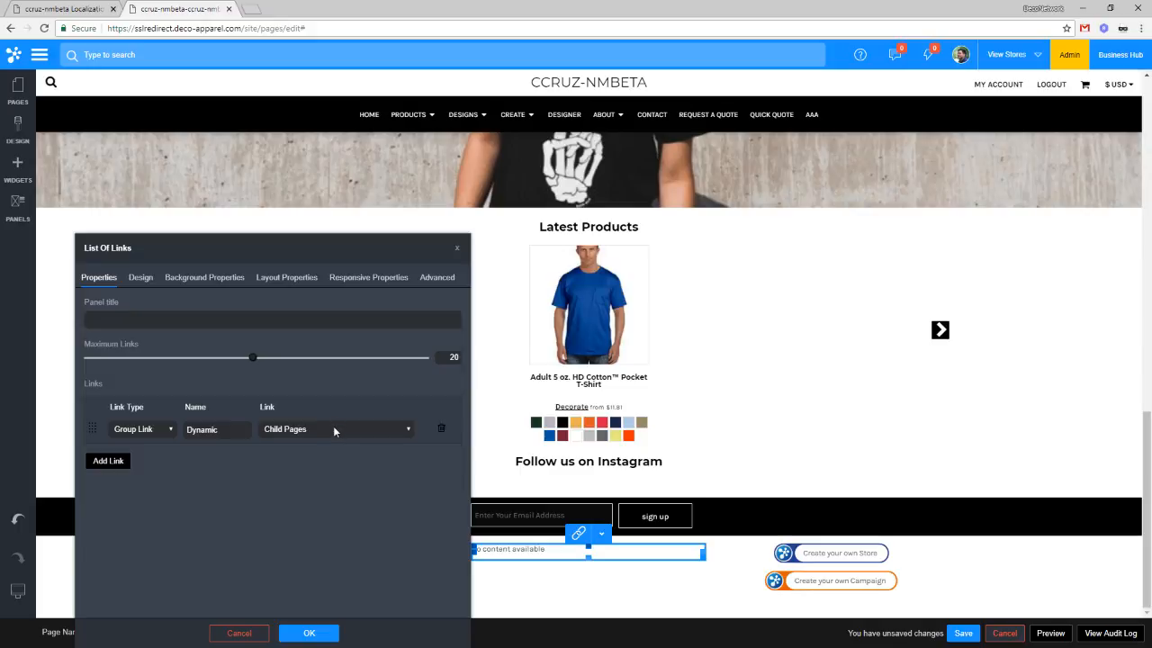
{"action": "left_click", "coordinate": [333, 428]}
{"action": "left_click", "coordinate": [334, 447]}
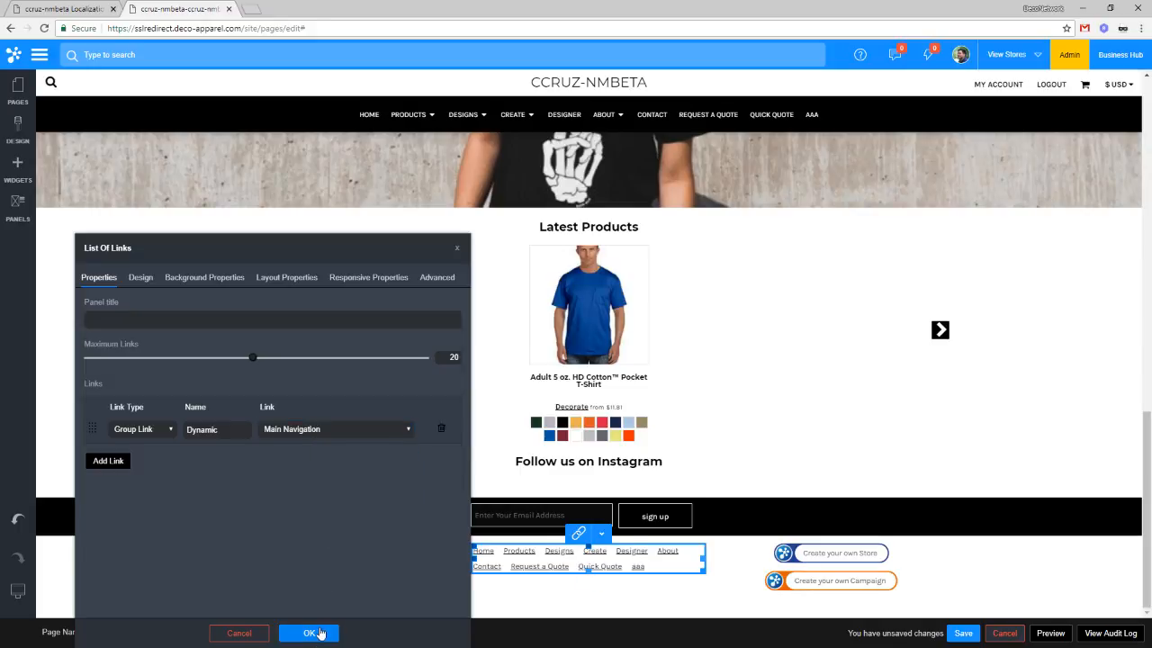
{"action": "left_click", "coordinate": [144, 279]}
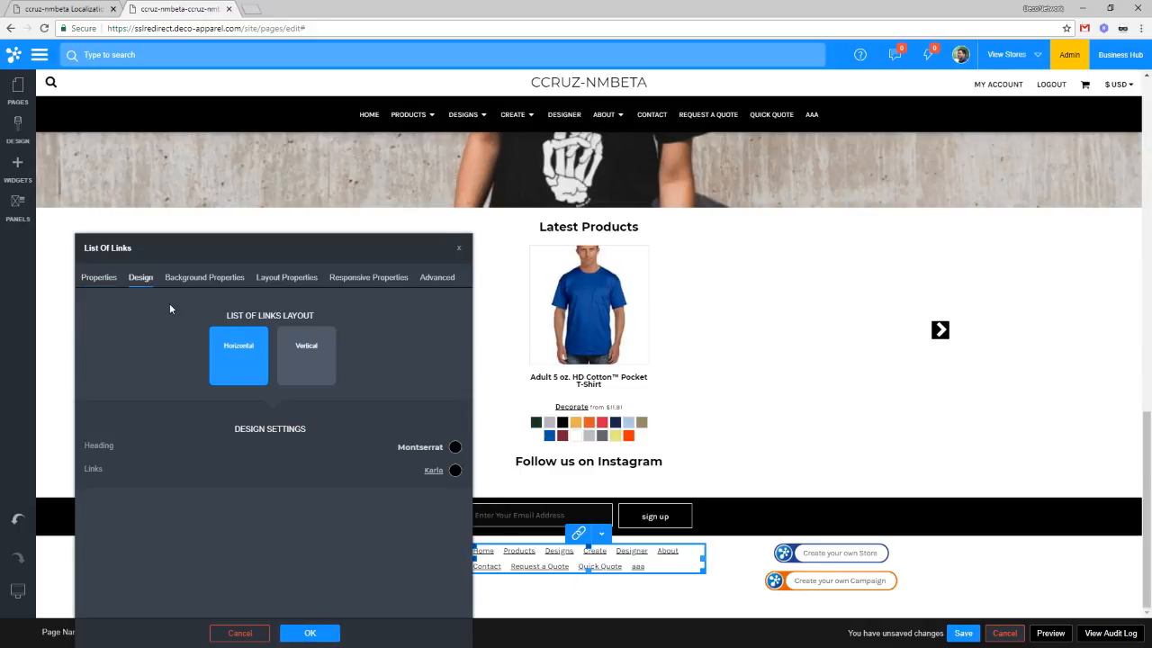
Step: Stack the footer links vertically and set their colour to red
{"action": "left_click", "coordinate": [312, 351]}
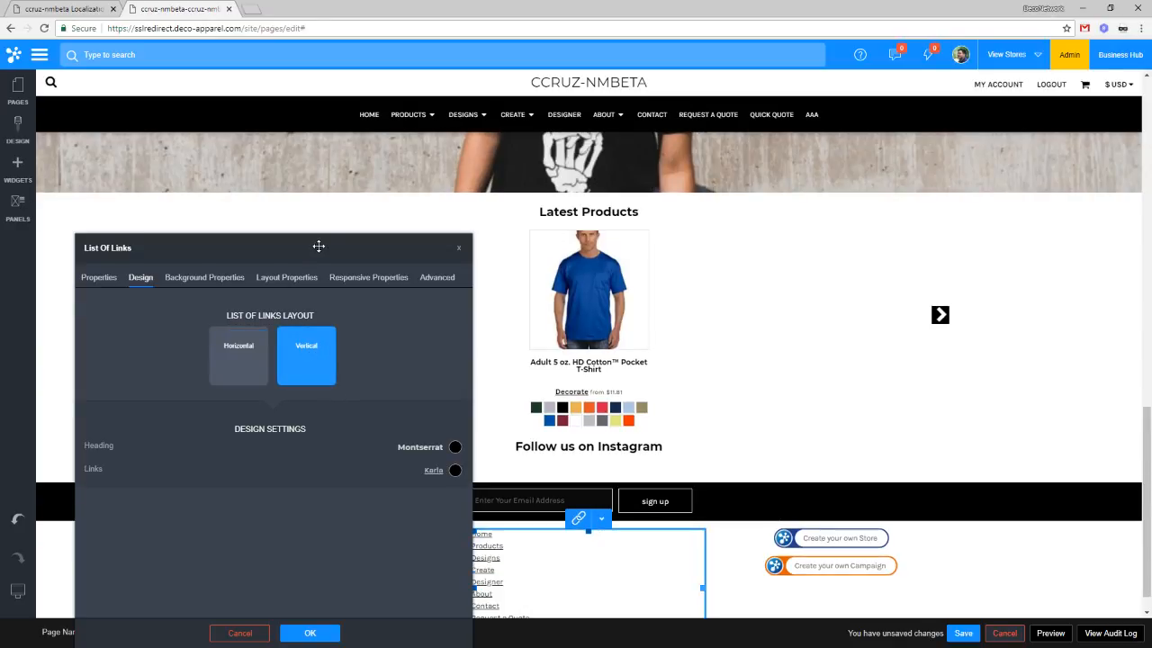
{"action": "left_click_drag", "start_coordinate": [318, 245], "coordinate": [320, 183]}
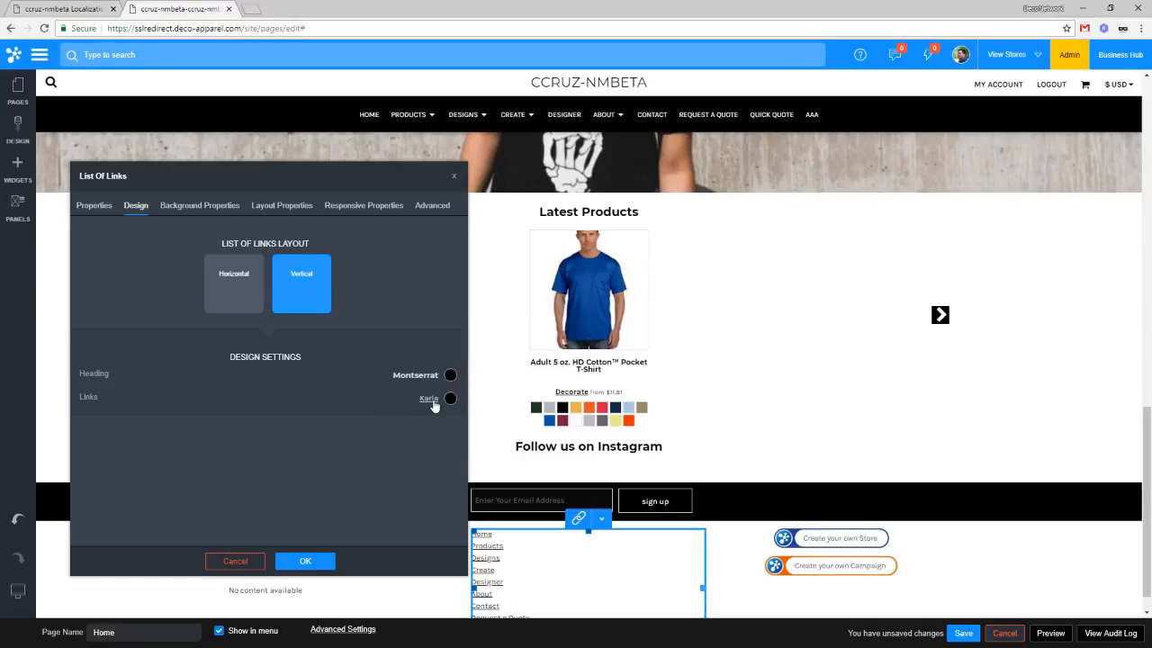
{"action": "left_click", "coordinate": [450, 399]}
{"action": "left_click", "coordinate": [362, 460]}
{"action": "left_click", "coordinate": [426, 560]}
Step: Enable hover styling in the Karla font settings with a green hover colour, then apply
{"action": "left_click", "coordinate": [428, 398]}
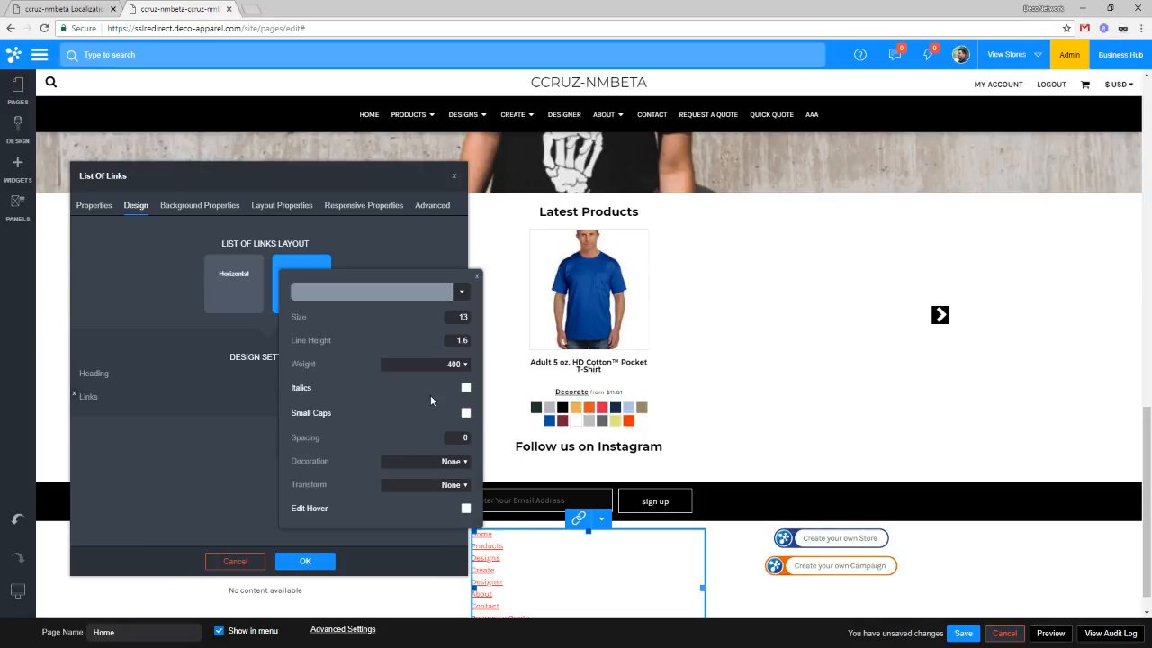
{"action": "left_click", "coordinate": [465, 508]}
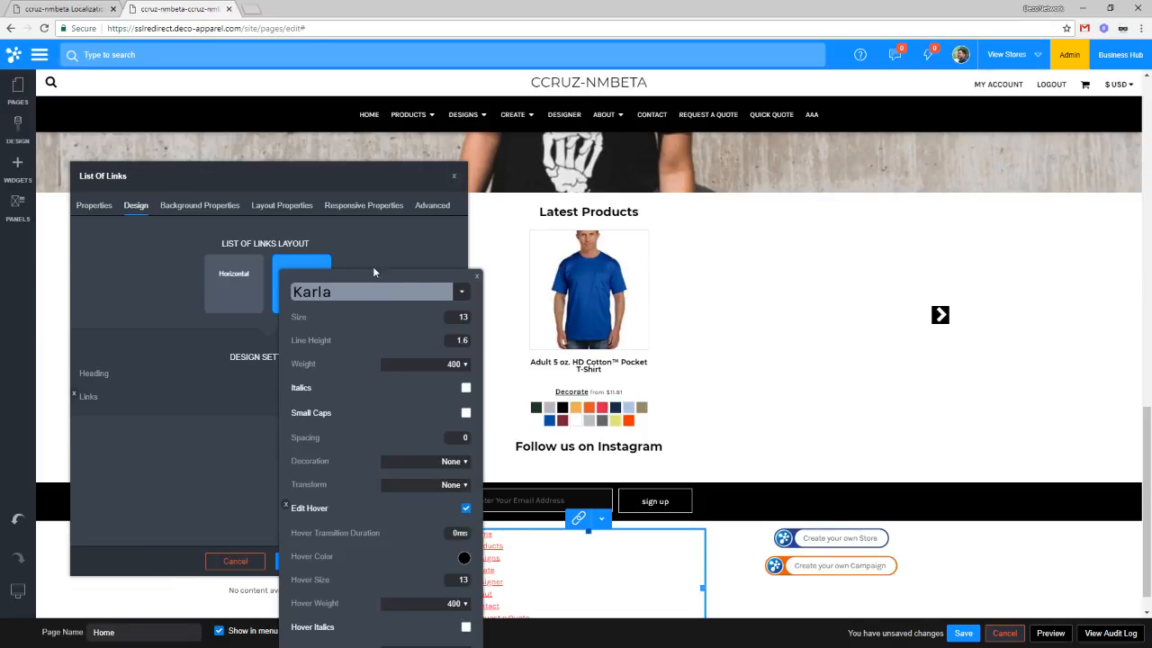
{"action": "left_click_drag", "start_coordinate": [374, 272], "coordinate": [867, 146]}
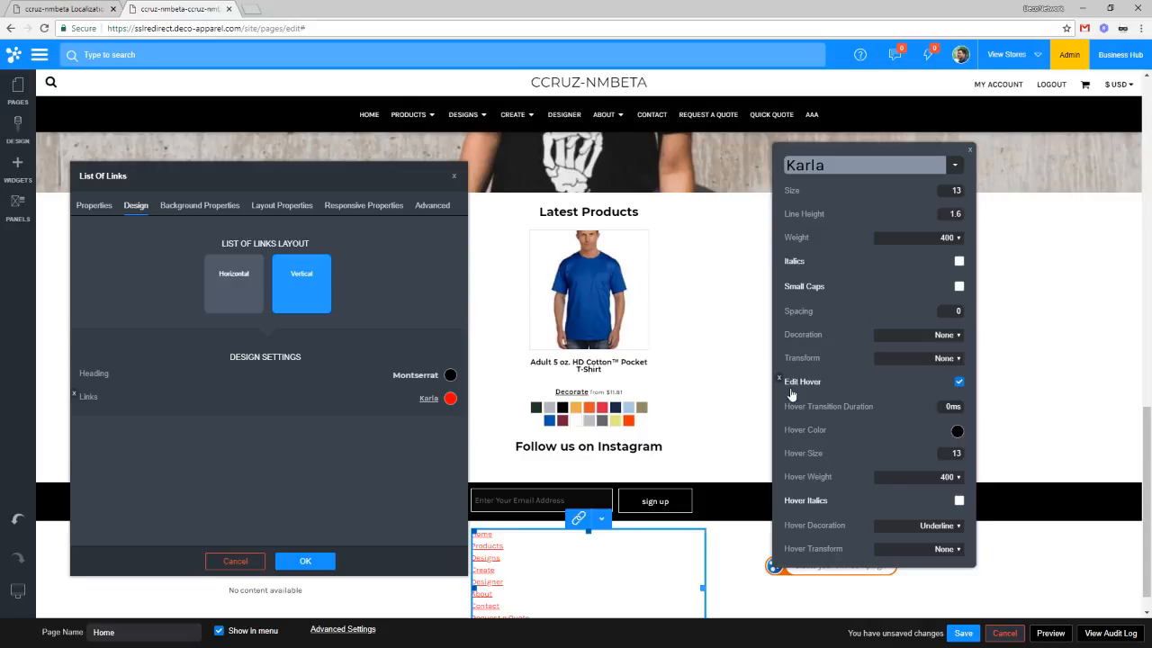
{"action": "left_click", "coordinate": [956, 432]}
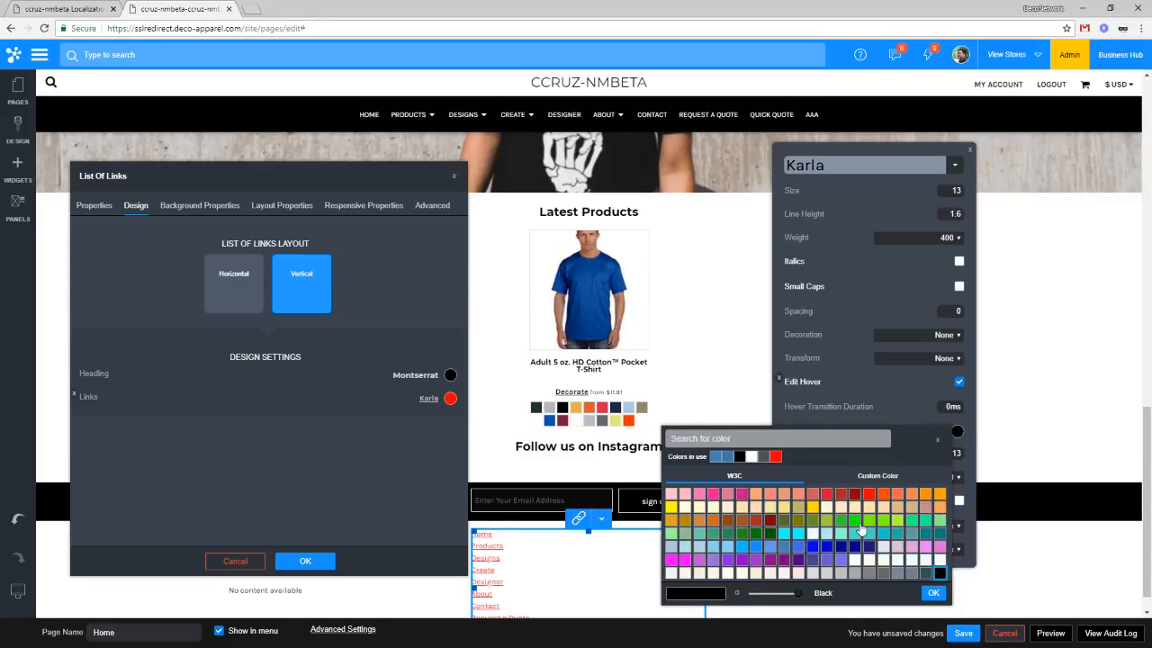
{"action": "left_click", "coordinate": [857, 521]}
{"action": "left_click", "coordinate": [933, 592]}
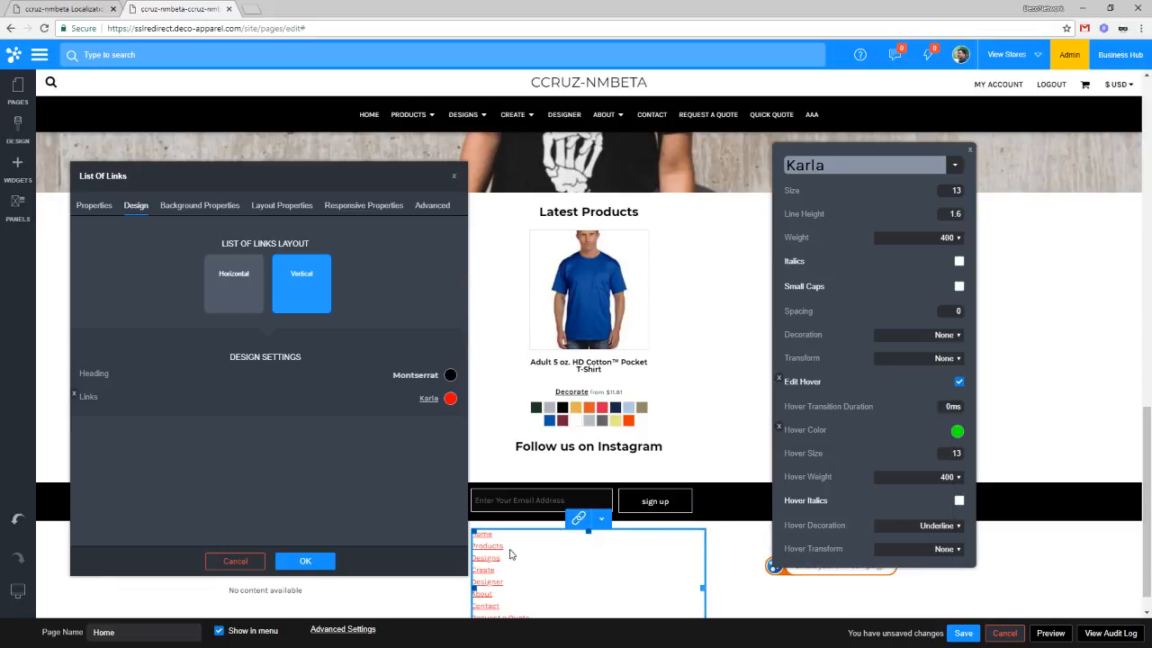
{"action": "left_click", "coordinate": [966, 147]}
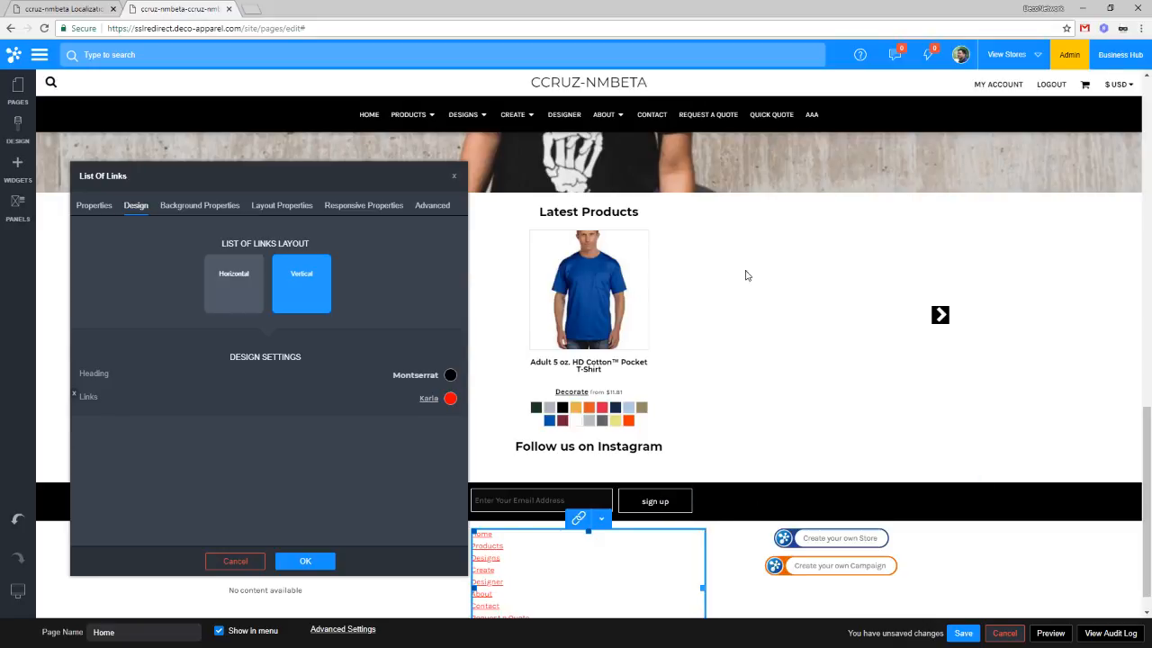
{"action": "left_click", "coordinate": [305, 561]}
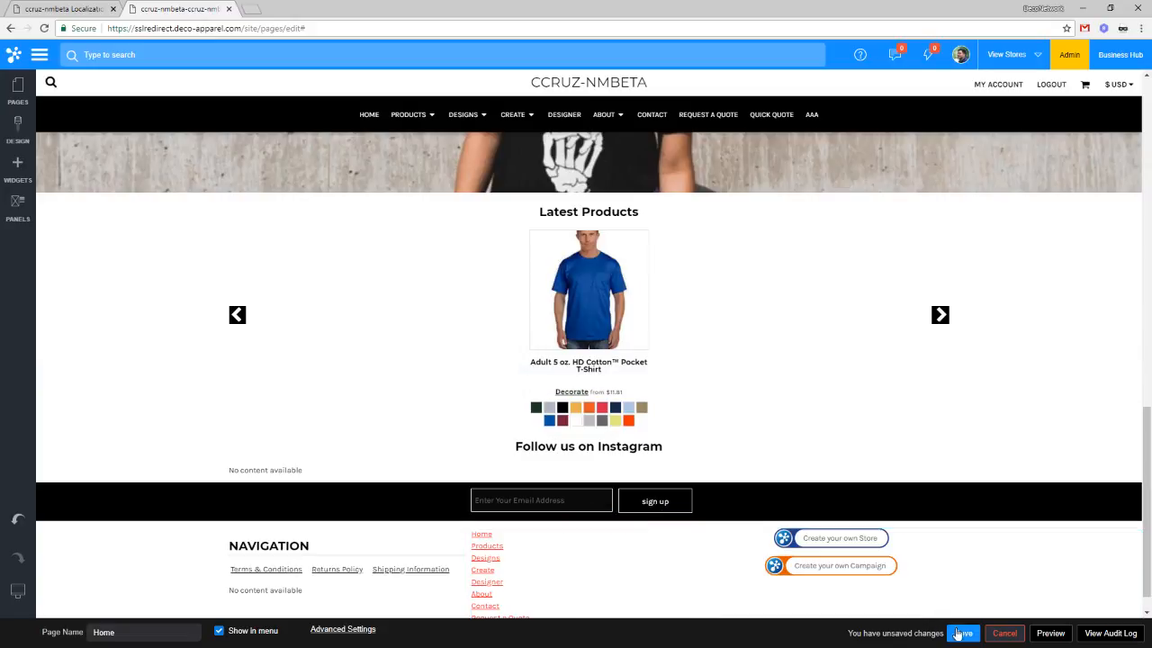
Step: Save the Home page, dismiss Save Complete, and preview the store in a new tab
{"action": "left_click", "coordinate": [963, 634]}
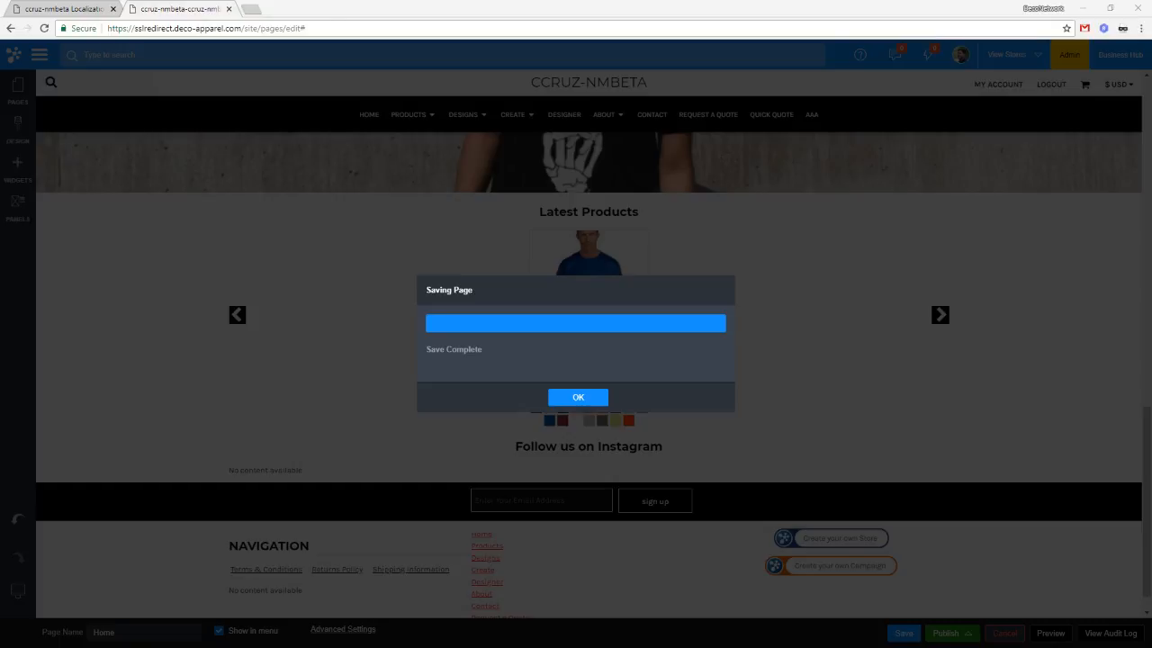
{"action": "left_click", "coordinate": [578, 396]}
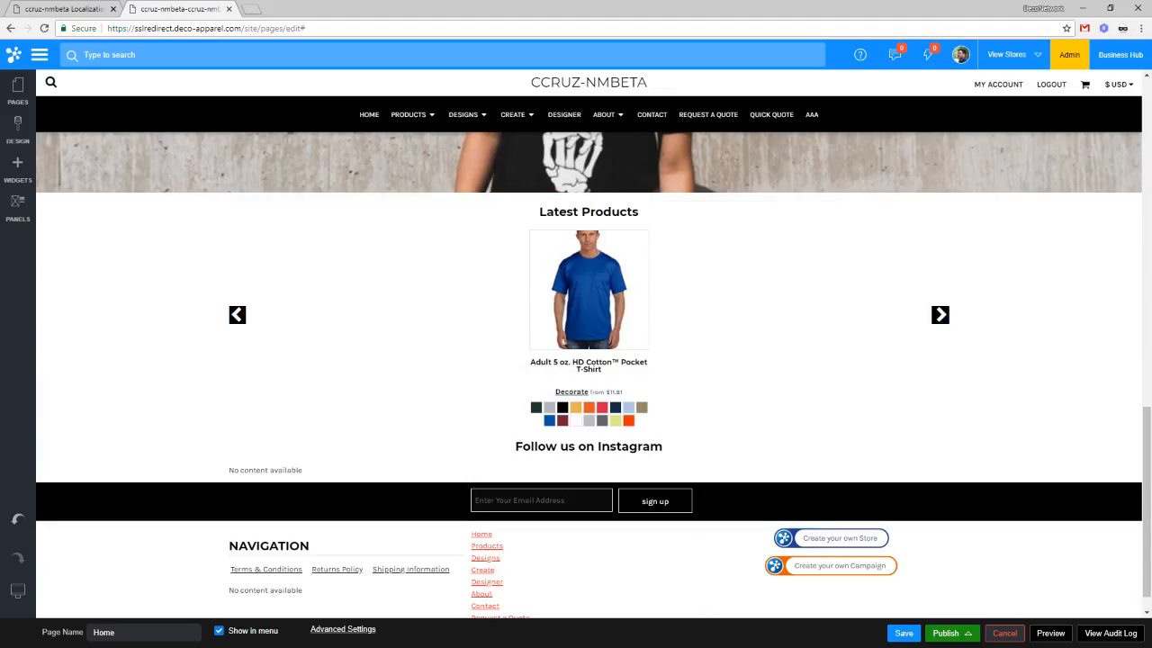
{"action": "left_click", "coordinate": [1051, 633]}
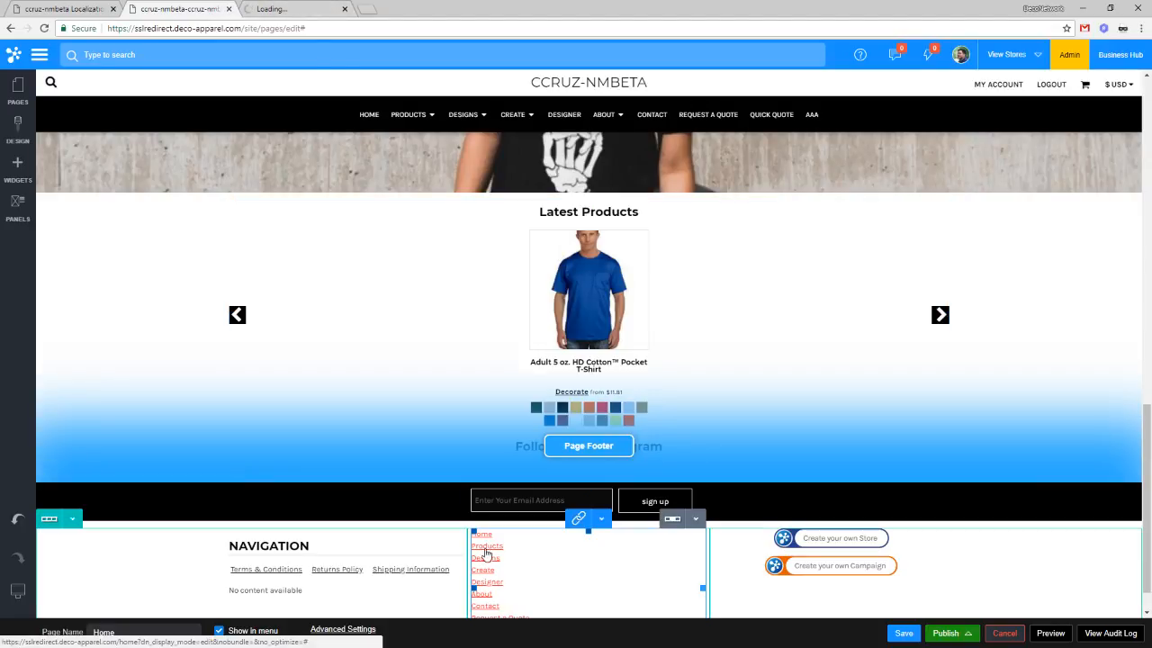
{"action": "scroll", "coordinate": [486, 553], "scroll_direction": "down", "scroll_amount": 1}
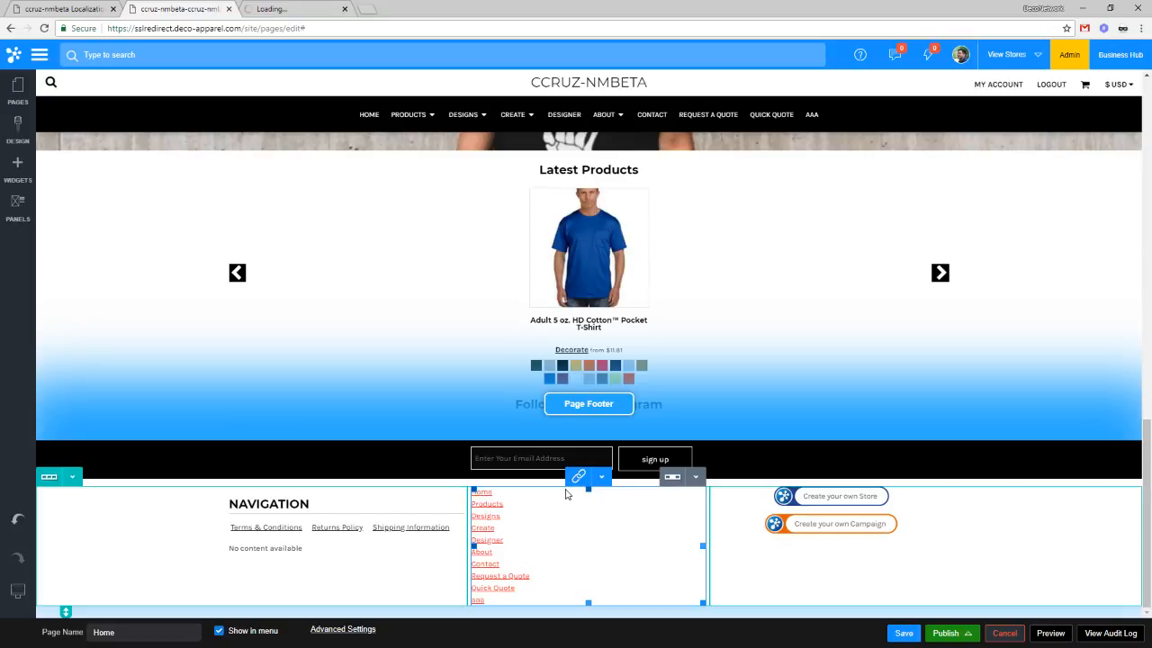
{"action": "left_click", "coordinate": [276, 8]}
{"action": "scroll", "coordinate": [504, 384], "scroll_direction": "down", "scroll_amount": 9}
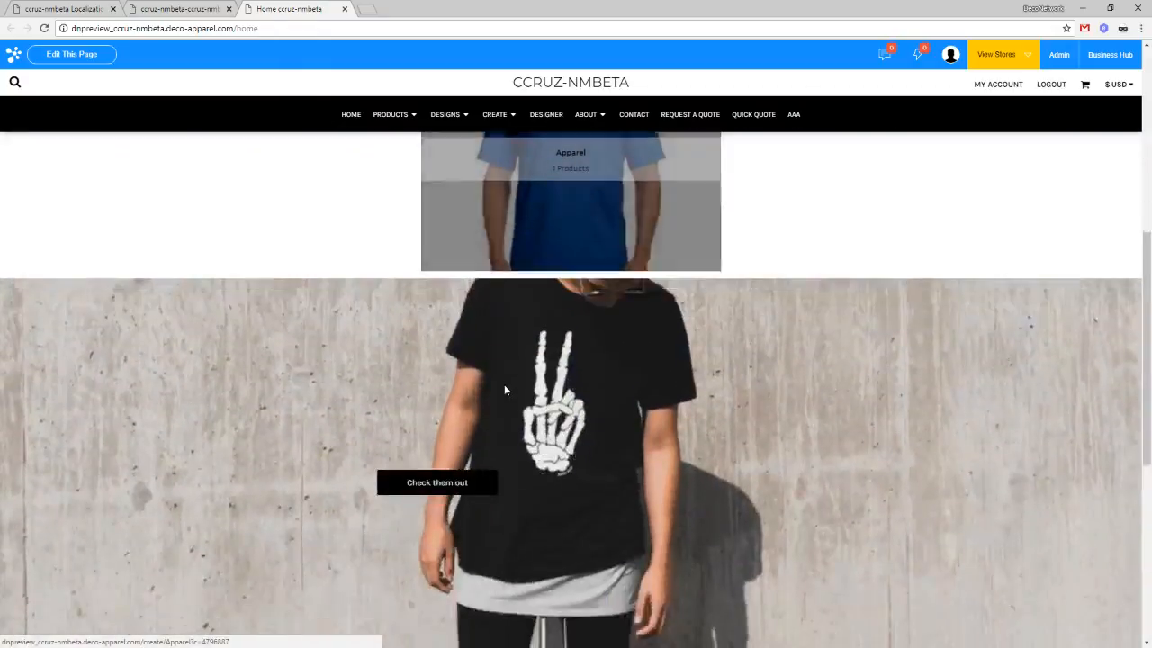
{"action": "scroll", "coordinate": [505, 390], "scroll_direction": "down", "scroll_amount": 2}
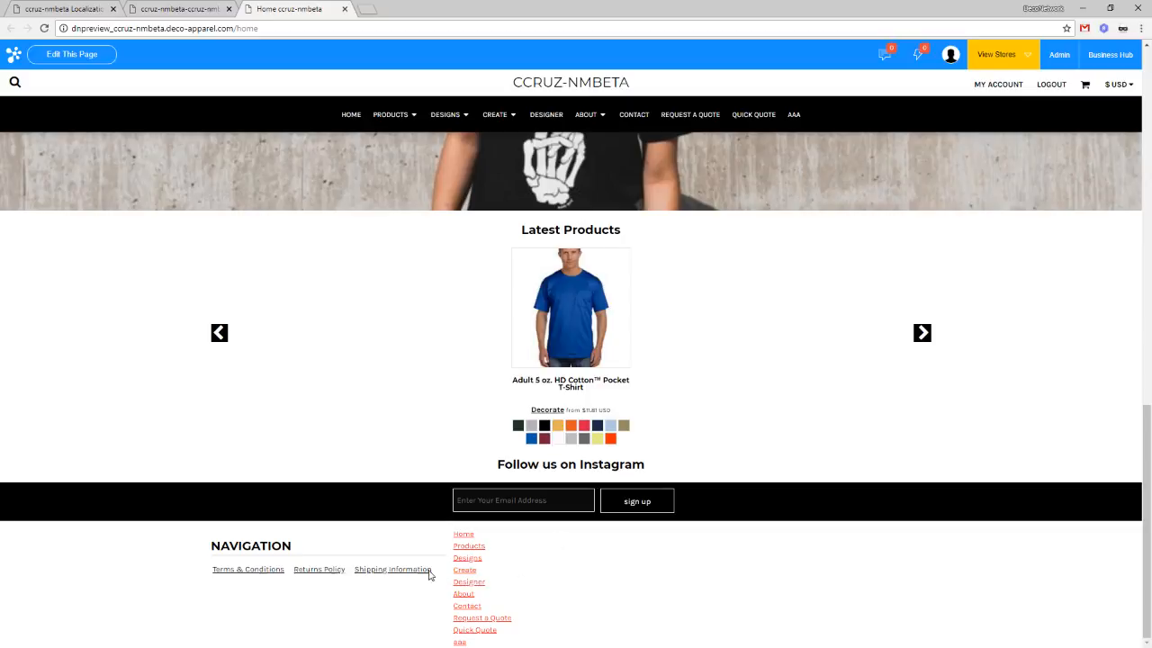
{"action": "scroll", "coordinate": [579, 539], "scroll_direction": "up", "scroll_amount": 1}
{"action": "scroll", "coordinate": [578, 539], "scroll_direction": "up", "scroll_amount": 3}
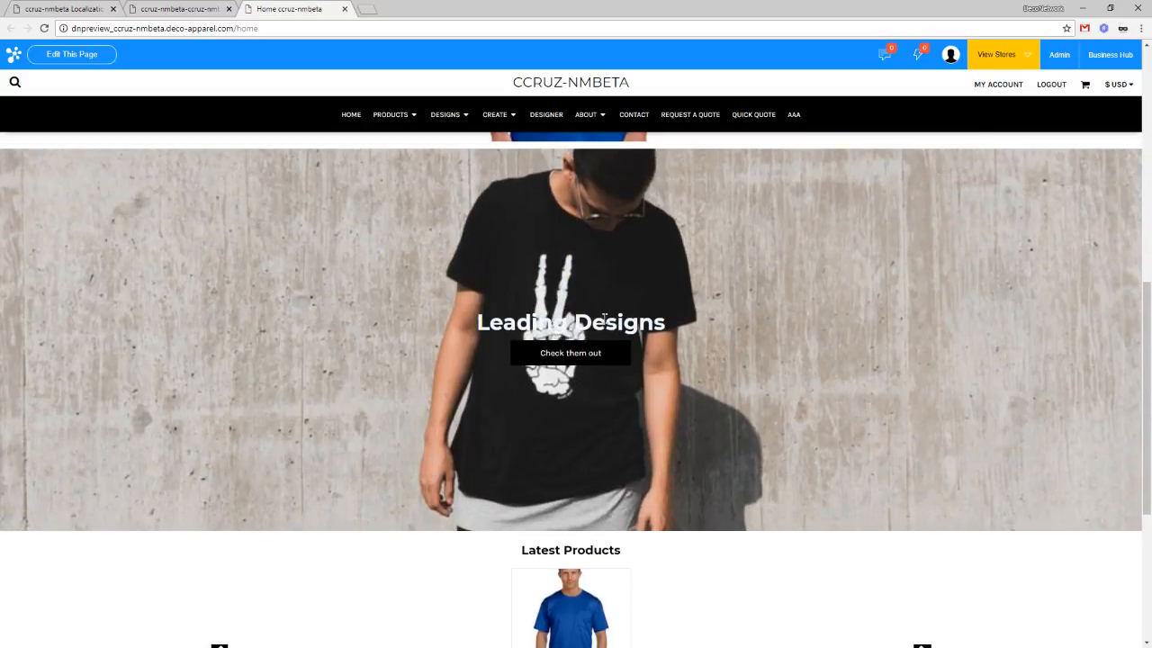
{"action": "scroll", "coordinate": [304, 108], "scroll_direction": "up", "scroll_amount": 1}
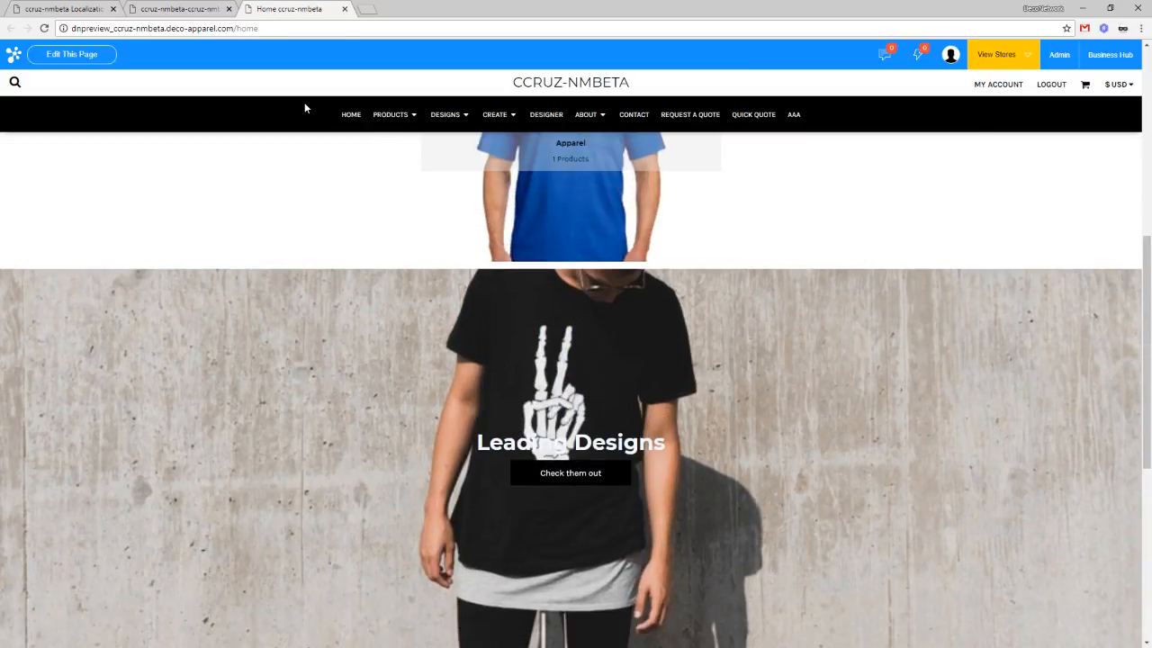
{"action": "left_click", "coordinate": [196, 8]}
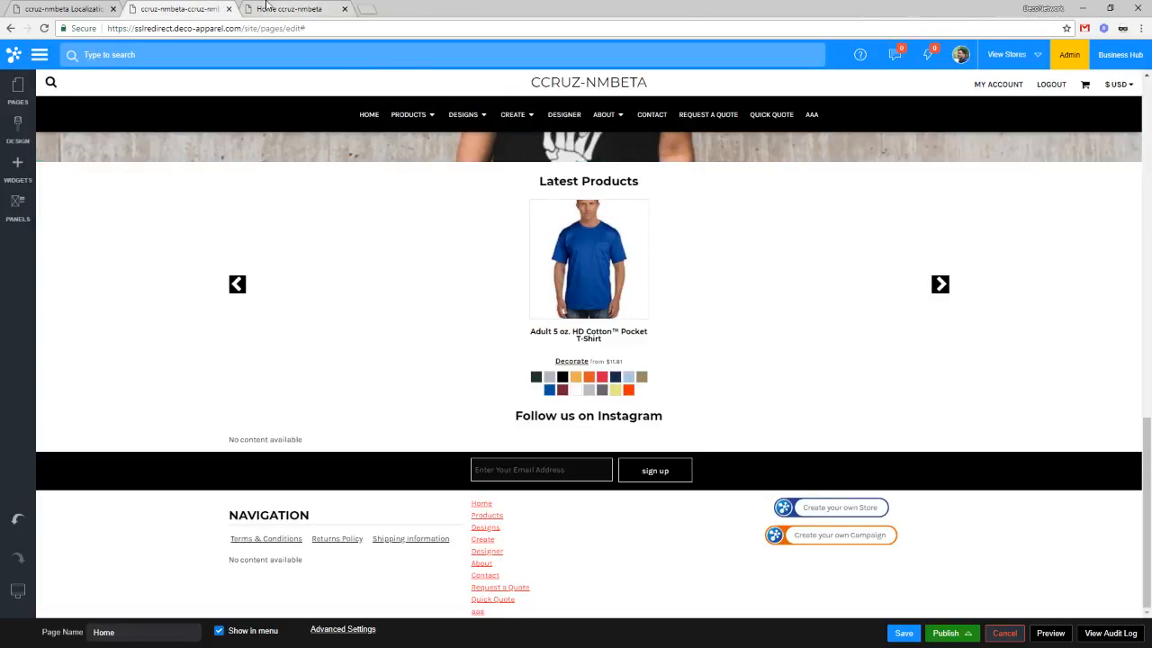
{"action": "right_click", "coordinate": [189, 8]}
Step: Move a duplicated editor tab into its own window and open the Contact page from Pages
{"action": "left_click", "coordinate": [212, 44]}
{"action": "left_click_drag", "start_coordinate": [253, 4], "coordinate": [1150, 234]}
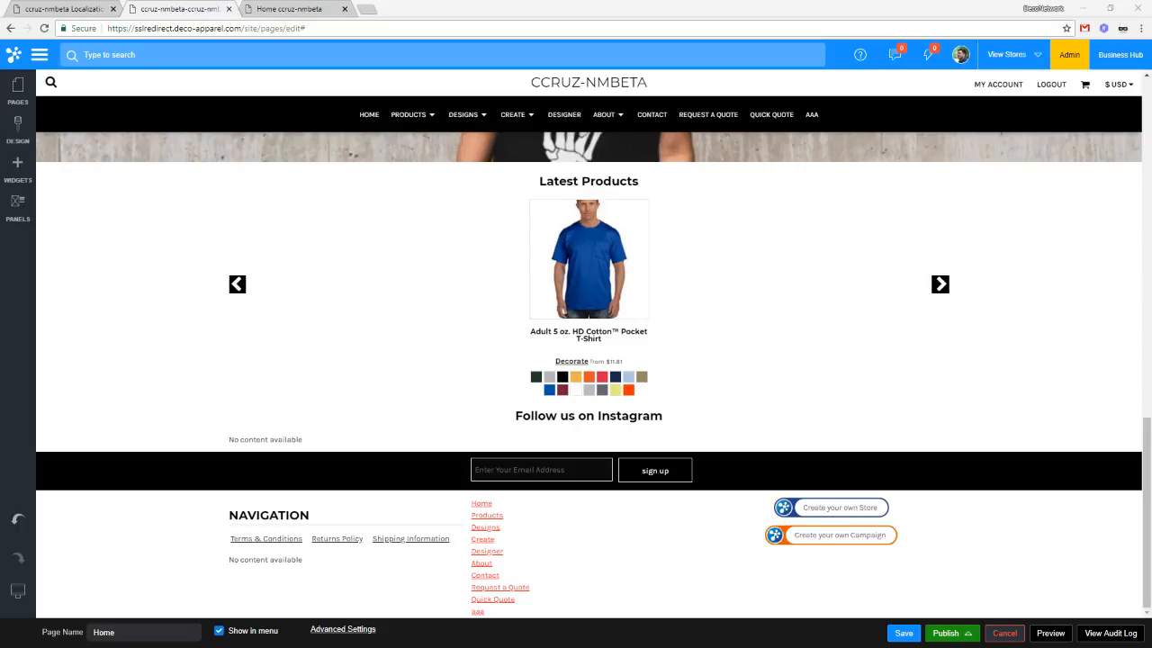
{"action": "scroll", "coordinate": [334, 301], "scroll_direction": "up", "scroll_amount": 2}
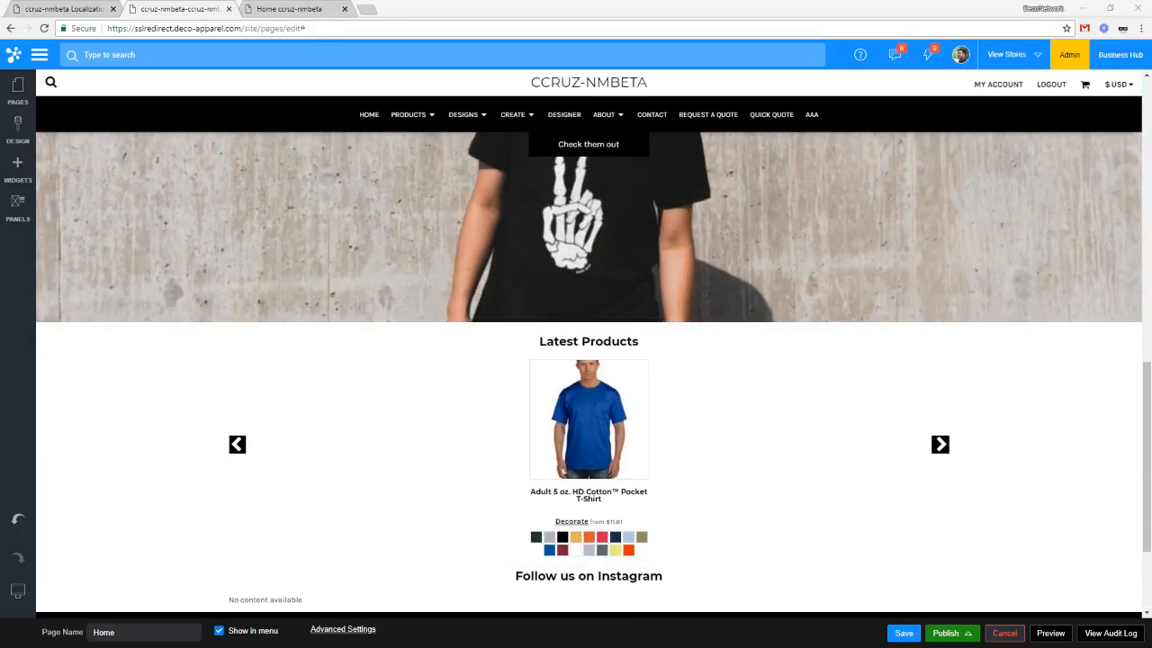
{"action": "left_click", "coordinate": [17, 90]}
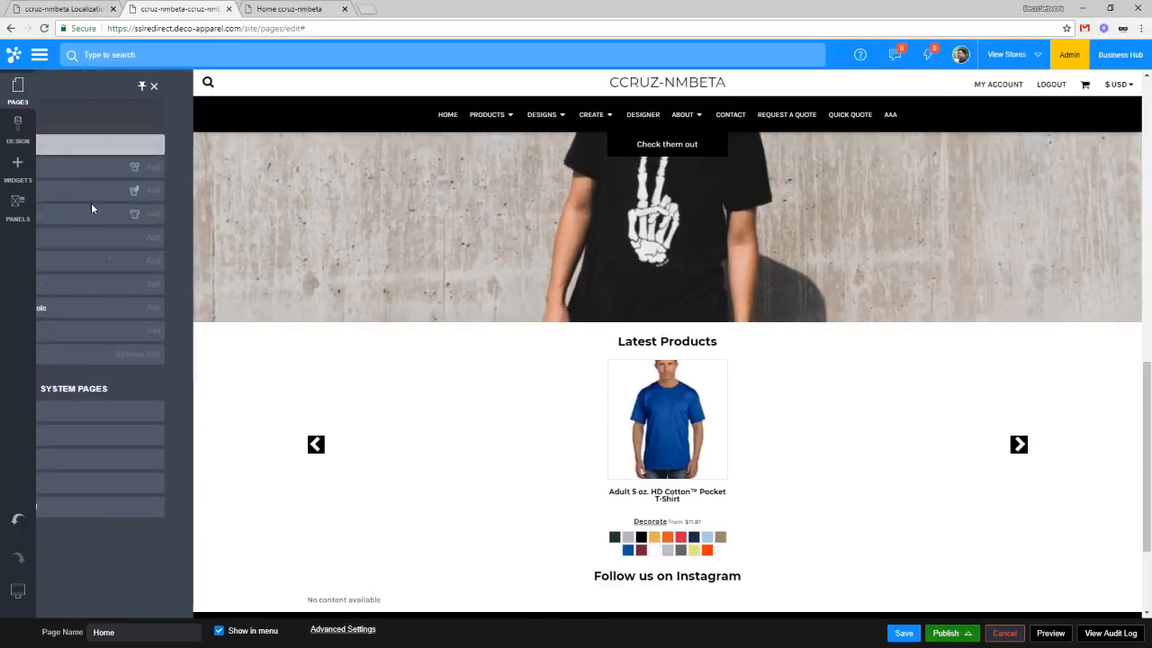
{"action": "left_click", "coordinate": [61, 286]}
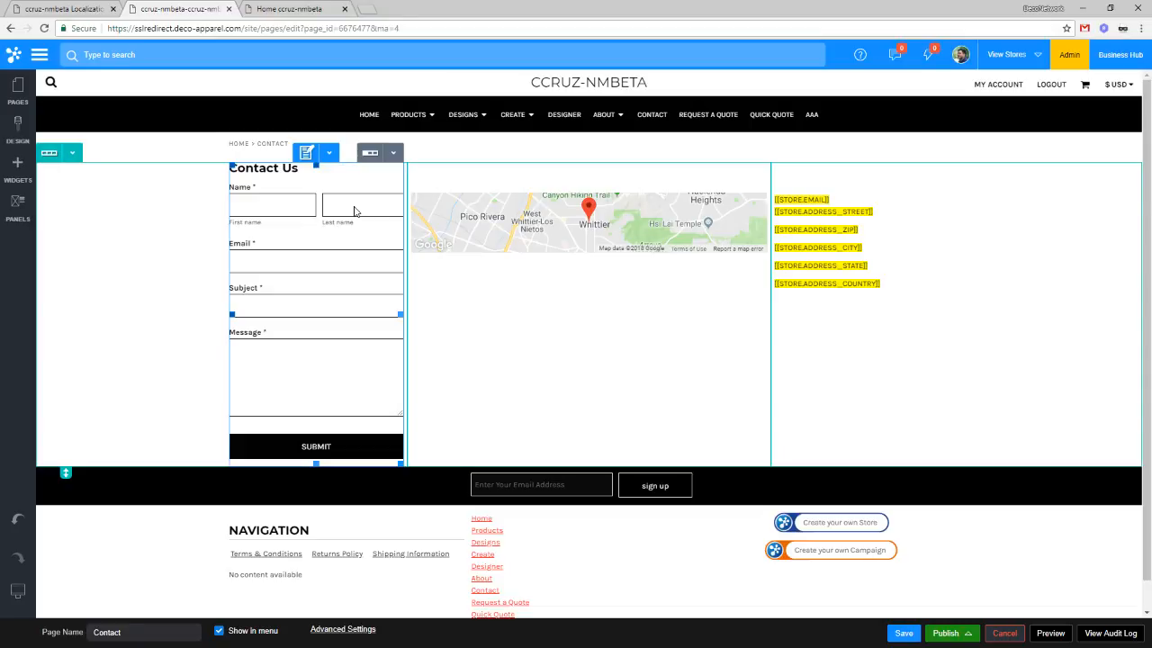
Step: Clear the old recipient address in the contact form's properties
{"action": "left_click", "coordinate": [328, 153]}
{"action": "left_click", "coordinate": [341, 176]}
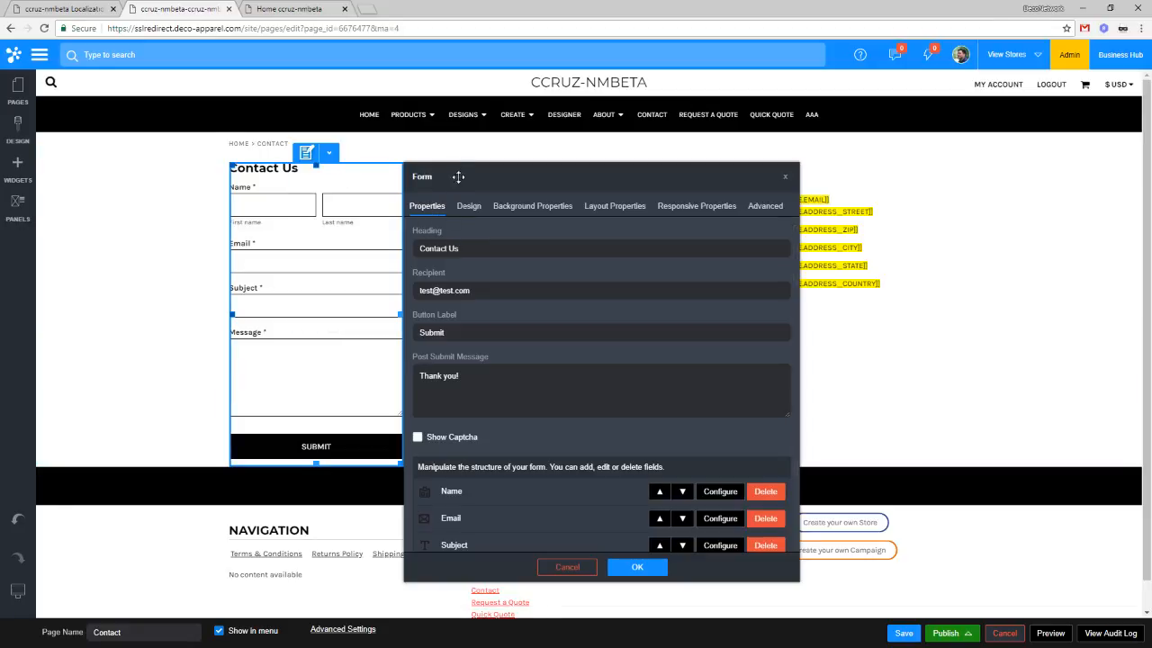
{"action": "left_click_drag", "start_coordinate": [469, 174], "coordinate": [653, 170]}
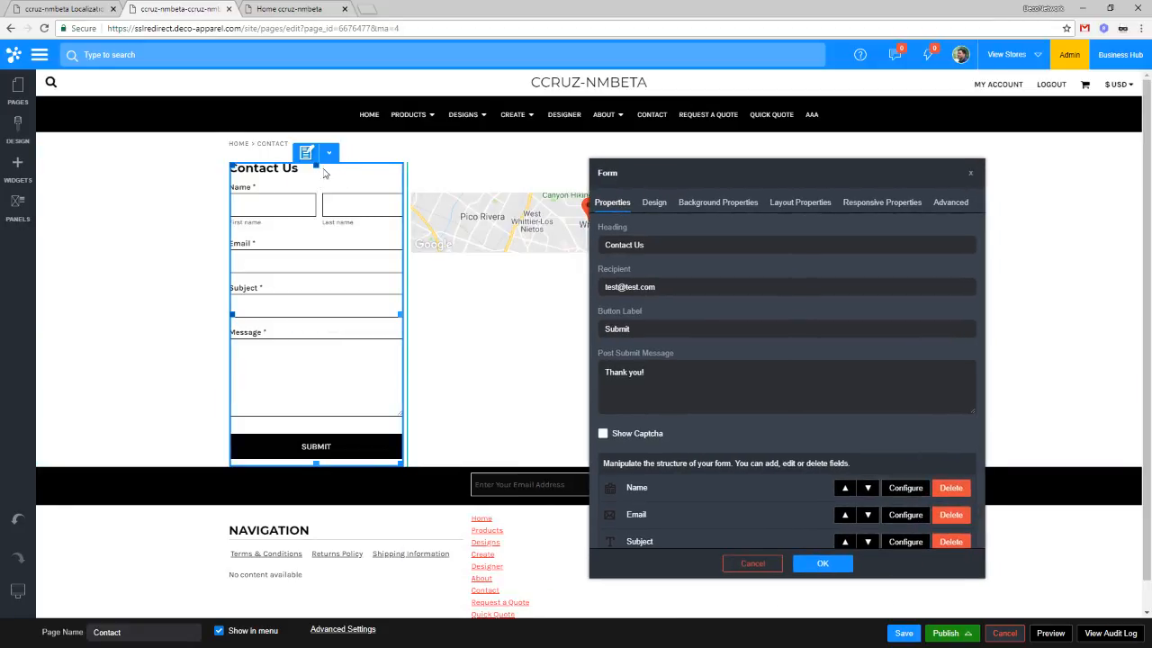
{"action": "left_click_drag", "start_coordinate": [682, 286], "coordinate": [545, 279]}
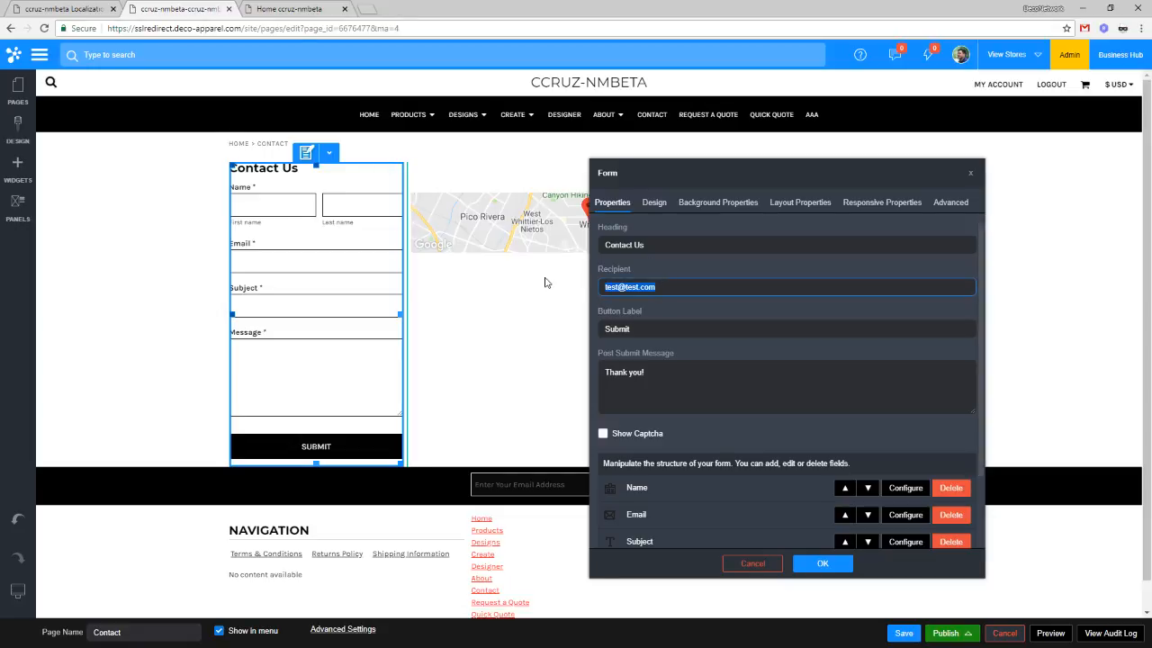
{"action": "left_click_drag", "start_coordinate": [662, 286], "coordinate": [555, 285]}
{"action": "left_click_drag", "start_coordinate": [677, 282], "coordinate": [608, 281]}
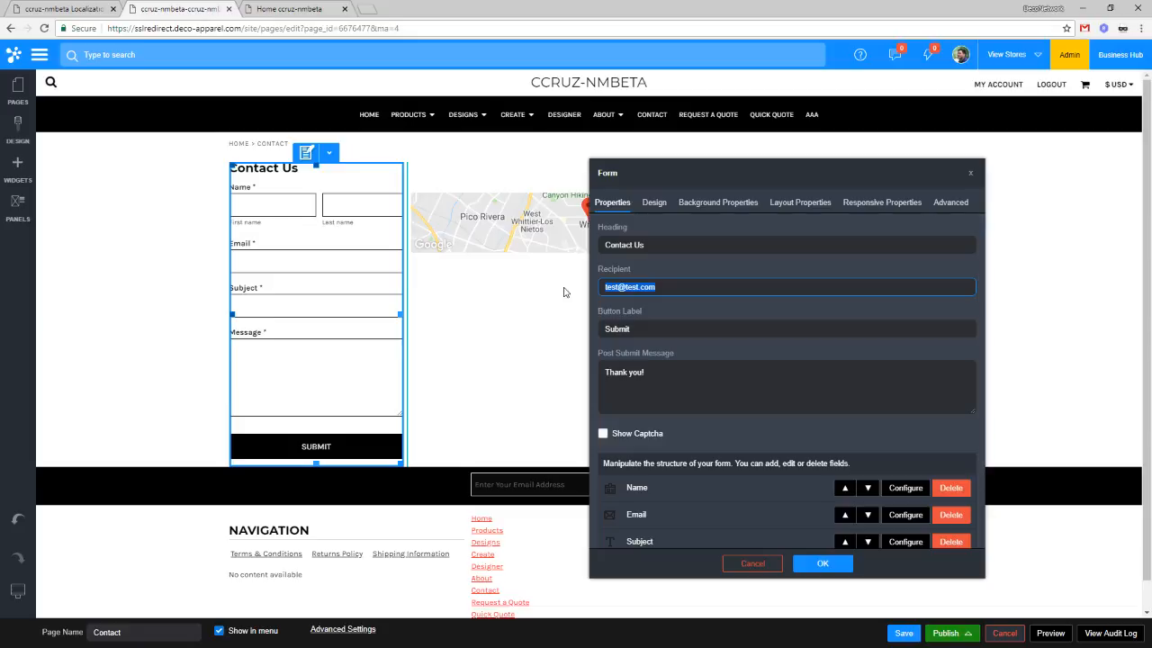
{"action": "key", "text": "BackSpace"}
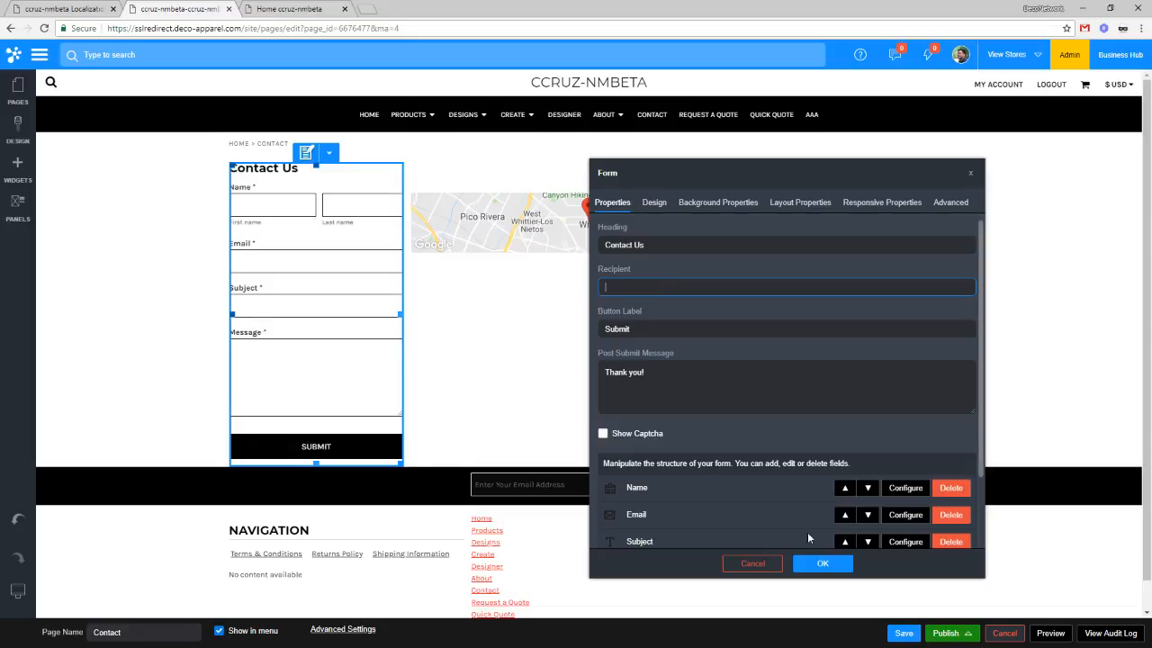
{"action": "left_click", "coordinate": [823, 564]}
Step: Enter the new recipient e-mail address in the contact form and apply it
{"action": "double_click", "coordinate": [352, 236]}
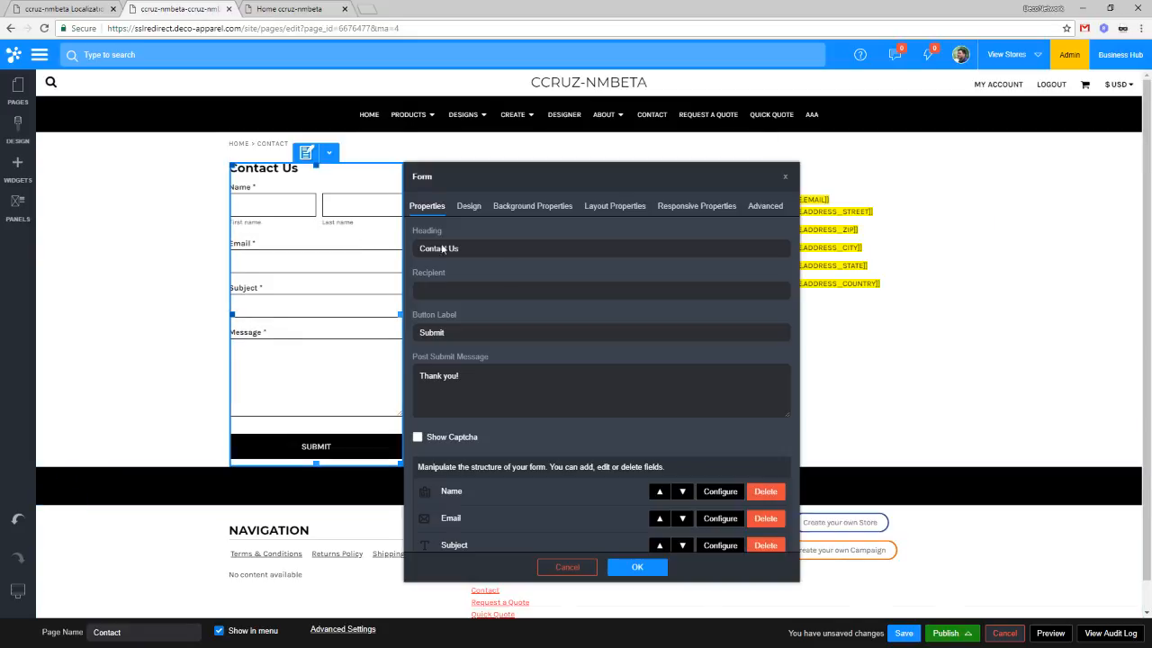
{"action": "left_click", "coordinate": [509, 286]}
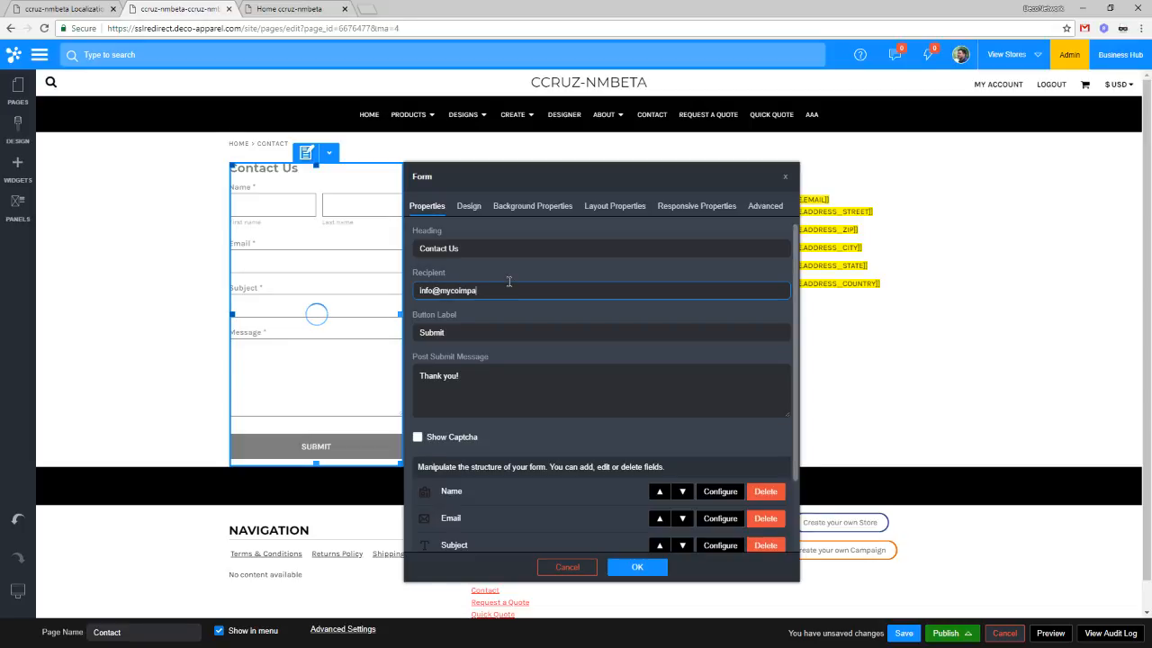
{"action": "key", "text": "BackSpace"}
{"action": "key", "text": "BackSpace"}
{"action": "key", "text": "BackSpace"}
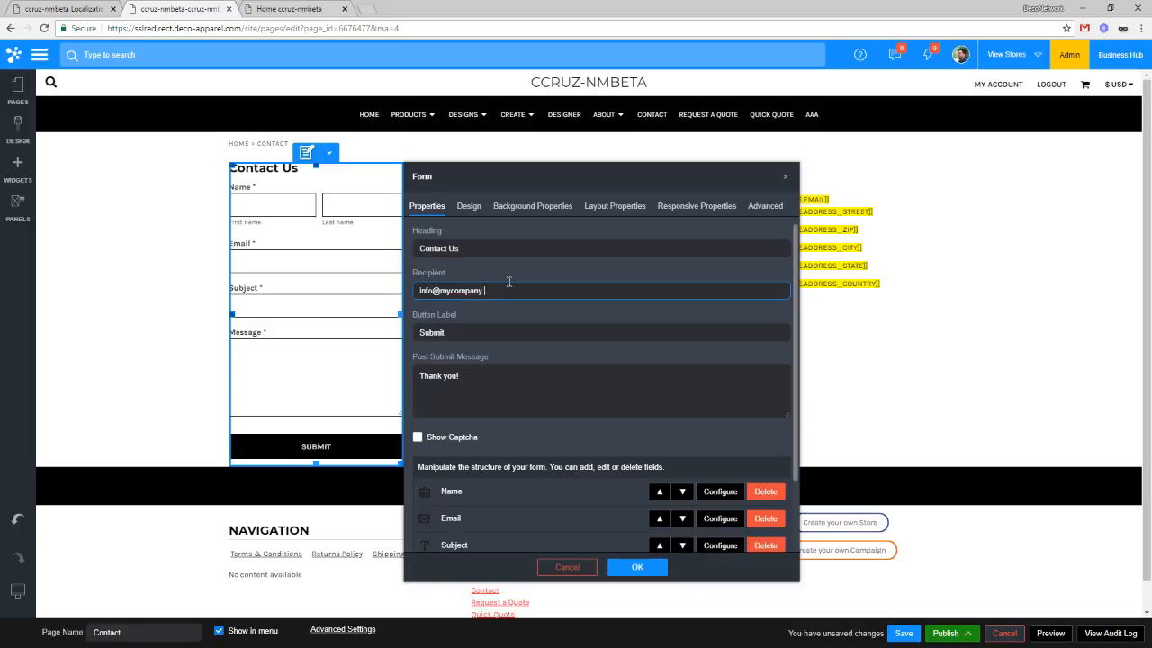
{"action": "left_click", "coordinate": [662, 577]}
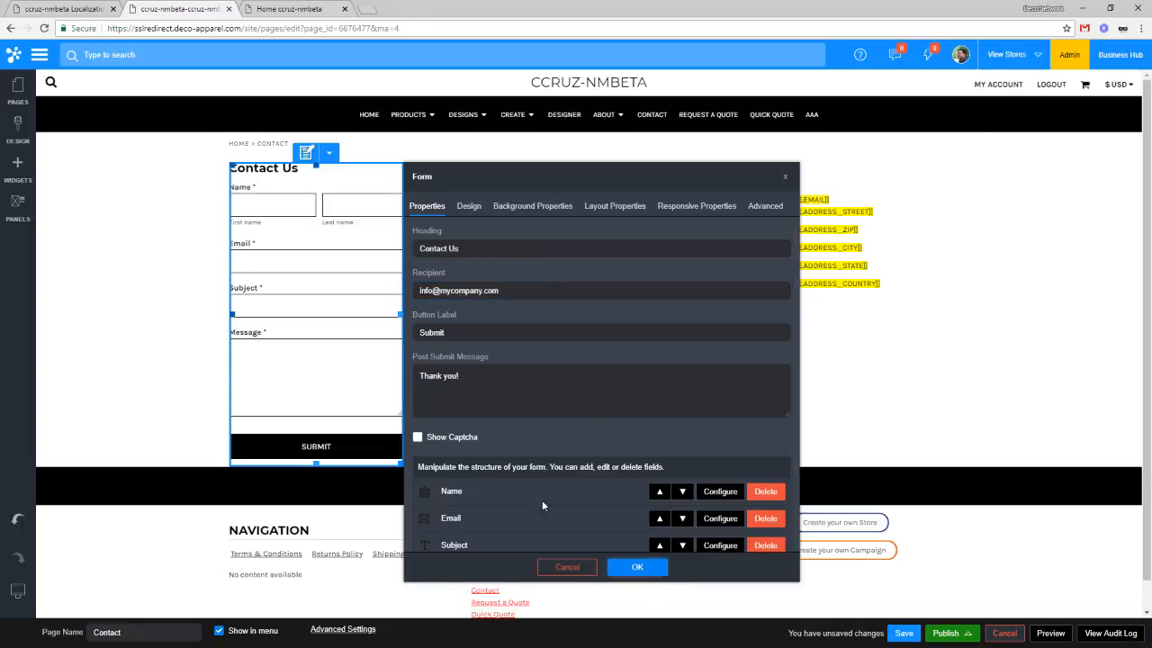
Step: Recheck the form's recipient, save the Contact page, and switch to the Localization settings tab
{"action": "left_click", "coordinate": [330, 153]}
{"action": "left_click", "coordinate": [341, 172]}
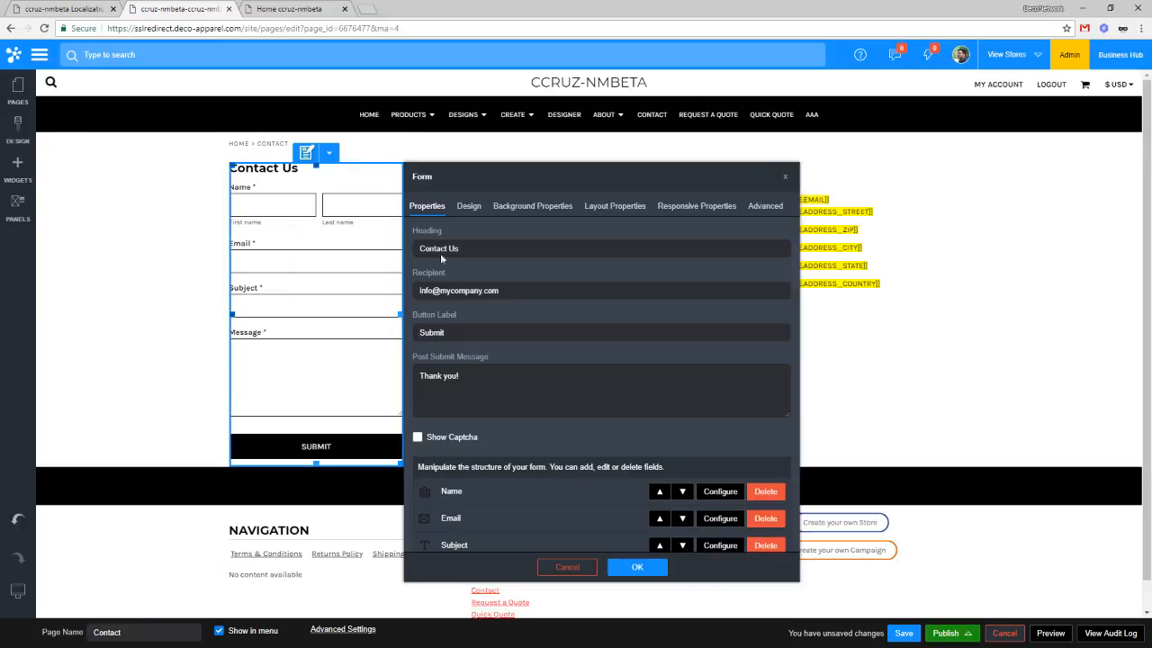
{"action": "left_click", "coordinate": [519, 295]}
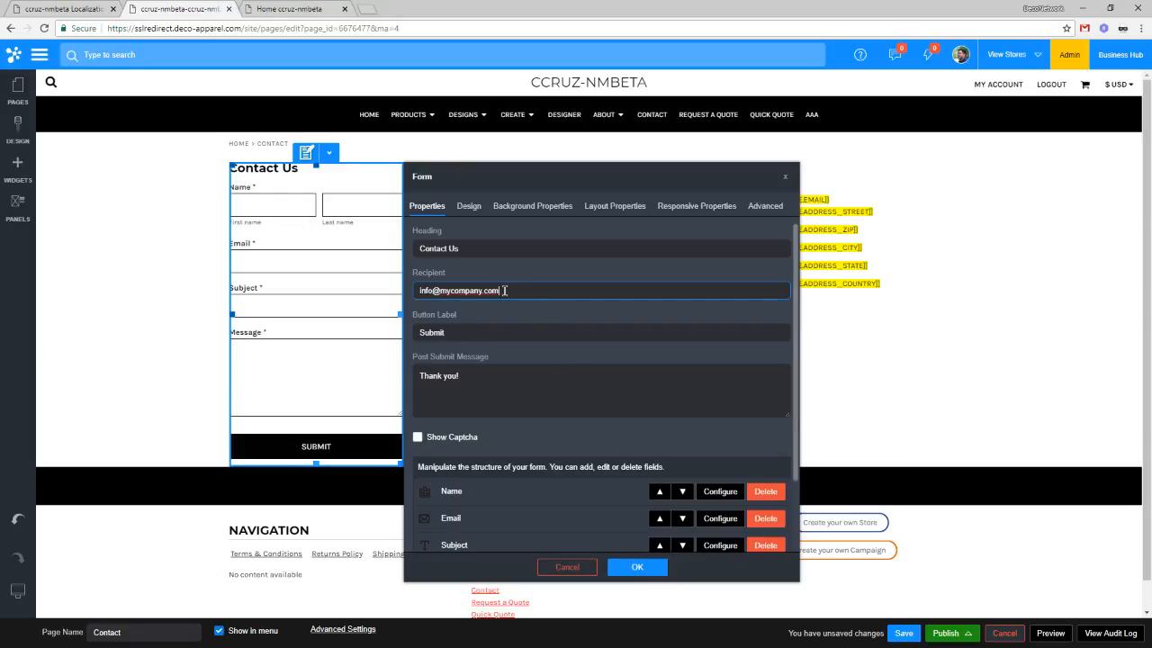
{"action": "left_click_drag", "start_coordinate": [506, 291], "coordinate": [385, 294]}
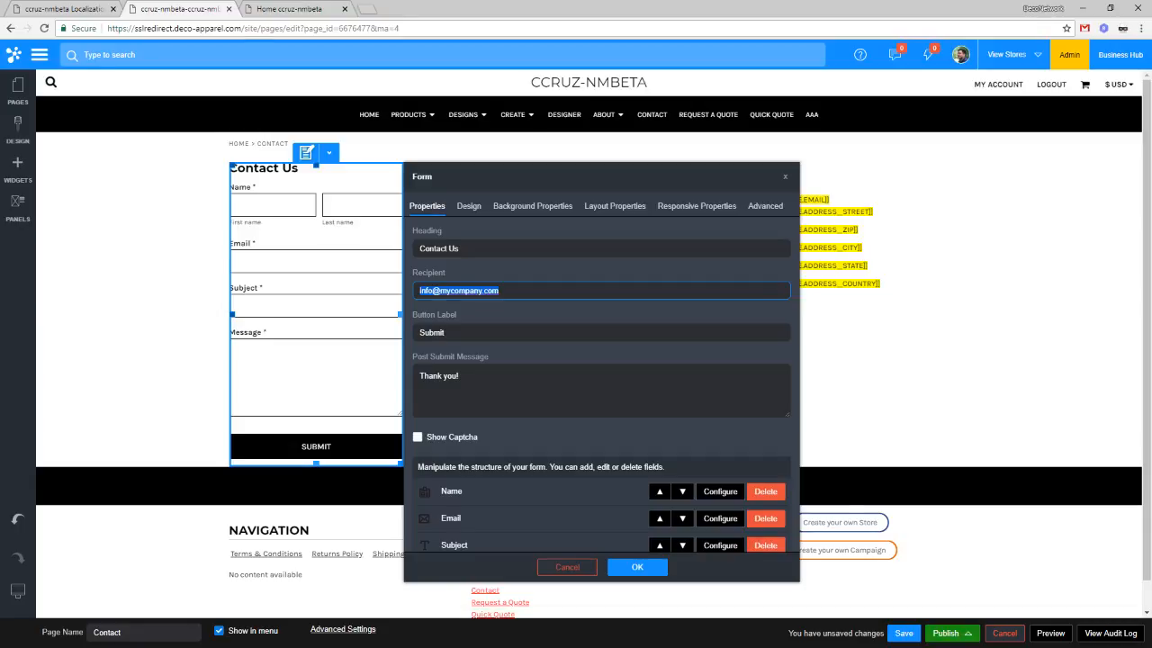
{"action": "left_click", "coordinate": [624, 565]}
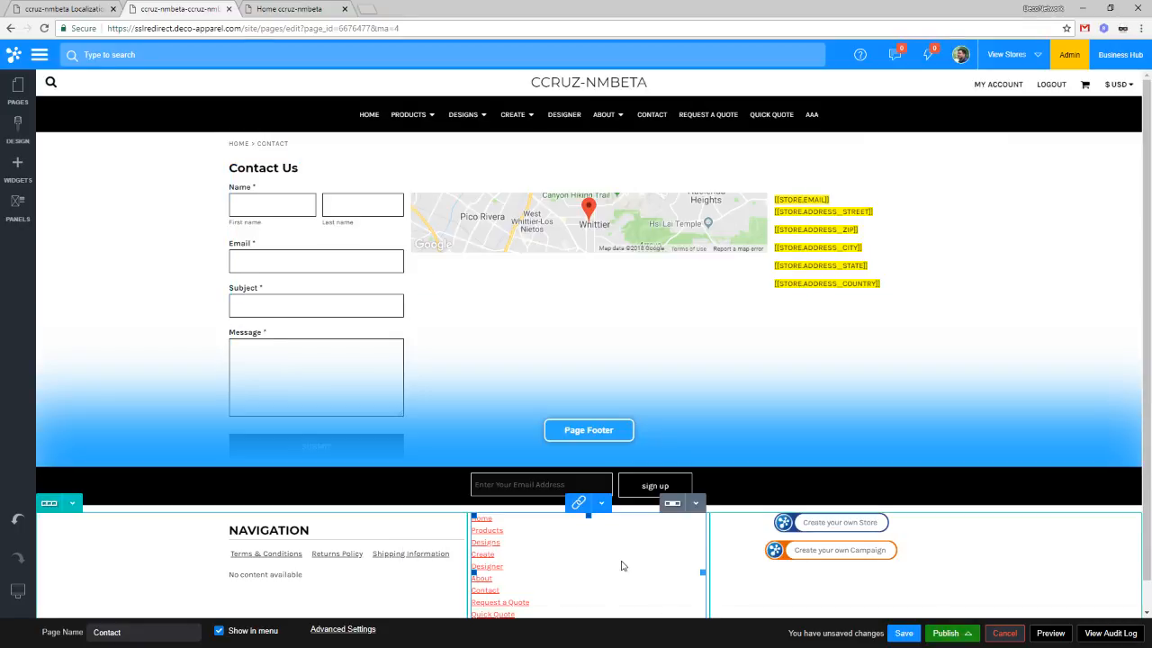
{"action": "left_click", "coordinate": [904, 632]}
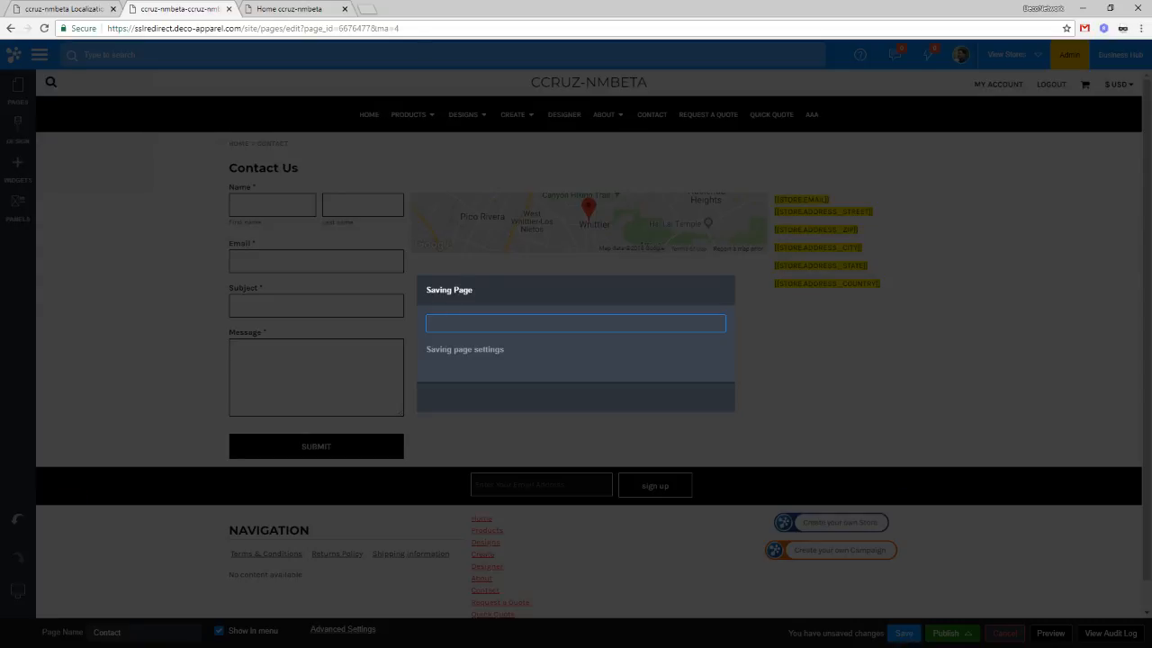
{"action": "left_click", "coordinate": [54, 8]}
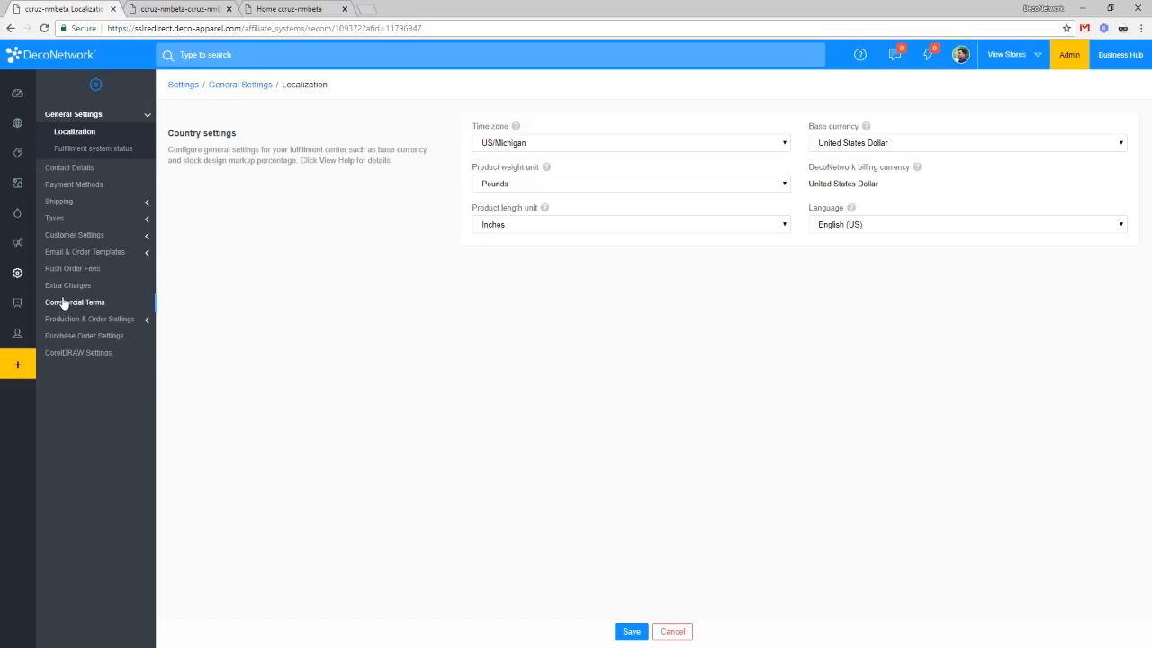
Step: Go to Settings > Customer Settings > Customer Fields
{"action": "mouse_move", "coordinate": [21, 271]}
{"action": "left_click", "coordinate": [20, 275]}
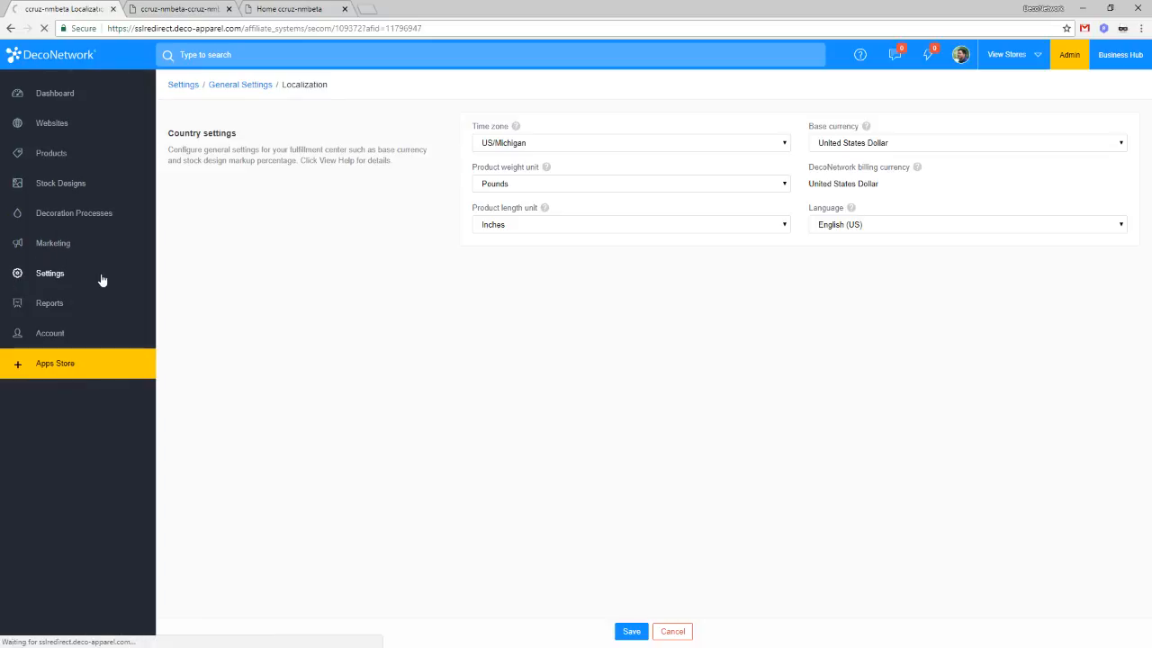
{"action": "left_click", "coordinate": [86, 235]}
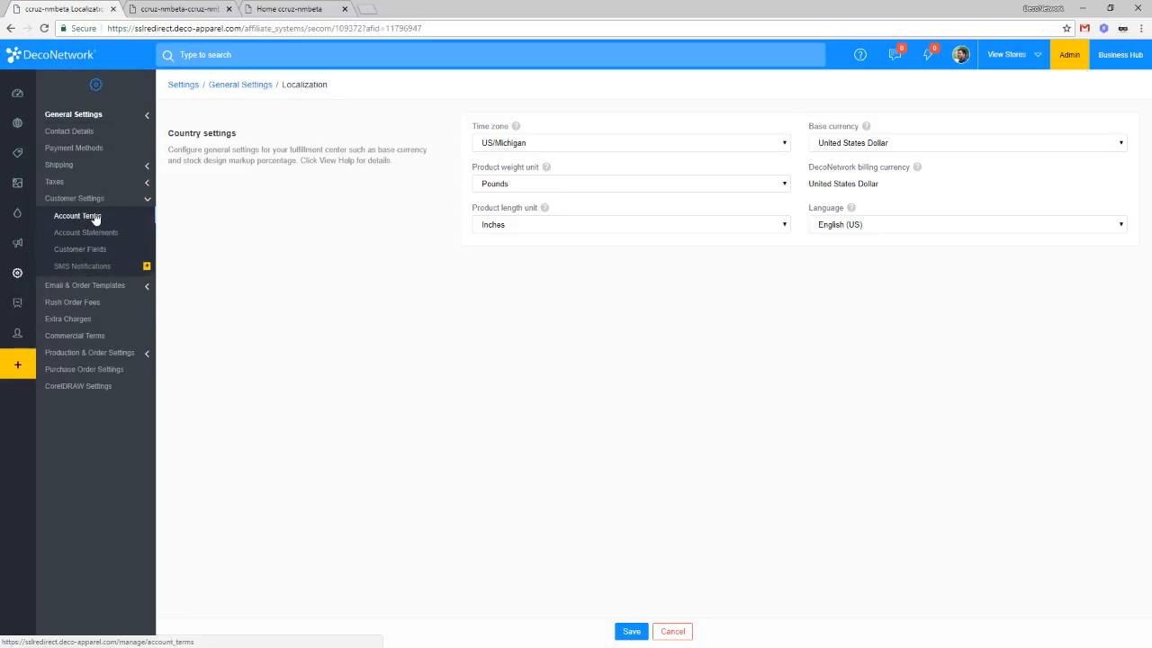
{"action": "left_click", "coordinate": [95, 253]}
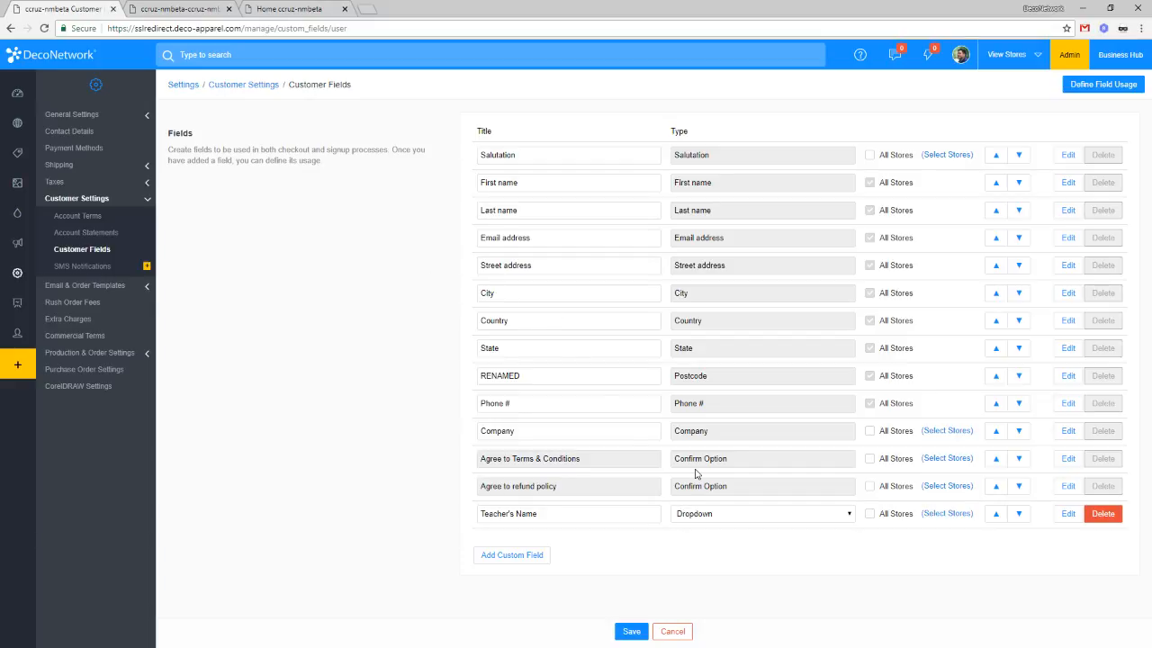
Step: Inspect the Teacher's Name field's title and type choices without changing them
{"action": "left_click", "coordinate": [596, 519]}
{"action": "left_click_drag", "start_coordinate": [586, 517], "coordinate": [447, 518]}
{"action": "left_click", "coordinate": [587, 513]}
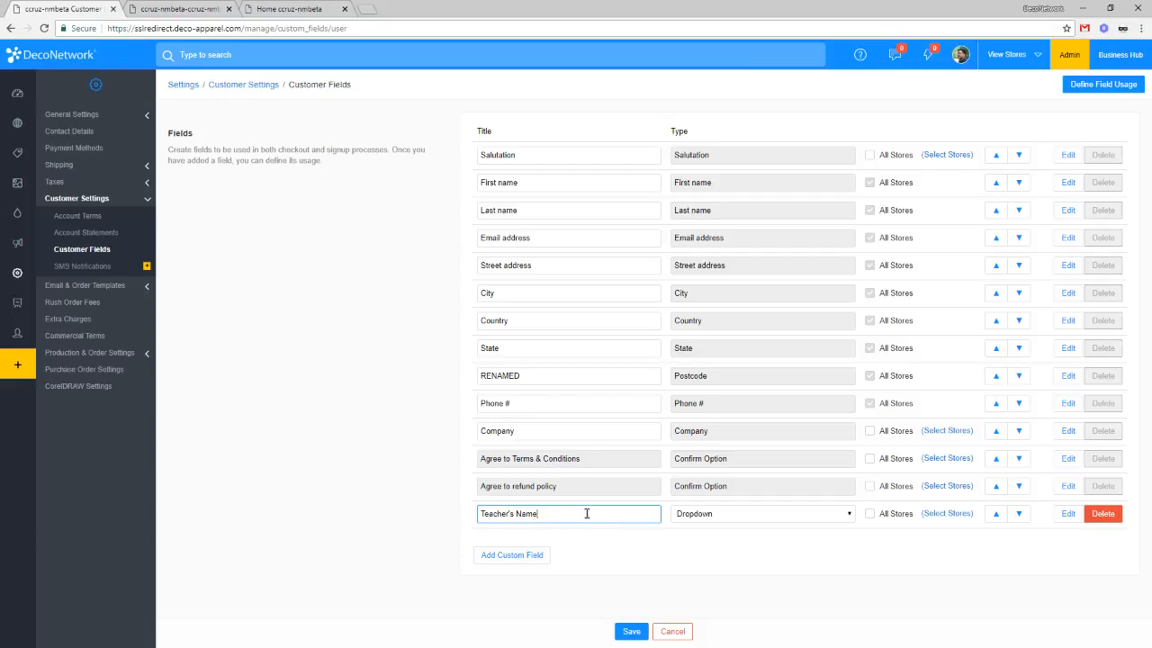
{"action": "left_click", "coordinate": [722, 512]}
{"action": "left_click", "coordinate": [1032, 562]}
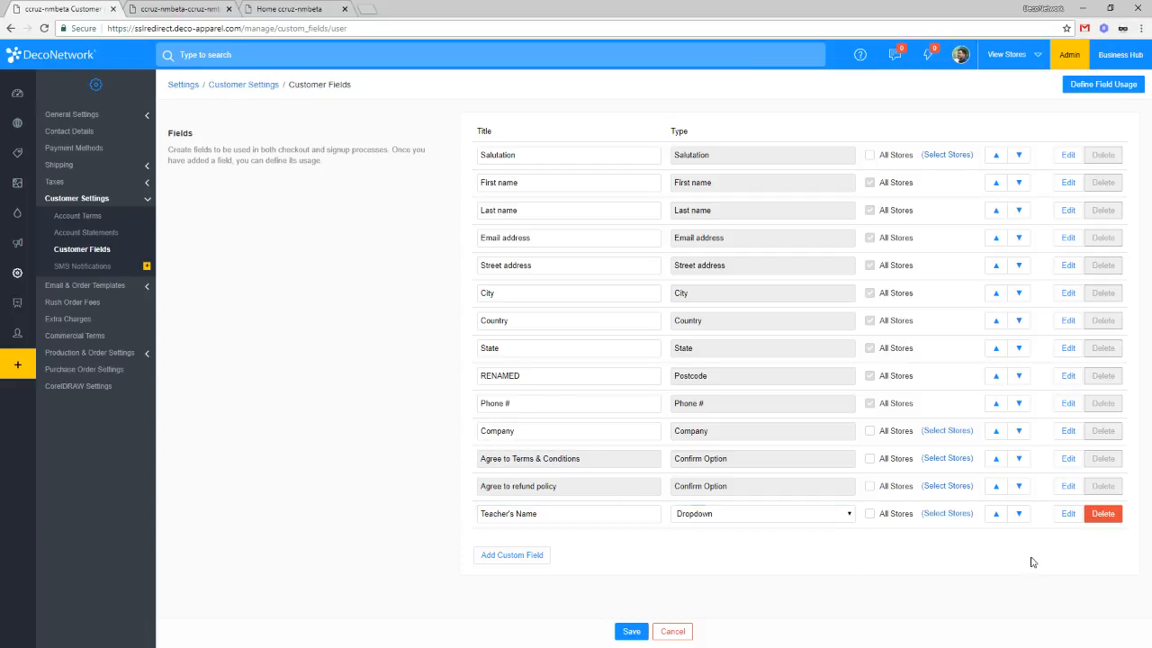
Step: Review the Teacher's Name option settings, close them, and open Define Field Usage
{"action": "left_click", "coordinate": [1066, 514]}
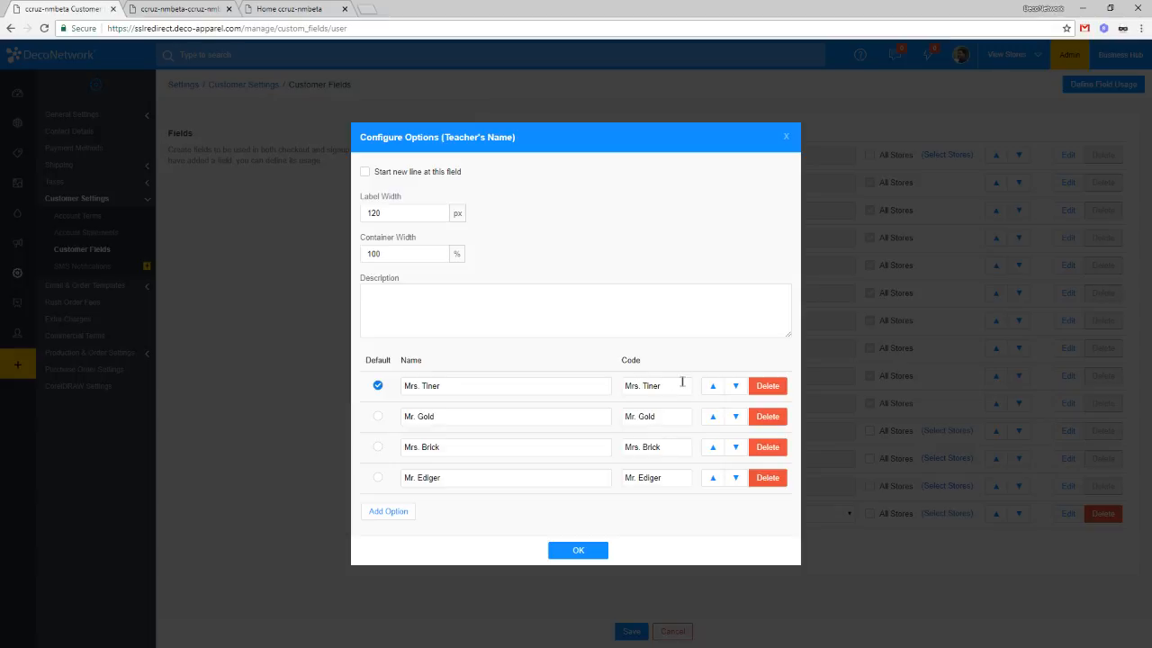
{"action": "left_click", "coordinate": [577, 553]}
{"action": "left_click", "coordinate": [577, 553]}
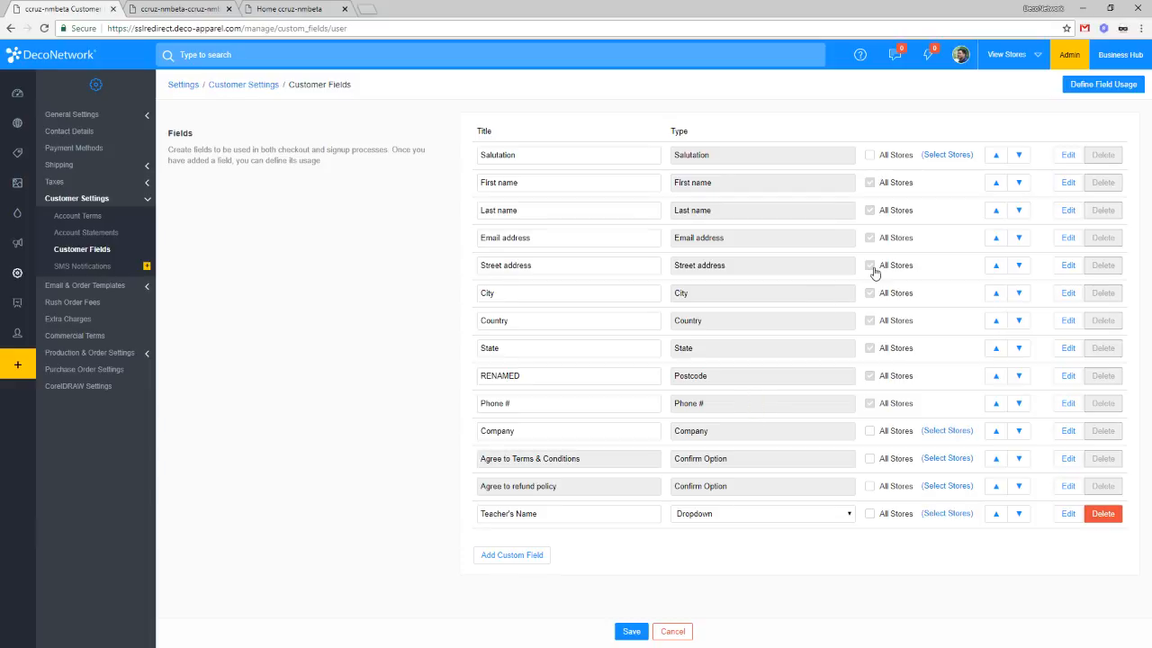
{"action": "left_click", "coordinate": [1082, 90]}
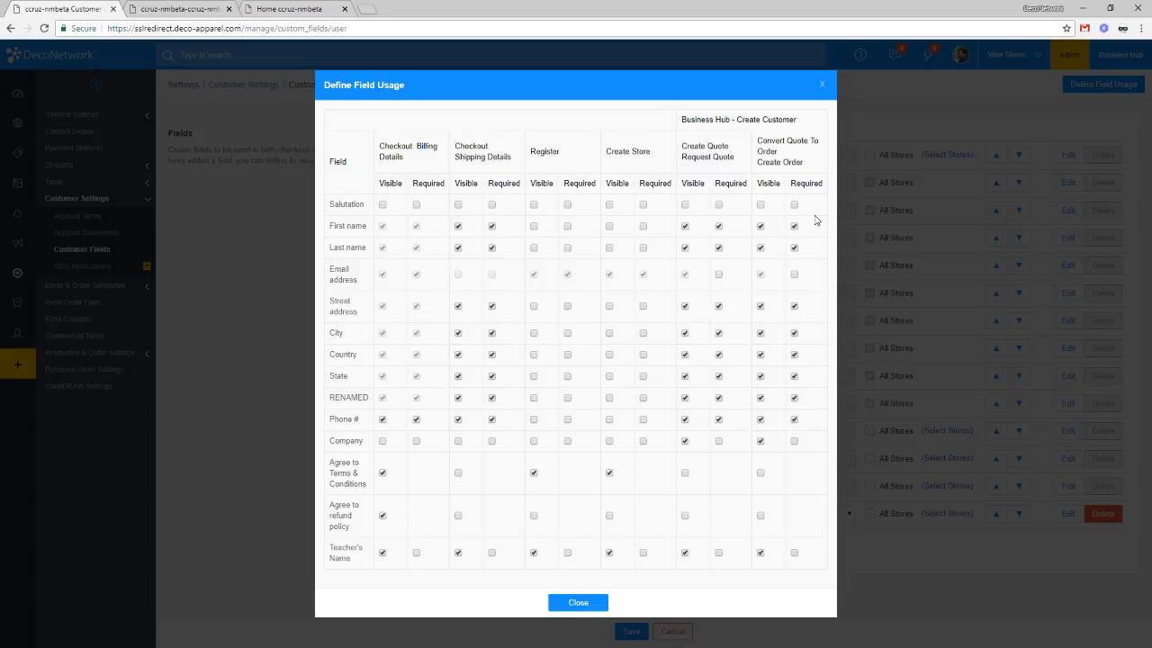
Step: Make First name optional for checkout shipping details, then reopen the field usage grid to verify it
{"action": "left_click", "coordinate": [491, 227]}
{"action": "left_click", "coordinate": [566, 602]}
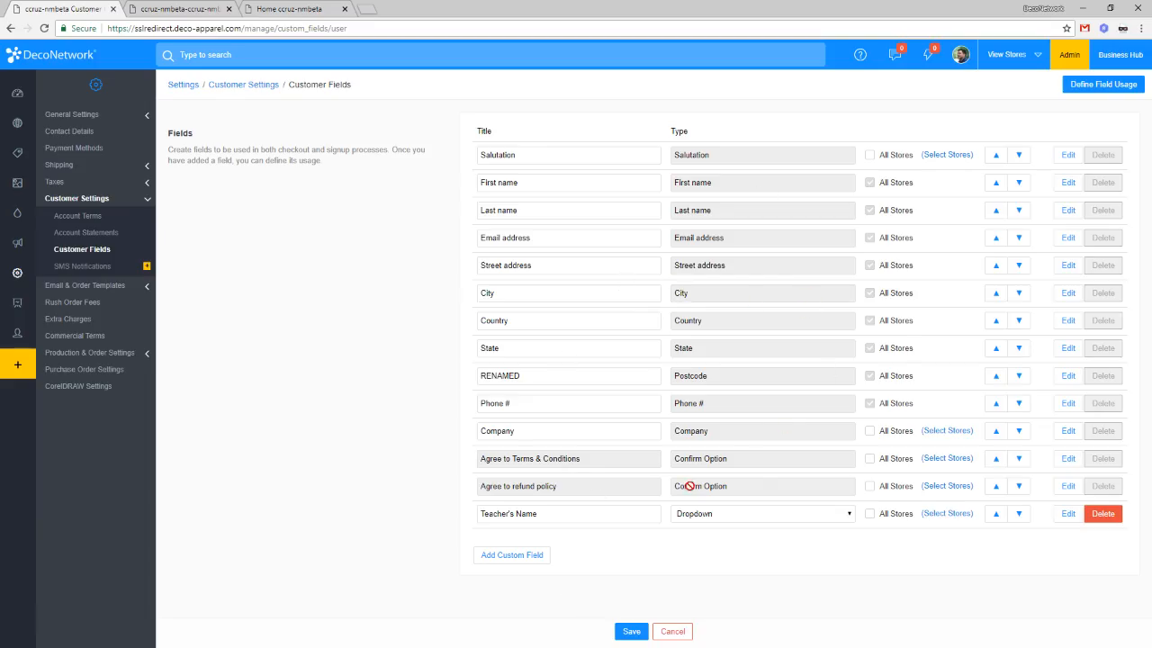
{"action": "left_click", "coordinate": [1088, 86]}
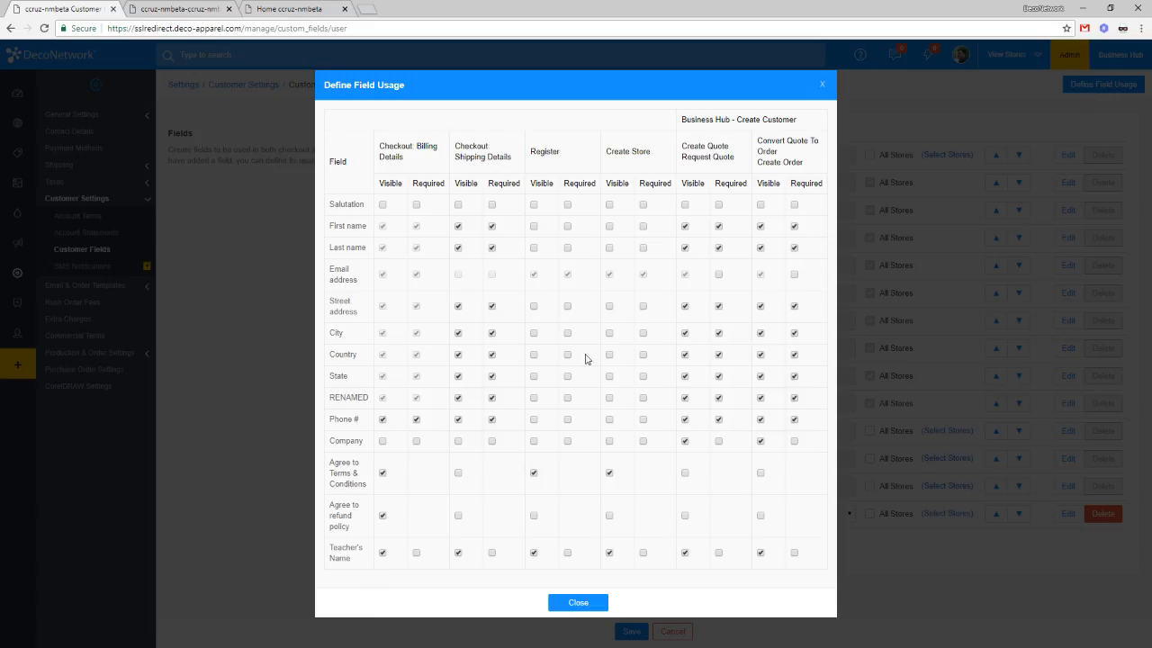
{"action": "left_click", "coordinate": [591, 606]}
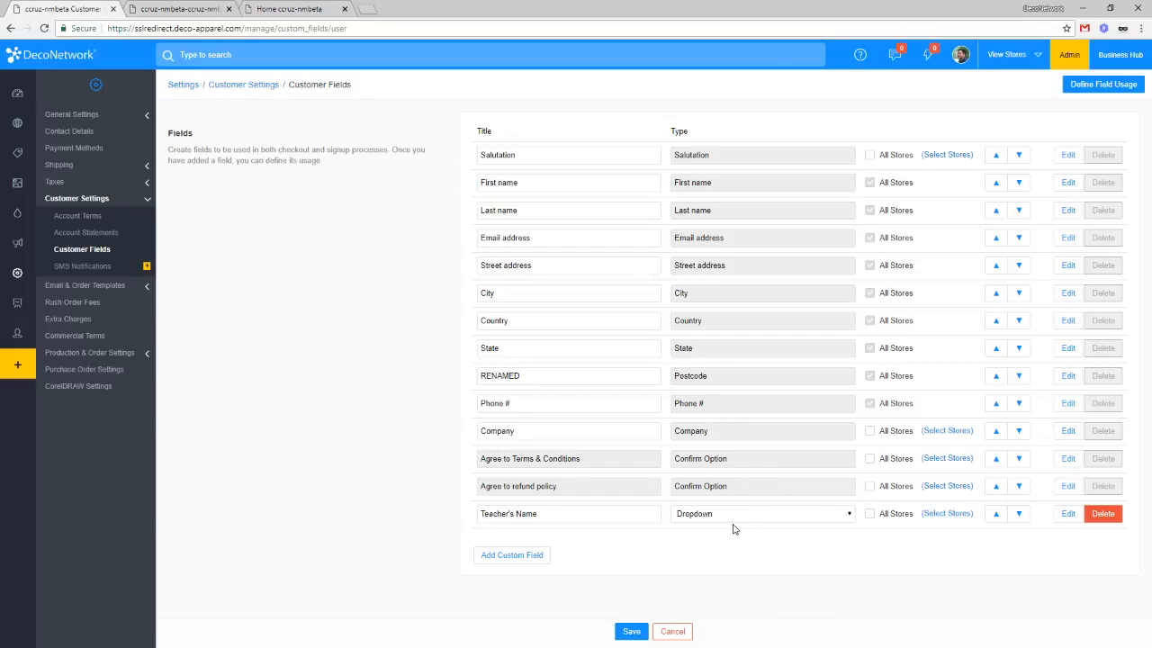
Step: Add a custom field titled Department and untick All Stores for it
{"action": "left_click", "coordinate": [512, 555]}
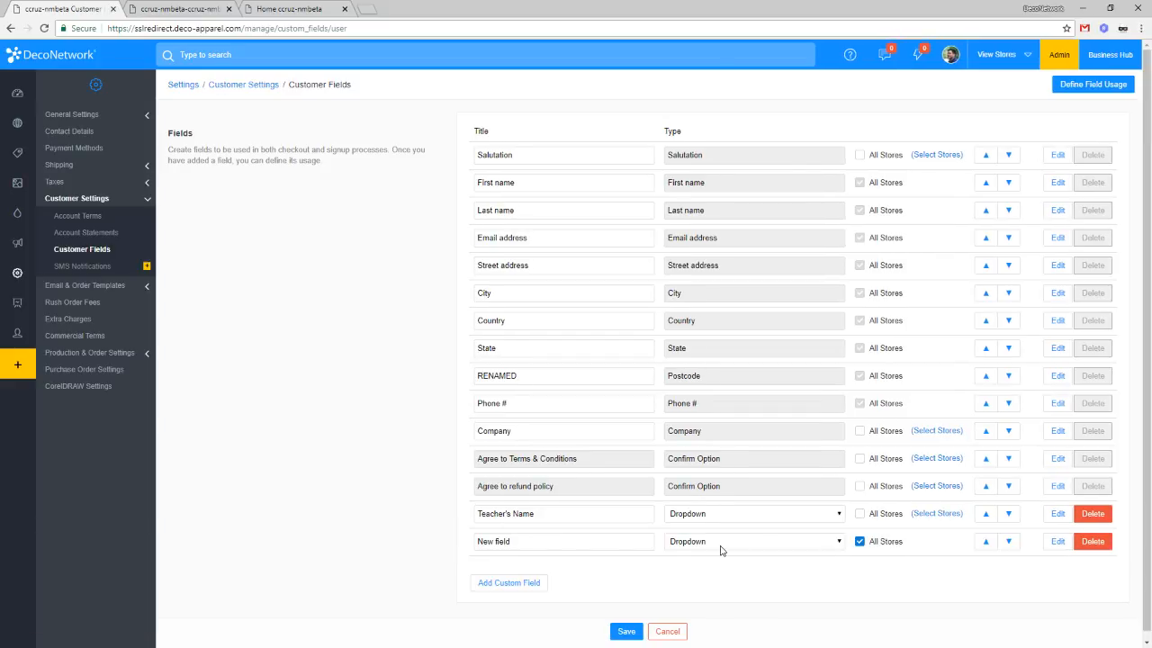
{"action": "left_click_drag", "start_coordinate": [562, 546], "coordinate": [417, 542]}
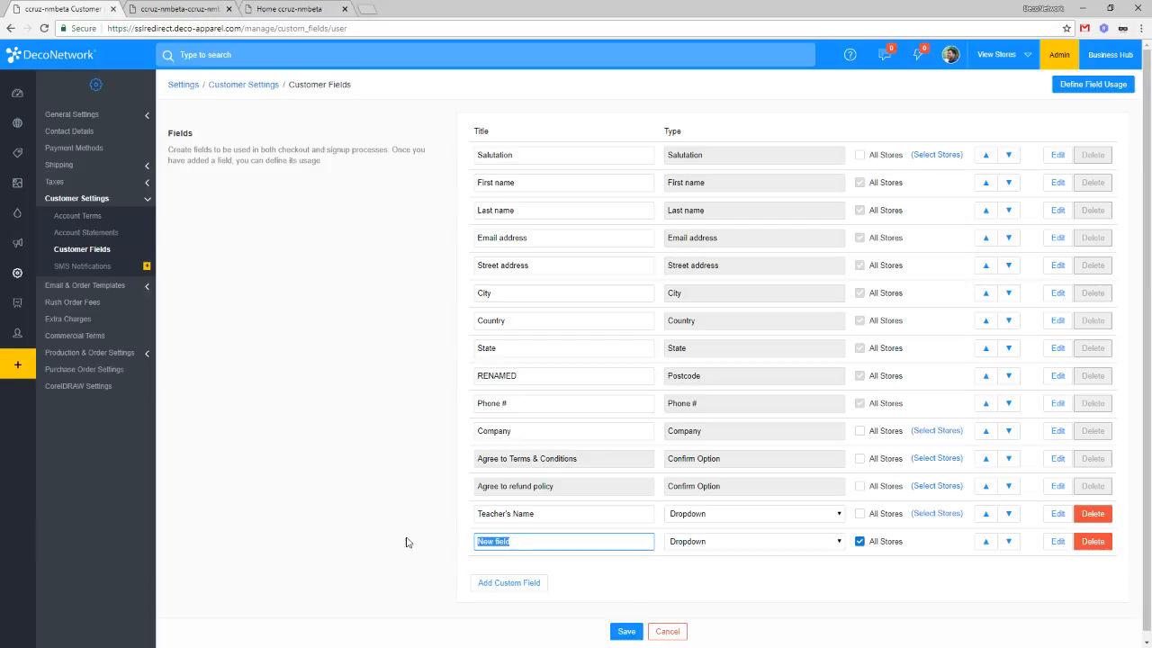
{"action": "key", "text": "BackSpace"}
{"action": "type", "text": "Department"}
{"action": "left_click", "coordinate": [1024, 574]}
{"action": "left_click", "coordinate": [859, 541]}
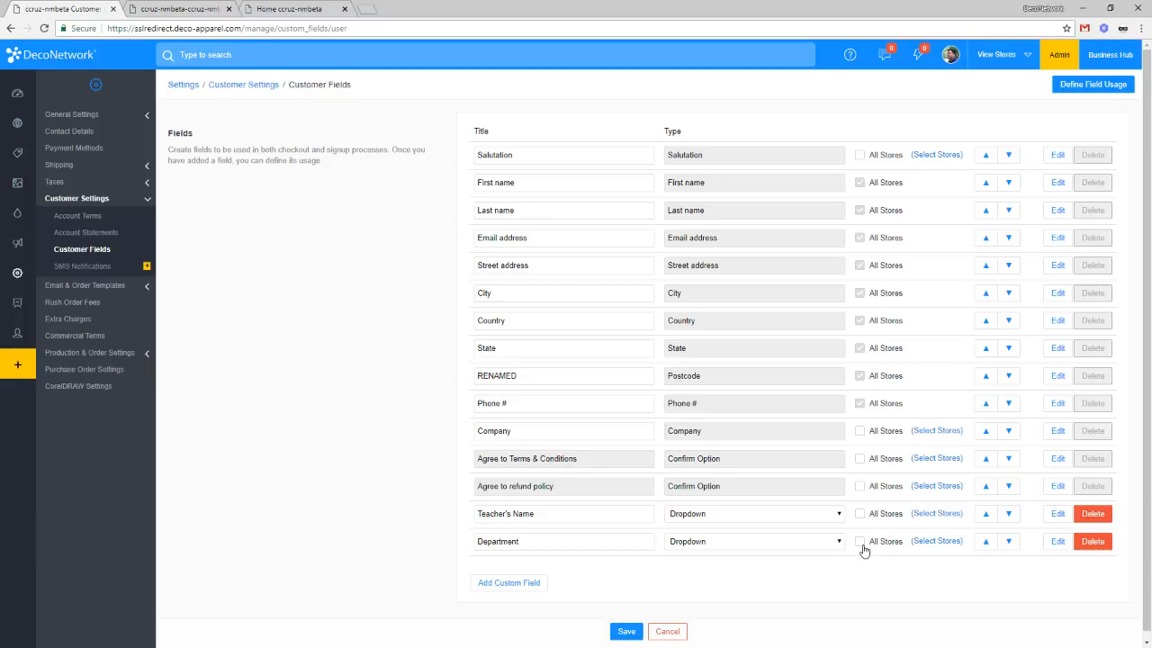
Step: Assign the Department field to the newfootball store, then check Teacher's Name's store list unchanged
{"action": "left_click", "coordinate": [934, 543]}
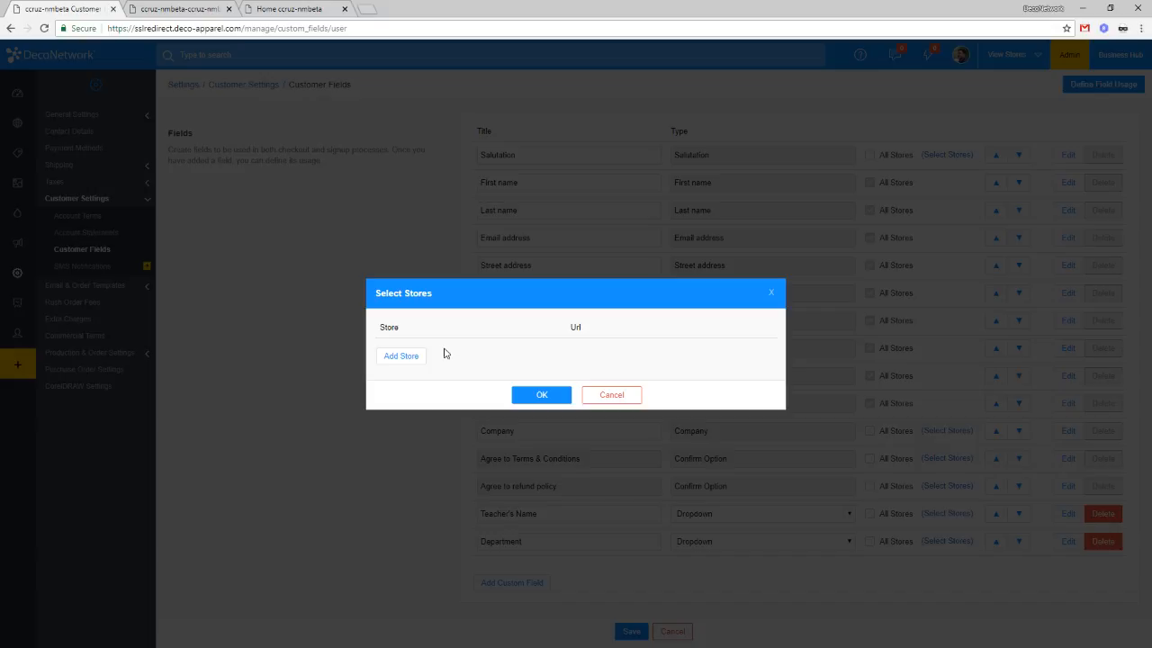
{"action": "left_click", "coordinate": [414, 357]}
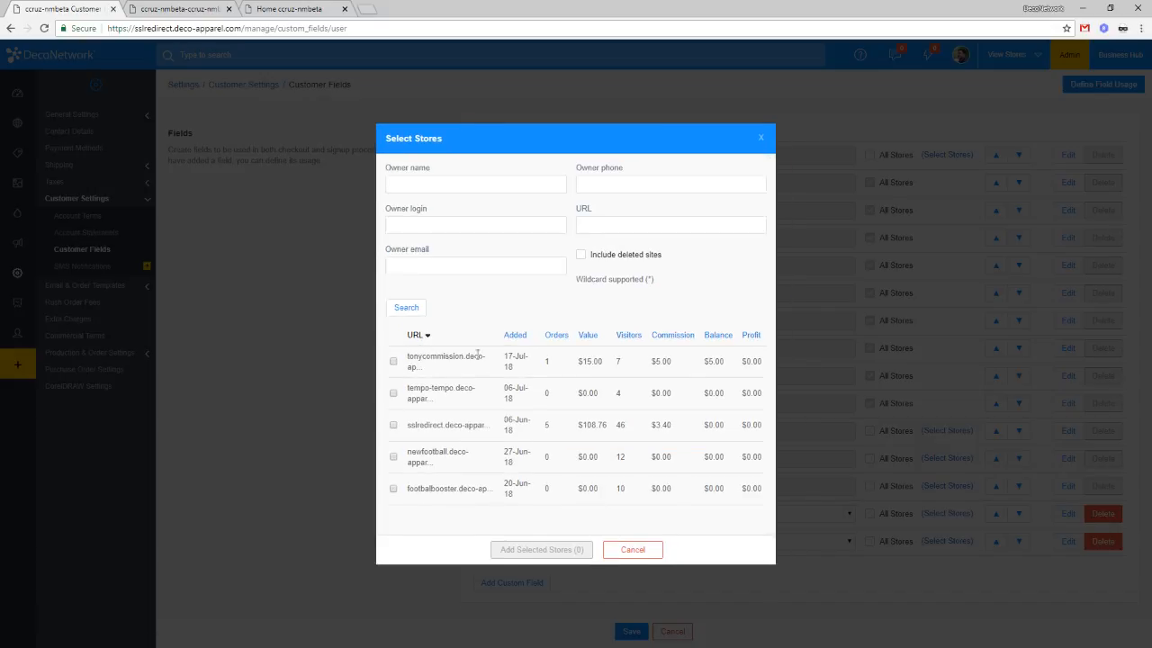
{"action": "left_click", "coordinate": [393, 456]}
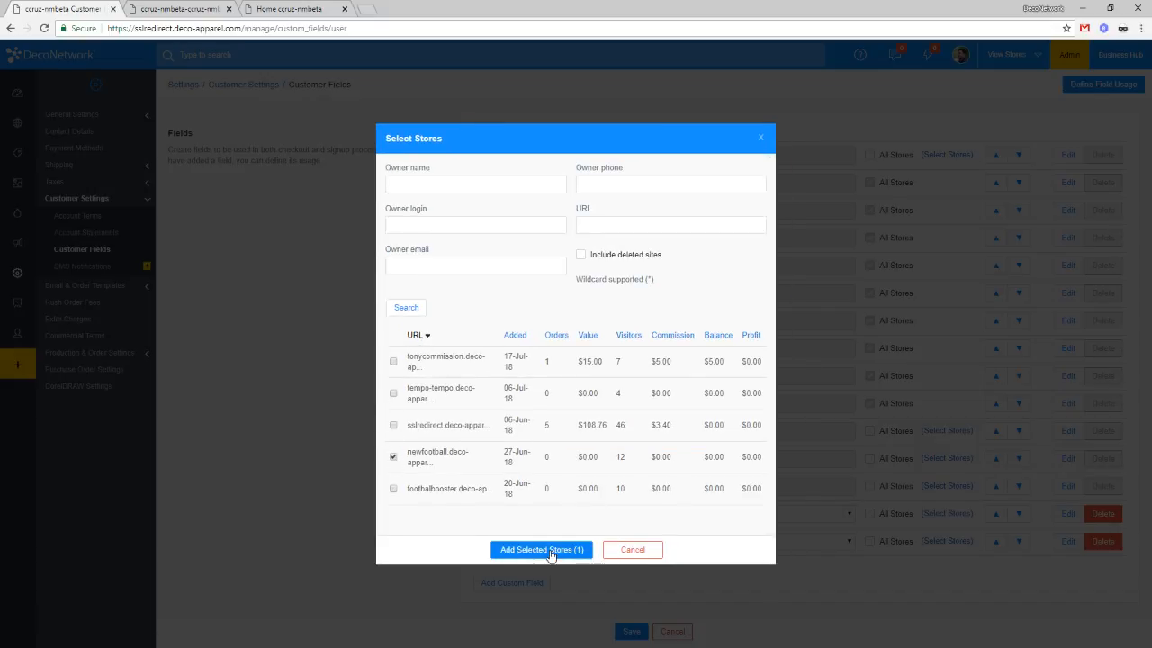
{"action": "left_click", "coordinate": [541, 549]}
{"action": "left_click", "coordinate": [539, 409]}
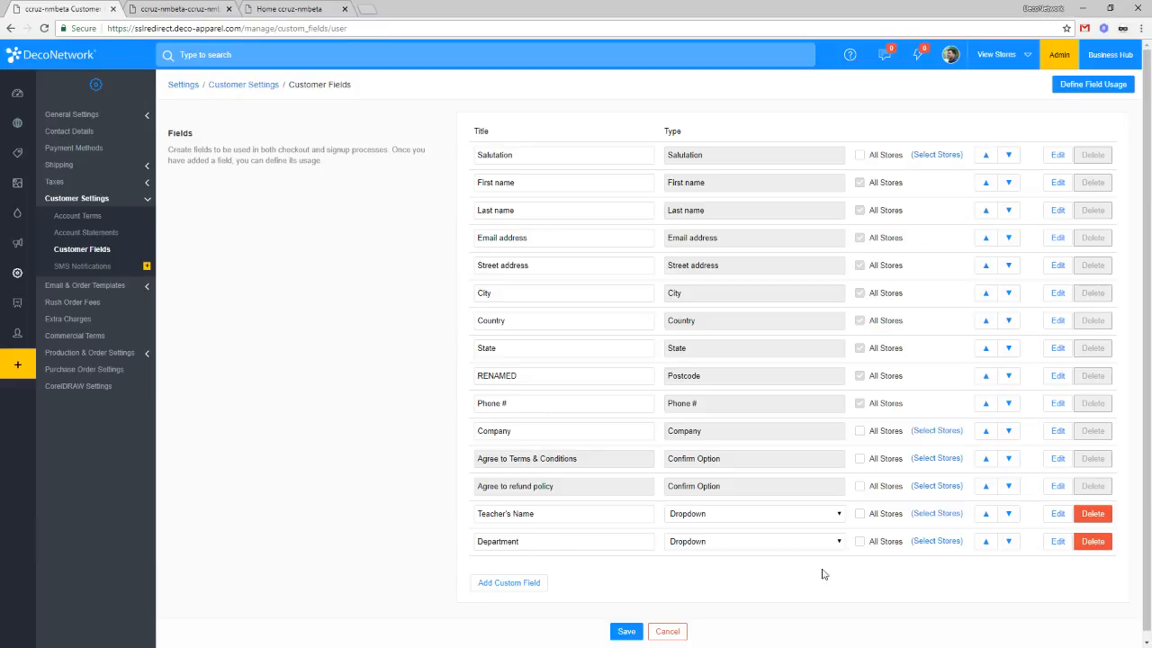
{"action": "left_click", "coordinate": [935, 515]}
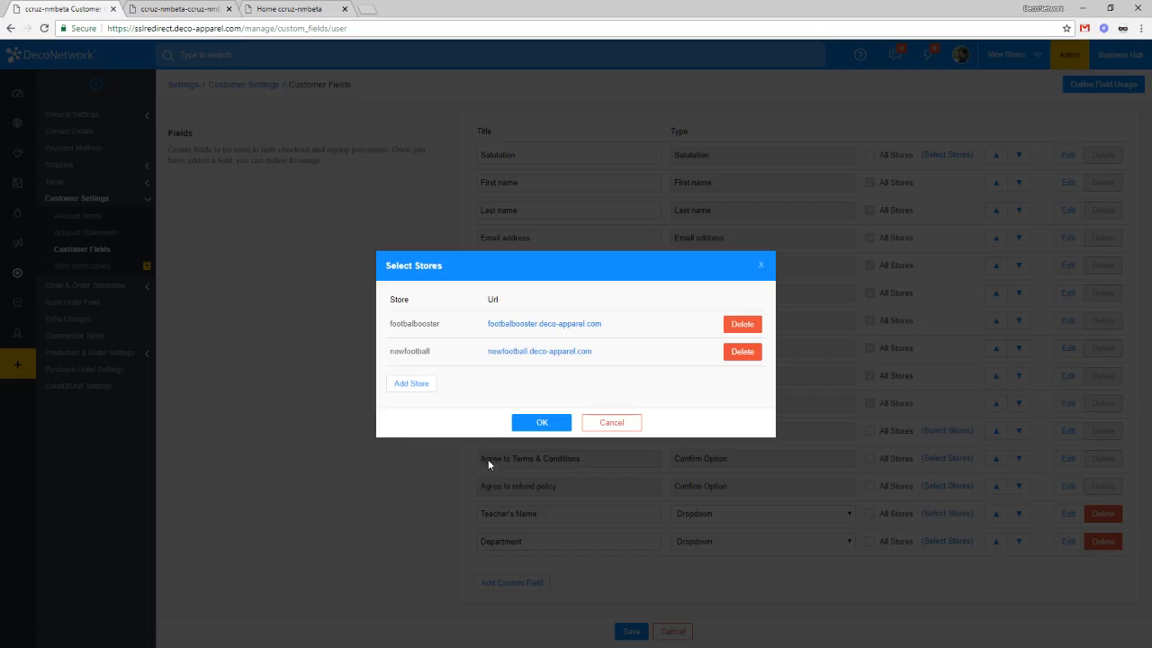
{"action": "left_click", "coordinate": [630, 424]}
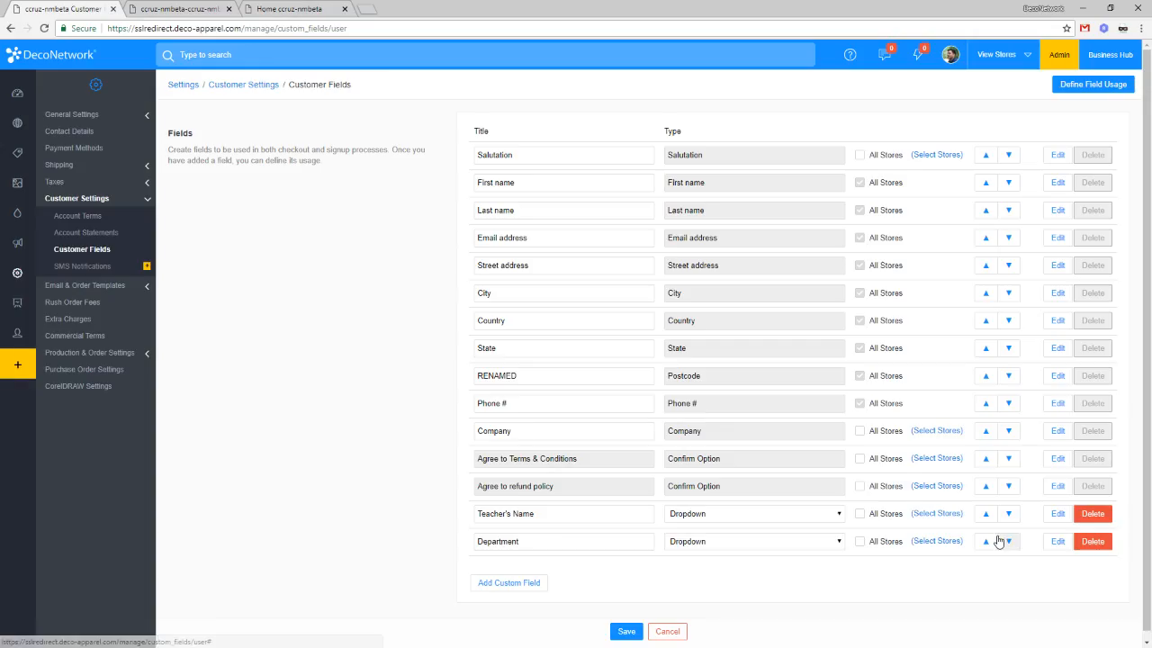
Step: Rename the Department field's first option to Sales and clear its code
{"action": "left_click", "coordinate": [1059, 543]}
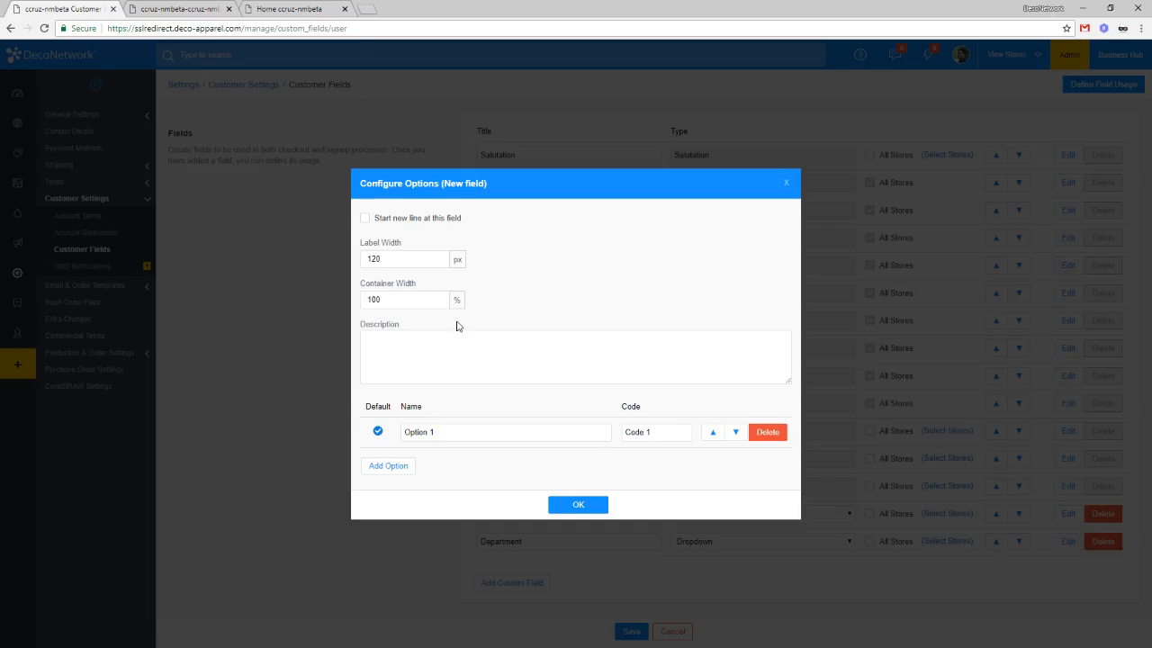
{"action": "left_click_drag", "start_coordinate": [474, 429], "coordinate": [335, 419]}
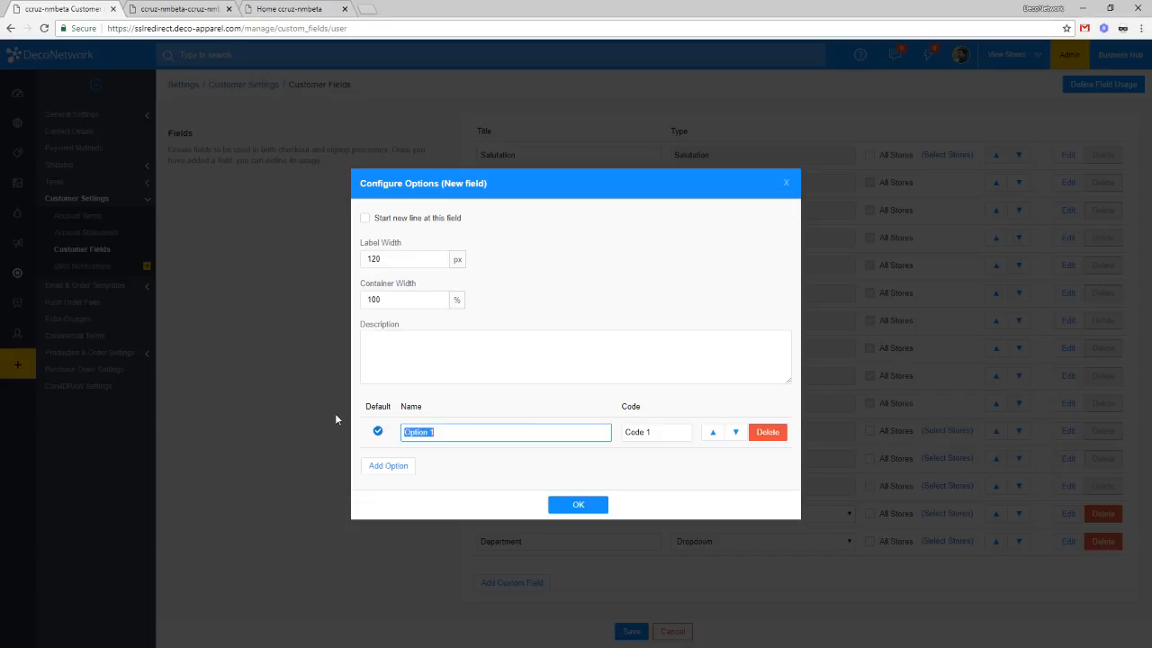
{"action": "key", "text": "BackSpace"}
{"action": "type", "text": "Sales"}
{"action": "left_click_drag", "start_coordinate": [655, 432], "coordinate": [535, 426]}
{"action": "key", "text": "BackSpace"}
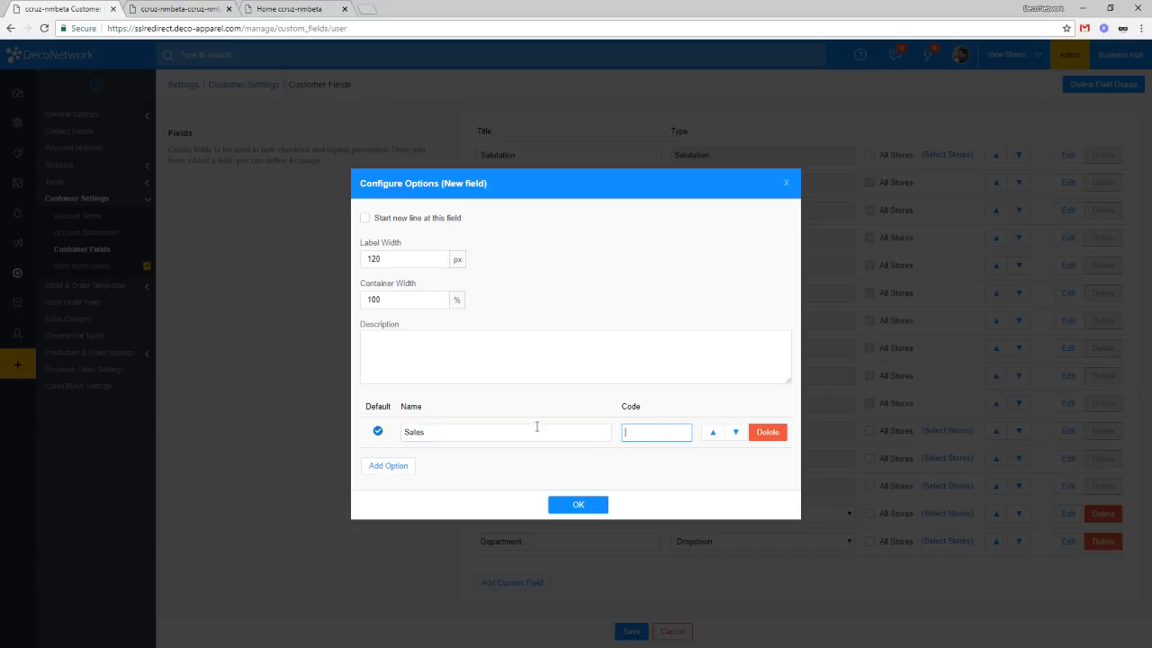
Step: Add Art and a third option, make Sales the default, and confirm the options
{"action": "left_click", "coordinate": [385, 465]}
{"action": "left_click", "coordinate": [471, 455]}
{"action": "left_click", "coordinate": [382, 450]}
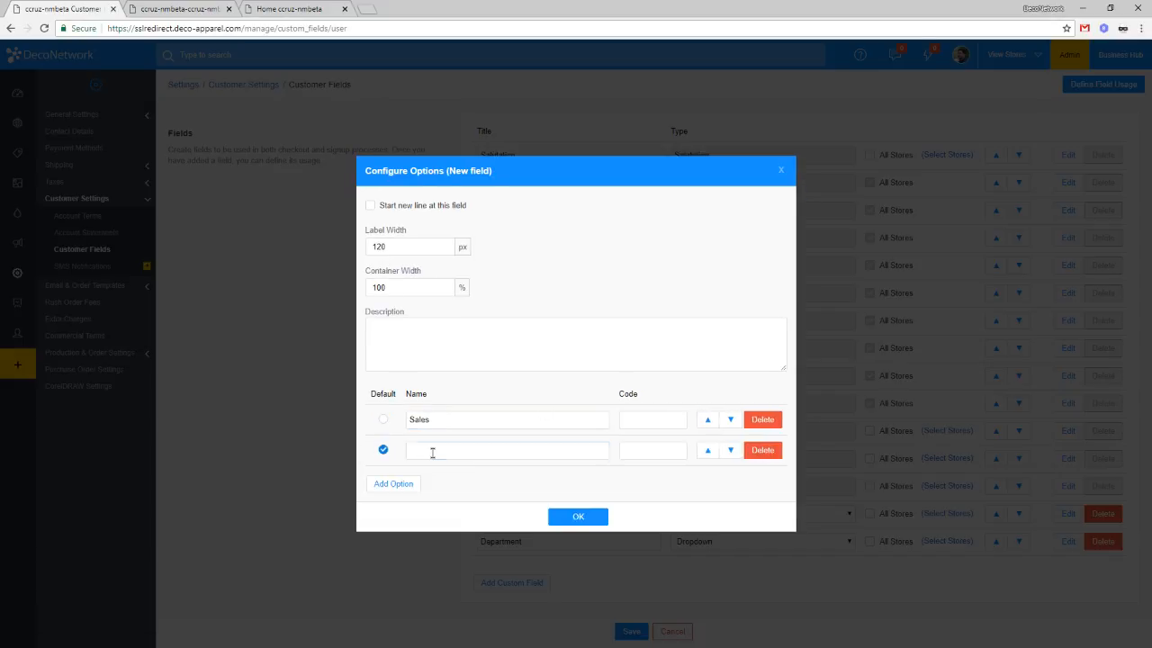
{"action": "left_click", "coordinate": [432, 453]}
{"action": "type", "text": "Ar"}
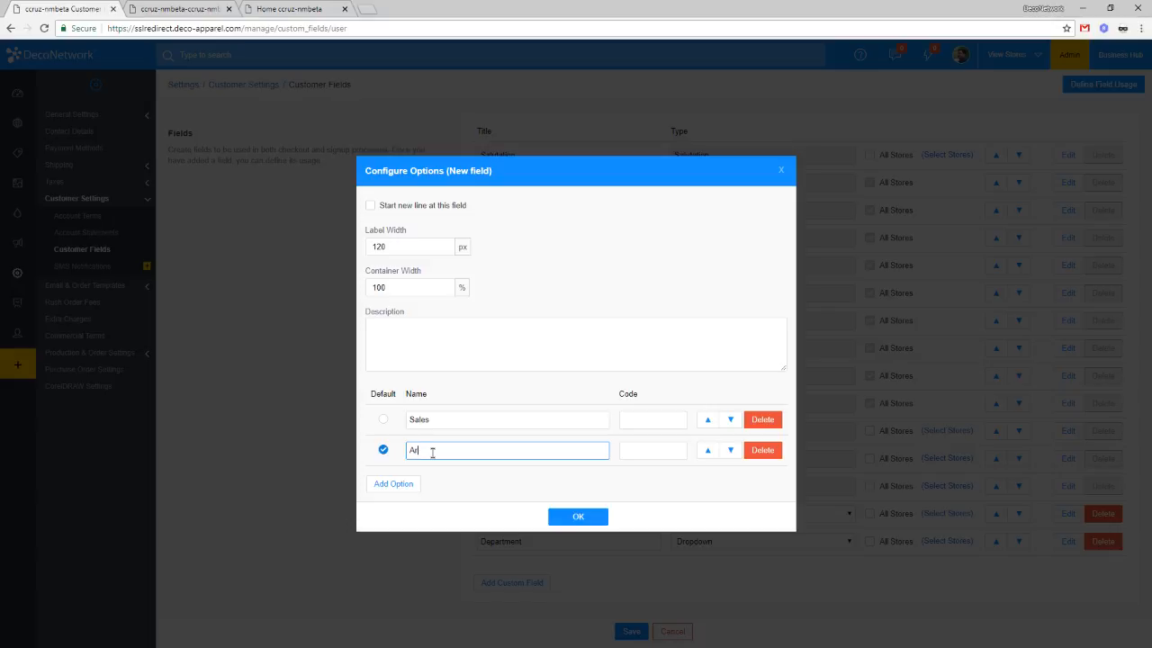
{"action": "type", "text": "t"}
{"action": "left_click", "coordinate": [396, 483]}
{"action": "left_click", "coordinate": [463, 461]}
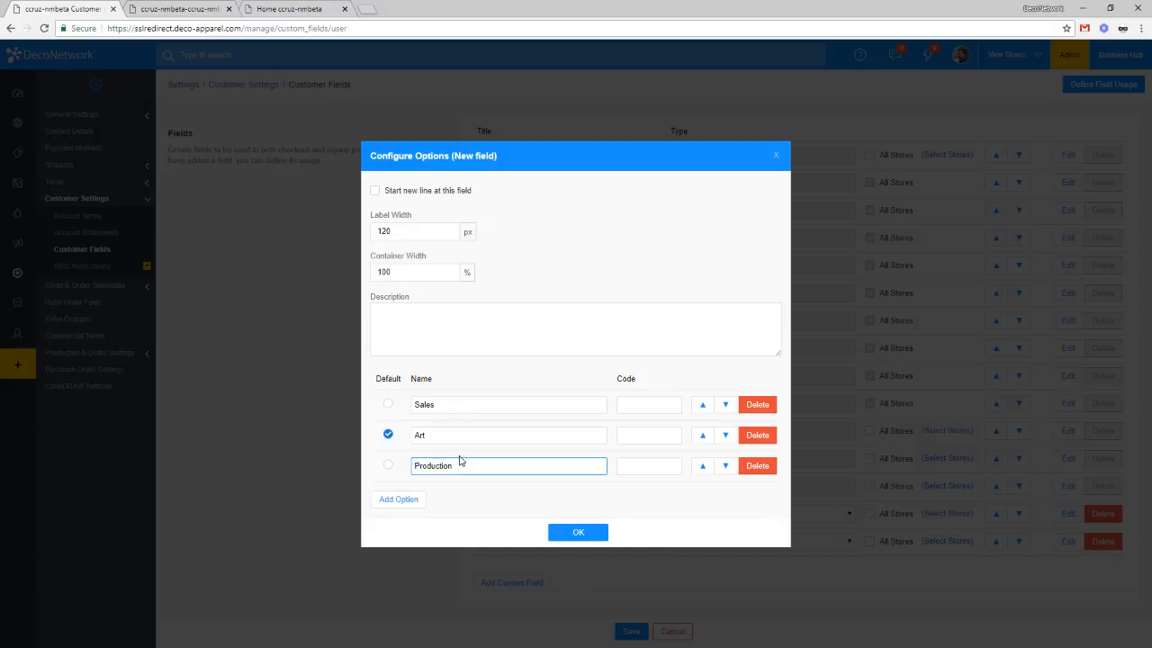
{"action": "left_click", "coordinate": [388, 404]}
{"action": "left_click", "coordinate": [578, 532]}
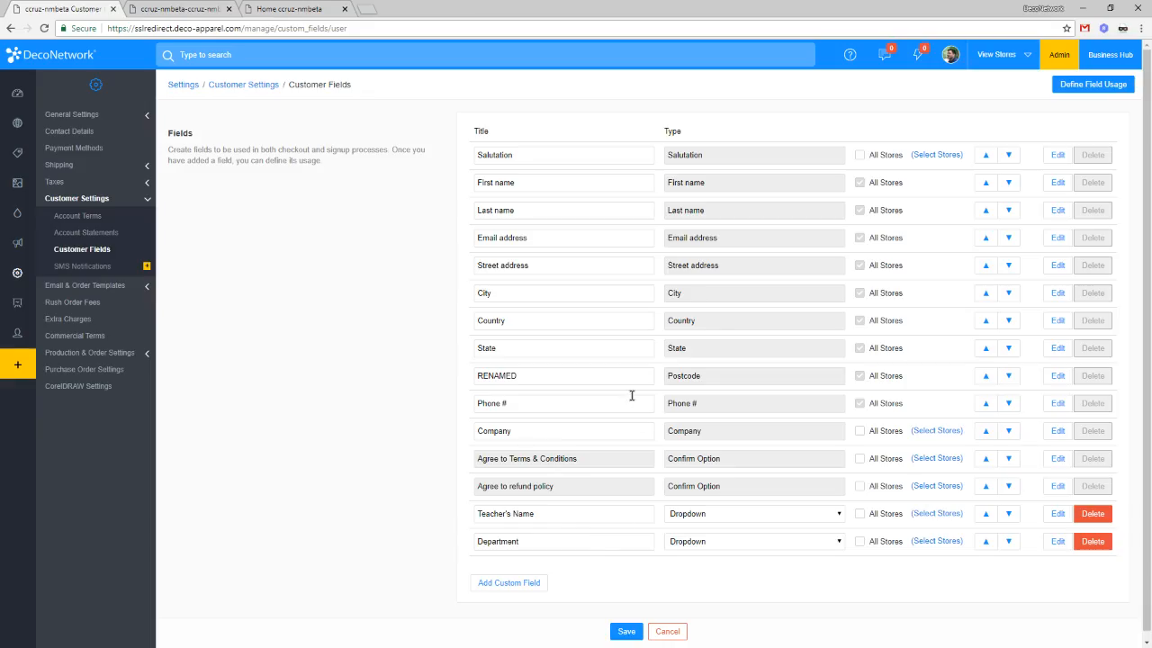
Step: Save the customer fields and open Order Templates from Email & Order Templates in a new tab
{"action": "left_click", "coordinate": [627, 639]}
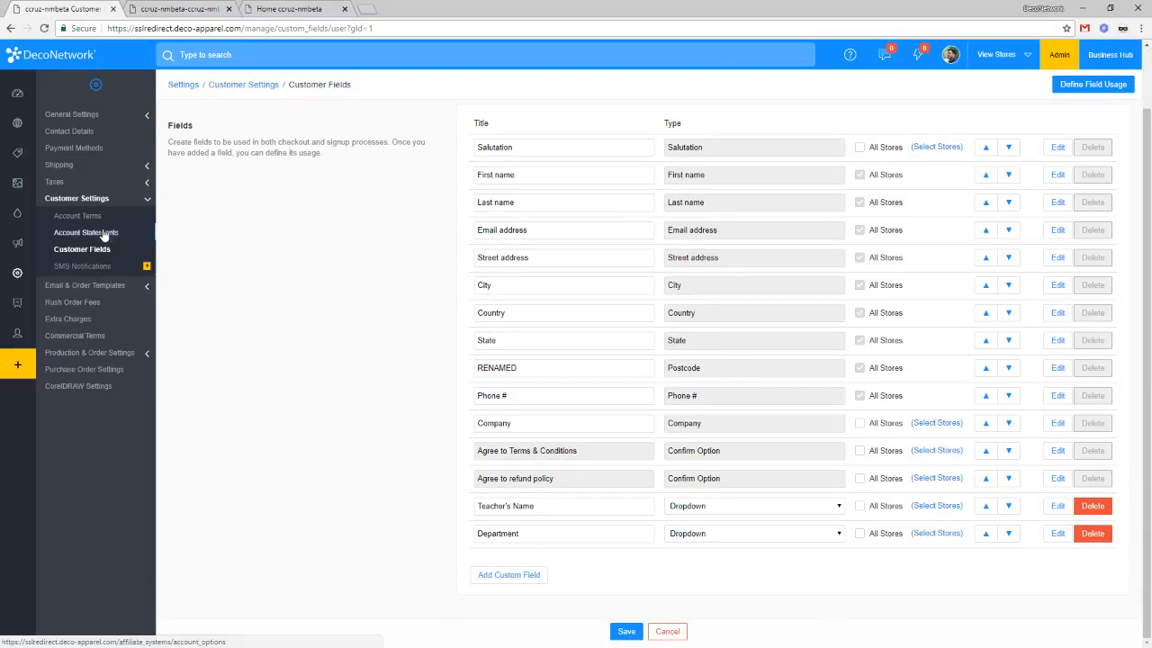
{"action": "left_click", "coordinate": [98, 285]}
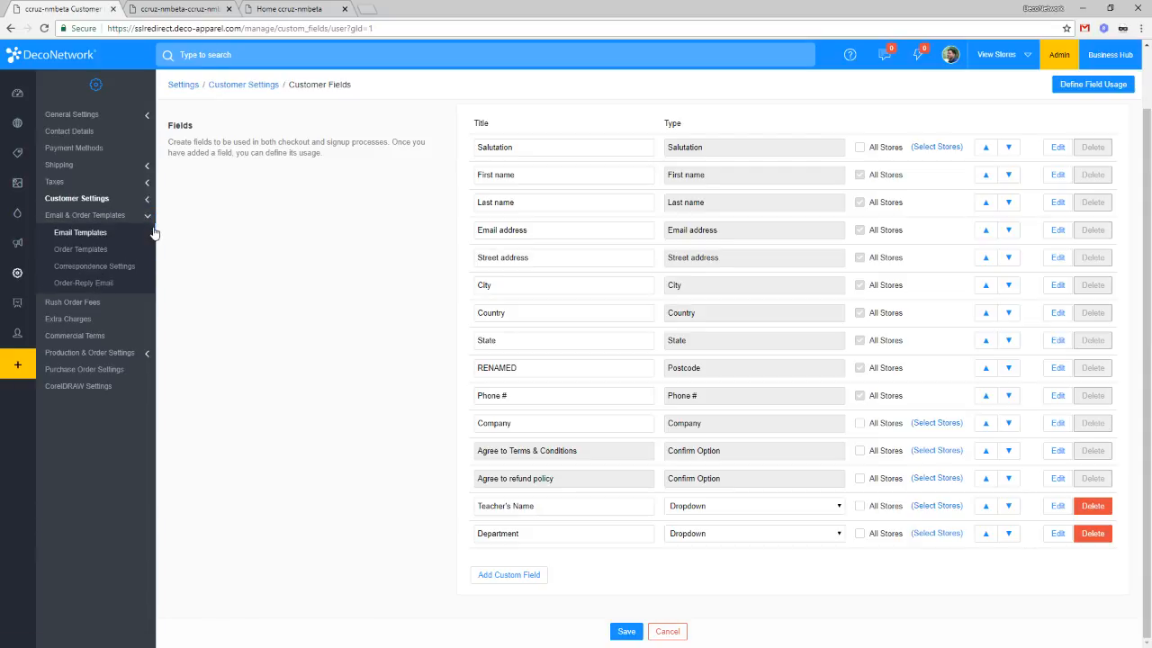
{"action": "middle_click", "coordinate": [132, 249]}
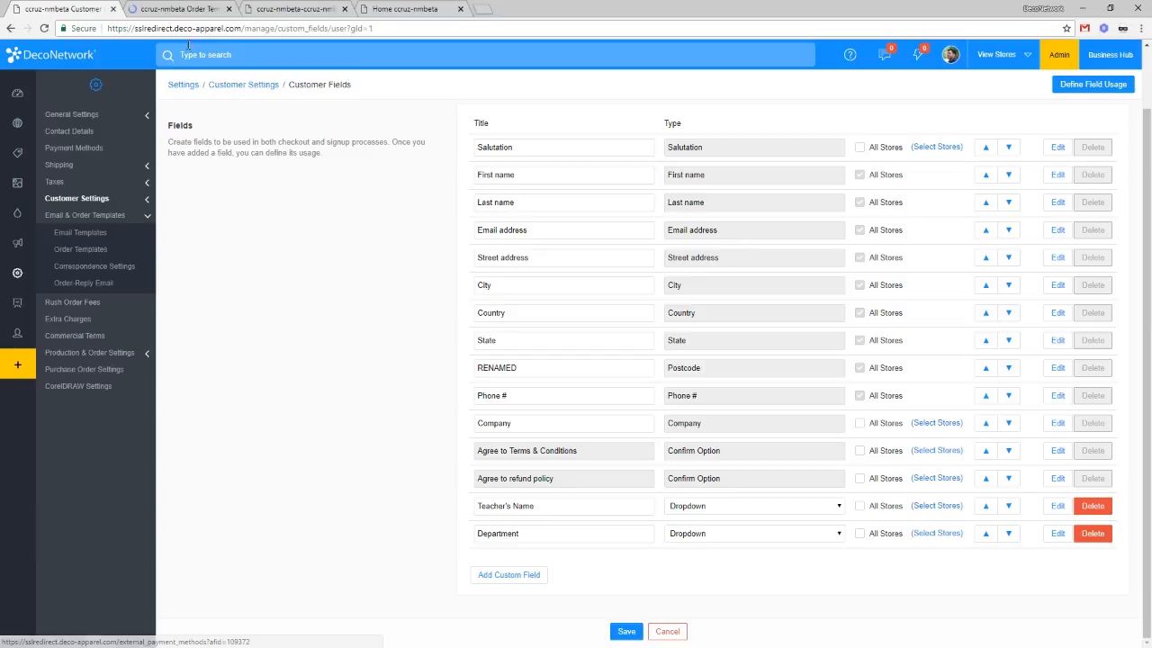
{"action": "left_click", "coordinate": [183, 9]}
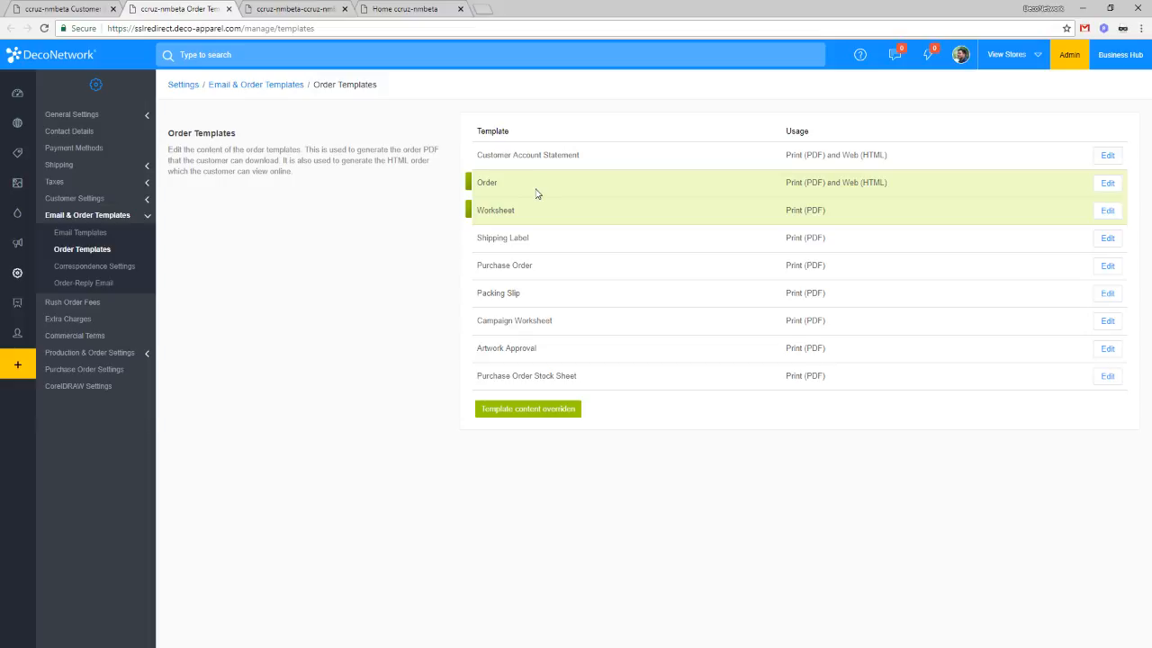
Step: Open the Order template for editing and review its Customize and Default template code
{"action": "left_click", "coordinate": [1110, 186]}
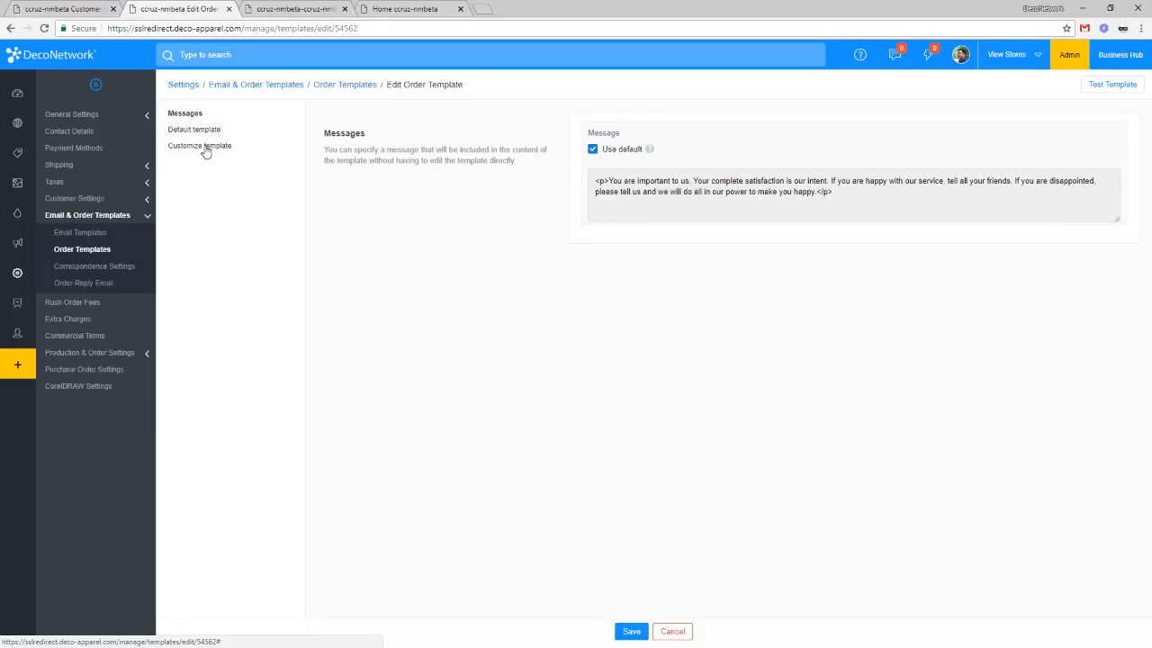
{"action": "left_click", "coordinate": [207, 148]}
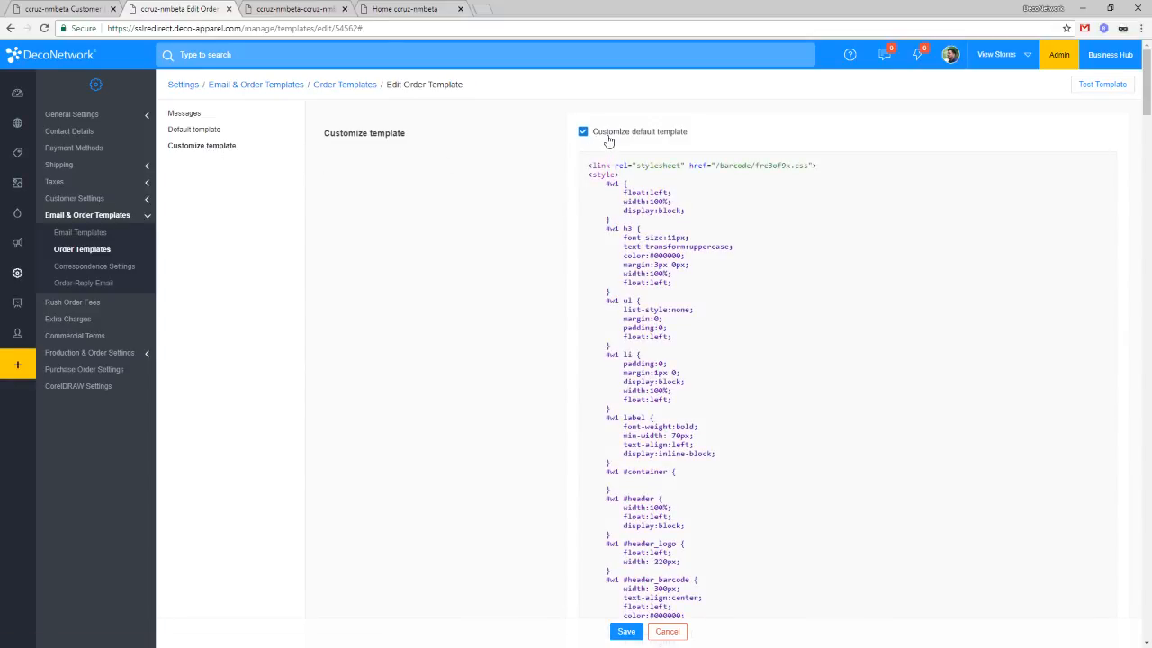
{"action": "left_click_drag", "start_coordinate": [1145, 107], "coordinate": [1147, 377]}
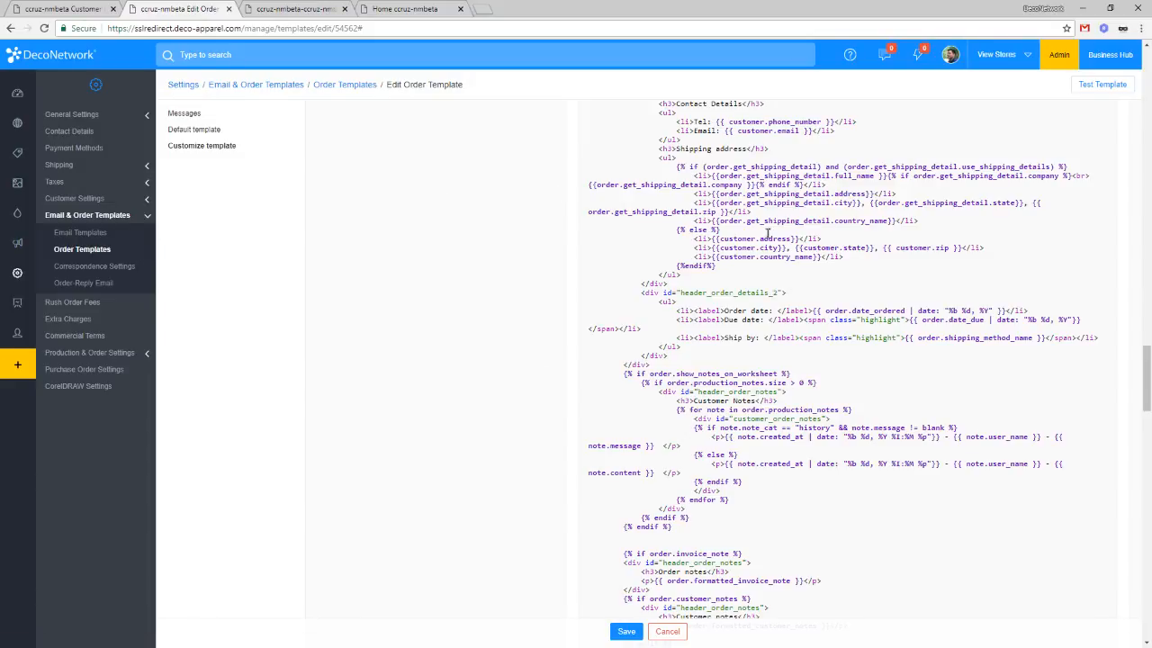
{"action": "scroll", "coordinate": [837, 235], "scroll_direction": "up", "scroll_amount": 1}
{"action": "scroll", "coordinate": [838, 235], "scroll_direction": "up", "scroll_amount": 5}
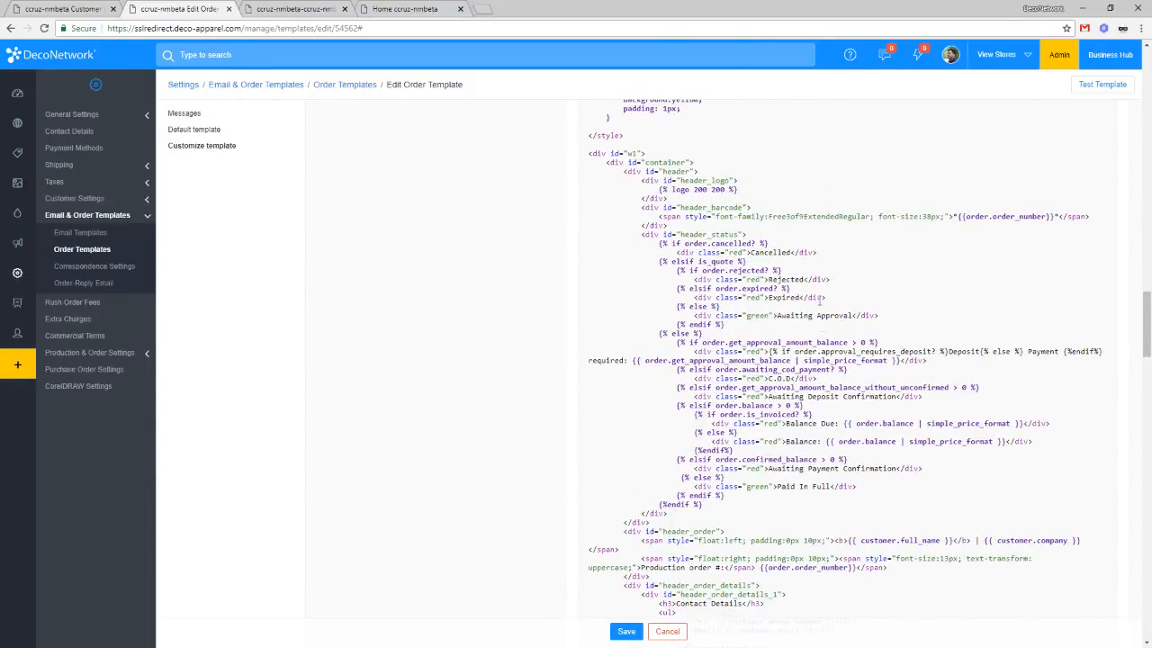
{"action": "scroll", "coordinate": [819, 304], "scroll_direction": "down", "scroll_amount": 2}
{"action": "scroll", "coordinate": [544, 319], "scroll_direction": "up", "scroll_amount": 5}
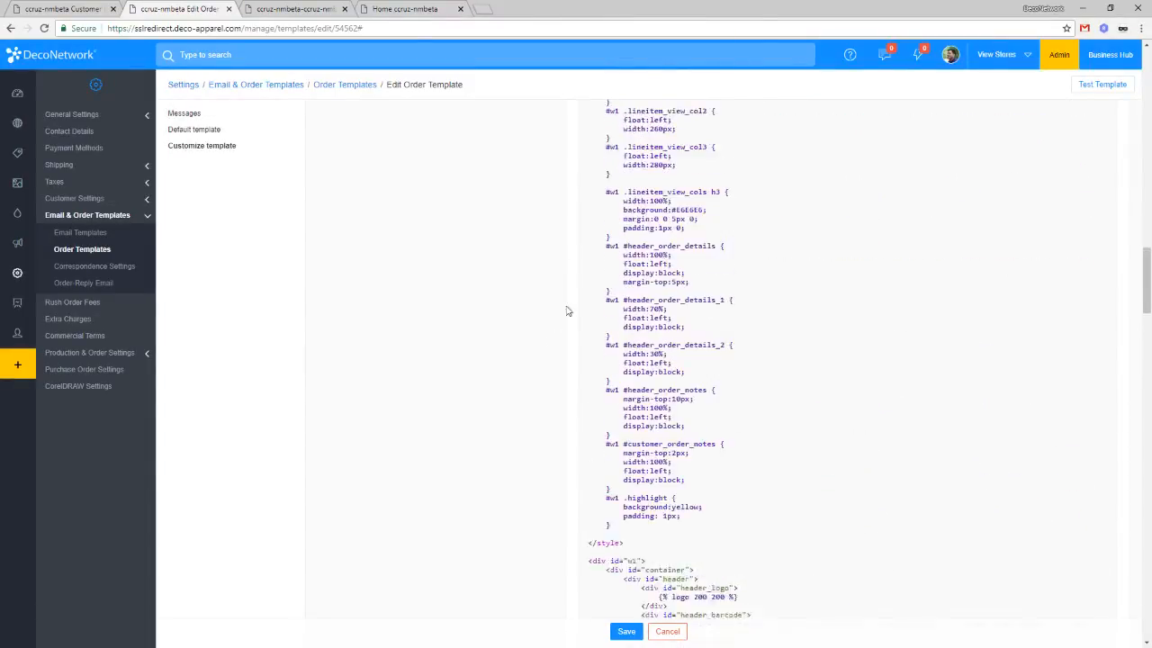
{"action": "left_click", "coordinate": [222, 134]}
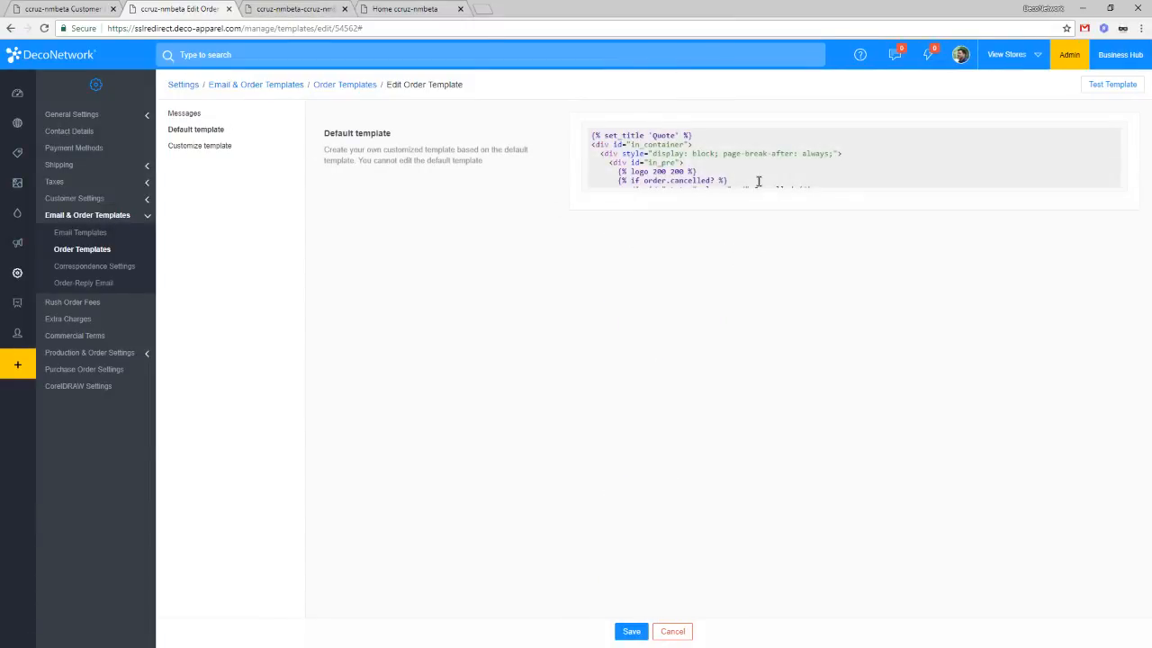
Step: Replace the Customize template code with all of the Default code and save the Order template
{"action": "left_click", "coordinate": [759, 181]}
{"action": "key", "text": "ctrl+a"}
{"action": "key", "text": "ctrl+c"}
{"action": "left_click", "coordinate": [206, 146]}
{"action": "left_click", "coordinate": [680, 206]}
{"action": "key", "text": "ctrl+a"}
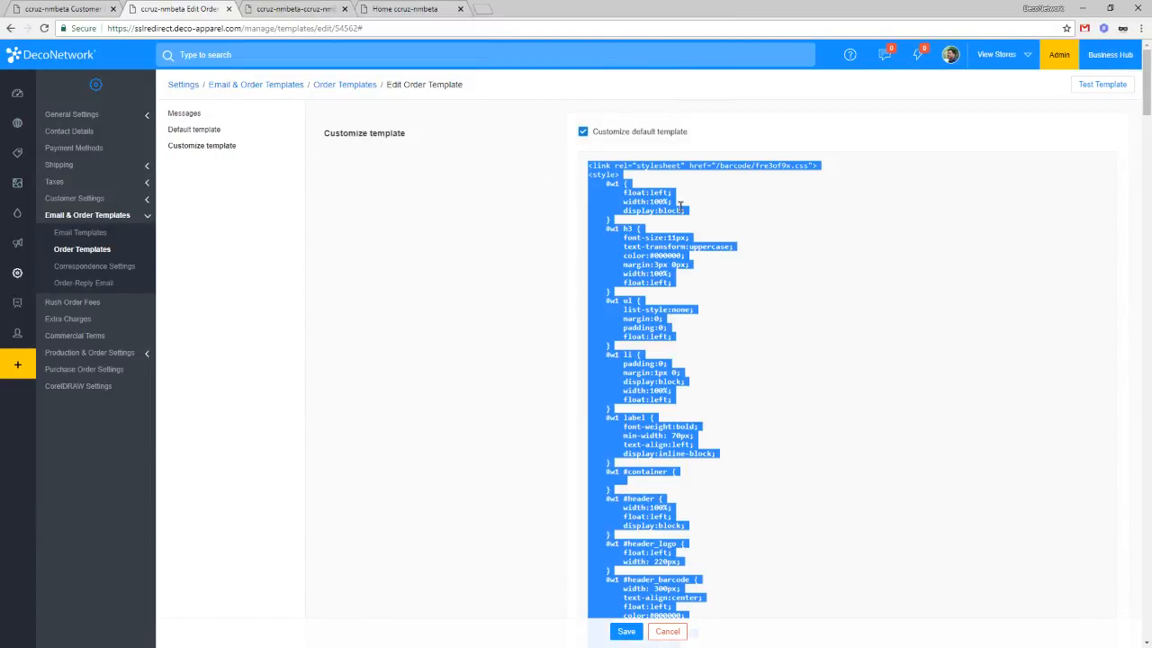
{"action": "key", "text": "ctrl+v"}
{"action": "left_click", "coordinate": [630, 632]}
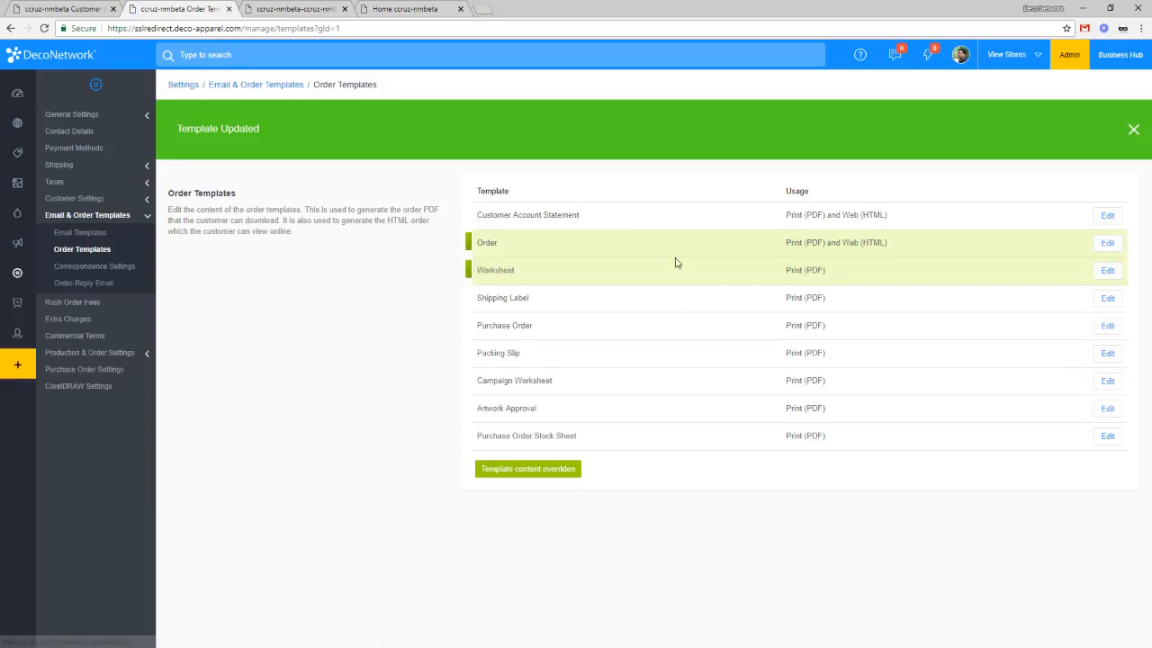
Step: Reopen the Order template's custom code and insert a new line after the Maximum Delivery Days block
{"action": "left_click", "coordinate": [1110, 244]}
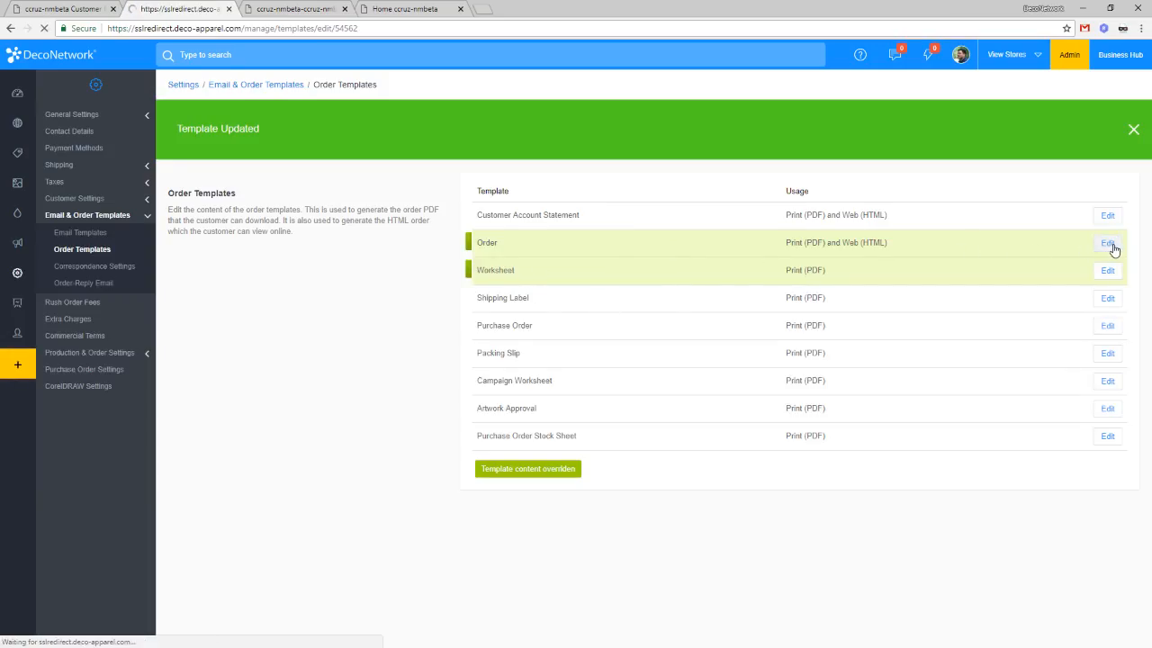
{"action": "left_click", "coordinate": [207, 145]}
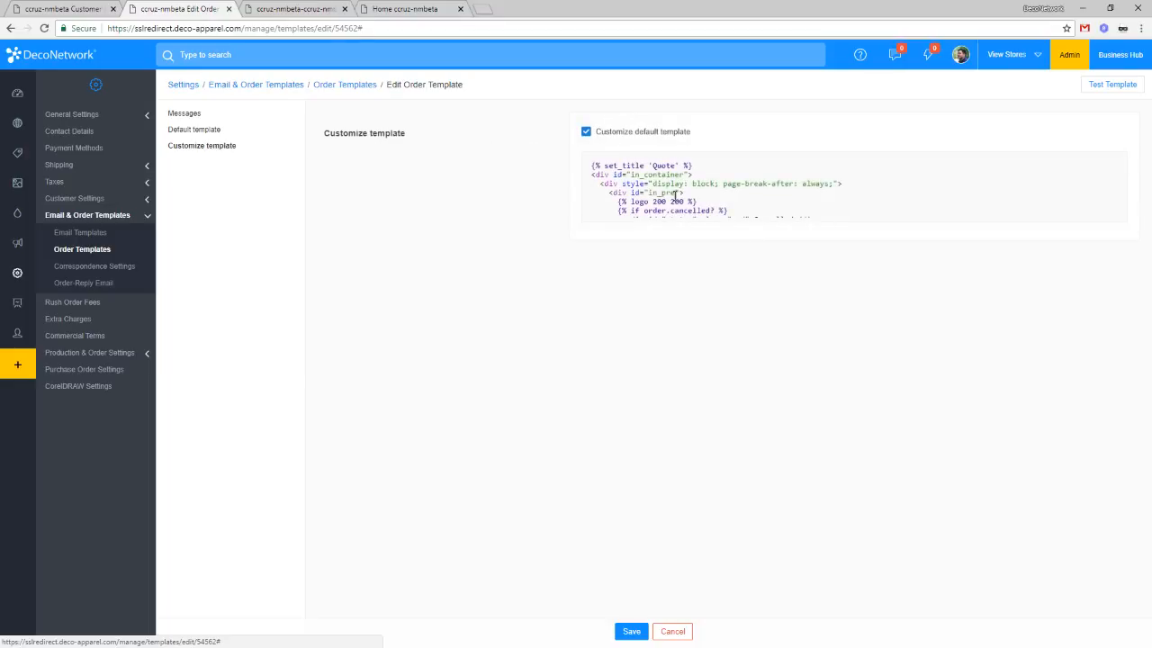
{"action": "scroll", "coordinate": [695, 239], "scroll_direction": "down", "scroll_amount": 3}
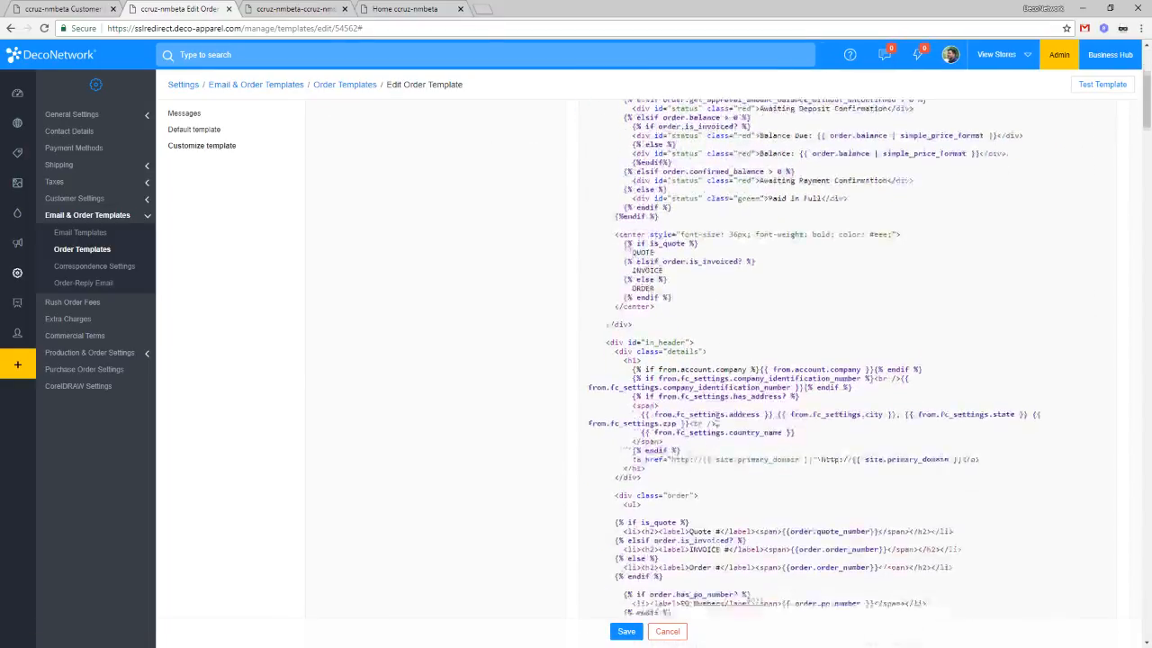
{"action": "scroll", "coordinate": [717, 422], "scroll_direction": "down", "scroll_amount": 5}
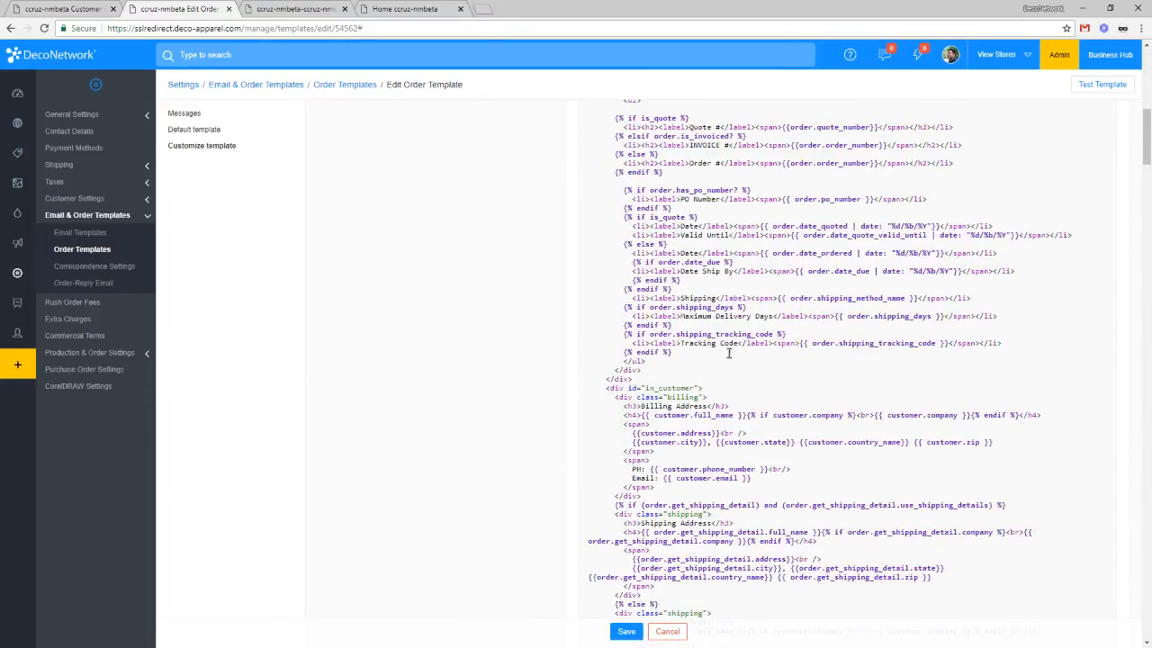
{"action": "left_click", "coordinate": [721, 326]}
{"action": "left_click_drag", "start_coordinate": [670, 325], "coordinate": [543, 310]}
{"action": "left_click", "coordinate": [692, 324]}
{"action": "key", "text": "Return"}
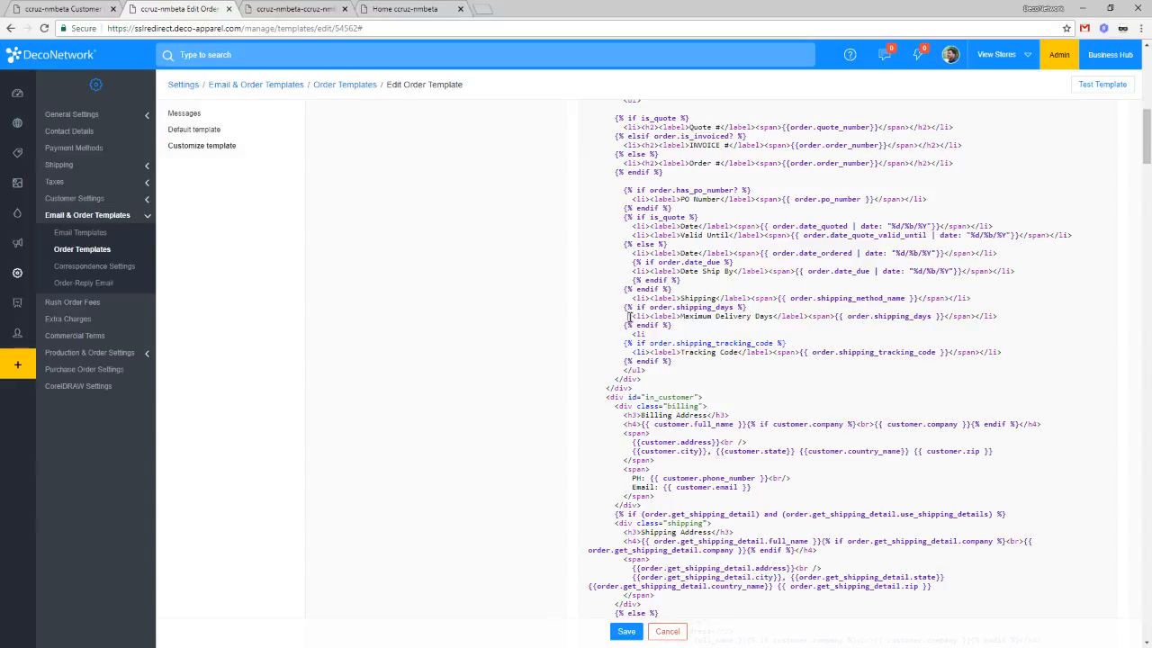
{"action": "left_click_drag", "start_coordinate": [630, 317], "coordinate": [1020, 317]}
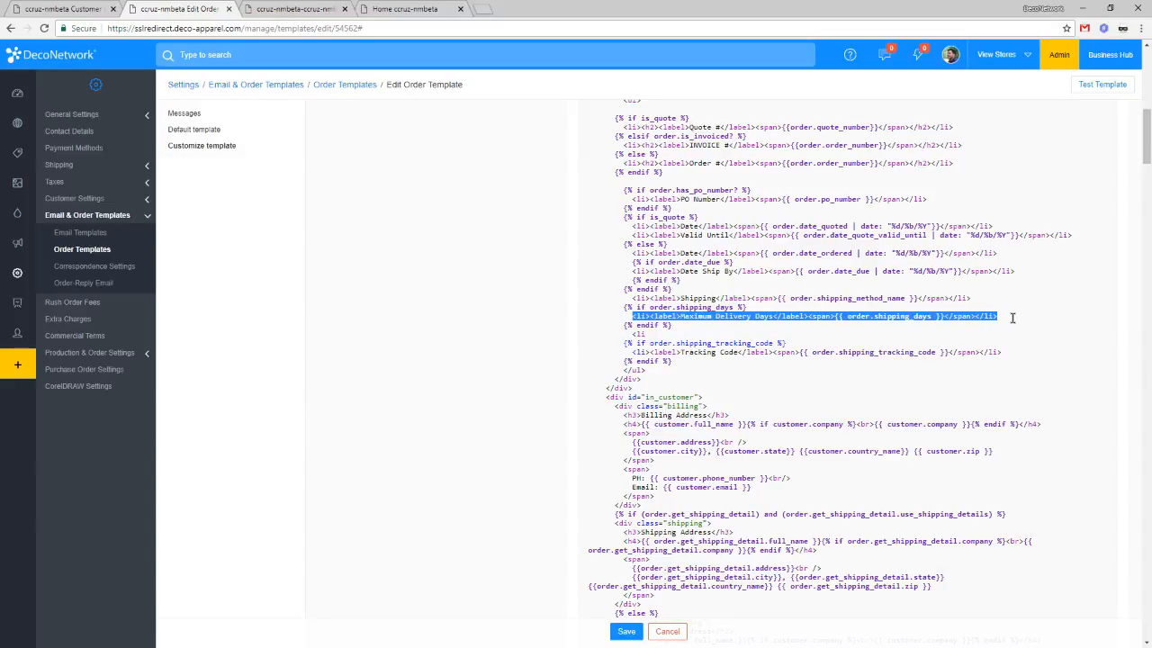
{"action": "left_click", "coordinate": [673, 335]}
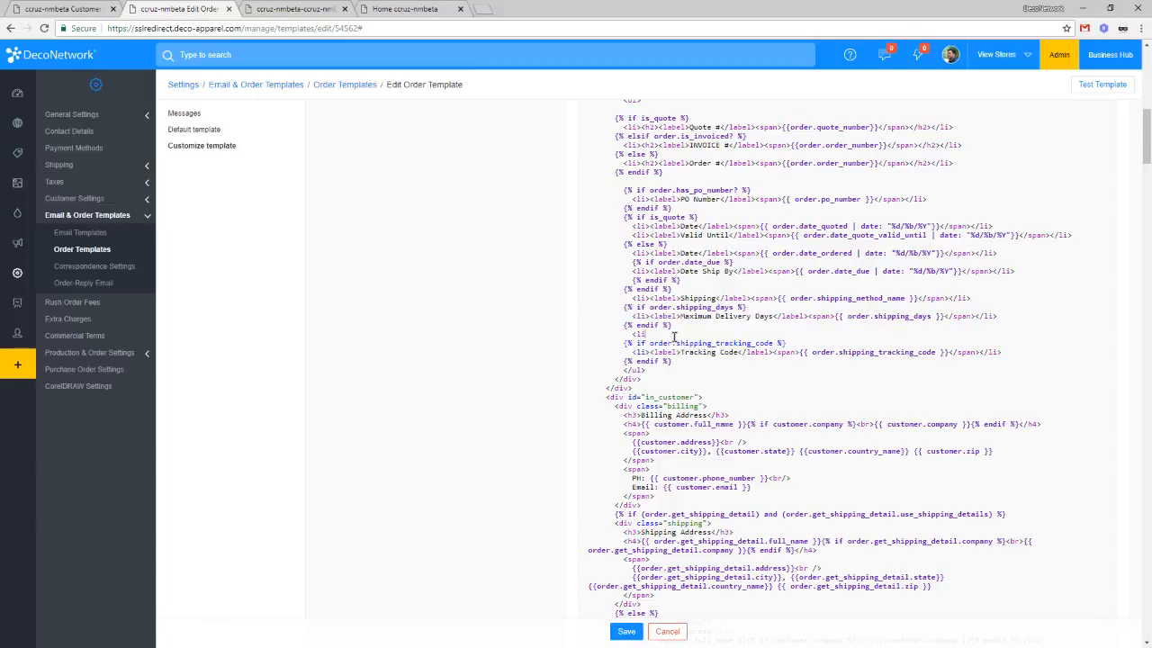
Step: Find 'max' and retitle the duplicated Maximum Delivery Days line to Teacher's Name, selecting its order.shipping_days value
{"action": "scroll", "coordinate": [673, 336], "scroll_direction": "up", "scroll_amount": 5}
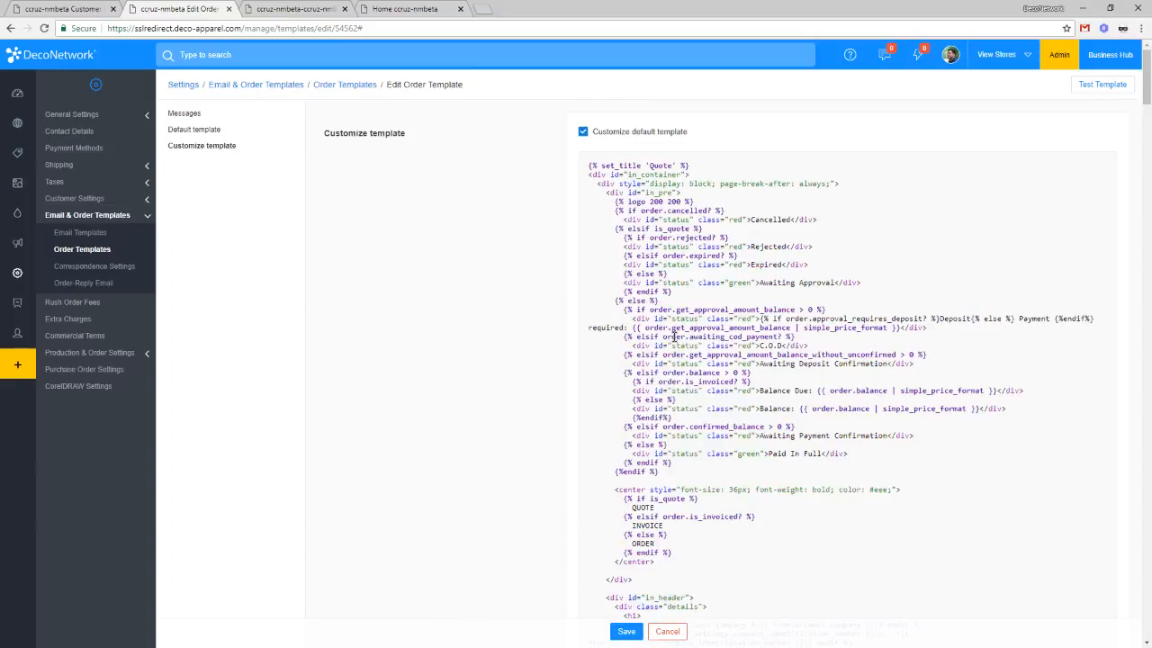
{"action": "key", "text": "ctrl+f"}
{"action": "type", "text": "max"}
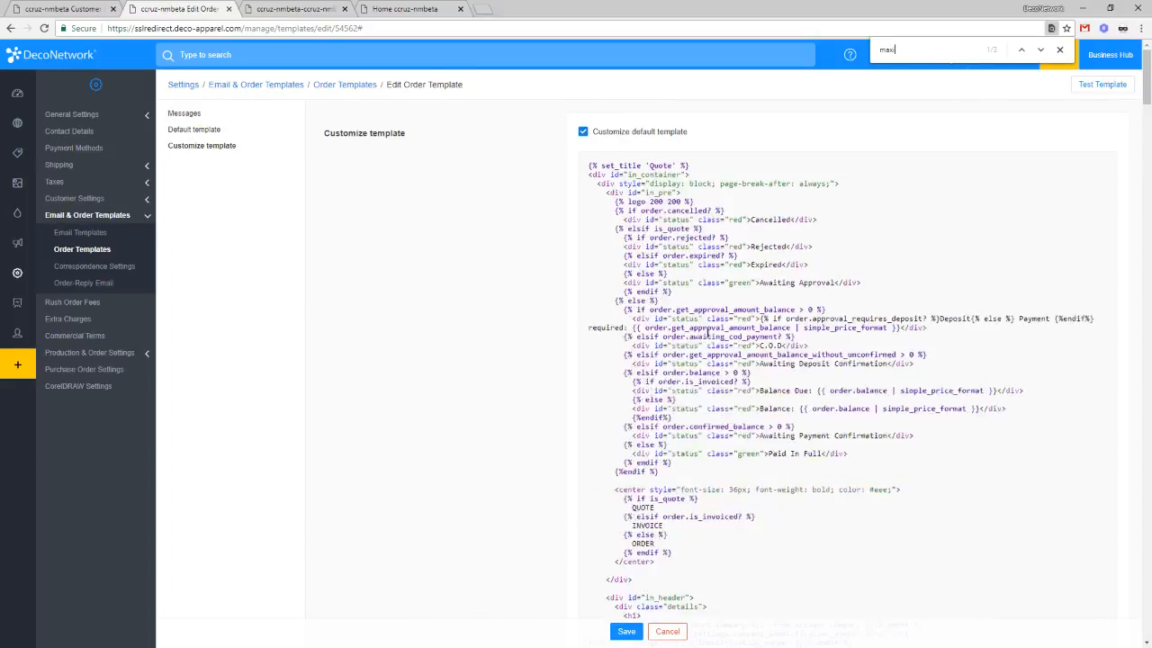
{"action": "key", "text": "Escape"}
{"action": "scroll", "coordinate": [709, 333], "scroll_direction": "down", "scroll_amount": 8}
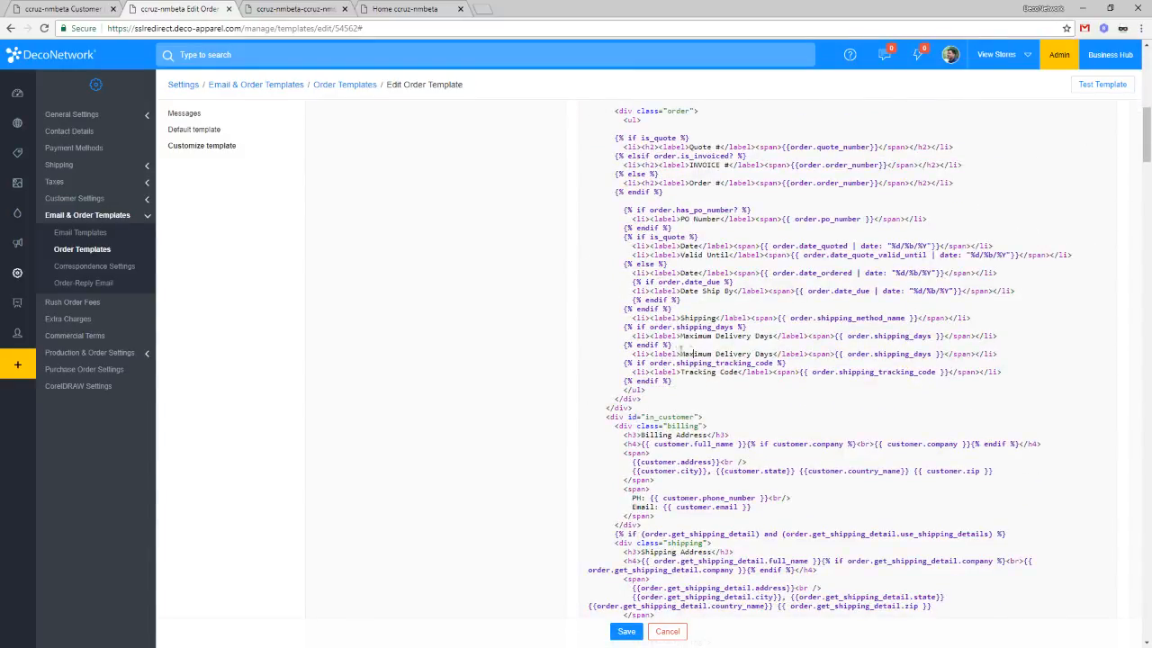
{"action": "left_click_drag", "start_coordinate": [693, 353], "coordinate": [763, 356]}
{"action": "type", "text": "Teacher"}
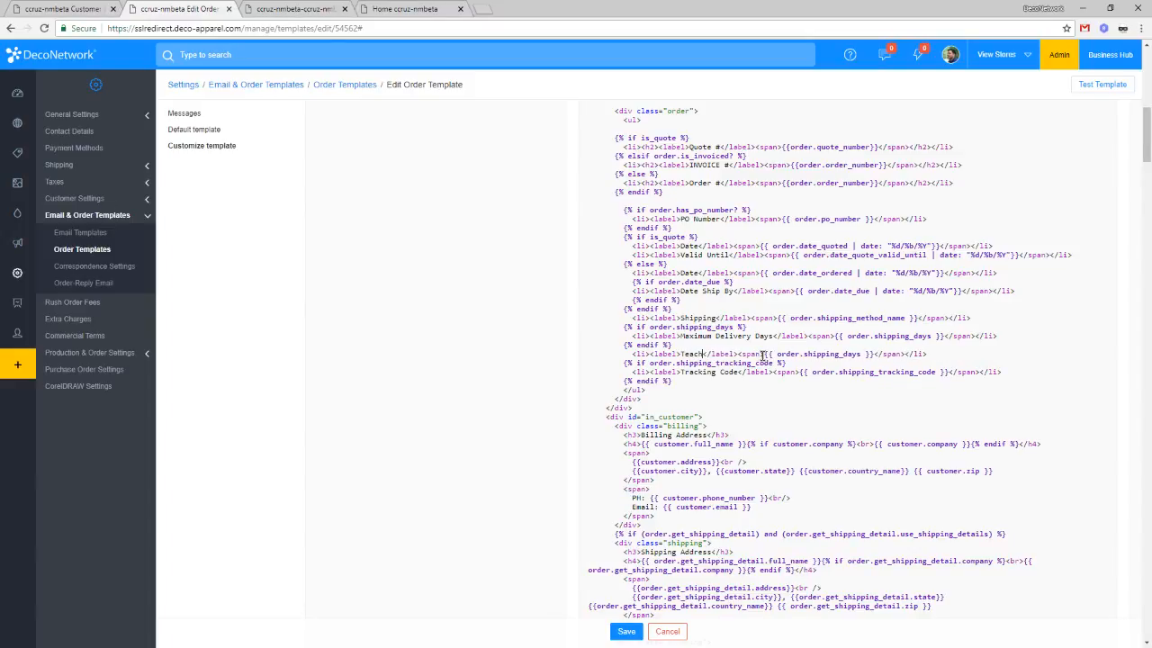
{"action": "type", "text": "'s Name"}
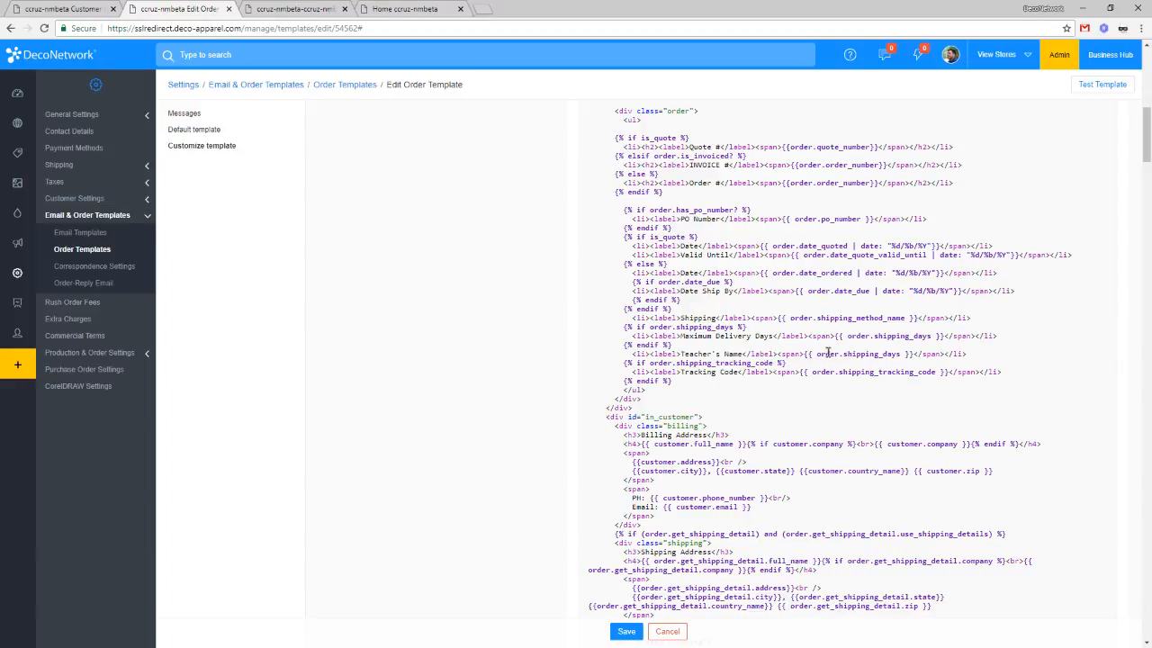
{"action": "double_click", "coordinate": [826, 353]}
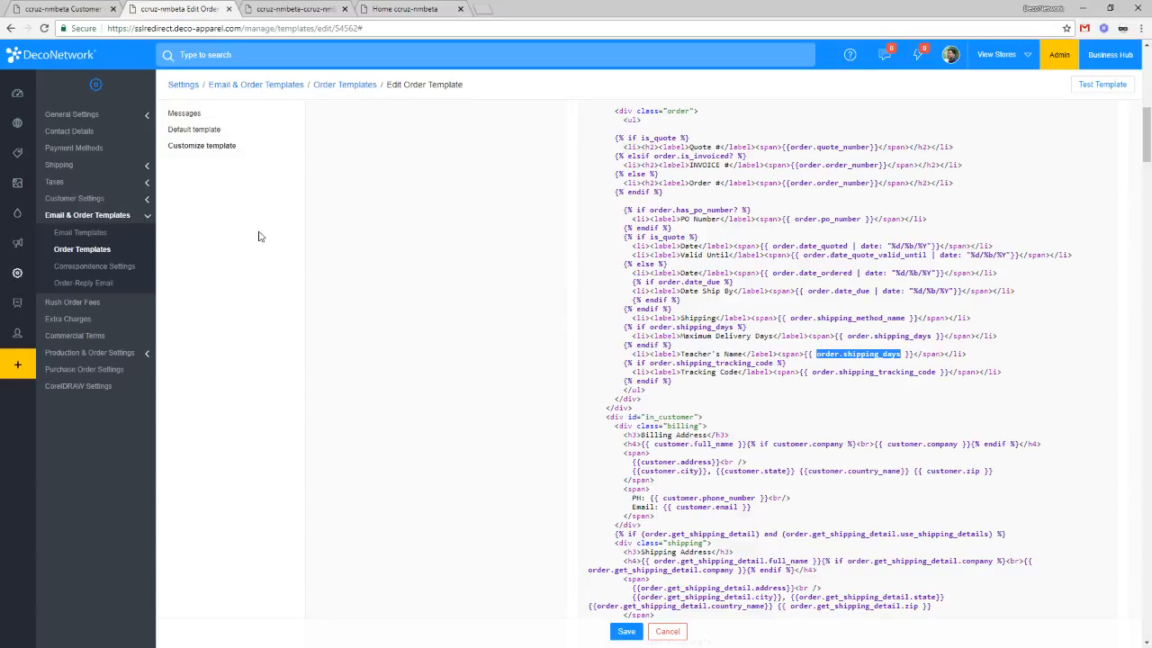
Step: Load deconetwork.com/blog in a new browser tab and close the extra empty tab
{"action": "left_click", "coordinate": [490, 13]}
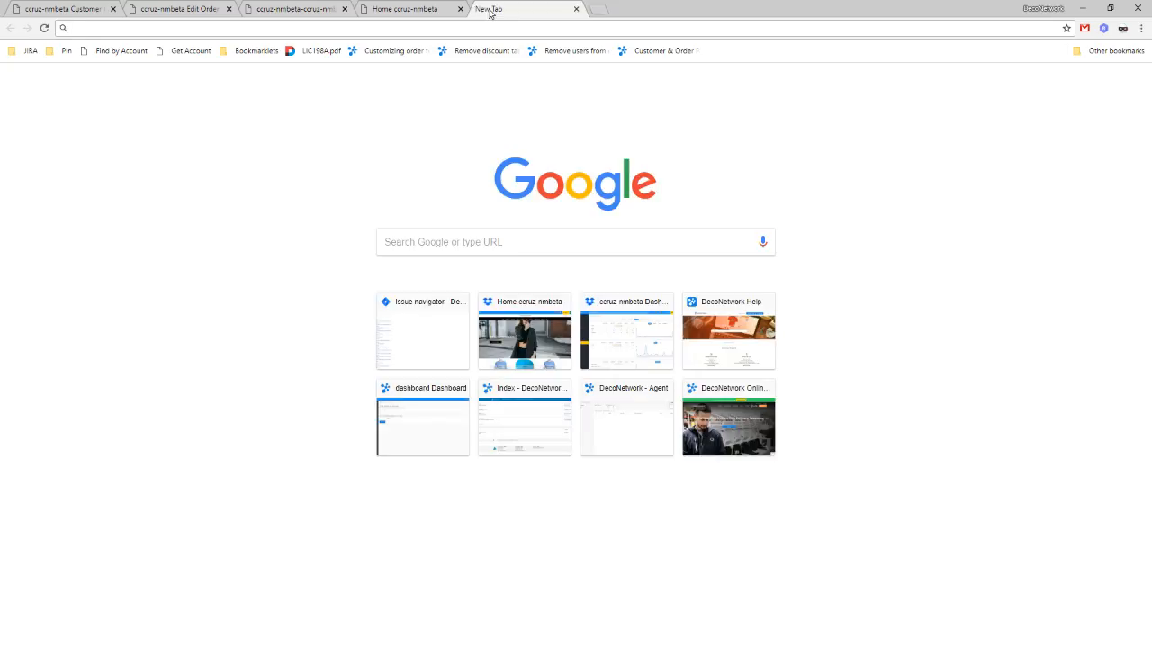
{"action": "type", "text": "b"}
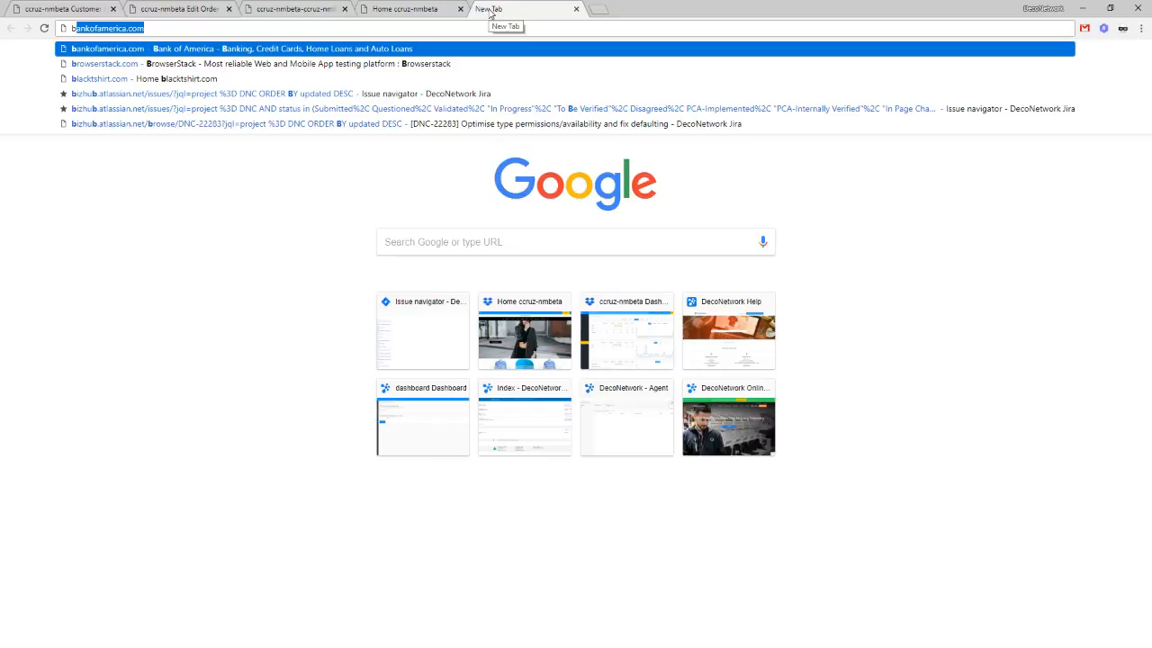
{"action": "key", "text": "BackSpace"}
{"action": "key", "text": "BackSpace"}
{"action": "type", "text": "deconetwork"}
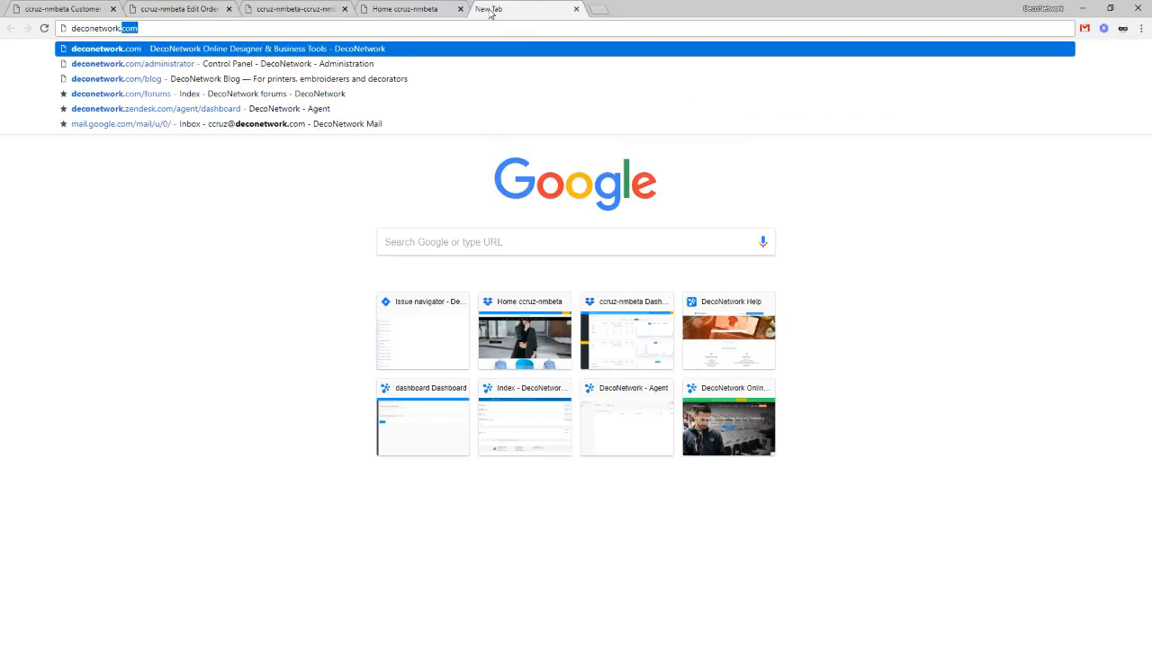
{"action": "type", "text": ".com/blog"}
{"action": "key", "text": "Return"}
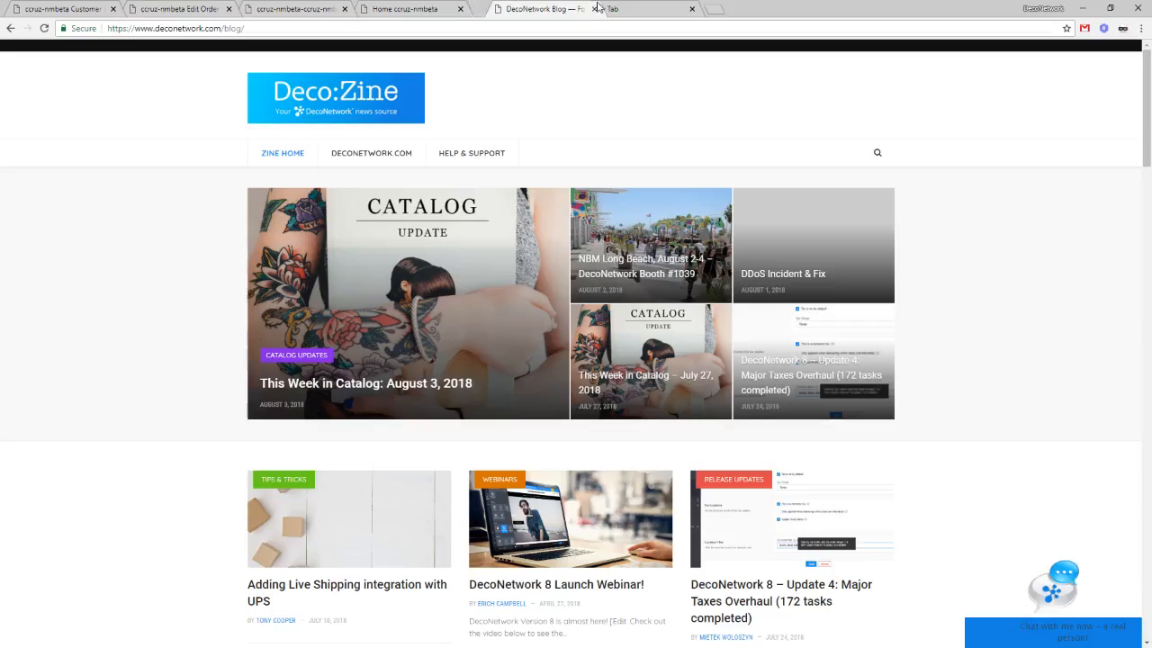
{"action": "left_click", "coordinate": [601, 7]}
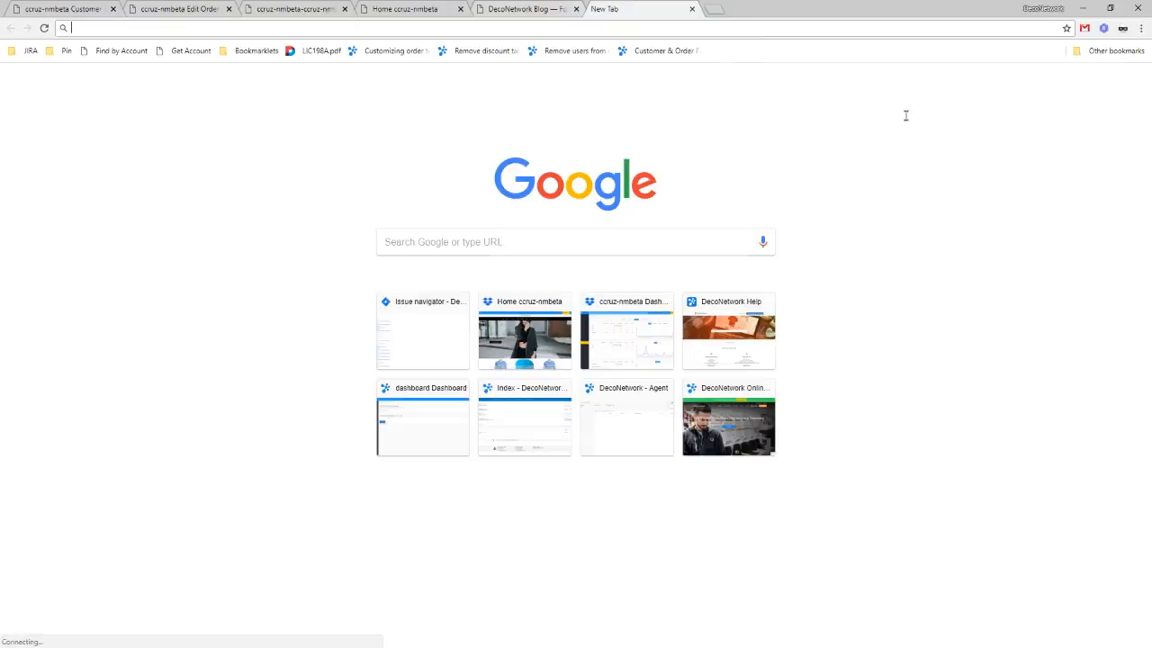
{"action": "key", "text": "ctrl+w"}
{"action": "left_click", "coordinate": [461, 27]}
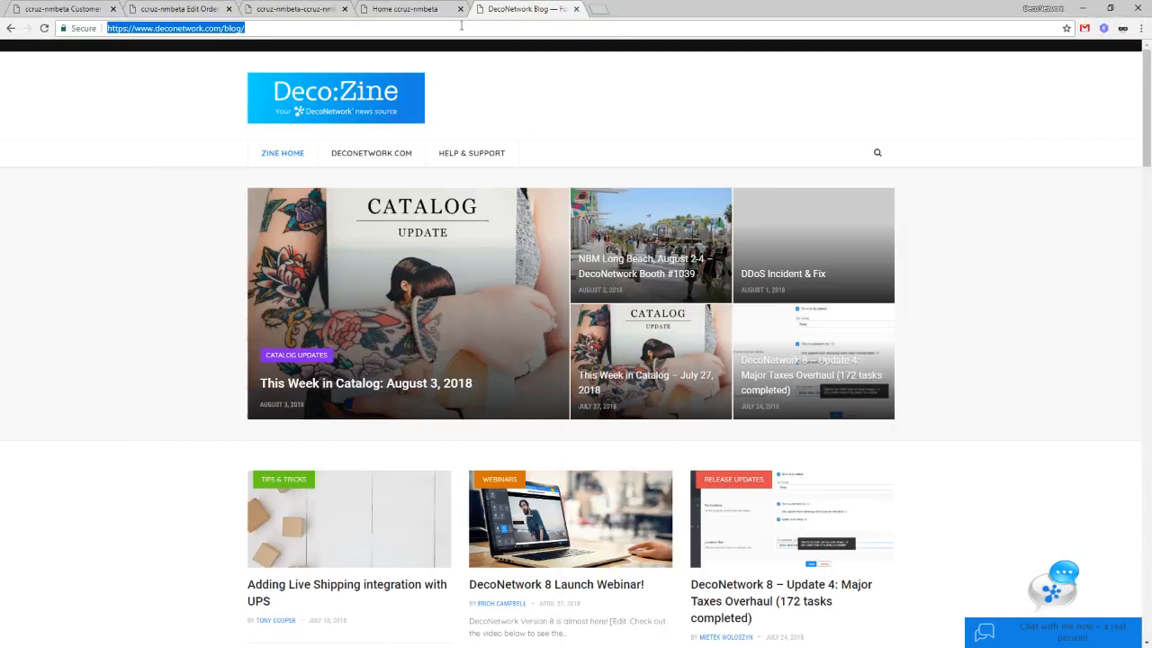
{"action": "left_click", "coordinate": [185, 260]}
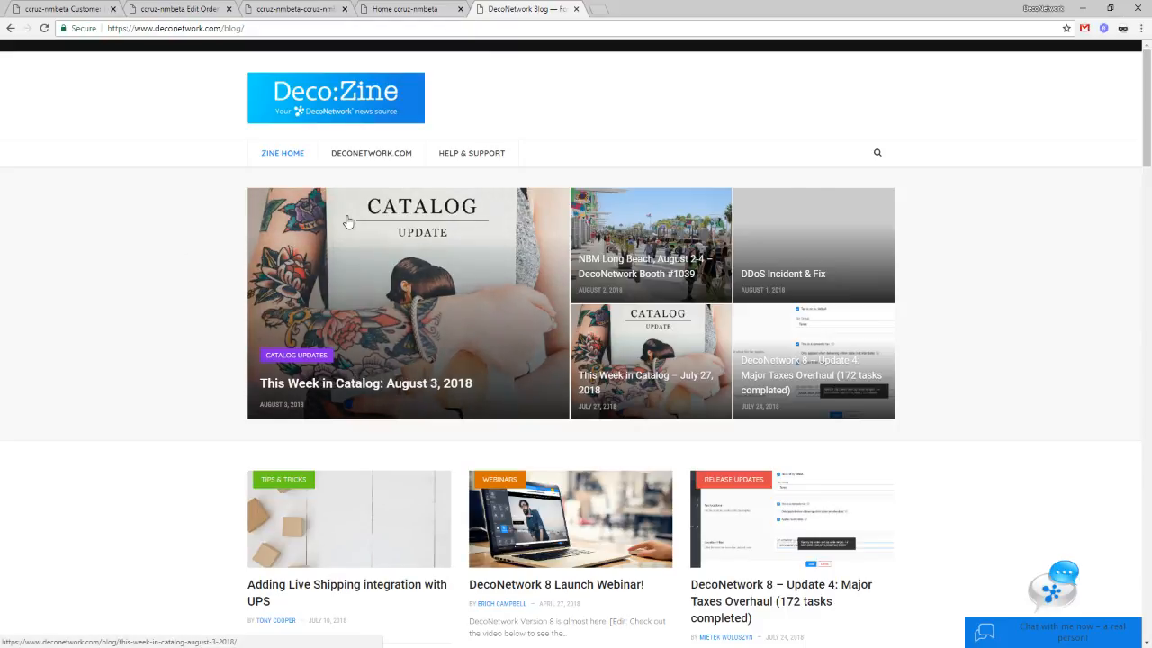
Step: Search the blog for 'invoice'
{"action": "left_click", "coordinate": [876, 154]}
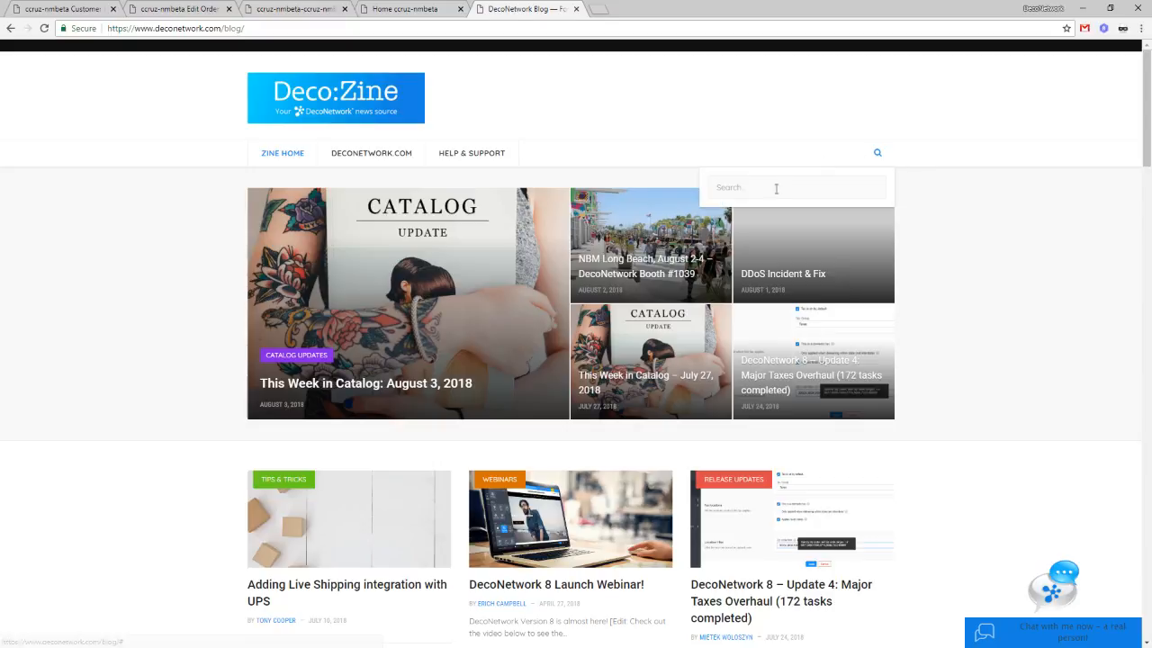
{"action": "left_click", "coordinate": [767, 190]}
{"action": "type", "text": "invoice"}
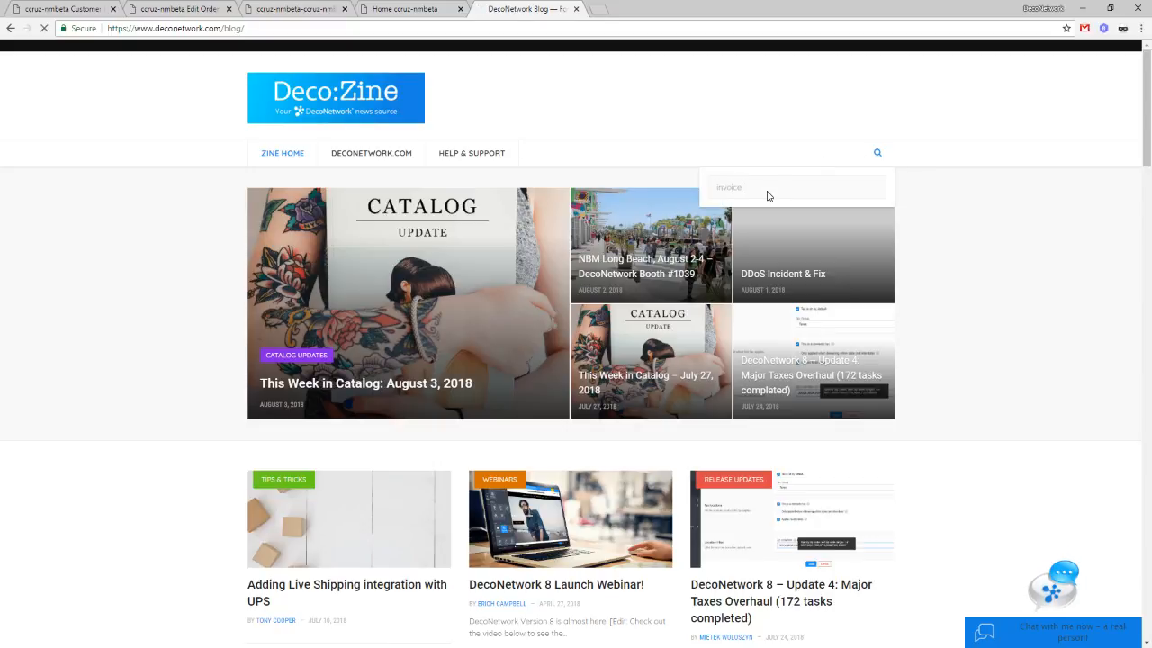
{"action": "key", "text": "Return"}
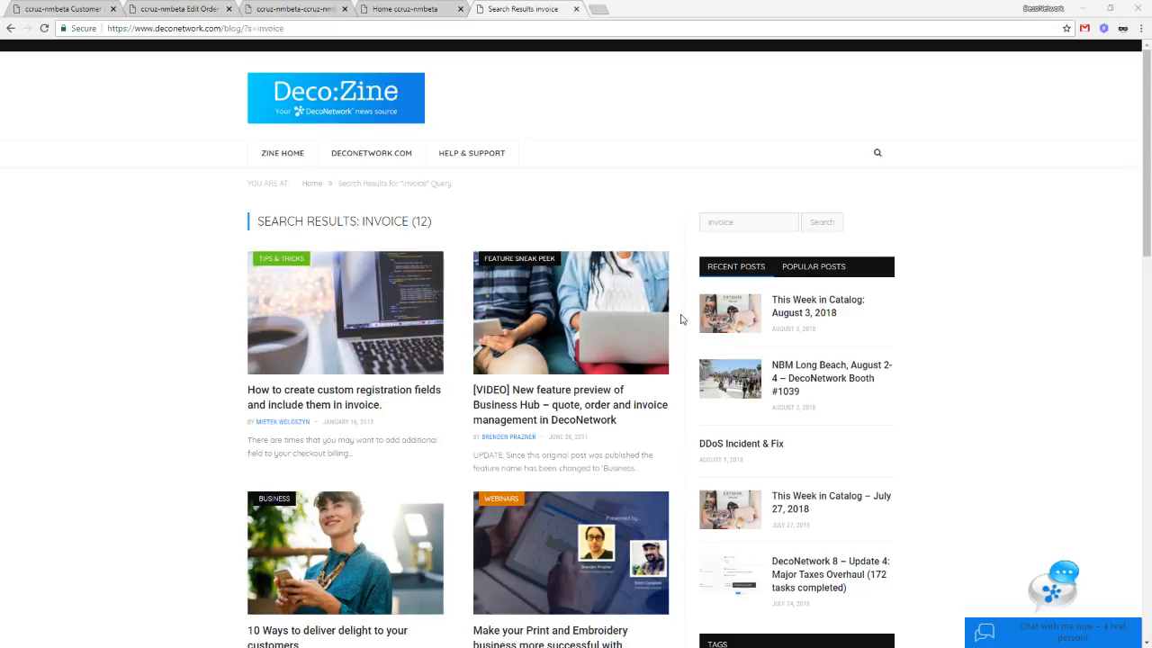
Step: Open the custom registration fields article and scroll down to step 8
{"action": "left_click", "coordinate": [320, 396]}
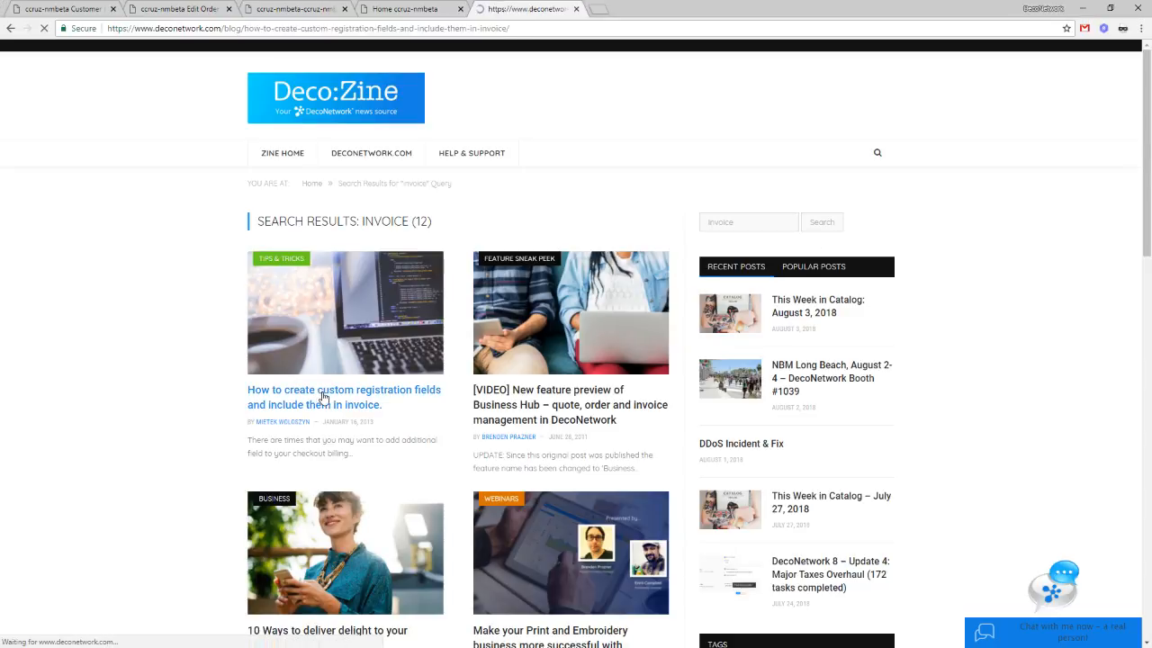
{"action": "scroll", "coordinate": [329, 502], "scroll_direction": "down", "scroll_amount": 3}
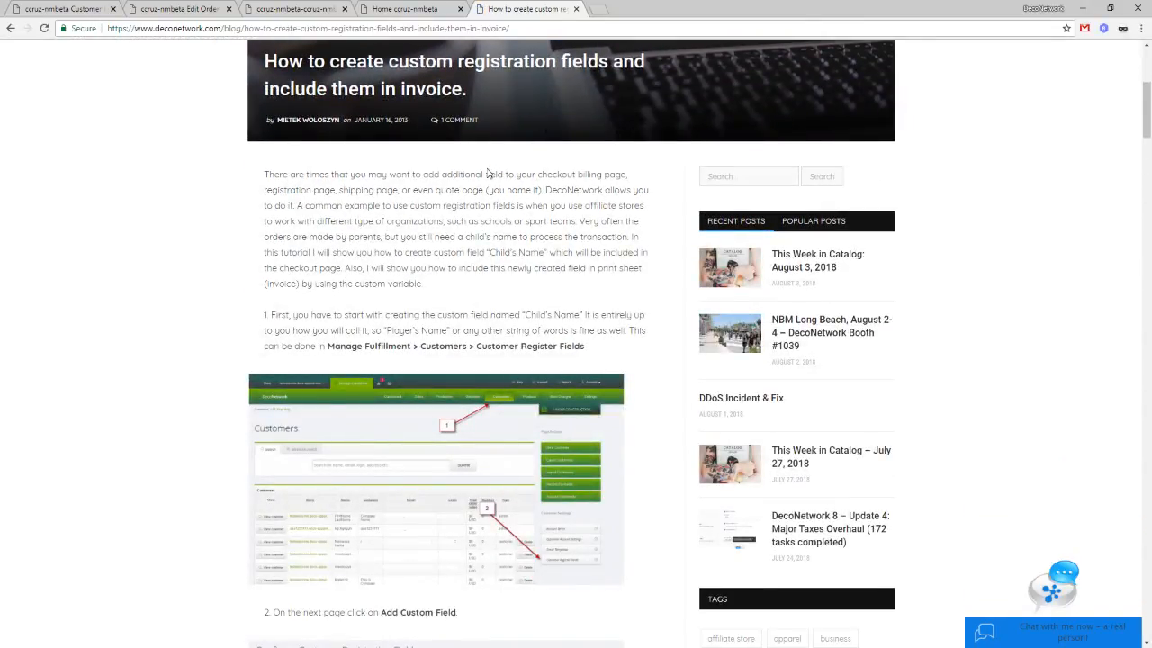
{"action": "scroll", "coordinate": [390, 236], "scroll_direction": "down", "scroll_amount": 3}
{"action": "scroll", "coordinate": [389, 240], "scroll_direction": "down", "scroll_amount": 3}
{"action": "scroll", "coordinate": [390, 240], "scroll_direction": "up", "scroll_amount": 3}
{"action": "scroll", "coordinate": [388, 251], "scroll_direction": "down", "scroll_amount": 3}
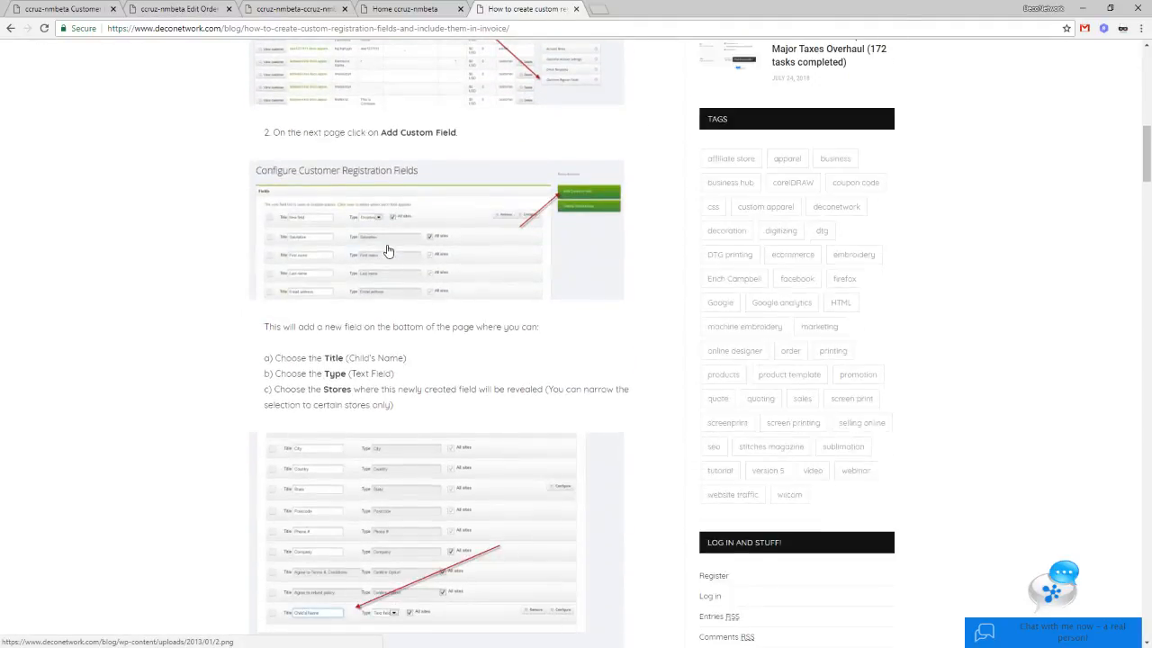
{"action": "scroll", "coordinate": [388, 251], "scroll_direction": "down", "scroll_amount": 4}
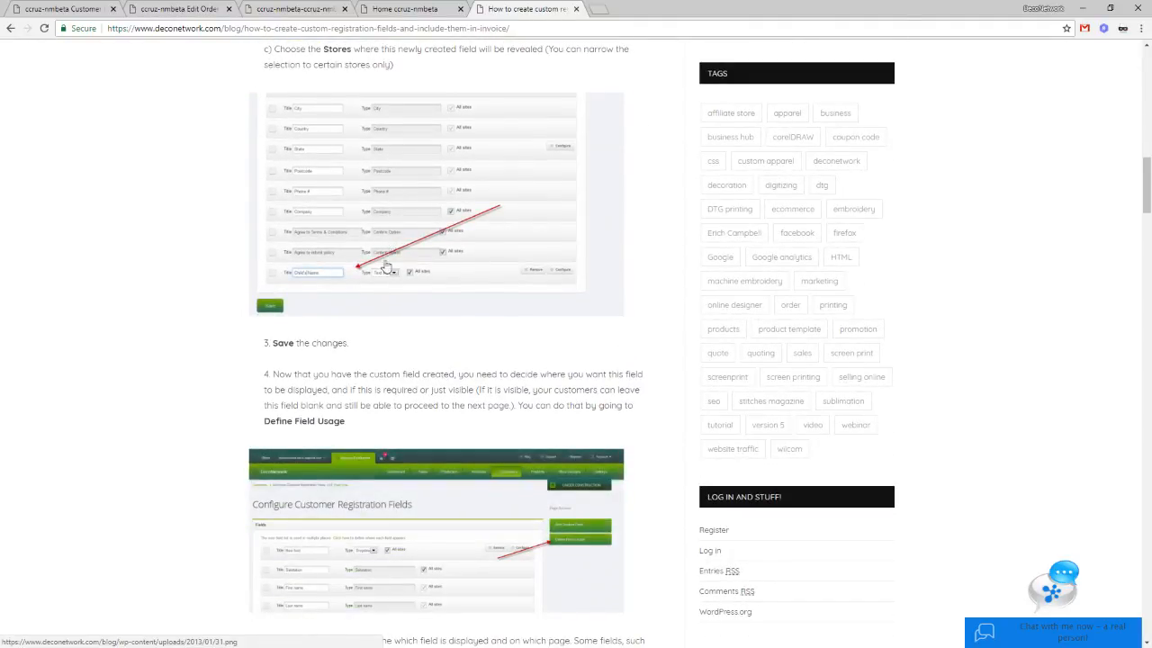
{"action": "scroll", "coordinate": [385, 260], "scroll_direction": "down", "scroll_amount": 2}
{"action": "scroll", "coordinate": [382, 364], "scroll_direction": "down", "scroll_amount": 4}
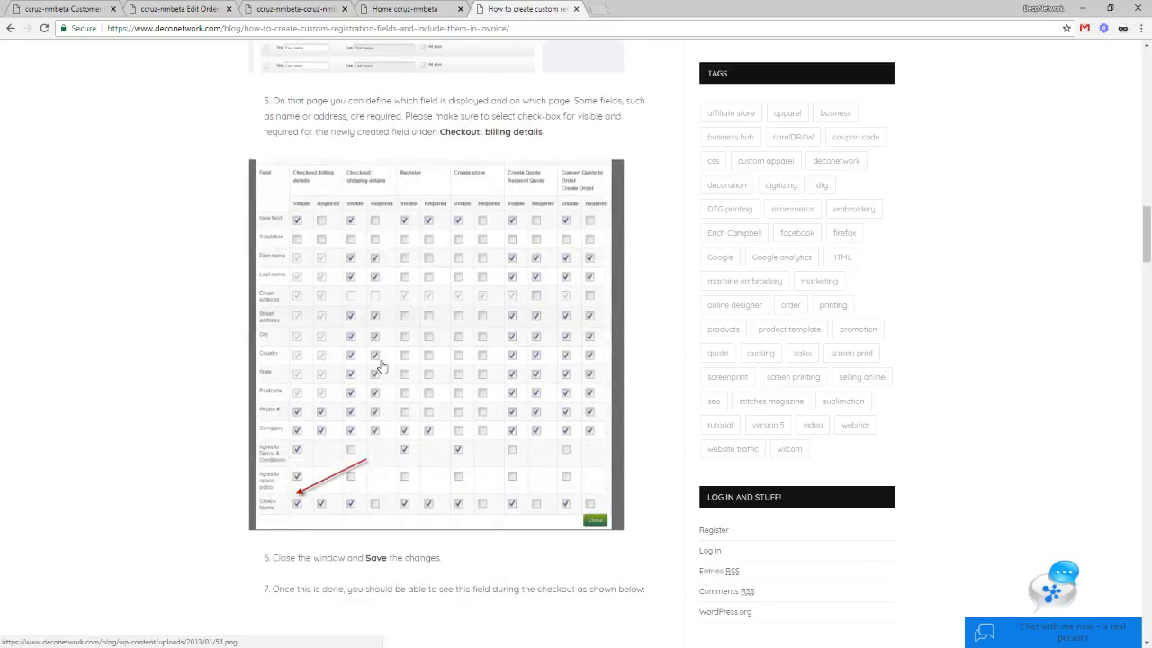
{"action": "scroll", "coordinate": [382, 364], "scroll_direction": "down", "scroll_amount": 2}
{"action": "scroll", "coordinate": [385, 363], "scroll_direction": "down", "scroll_amount": 5}
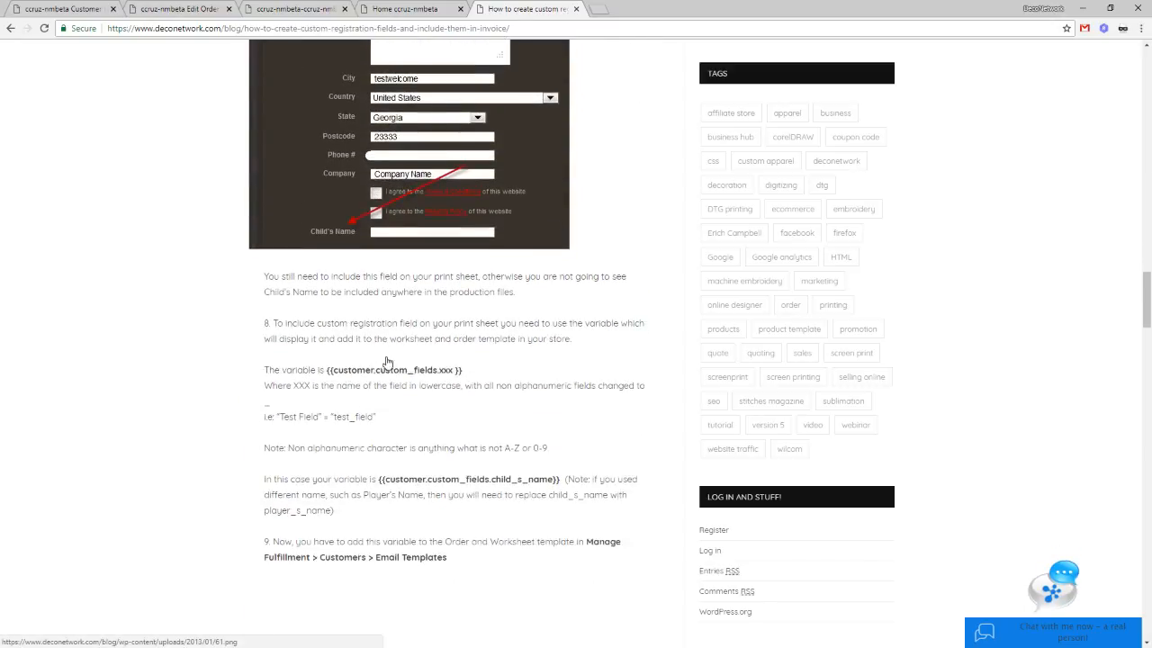
{"action": "scroll", "coordinate": [387, 361], "scroll_direction": "down", "scroll_amount": 2}
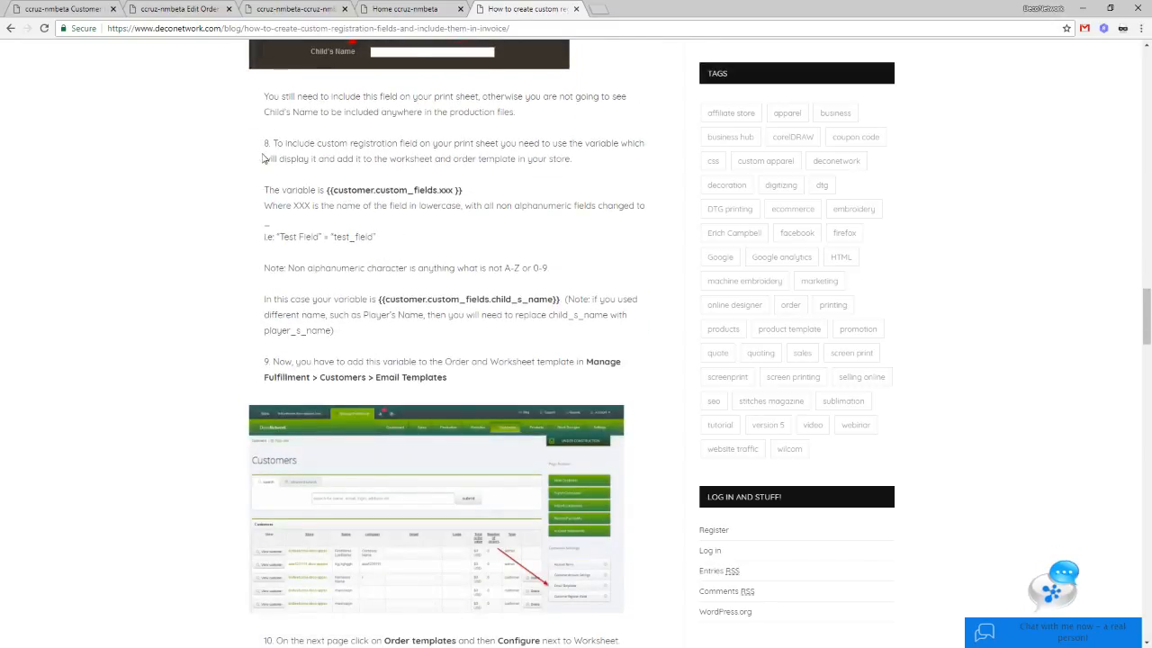
Step: Select the {{customer.custom_fields.xxx }} variable format, then return to the Order template tab
{"action": "left_click_drag", "start_coordinate": [267, 142], "coordinate": [329, 192]}
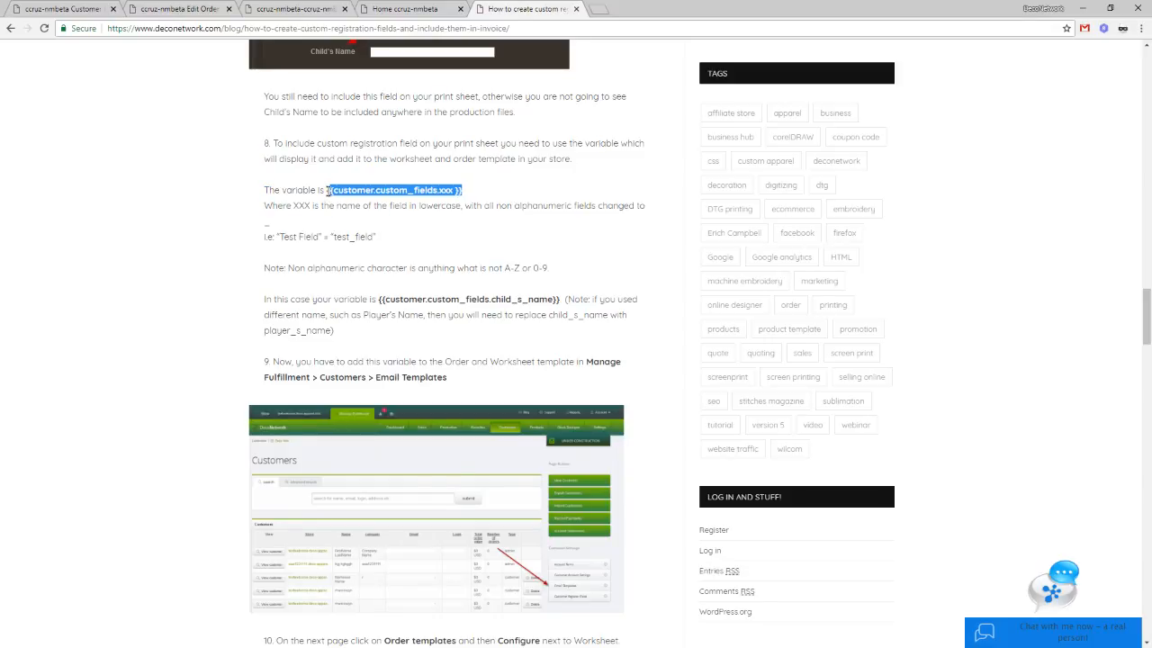
{"action": "right_click", "coordinate": [366, 183]}
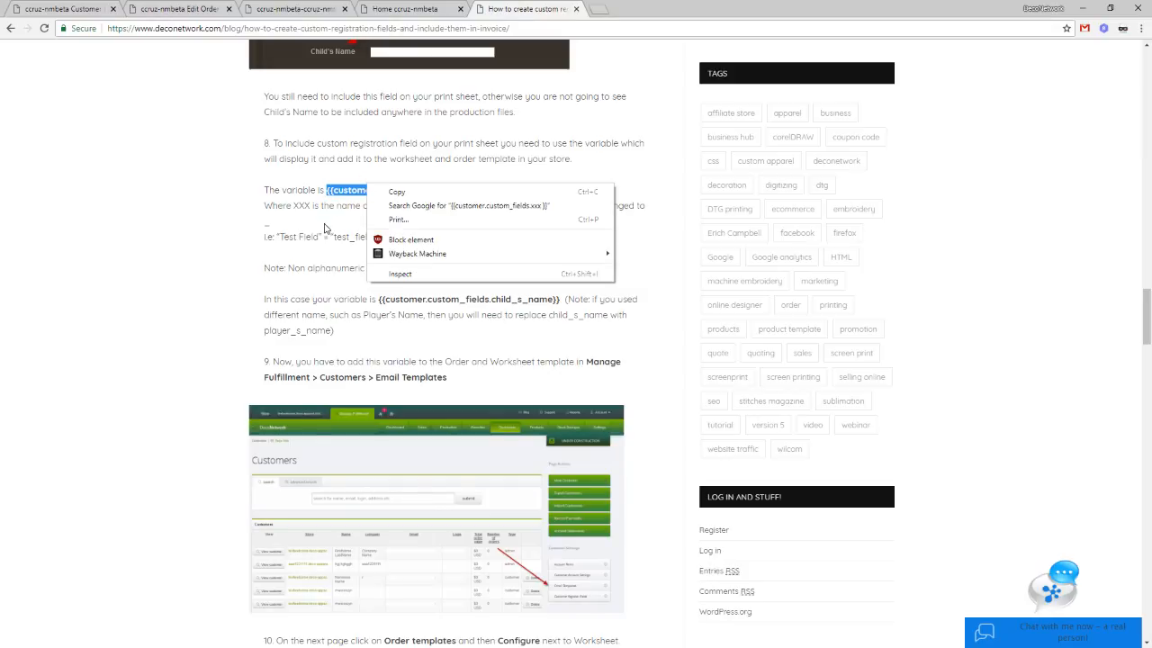
{"action": "left_click", "coordinate": [387, 192]}
{"action": "left_click", "coordinate": [333, 189]}
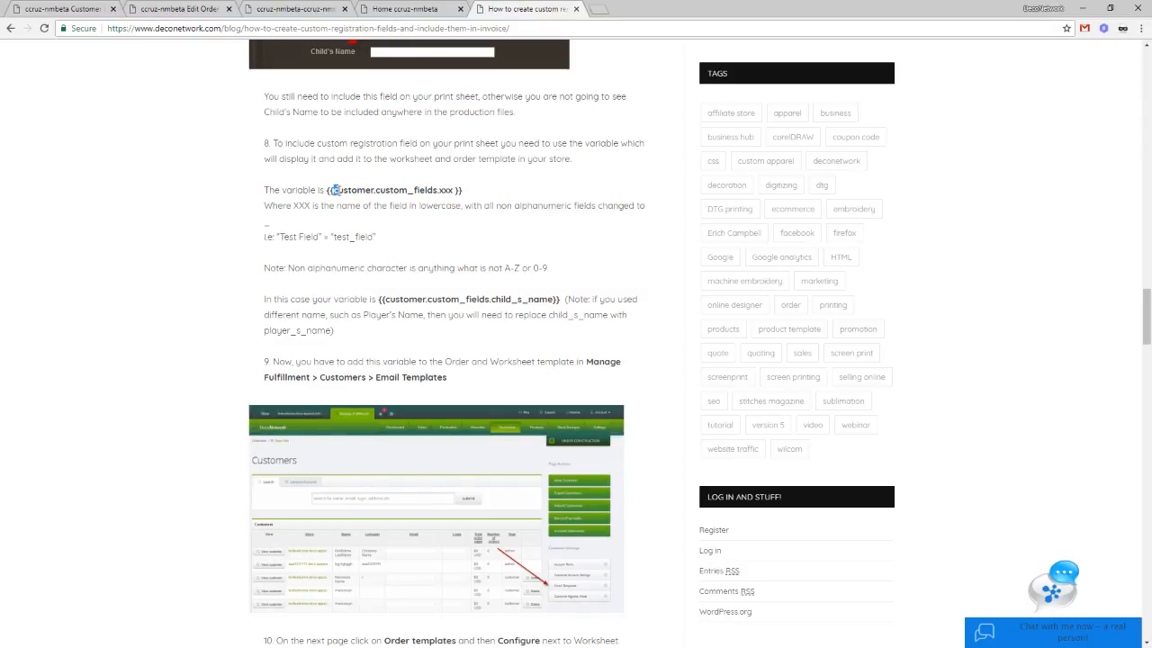
{"action": "left_click_drag", "start_coordinate": [333, 190], "coordinate": [453, 191]}
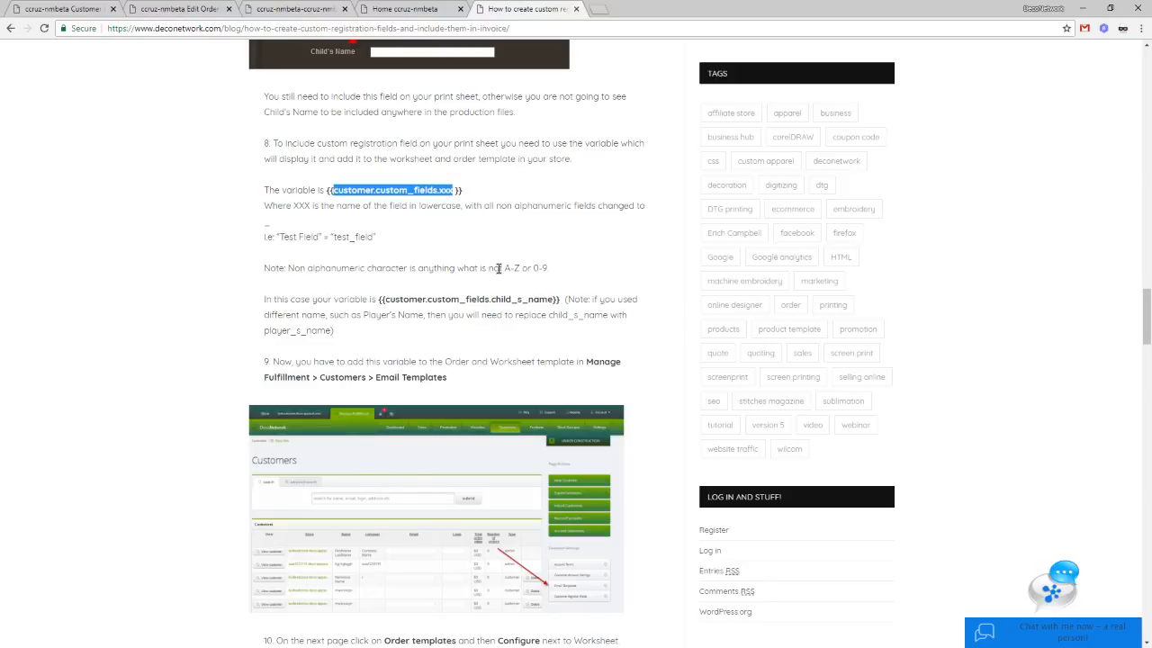
{"action": "left_click_drag", "start_coordinate": [519, 298], "coordinate": [548, 267]}
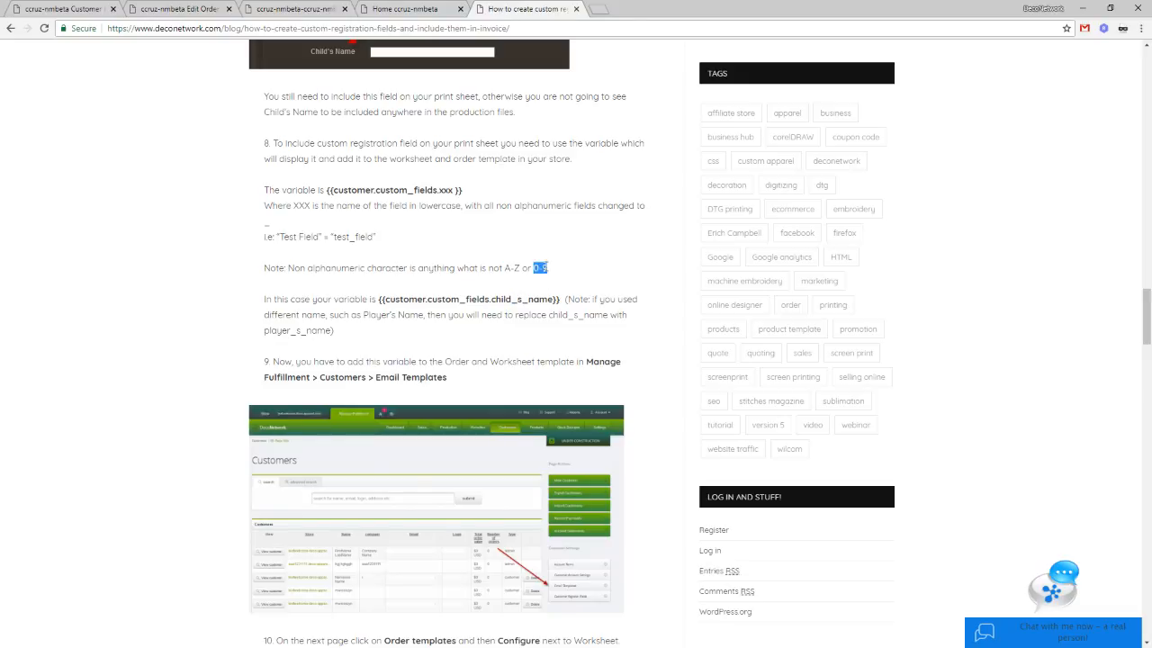
{"action": "left_click", "coordinate": [518, 299]}
{"action": "left_click", "coordinate": [367, 254]}
{"action": "left_click_drag", "start_coordinate": [326, 190], "coordinate": [493, 191]}
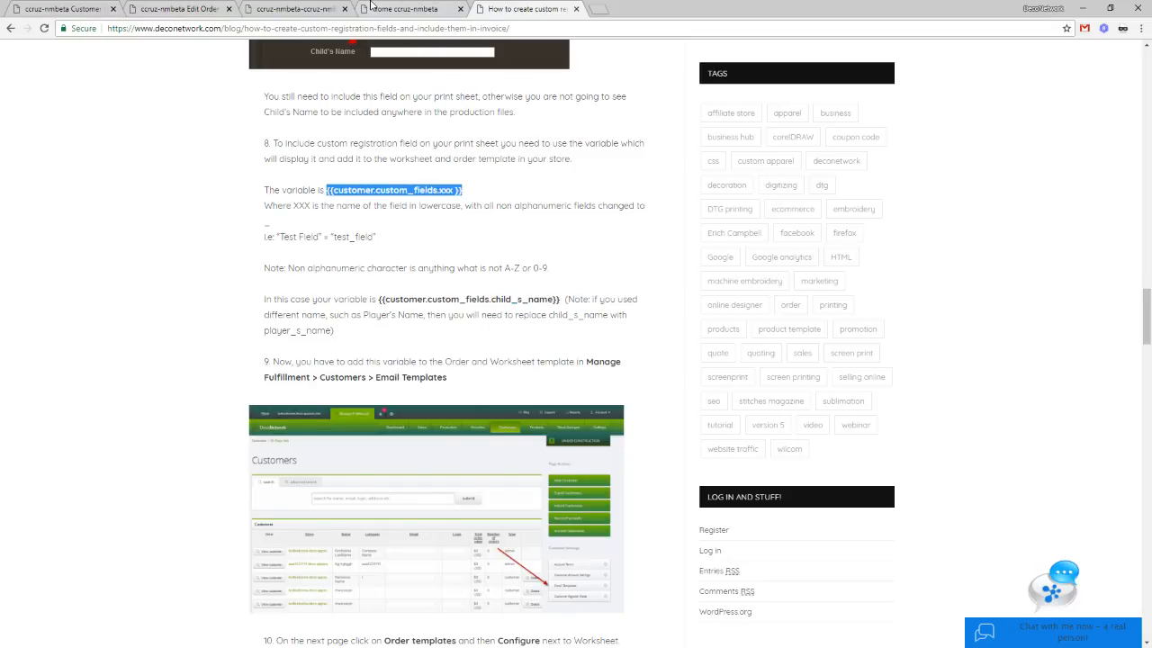
{"action": "left_click", "coordinate": [405, 9]}
{"action": "left_click", "coordinate": [295, 9]}
{"action": "left_click", "coordinate": [202, 6]}
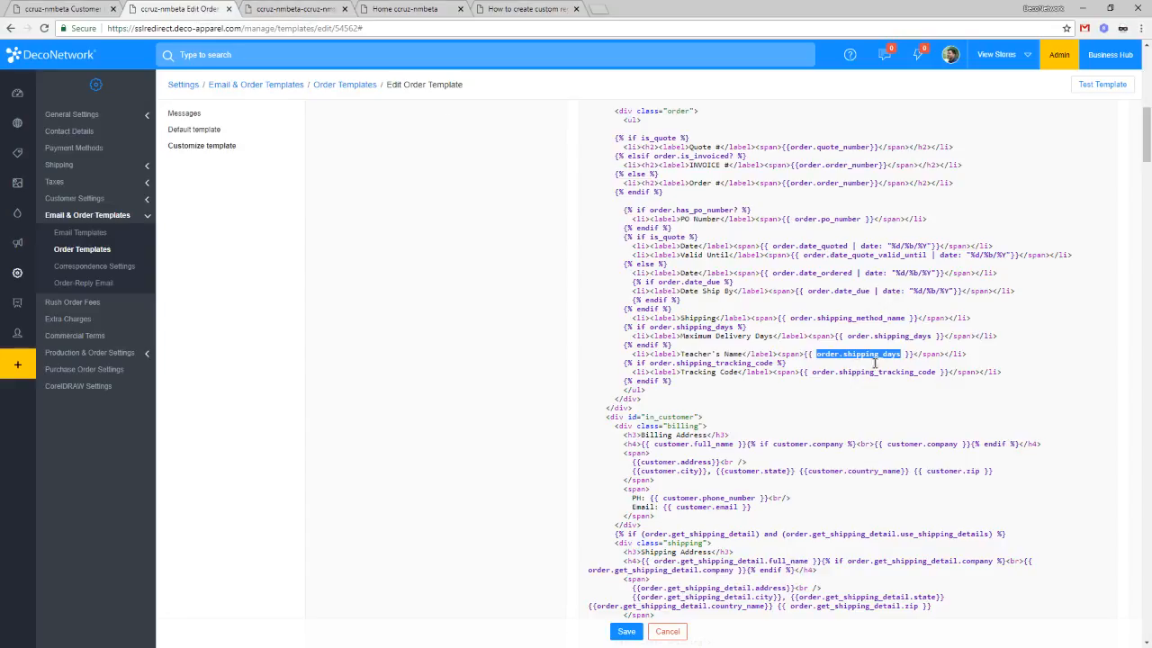
Step: Replace order.shipping_days with customer.custom_field.teacher_s_name on the template's Teacher's Name line and save
{"action": "left_click", "coordinate": [926, 373]}
{"action": "left_click_drag", "start_coordinate": [815, 354], "coordinate": [899, 354]}
{"action": "type", "text": "customer.custom"}
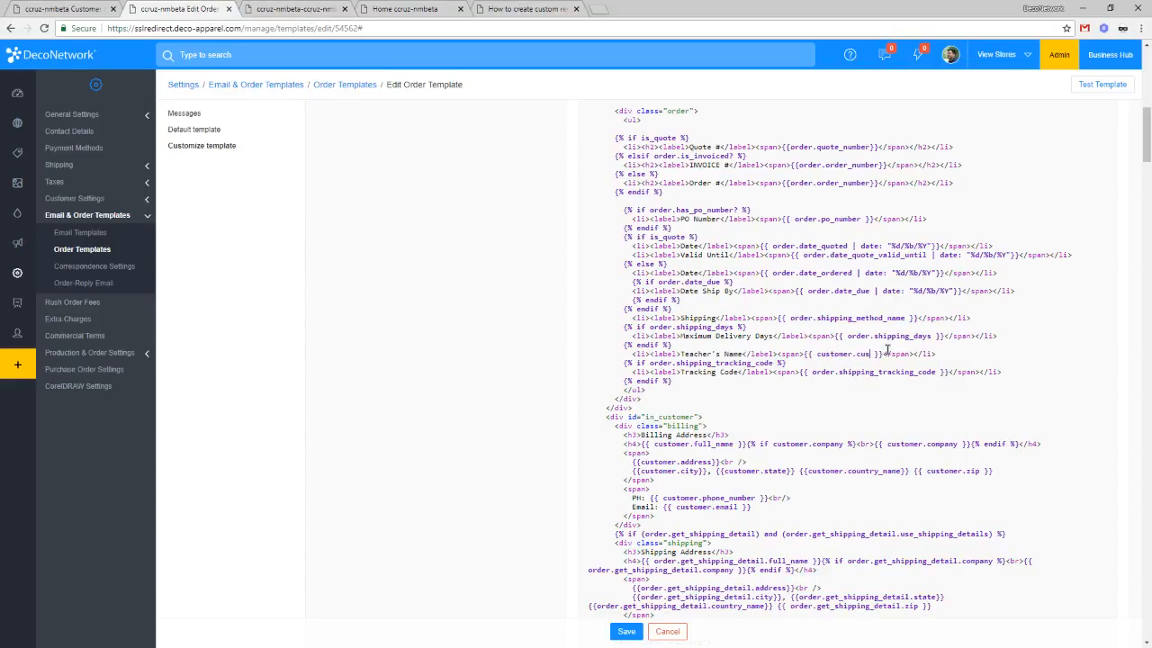
{"action": "type", "text": "_field."}
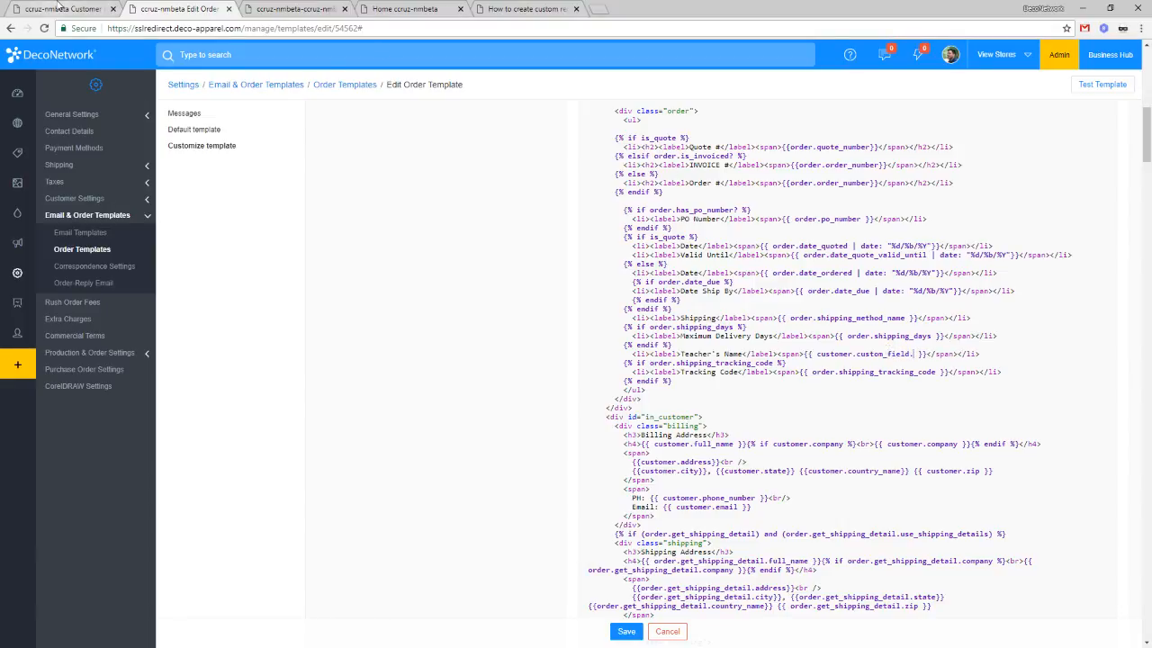
{"action": "left_click", "coordinate": [56, 8]}
{"action": "type", "text": "teacher_s"}
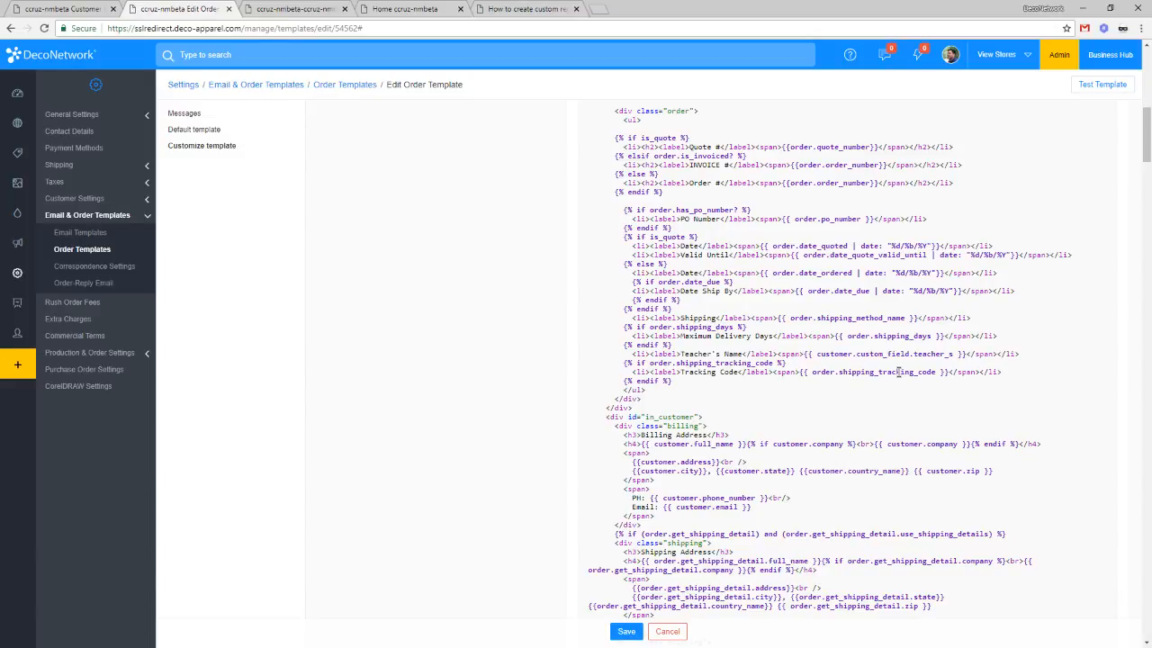
{"action": "type", "text": "_name"}
{"action": "left_click", "coordinate": [624, 633]}
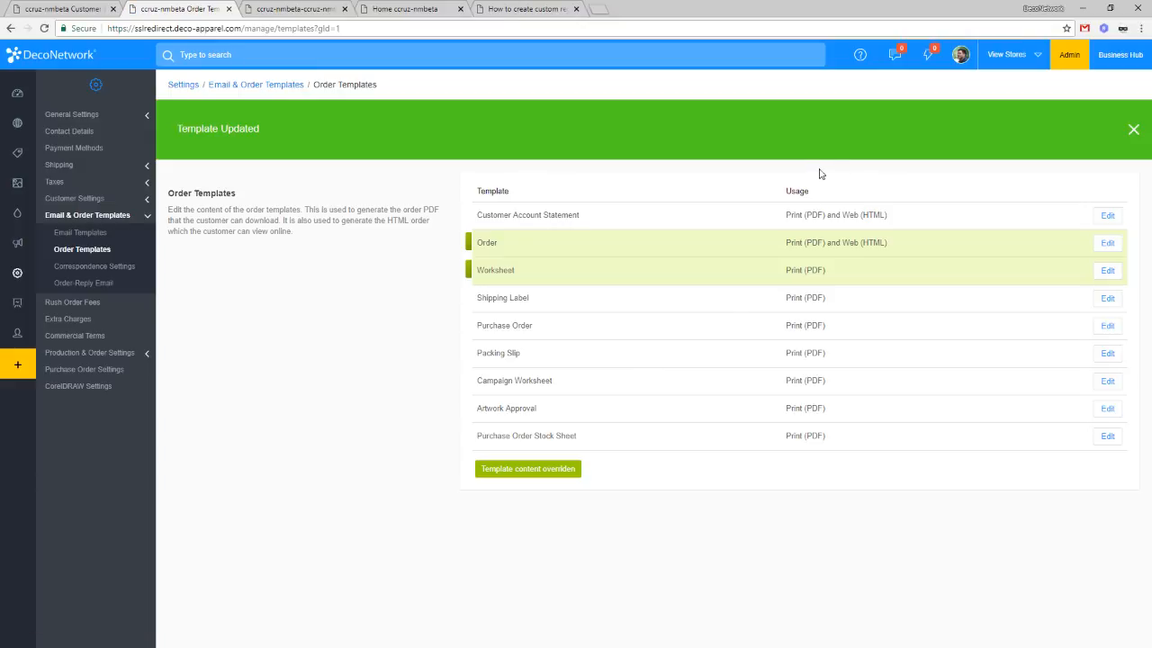
Step: Open the business hub in a new tab and browse the customers list
{"action": "middle_click", "coordinate": [1116, 60]}
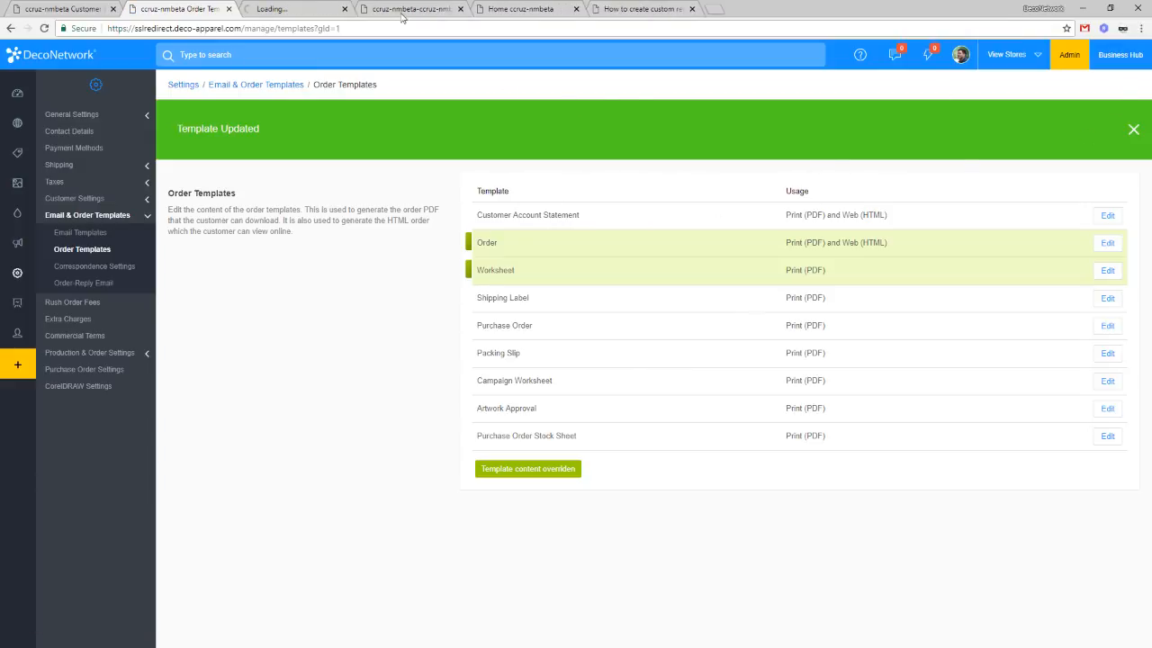
{"action": "left_click", "coordinate": [311, 8]}
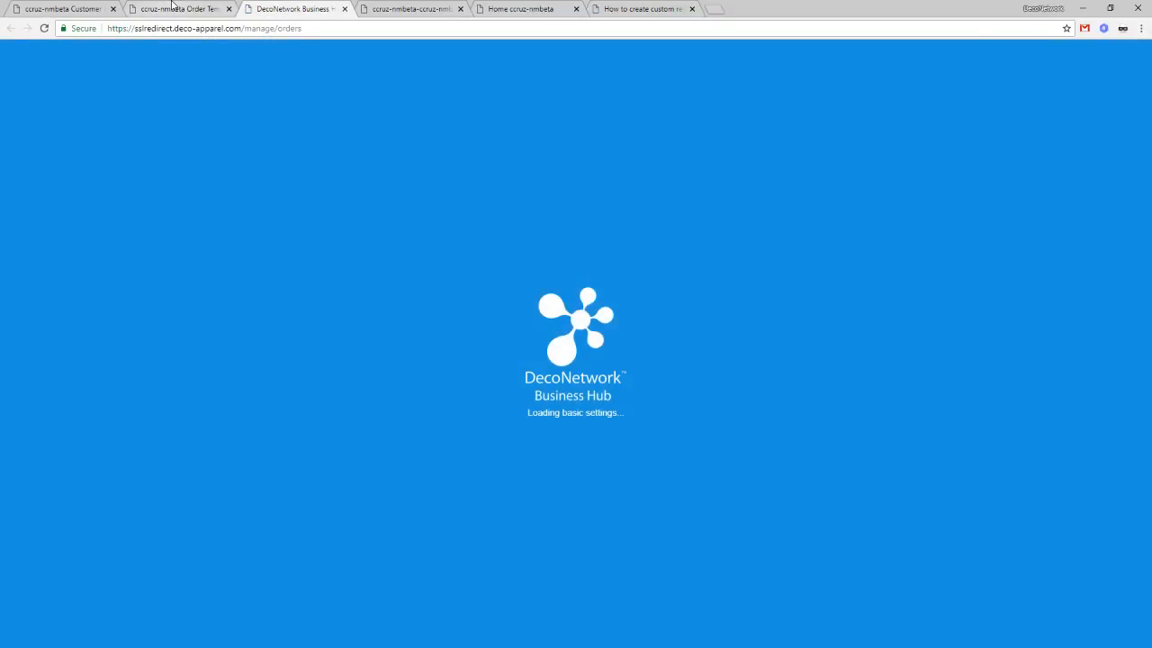
{"action": "left_click", "coordinate": [170, 4]}
{"action": "left_click", "coordinate": [315, 3]}
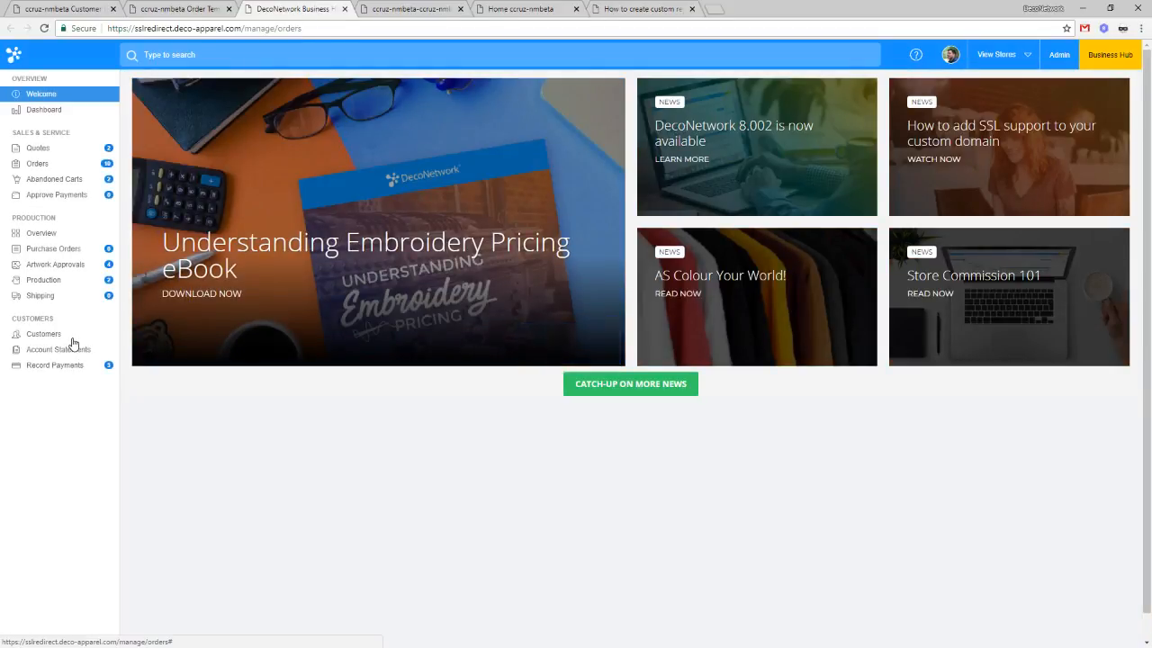
{"action": "left_click", "coordinate": [72, 339]}
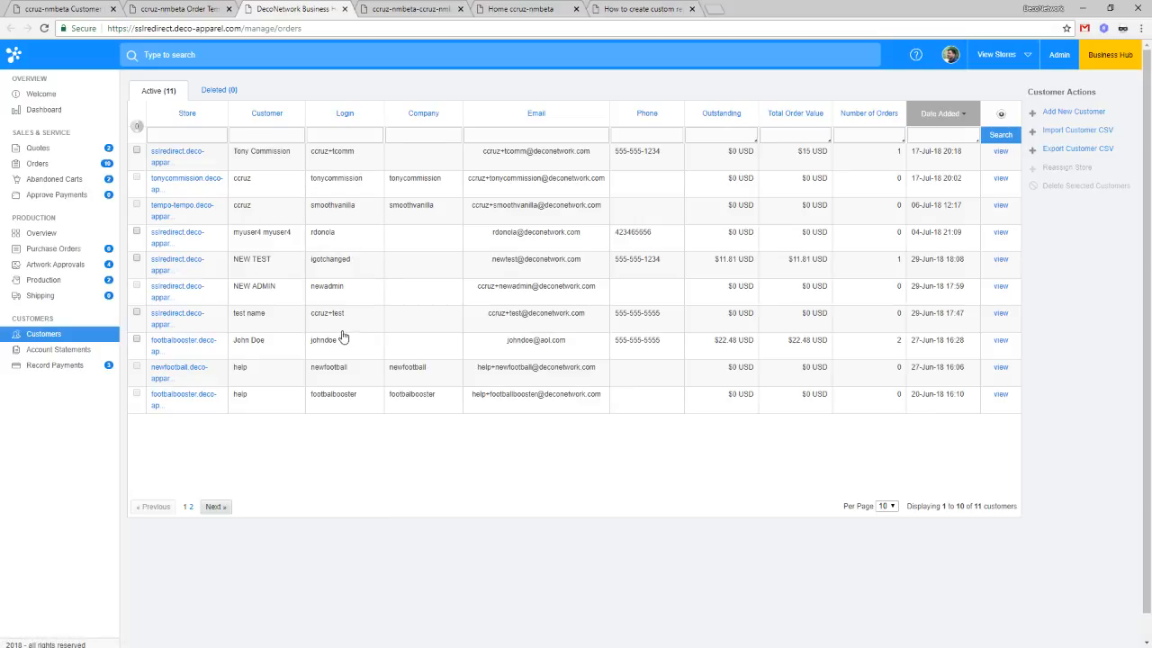
{"action": "left_click", "coordinate": [216, 508]}
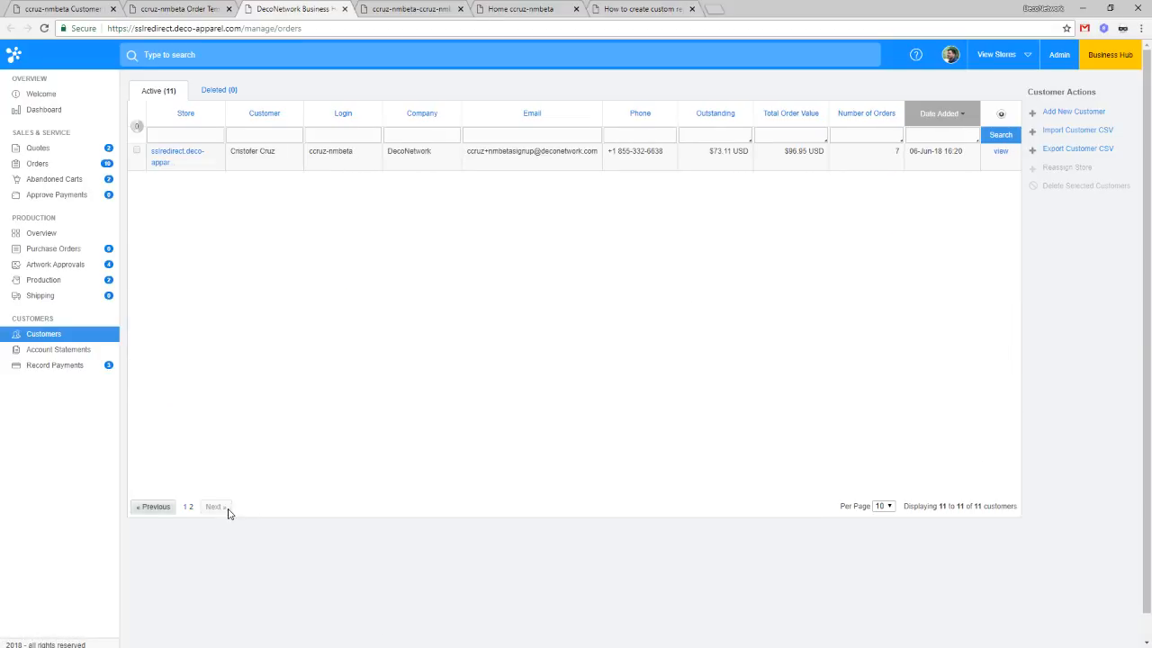
{"action": "left_click", "coordinate": [152, 507]}
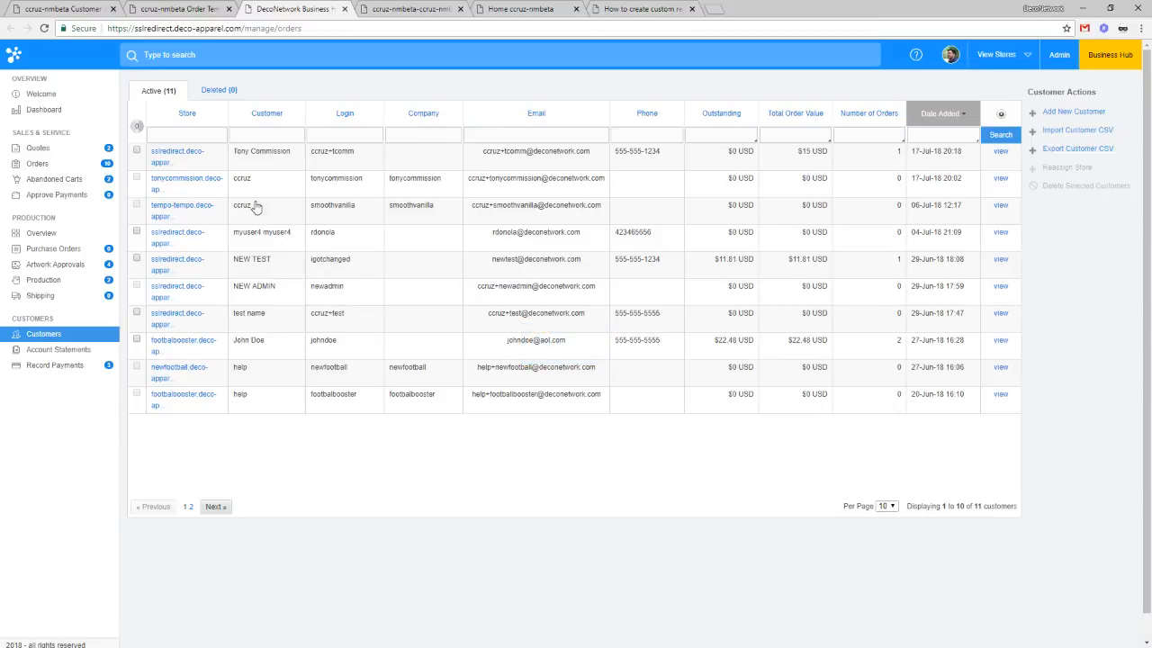
Step: Open a newfootball store customer's account and bring up Edit Customer Details
{"action": "left_click", "coordinate": [273, 191]}
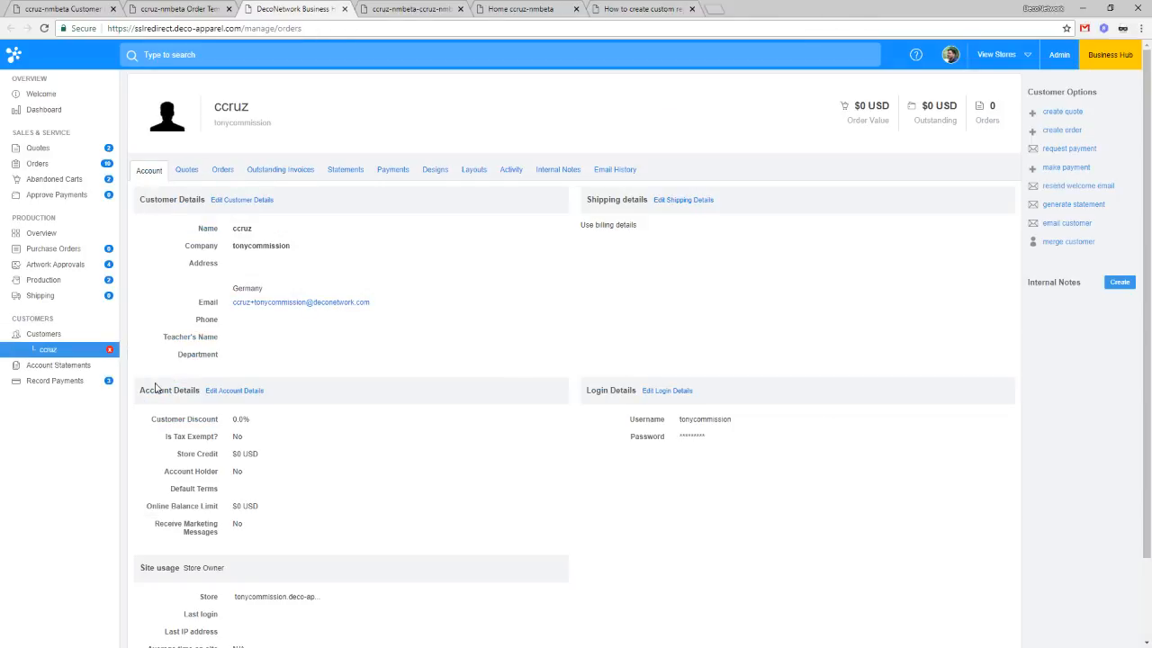
{"action": "left_click", "coordinate": [109, 349]}
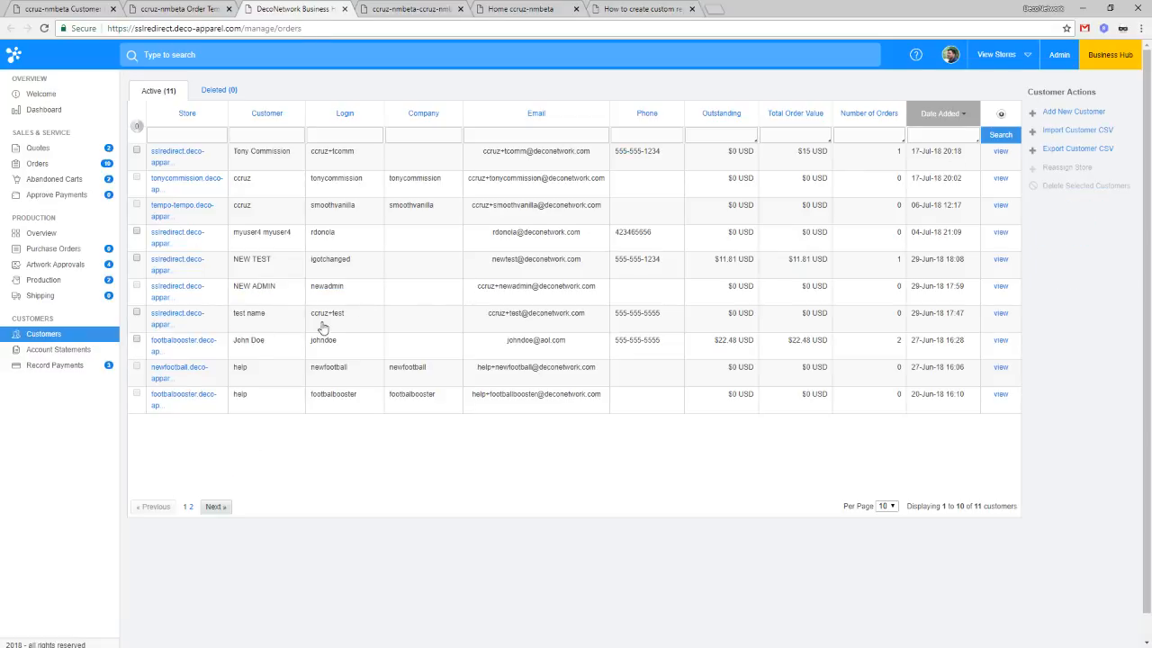
{"action": "left_click", "coordinate": [270, 375]}
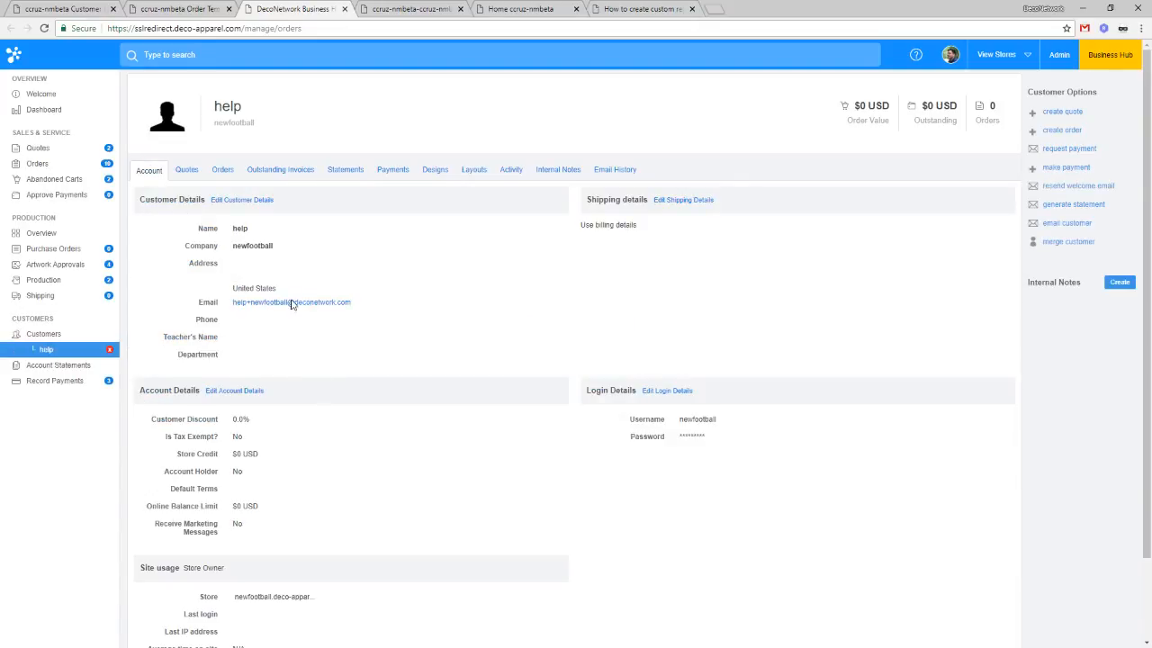
{"action": "left_click", "coordinate": [256, 200]}
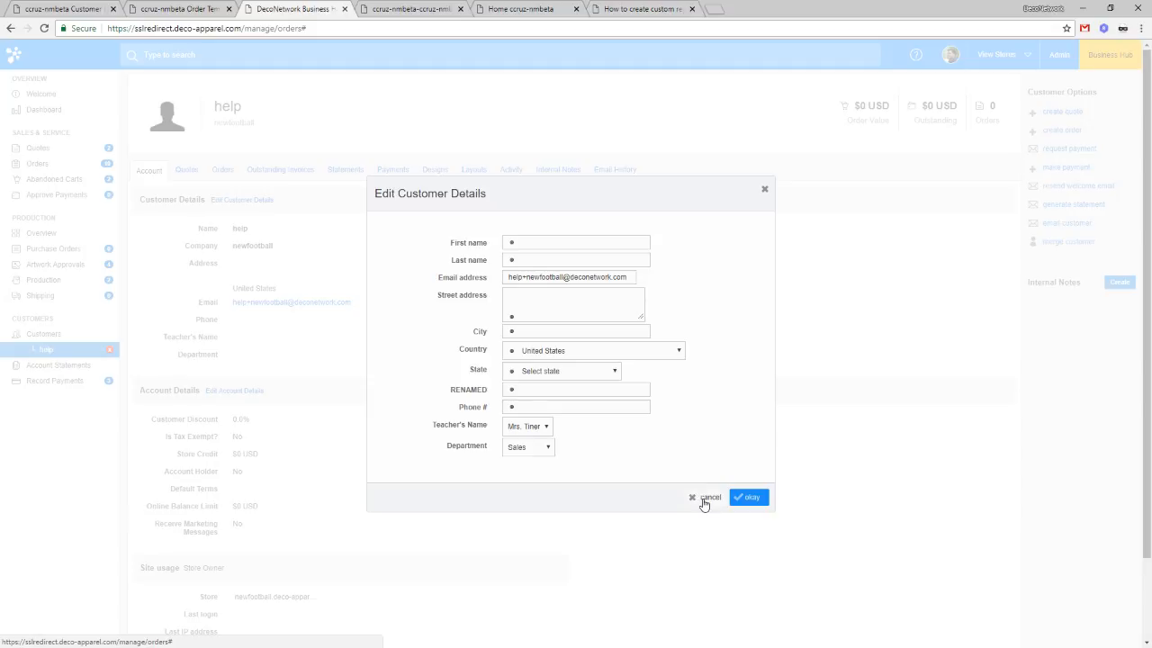
Step: Fill in the customer's name, California street address, city, zip code and phone number, then save
{"action": "left_click", "coordinate": [747, 498]}
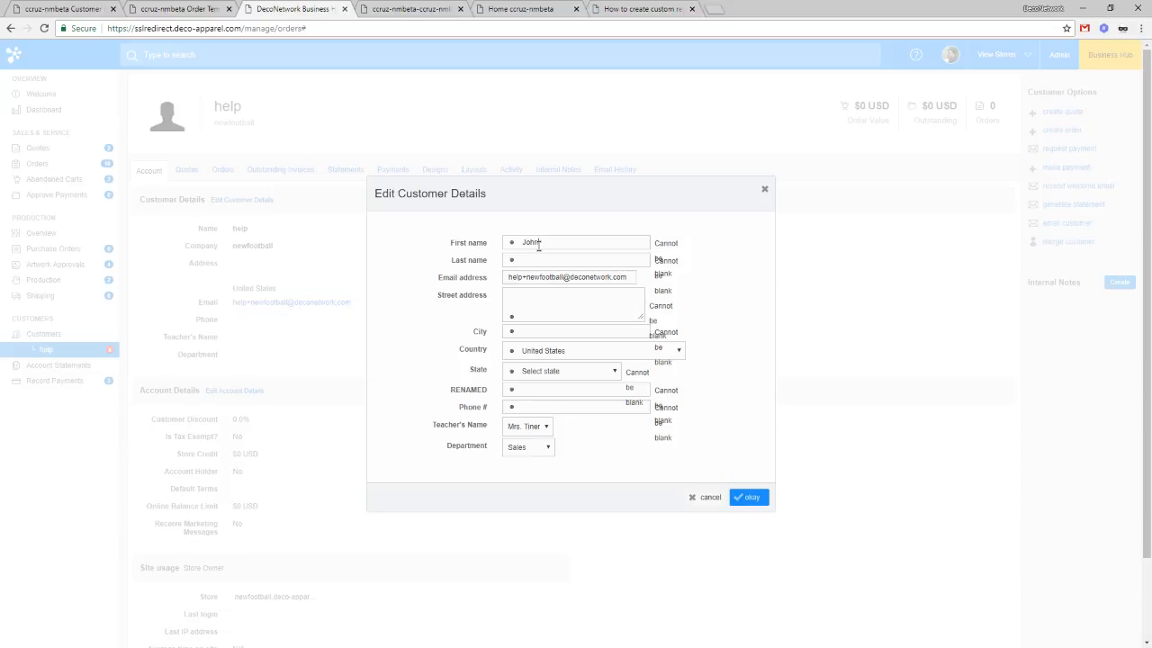
{"action": "type", "text": "e"}
{"action": "key", "text": "Tab"}
{"action": "key", "text": "Tab"}
{"action": "type", "text": "1c"}
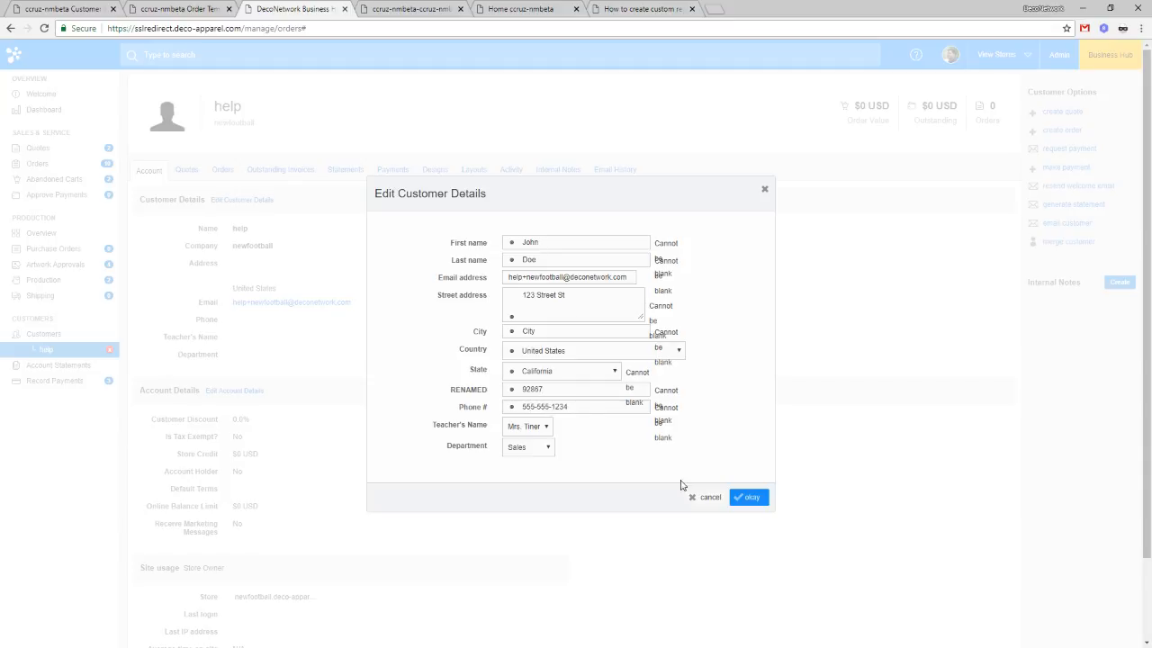
{"action": "left_click", "coordinate": [752, 499]}
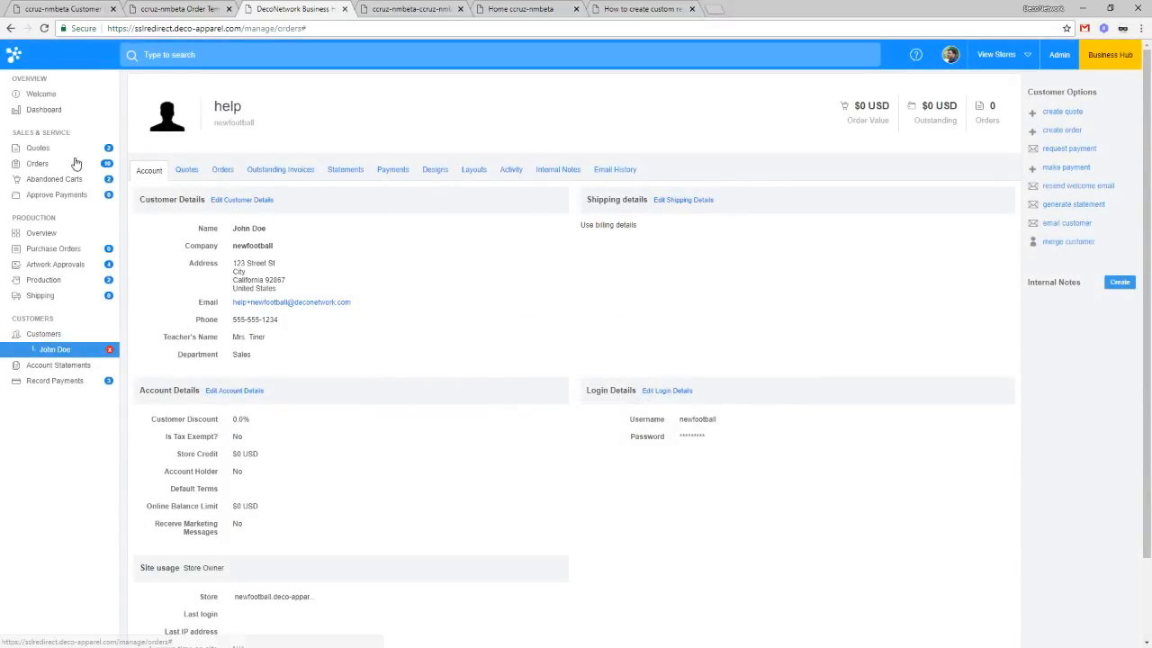
Step: Create an order with one 3931P adult pocket T-shirt line item and save it, acknowledging the alert
{"action": "left_click", "coordinate": [1074, 134]}
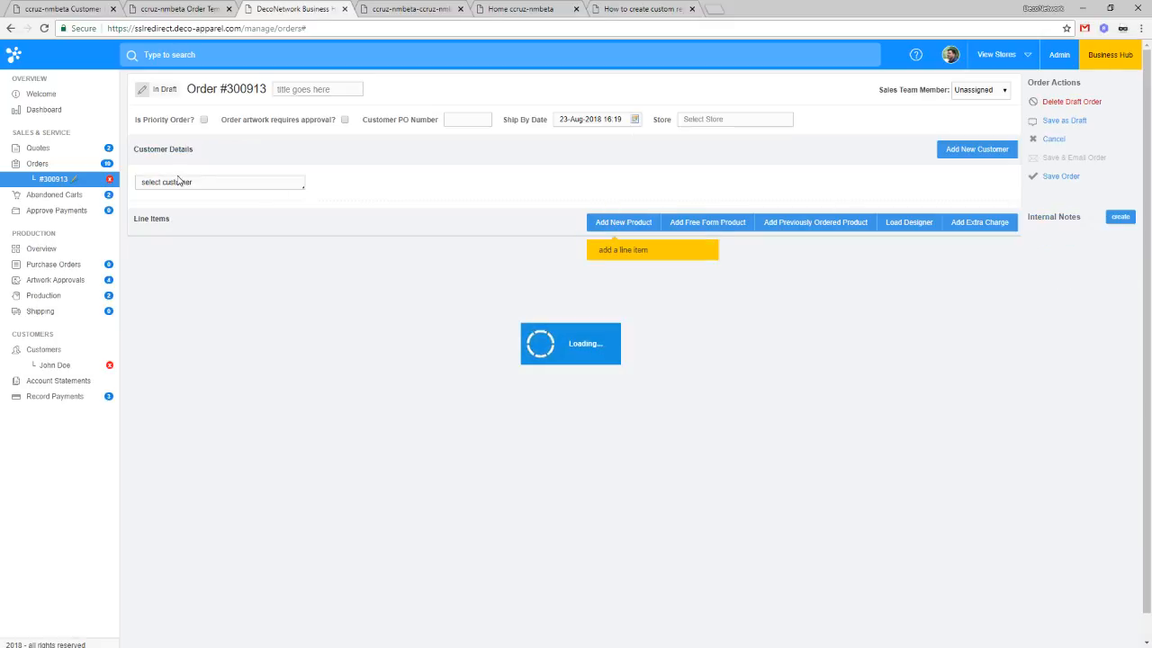
{"action": "left_click", "coordinate": [623, 314]}
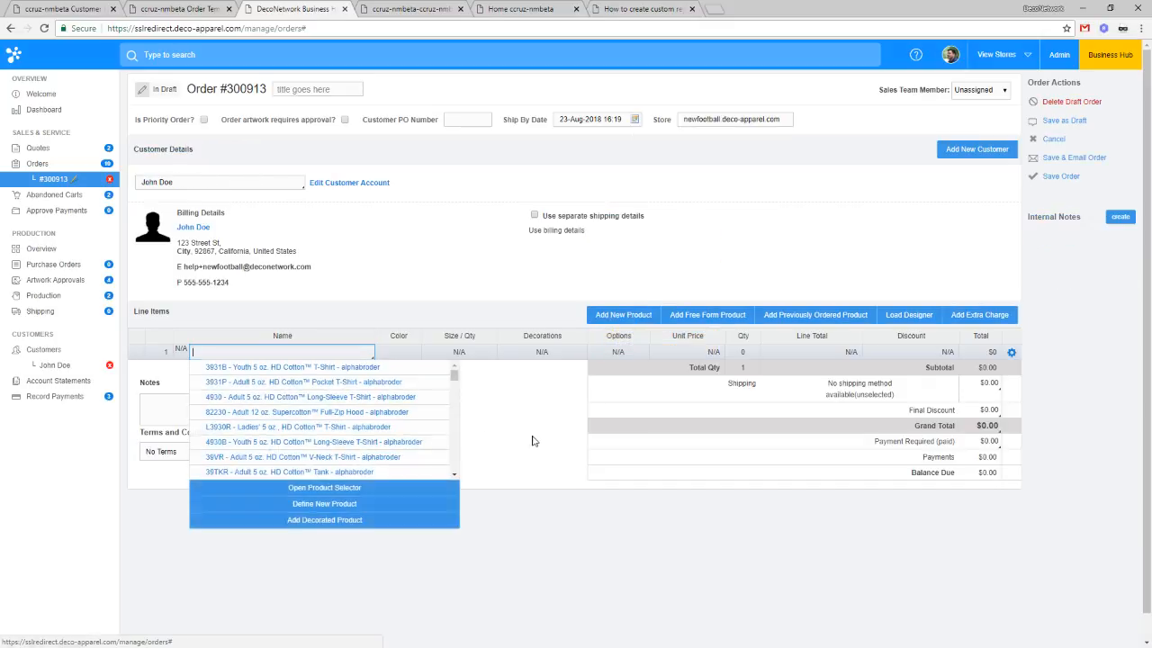
{"action": "left_click", "coordinate": [298, 381]}
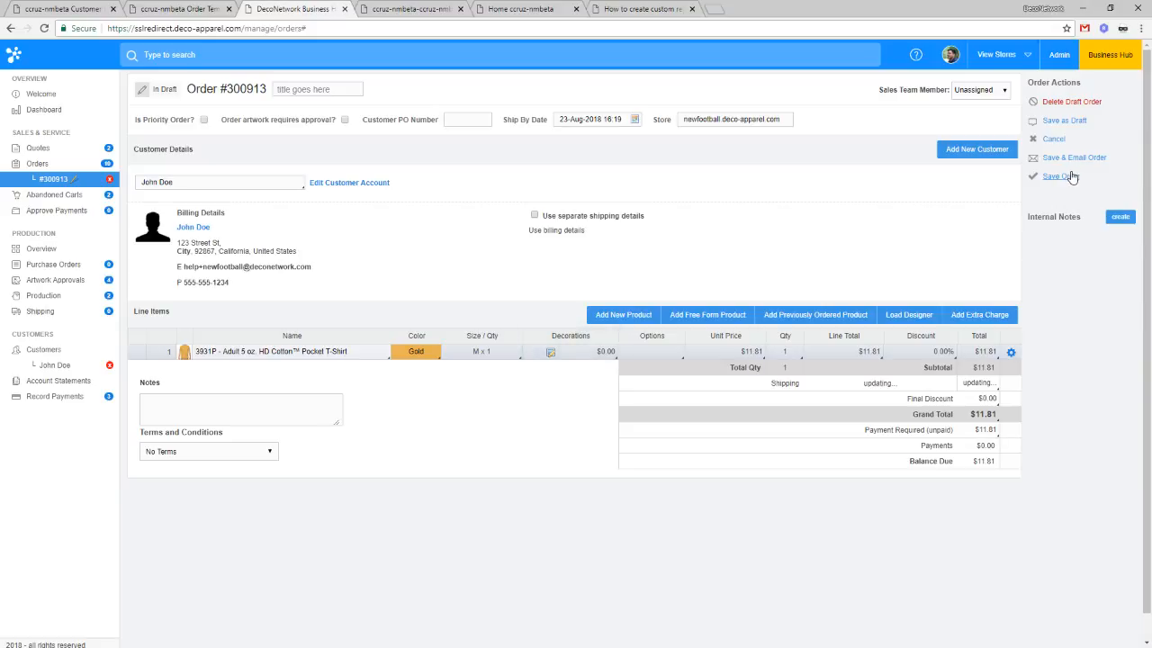
{"action": "left_click", "coordinate": [1070, 176]}
{"action": "left_click", "coordinate": [666, 382]}
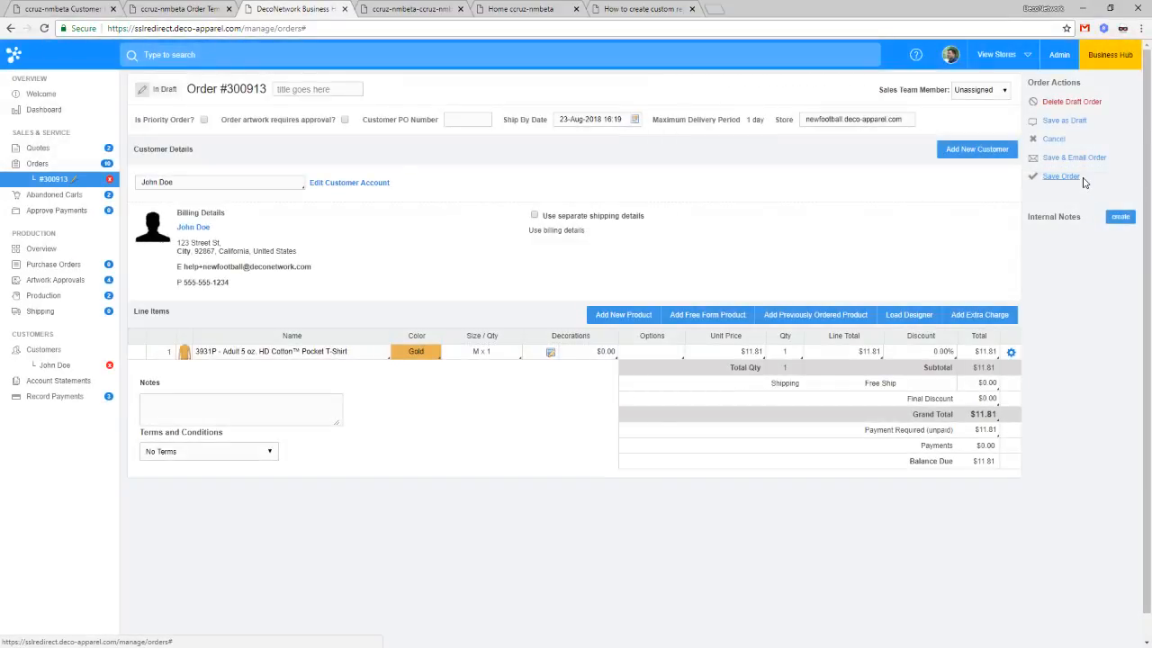
{"action": "left_click", "coordinate": [1083, 180]}
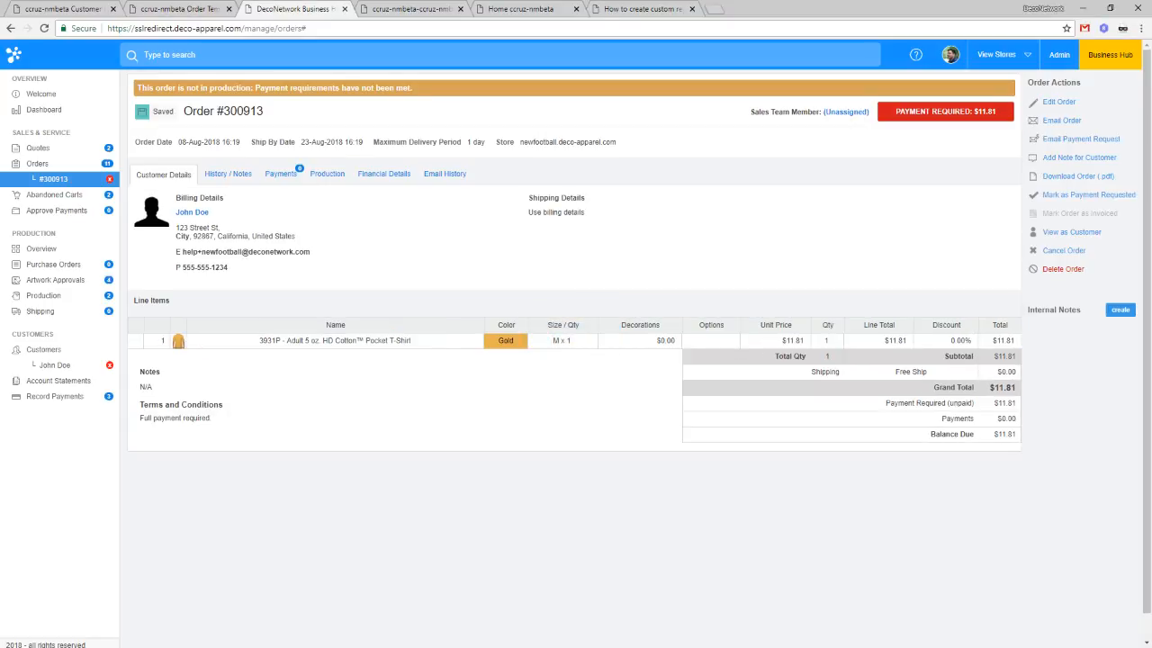
{"action": "left_click", "coordinate": [1050, 236]}
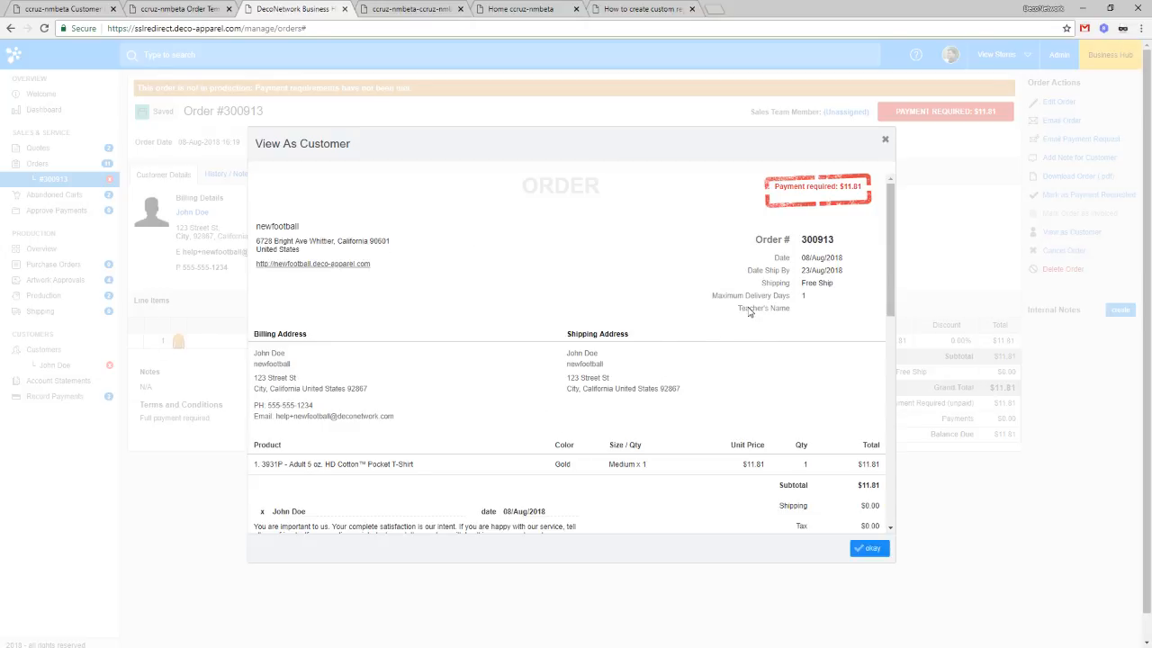
{"action": "left_click", "coordinate": [869, 548]}
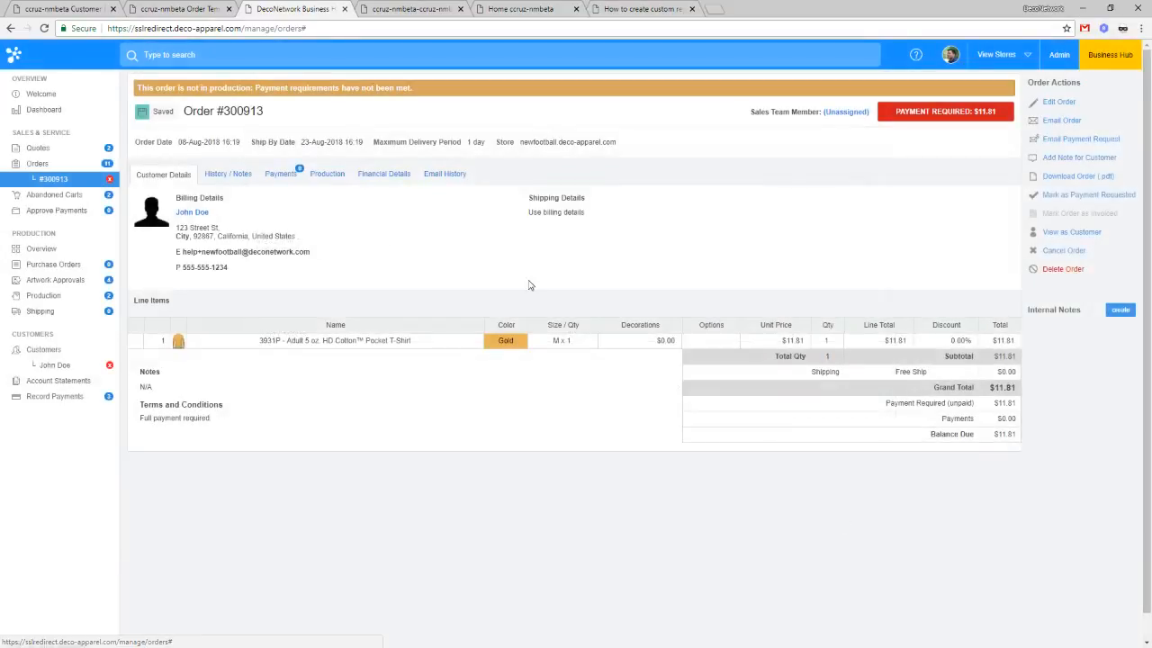
{"action": "left_click", "coordinate": [191, 214]}
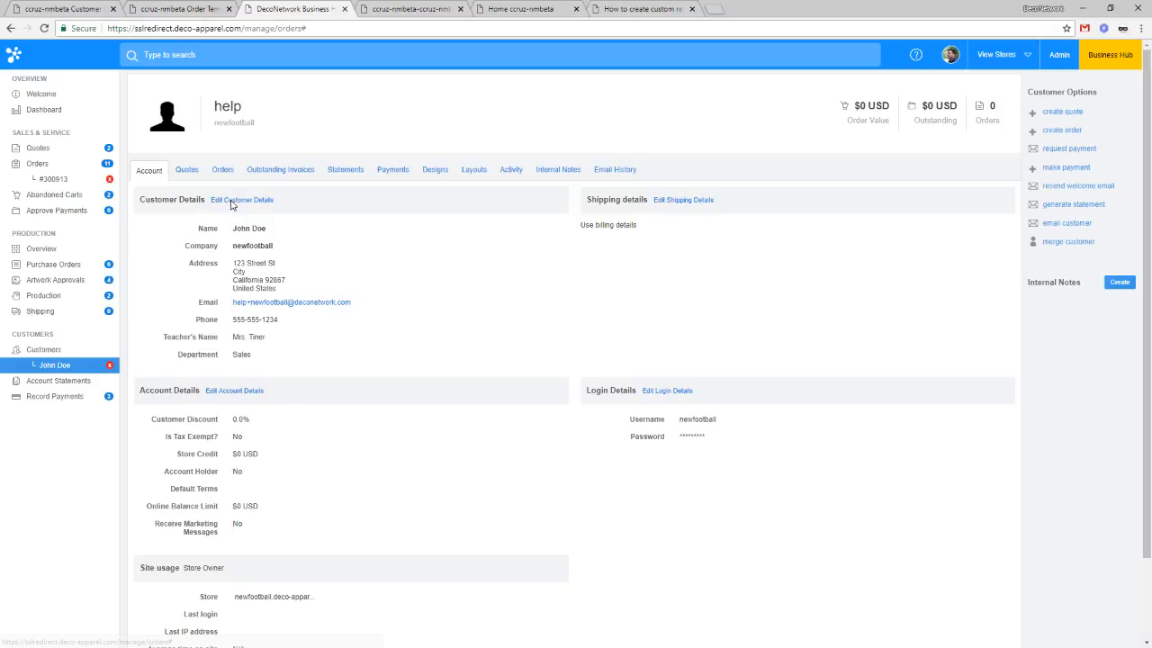
{"action": "left_click", "coordinate": [231, 201]}
{"action": "left_click", "coordinate": [544, 433]}
{"action": "left_click", "coordinate": [550, 455]}
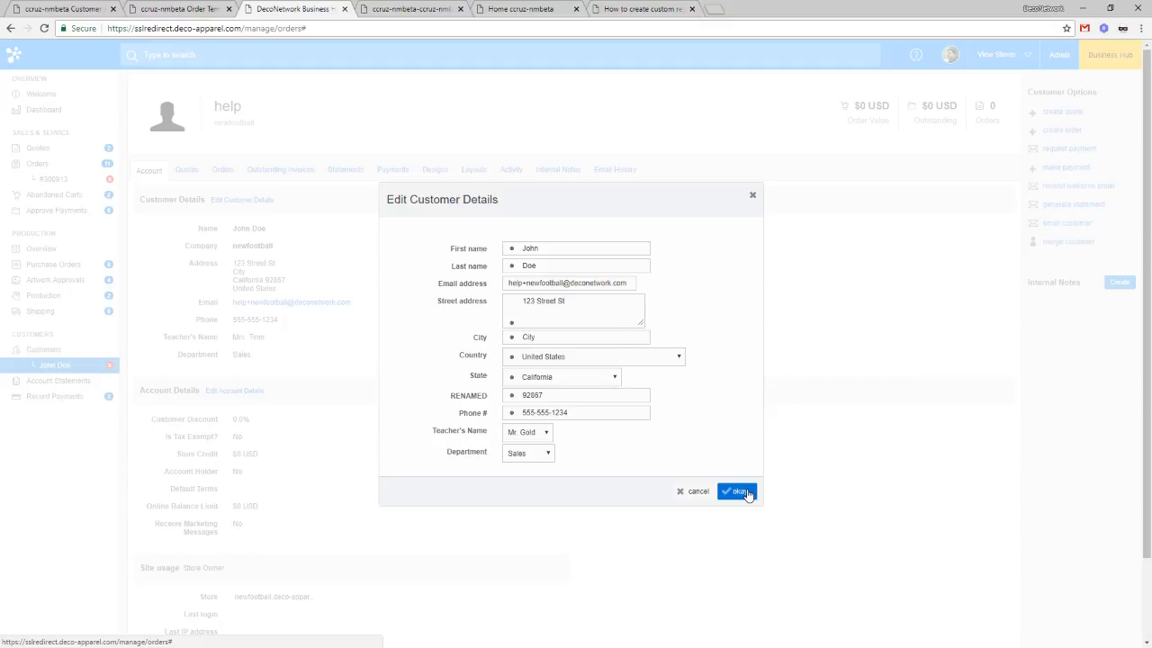
{"action": "left_click", "coordinate": [738, 491]}
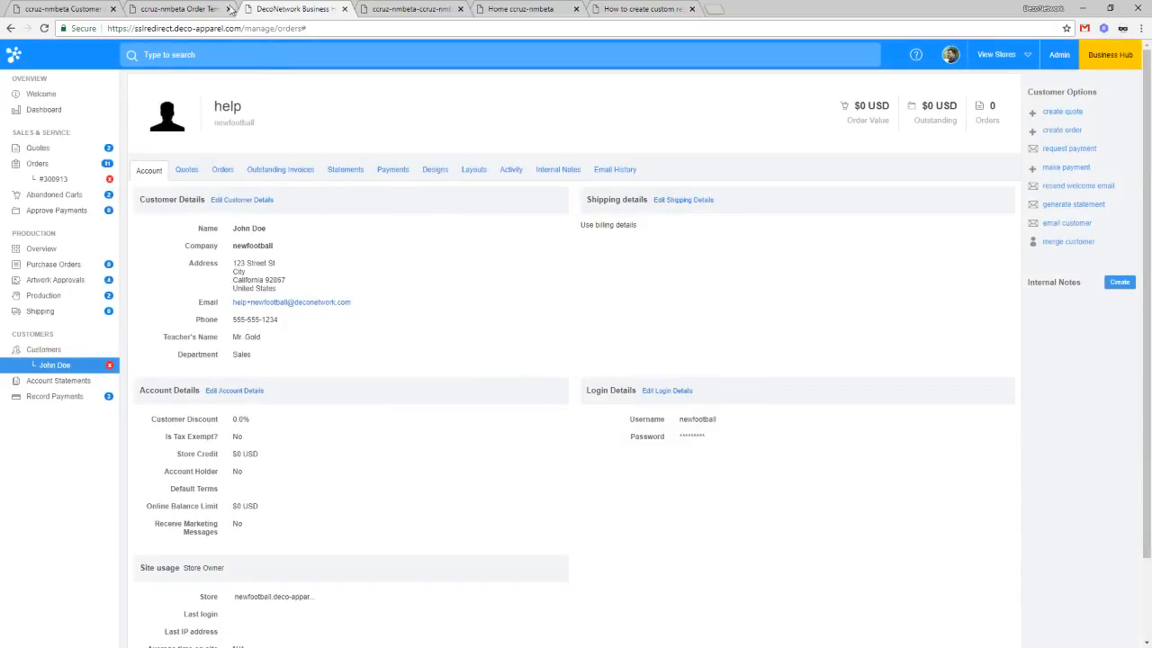
{"action": "left_click", "coordinate": [58, 179]}
{"action": "left_click", "coordinate": [1095, 235]}
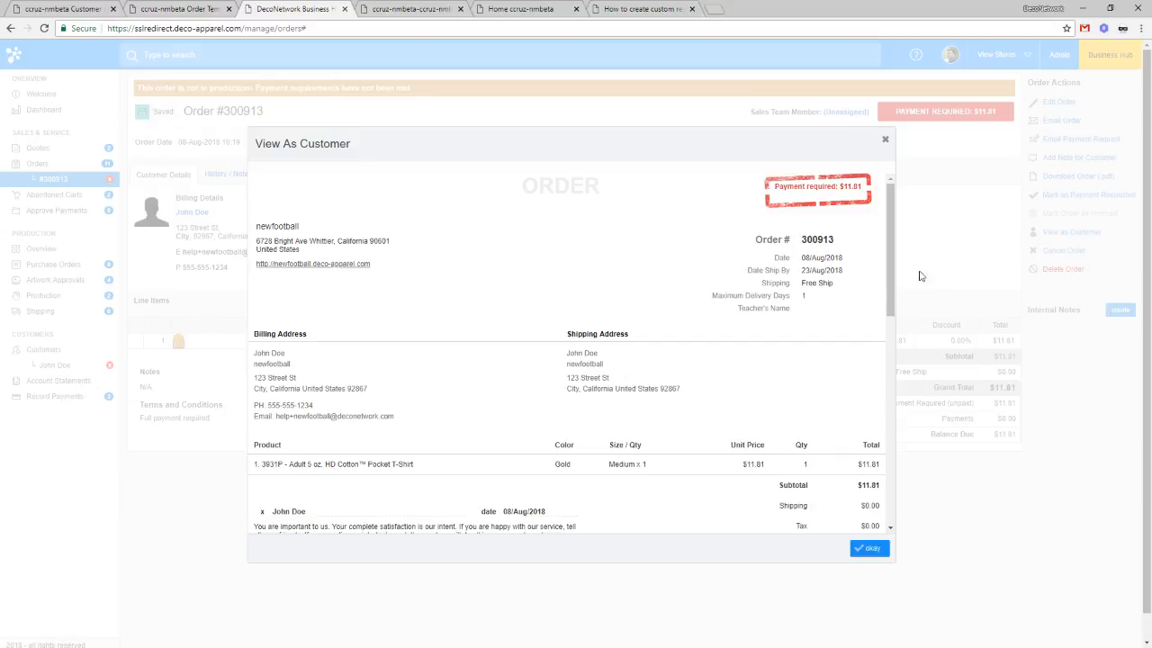
Step: Add the missing s to custom_fields in the Order template's Teacher's Name variable and save
{"action": "left_click", "coordinate": [180, 9]}
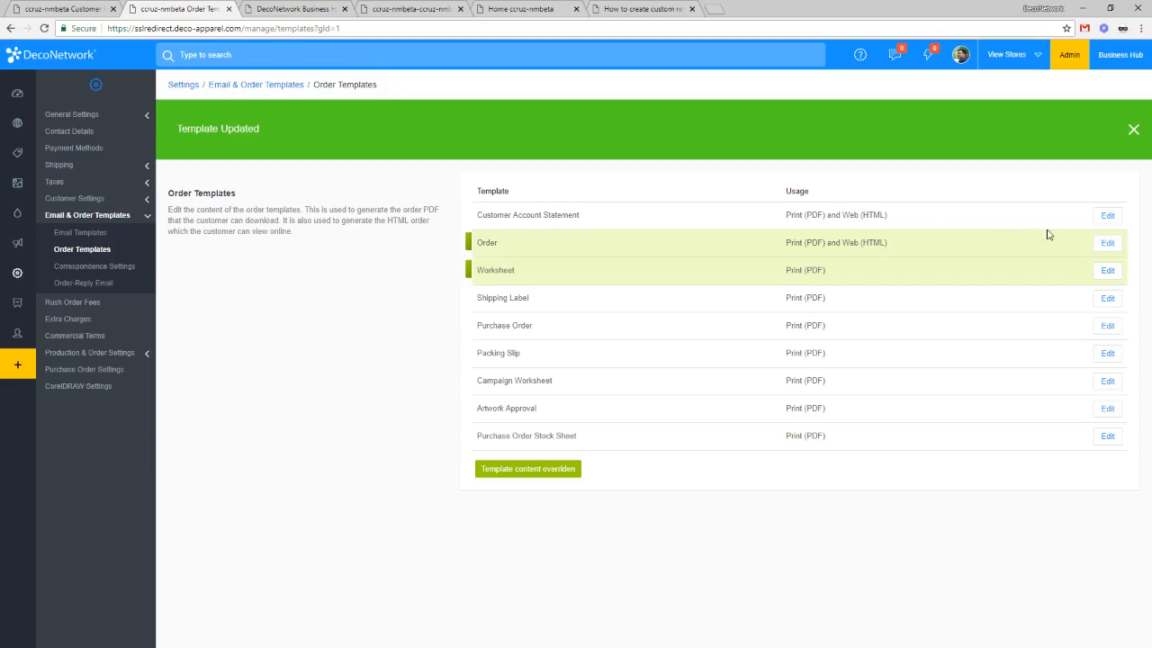
{"action": "left_click", "coordinate": [1106, 243]}
{"action": "left_click", "coordinate": [220, 146]}
{"action": "scroll", "coordinate": [749, 391], "scroll_direction": "down", "scroll_amount": 5}
{"action": "scroll", "coordinate": [748, 392], "scroll_direction": "down", "scroll_amount": 3}
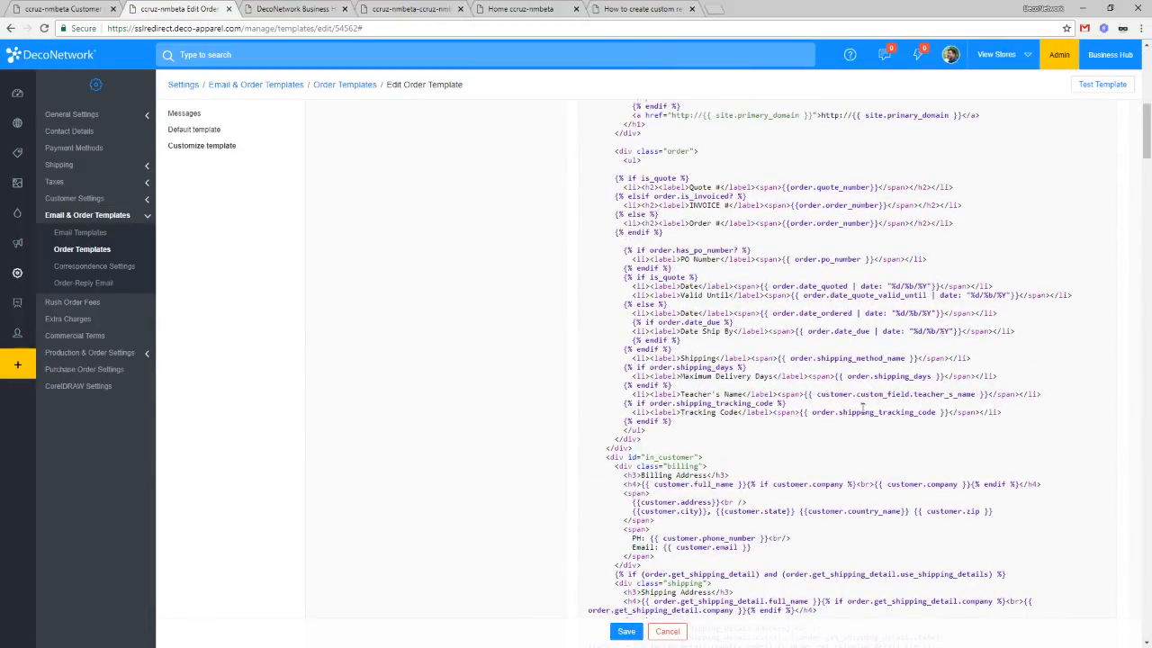
{"action": "left_click", "coordinate": [639, 9]}
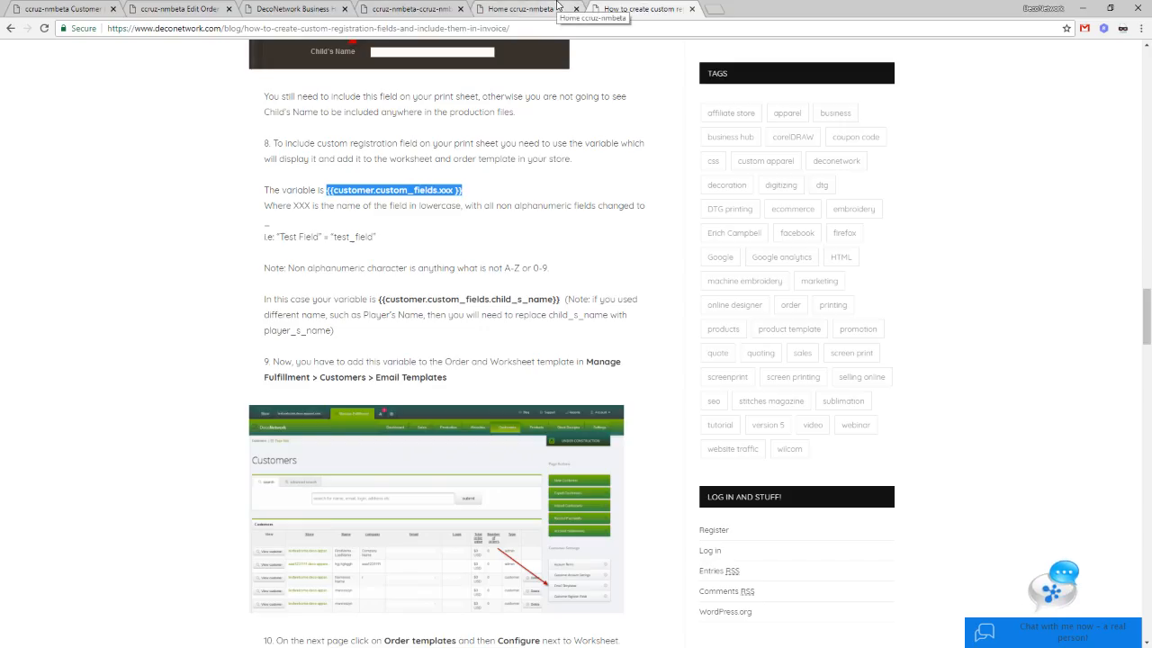
{"action": "left_click", "coordinate": [180, 9]}
{"action": "left_click", "coordinate": [912, 393]}
{"action": "type", "text": "s"}
{"action": "left_click", "coordinate": [625, 631]}
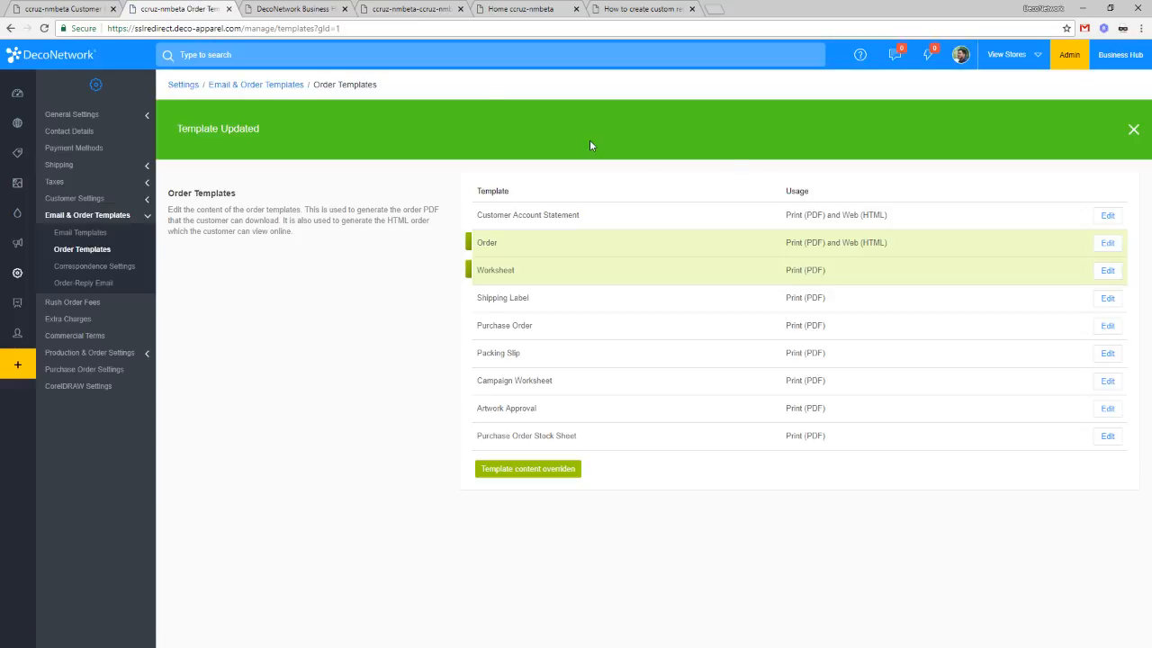
Step: Reload the customer order preview so it lists Teacher's Name Mr. Gold, then reopen the Order template
{"action": "left_click", "coordinate": [326, 7]}
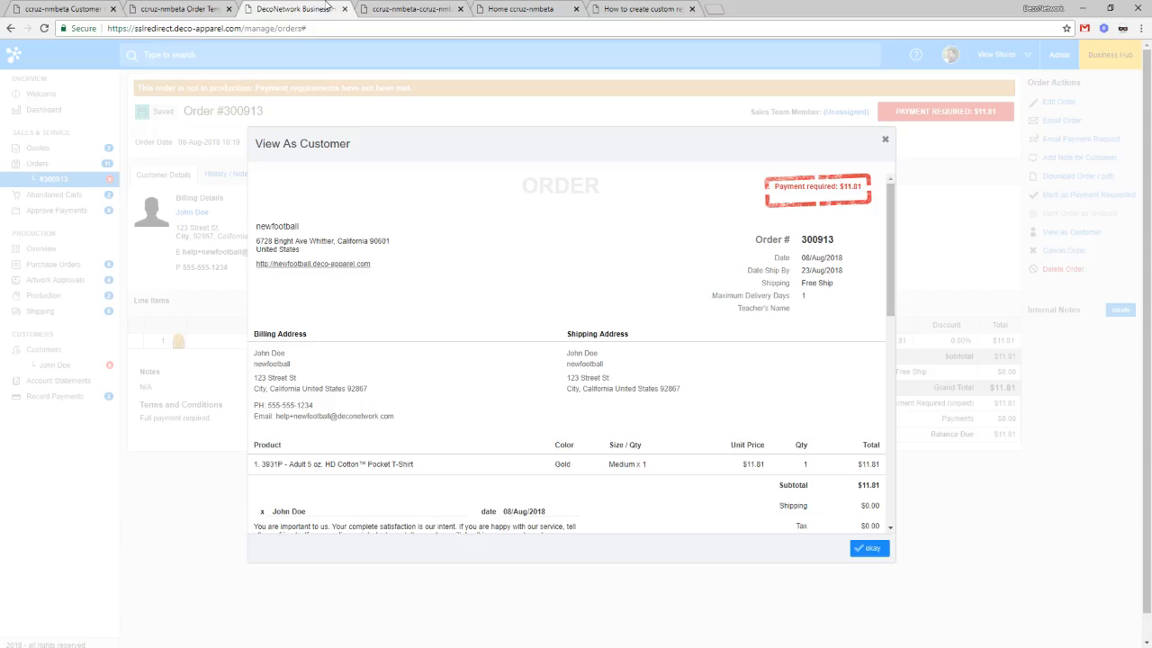
{"action": "right_click", "coordinate": [586, 246]}
{"action": "left_click", "coordinate": [640, 429]}
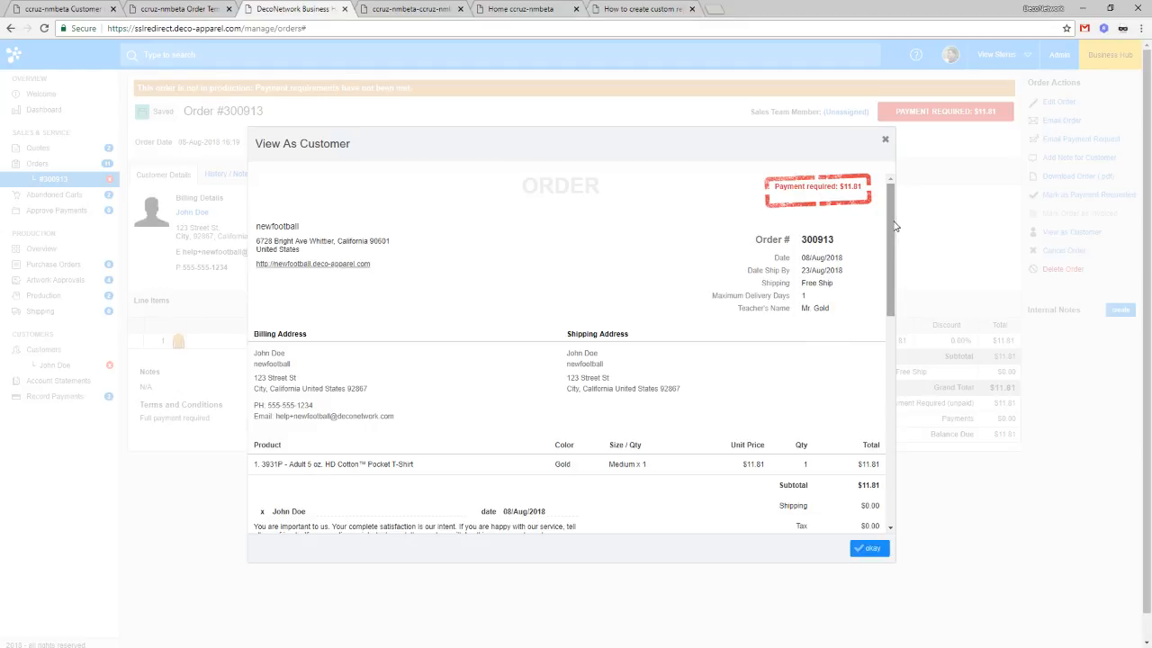
{"action": "left_click_drag", "start_coordinate": [895, 225], "coordinate": [895, 232]}
{"action": "left_click", "coordinate": [203, 9]}
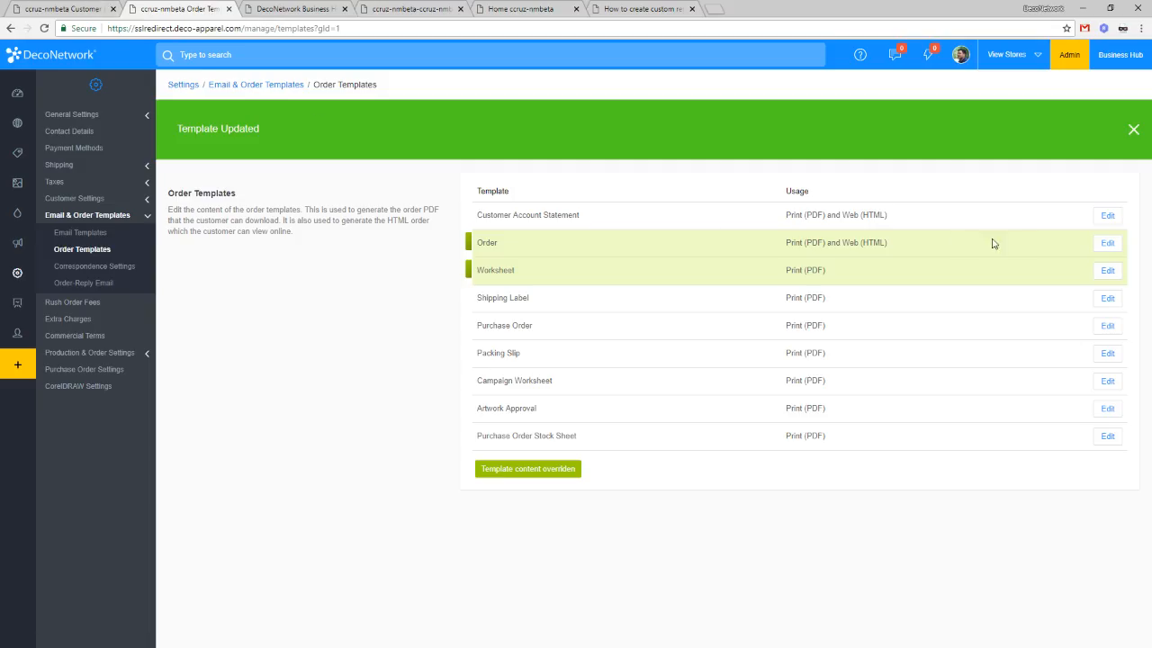
{"action": "left_click", "coordinate": [1107, 244]}
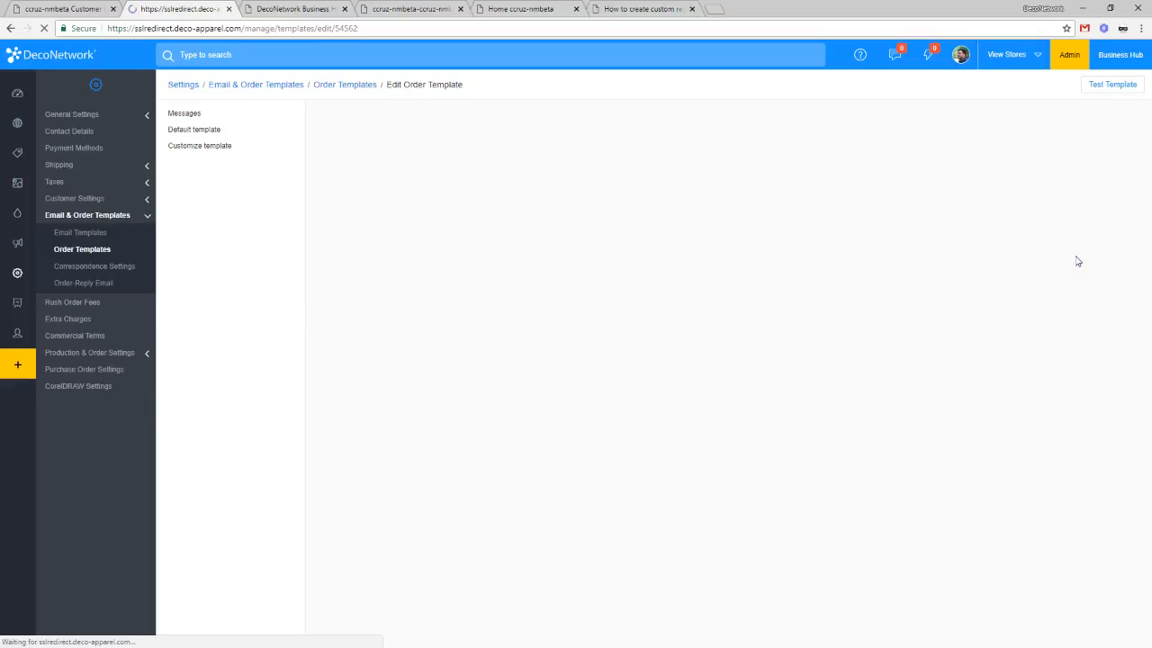
Step: Scroll through the Order template's customizable code, then close the tutorial article tab
{"action": "left_click", "coordinate": [216, 148]}
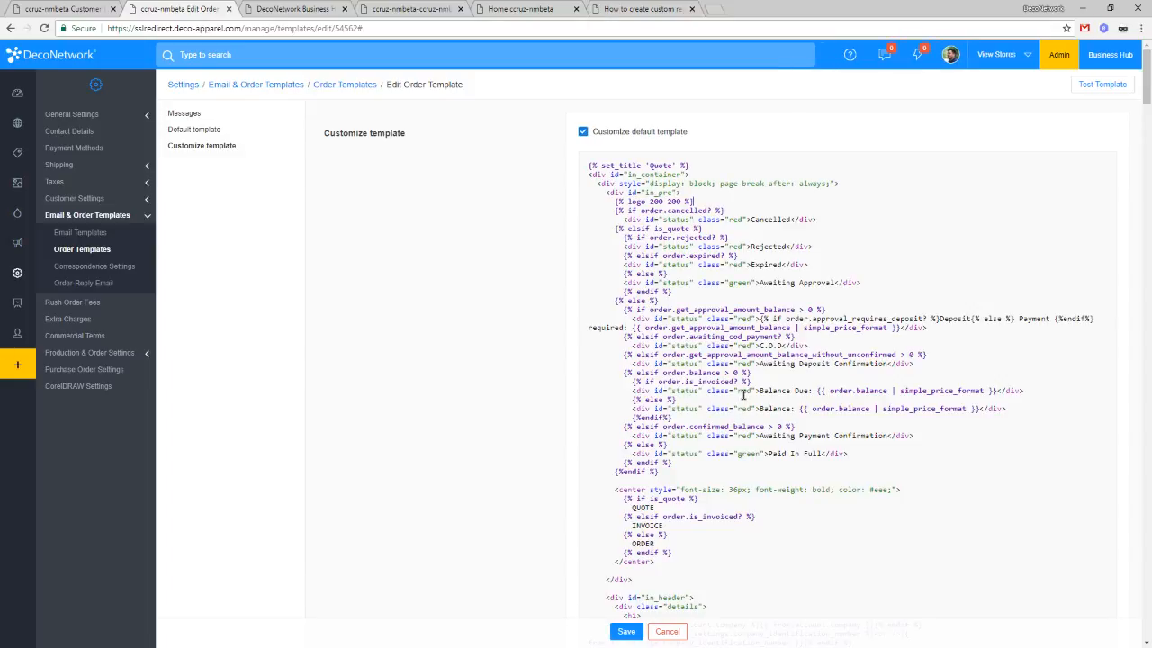
{"action": "scroll", "coordinate": [743, 393], "scroll_direction": "down", "scroll_amount": 6}
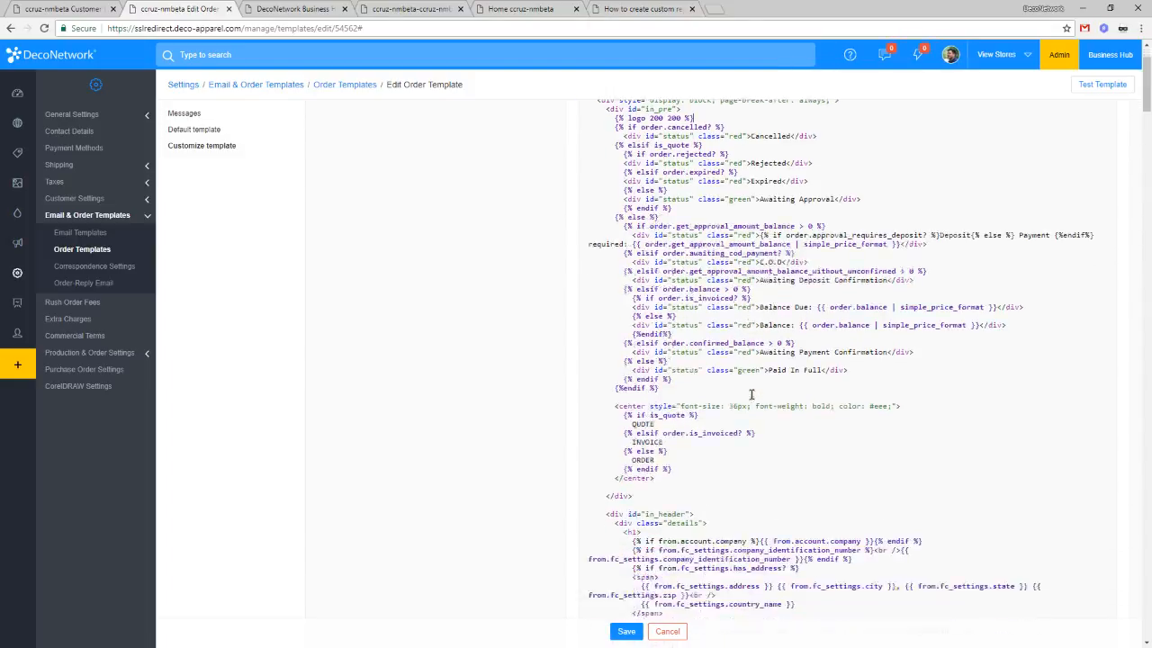
{"action": "scroll", "coordinate": [751, 393], "scroll_direction": "down", "scroll_amount": 1}
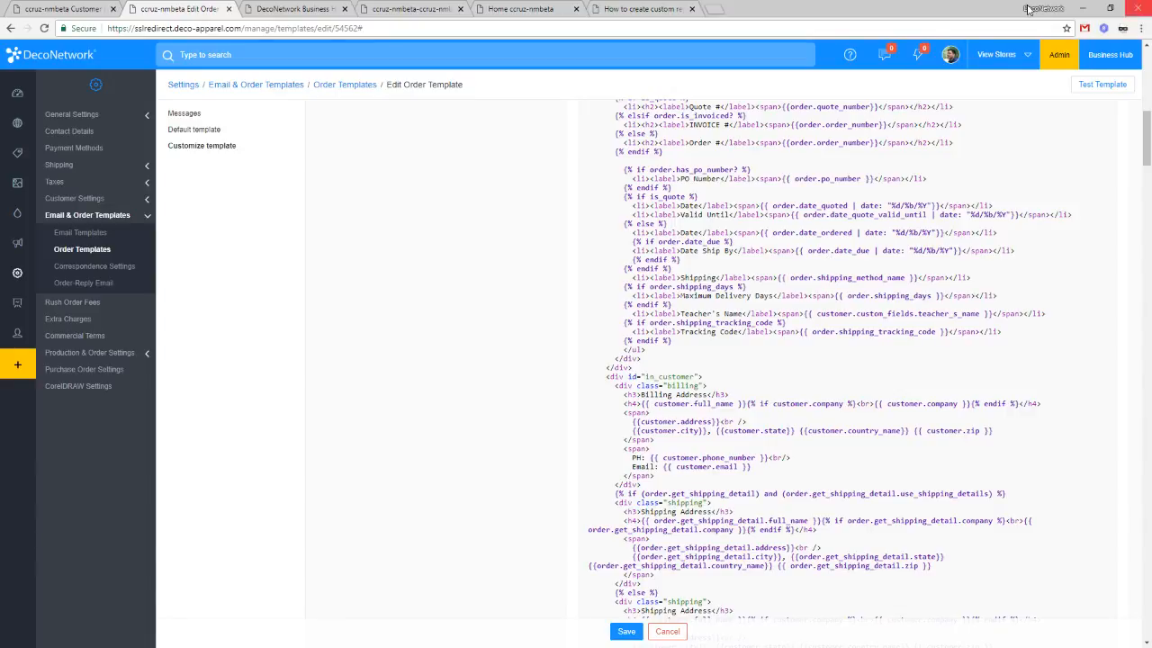
{"action": "left_click", "coordinate": [620, 8]}
{"action": "key", "text": "ctrl+w"}
Step: Close the leftover extra tab, open Decoration Processes, and expand the Transfer process's sections
{"action": "key", "text": "ctrl+w"}
{"action": "key", "text": "ctrl+w"}
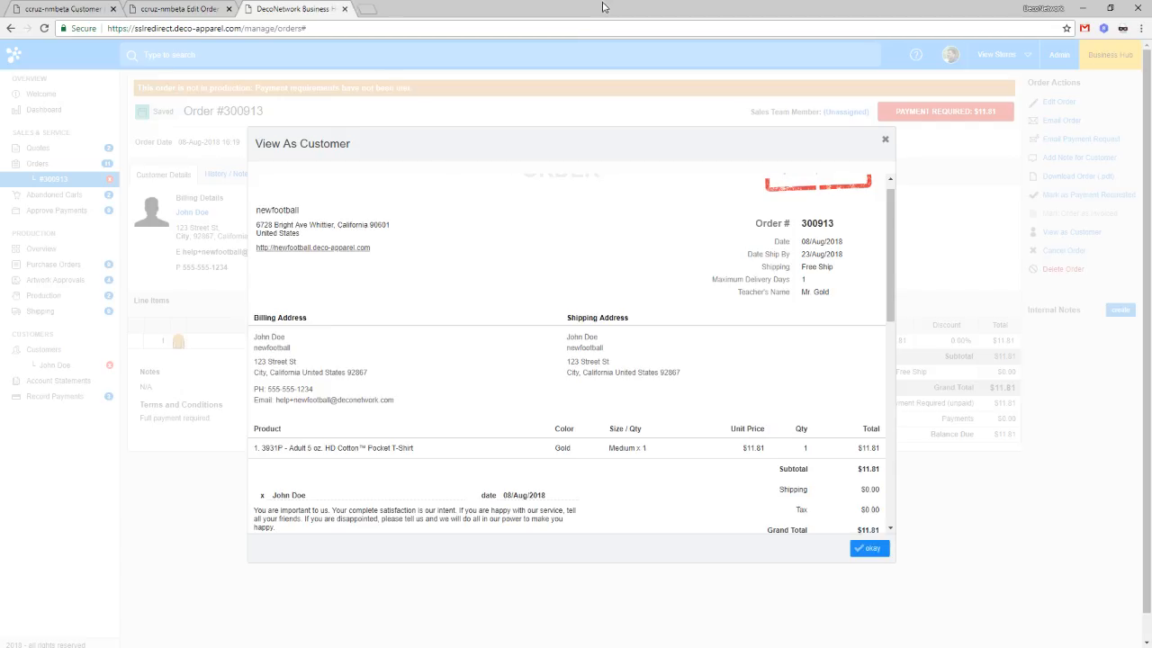
{"action": "key", "text": "ctrl+w"}
{"action": "left_click", "coordinate": [26, 224]}
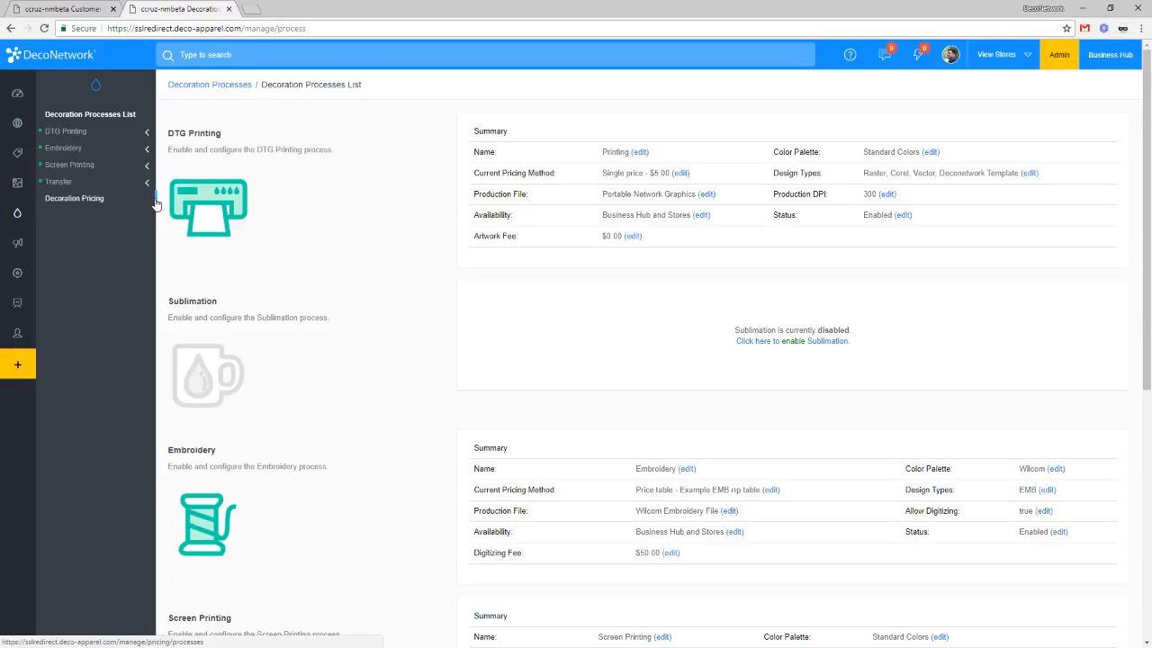
{"action": "left_click", "coordinate": [108, 184]}
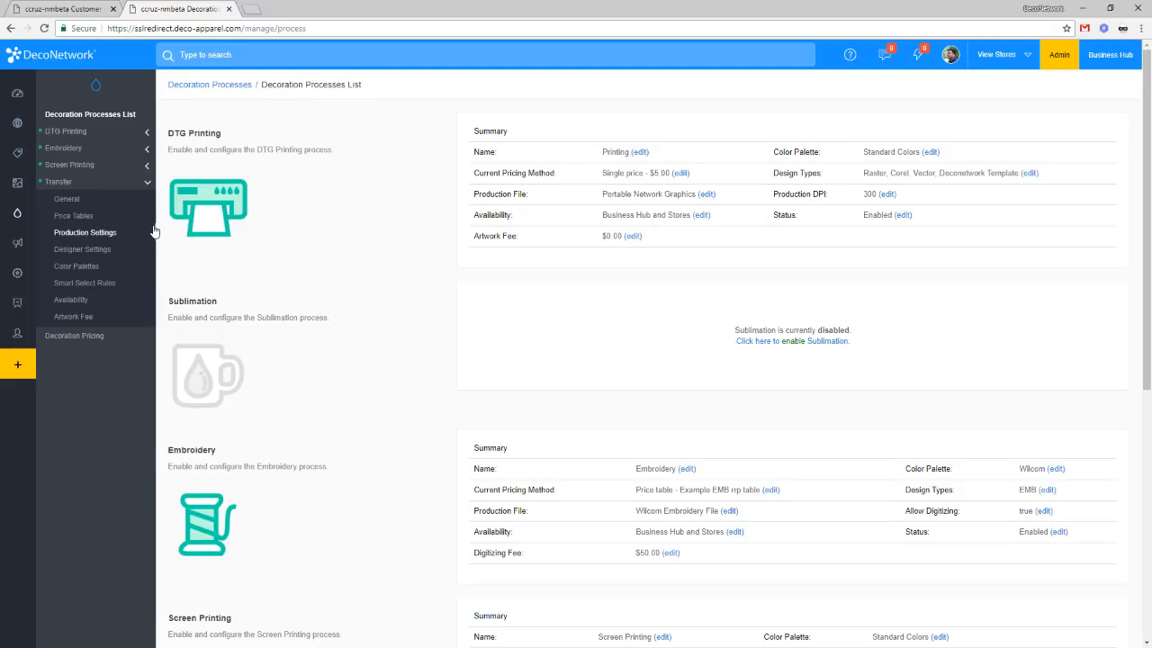
Step: In Transfer's general settings, tick Rename process, enter 'Vinyl Heat Press' as the name, and save
{"action": "left_click", "coordinate": [86, 200]}
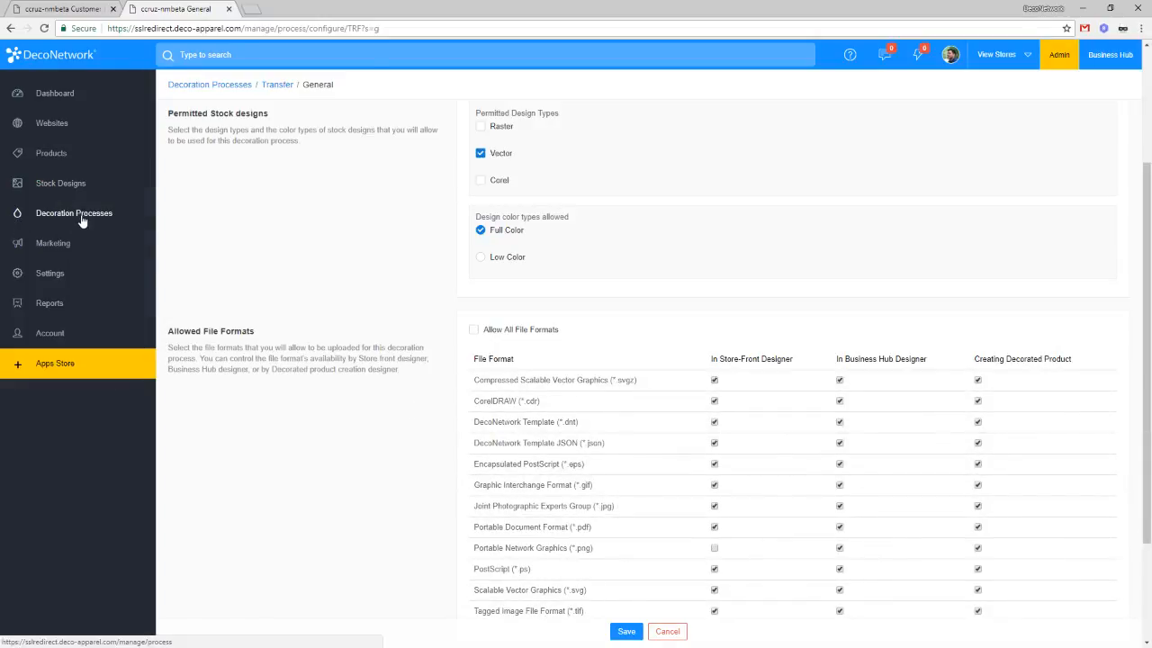
{"action": "scroll", "coordinate": [563, 230], "scroll_direction": "up", "scroll_amount": 2}
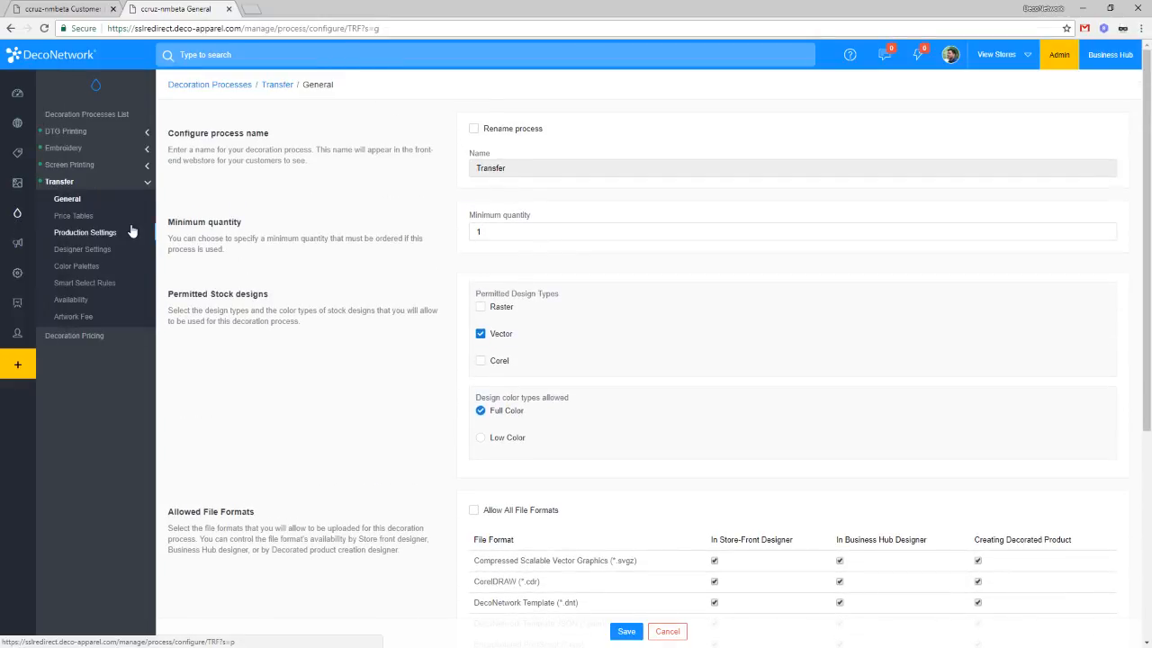
{"action": "left_click", "coordinate": [510, 131]}
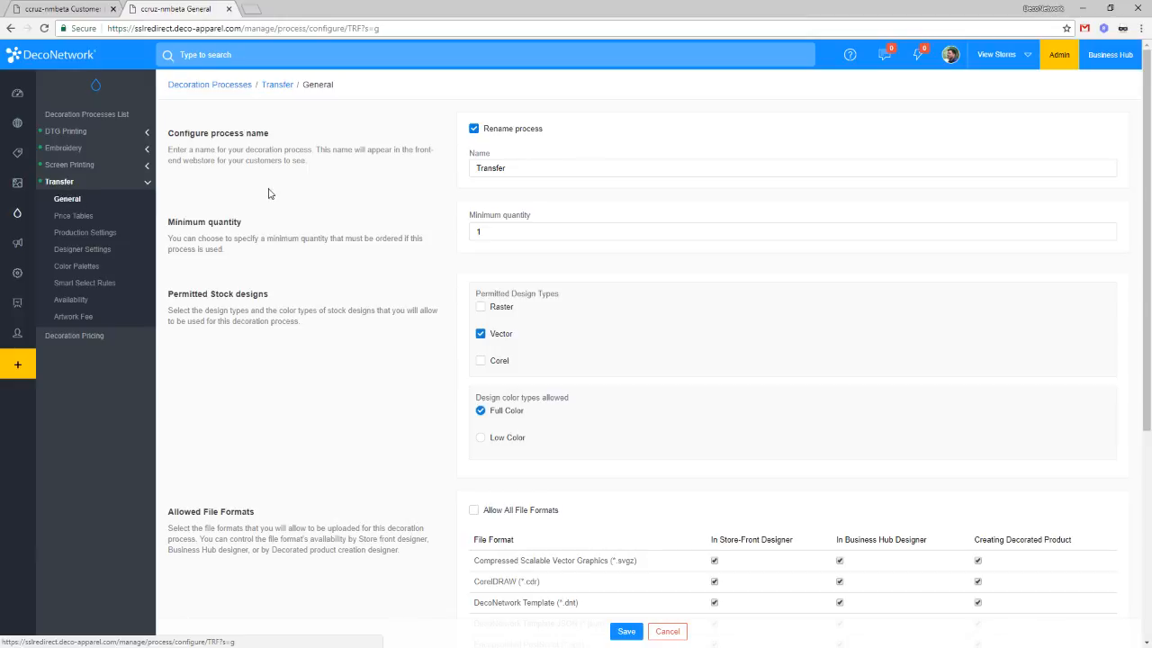
{"action": "double_click", "coordinate": [544, 165]}
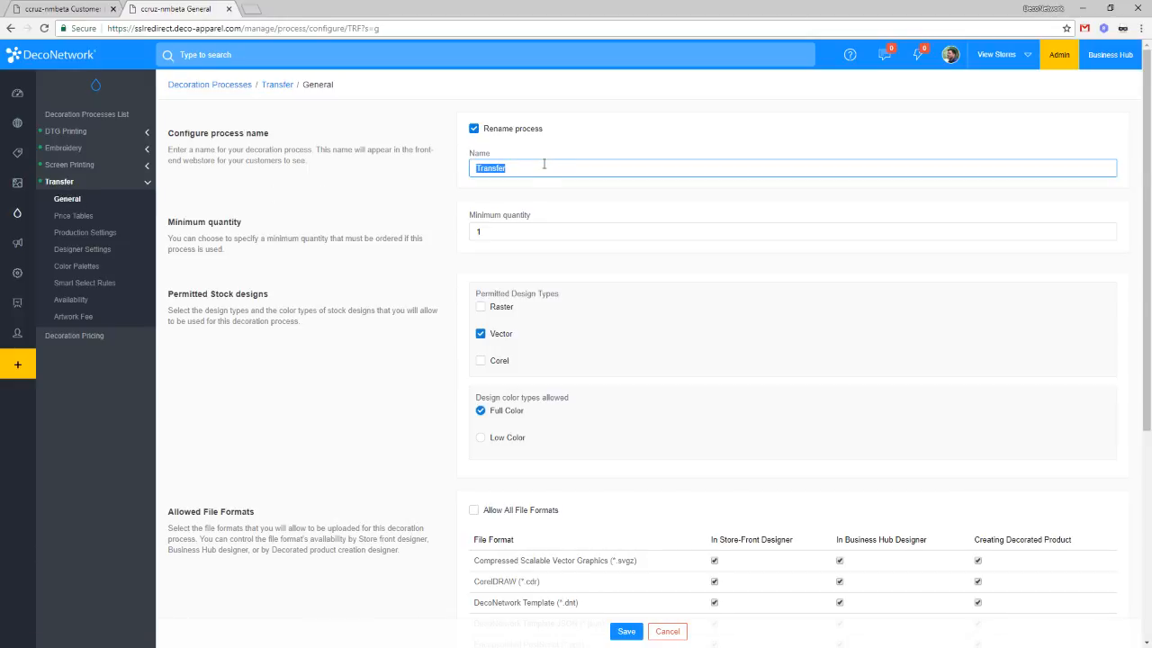
{"action": "type", "text": "Vinyl Heat Press"}
{"action": "left_click", "coordinate": [624, 630]}
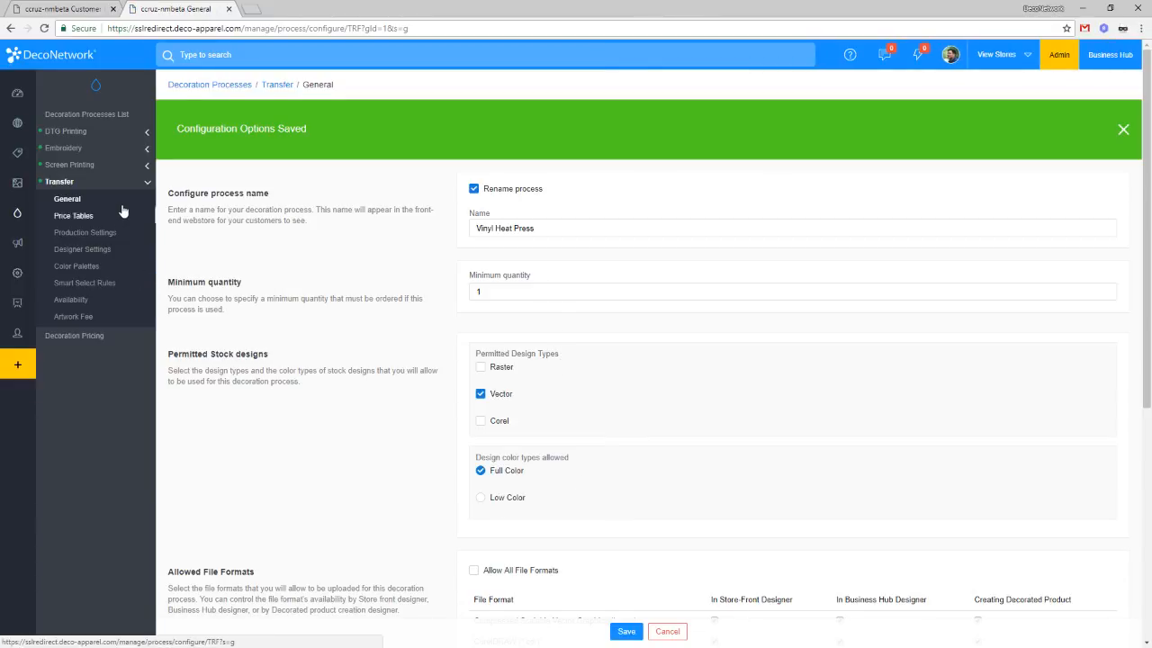
{"action": "left_click", "coordinate": [90, 274]}
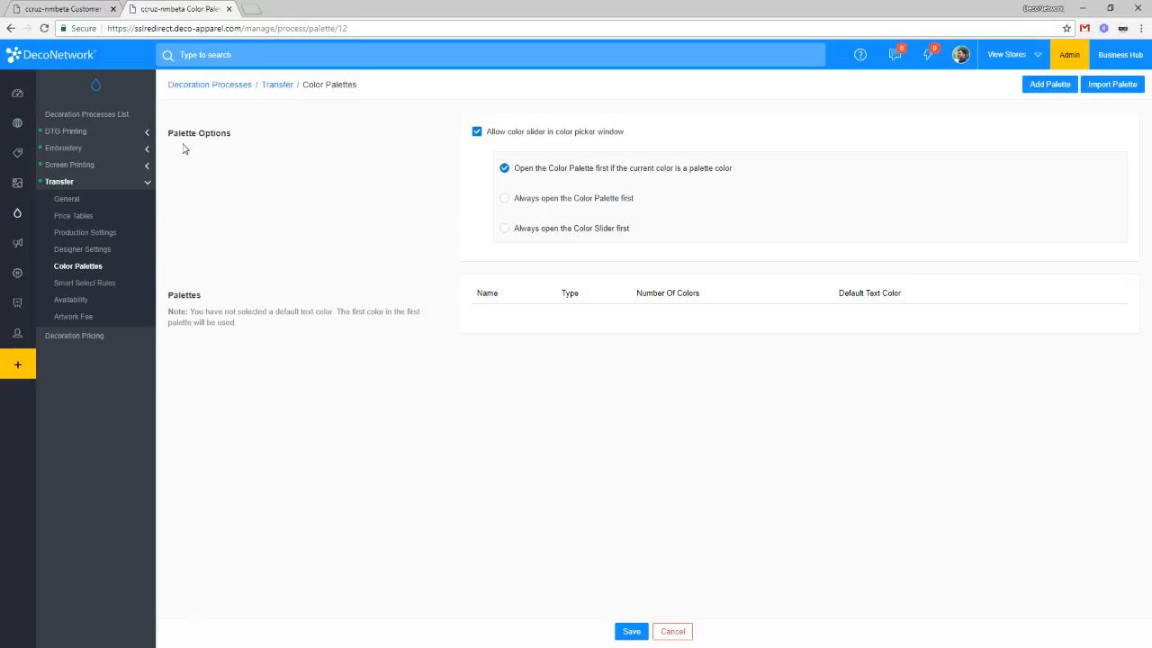
Step: Uncheck 'Allow color slider in color picker window', save the palette options, and begin adding a palette
{"action": "left_click", "coordinate": [493, 137]}
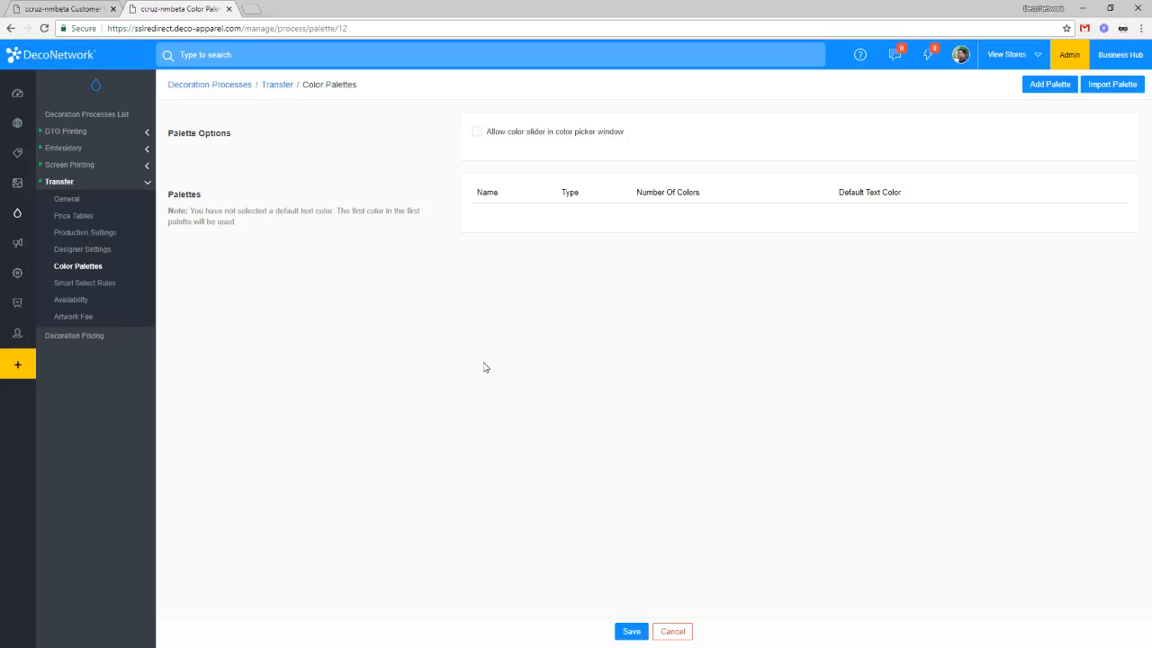
{"action": "left_click", "coordinate": [531, 132]}
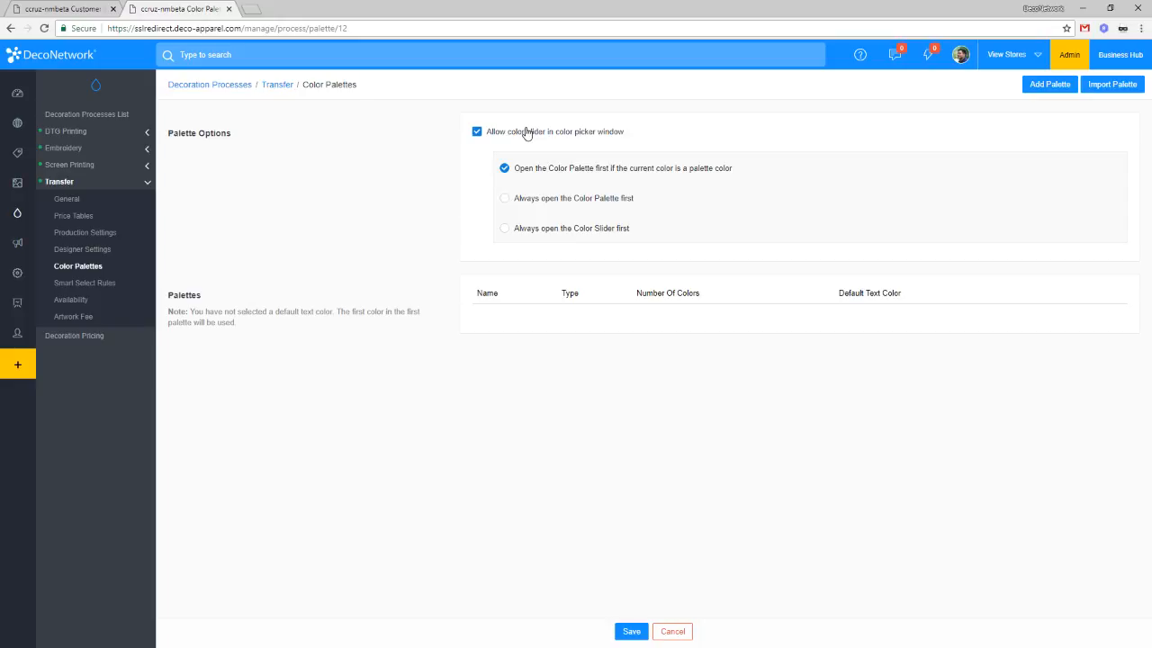
{"action": "left_click", "coordinate": [526, 132]}
{"action": "left_click", "coordinate": [630, 631]}
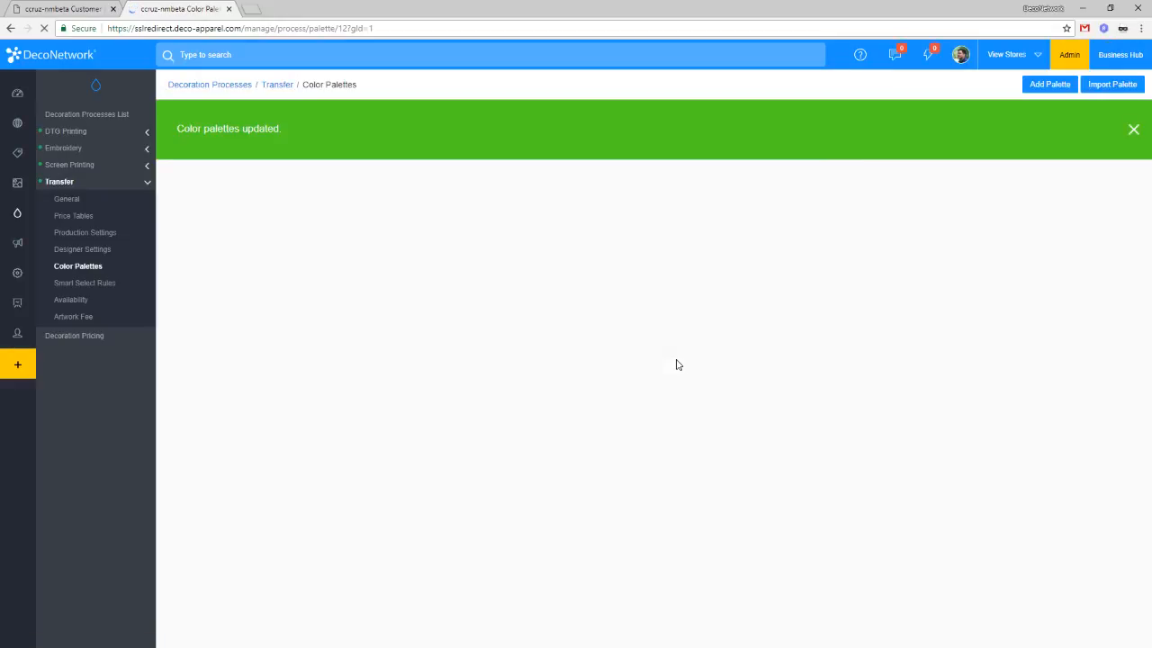
{"action": "left_click", "coordinate": [1133, 129]}
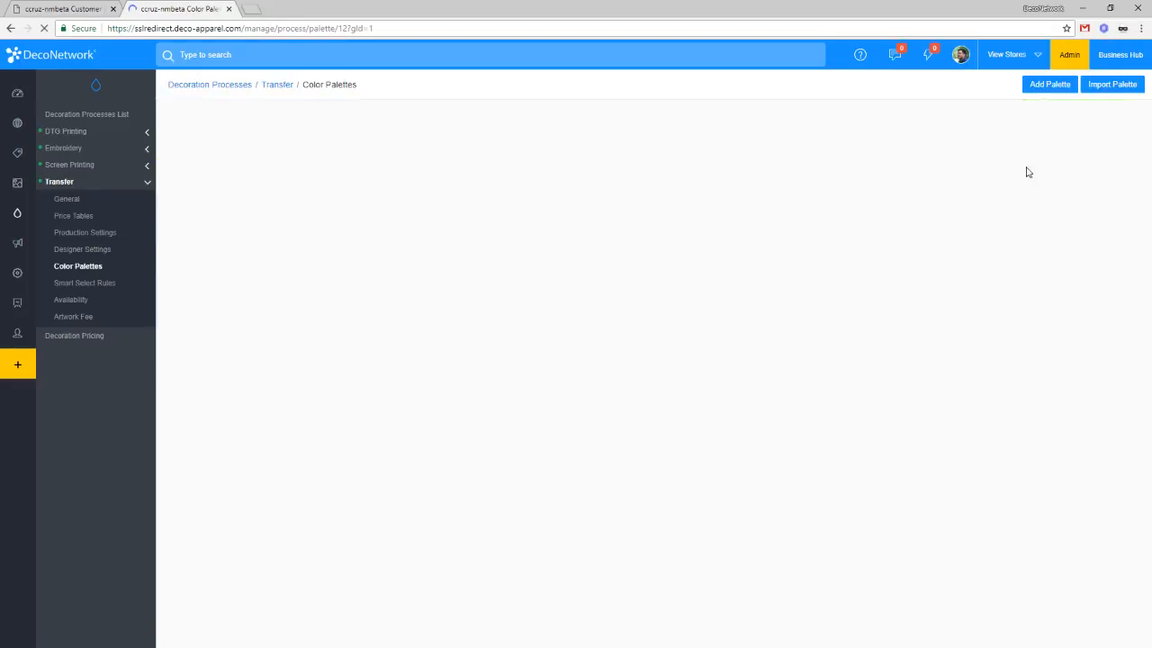
{"action": "left_click", "coordinate": [1049, 86]}
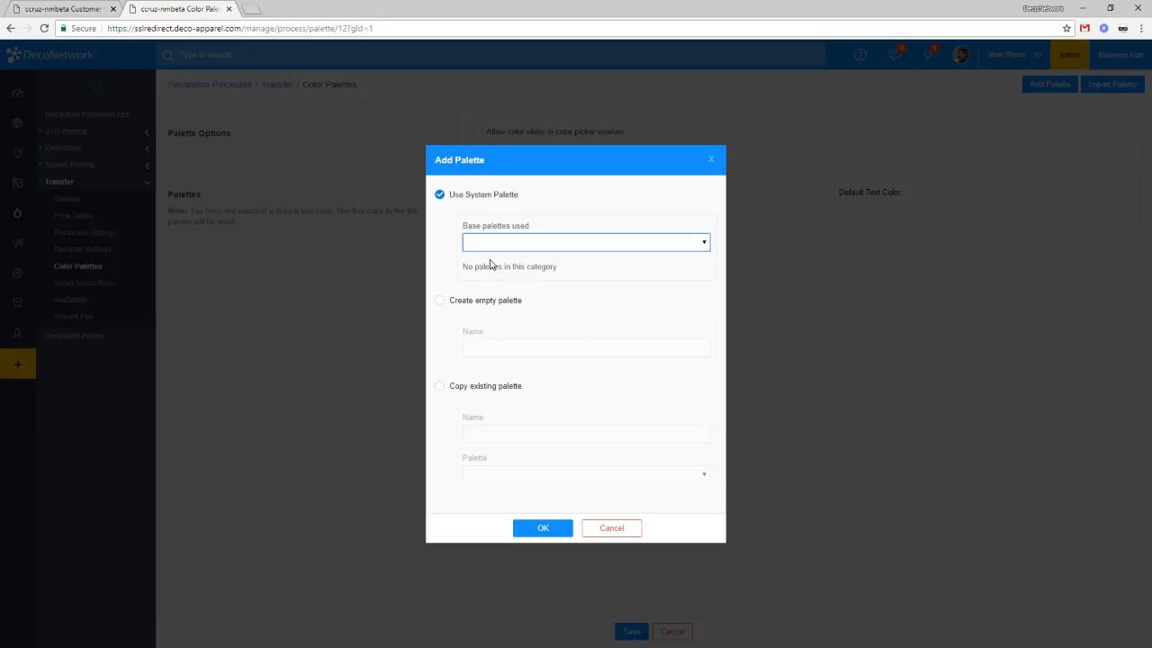
Step: Create an empty palette named 'Vinyl Colors' from the Add Palette options
{"action": "left_click", "coordinate": [487, 306]}
{"action": "left_click", "coordinate": [483, 395]}
{"action": "left_click", "coordinate": [501, 482]}
{"action": "left_click", "coordinate": [495, 429]}
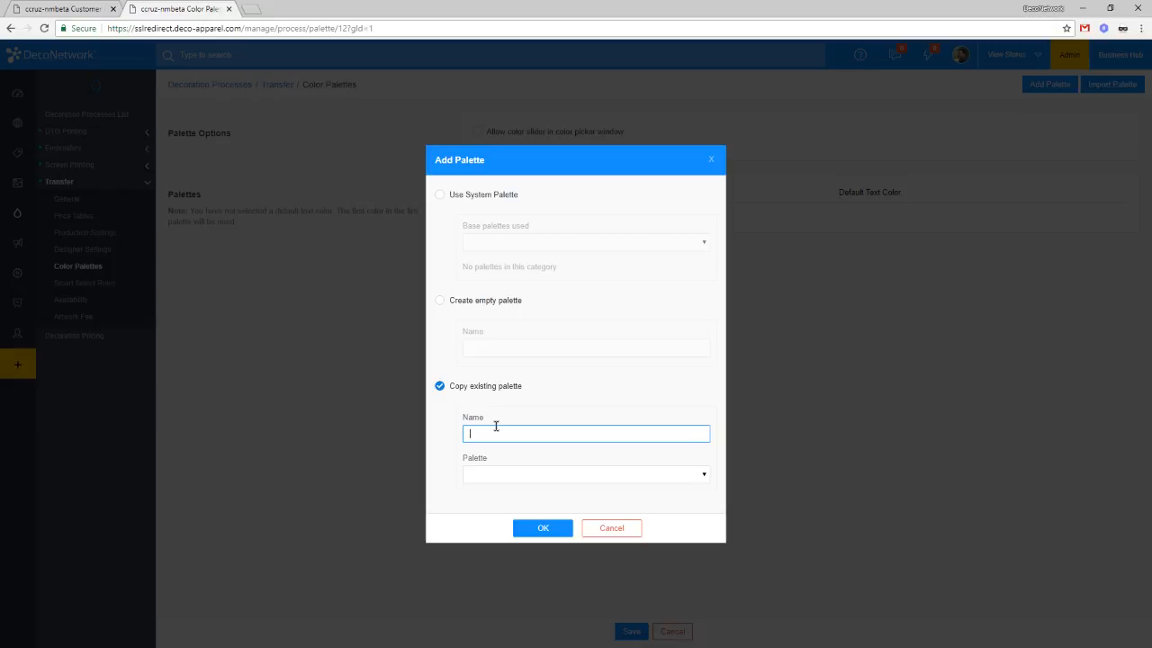
{"action": "left_click", "coordinate": [494, 300]}
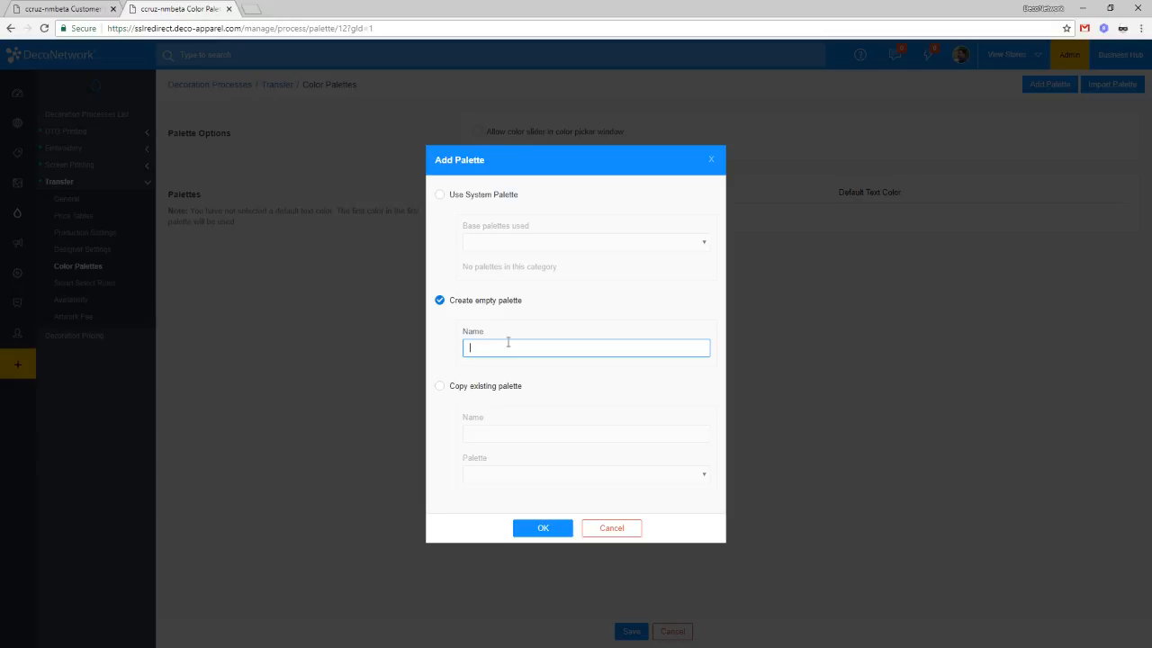
{"action": "type", "text": "V"}
{"action": "type", "text": "olors"}
{"action": "left_click", "coordinate": [540, 529]}
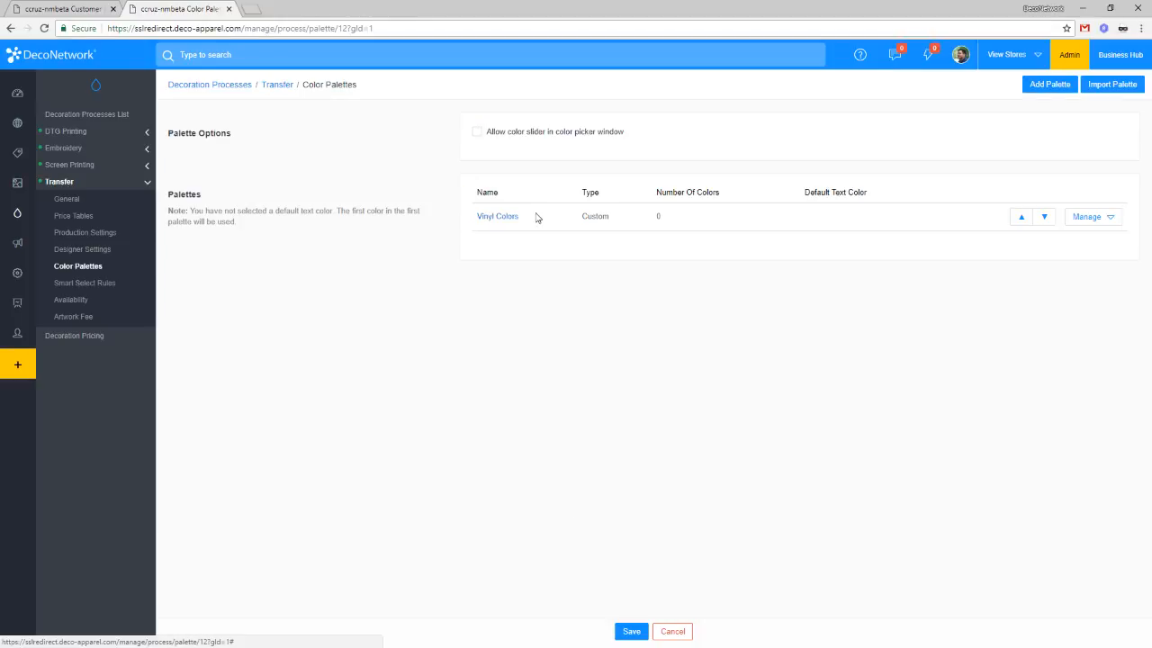
Step: Open Vinyl Colors for editing and try the RGB, HTML, then CMYK entry methods
{"action": "left_click", "coordinate": [1111, 221]}
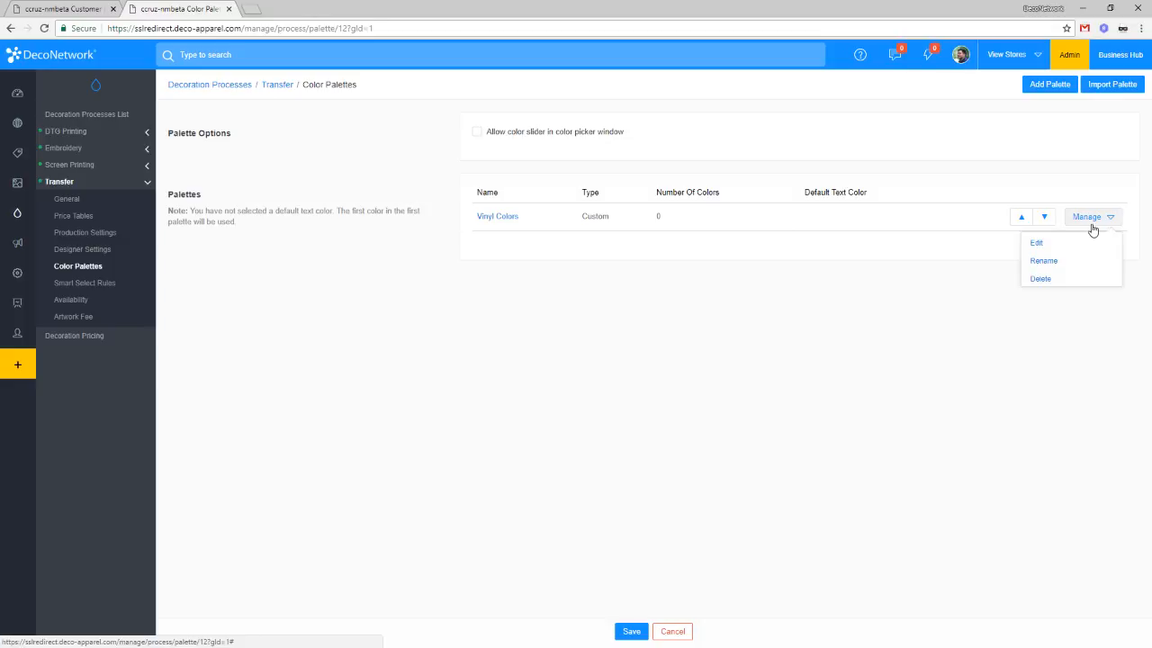
{"action": "left_click", "coordinate": [1035, 245]}
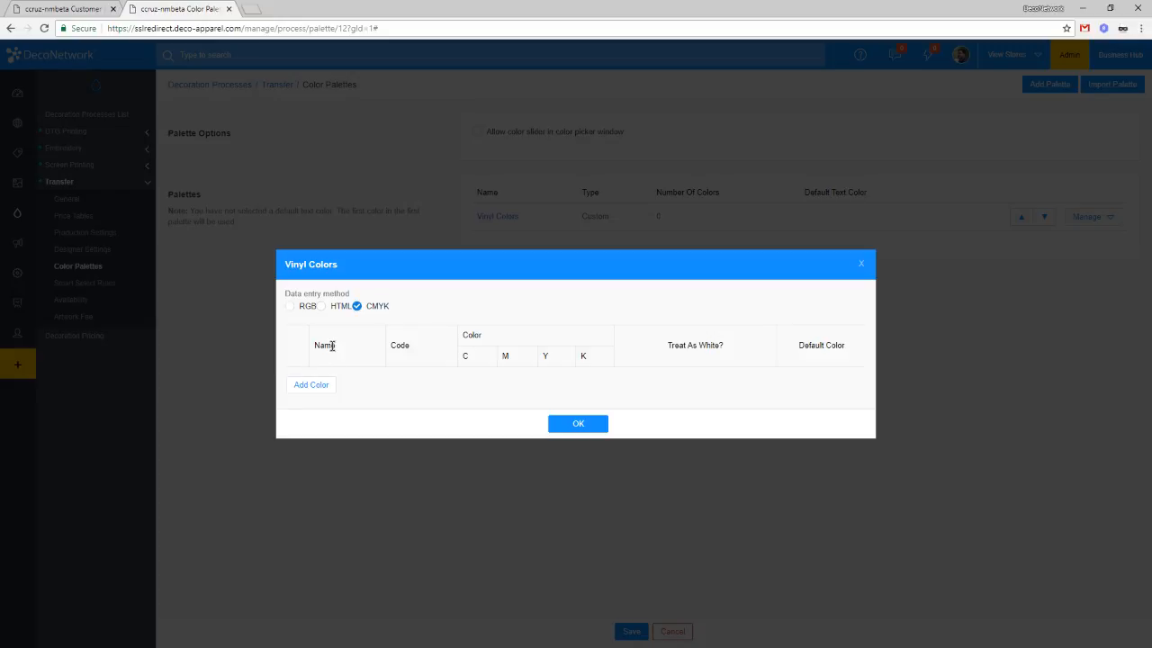
{"action": "left_click", "coordinate": [304, 308]}
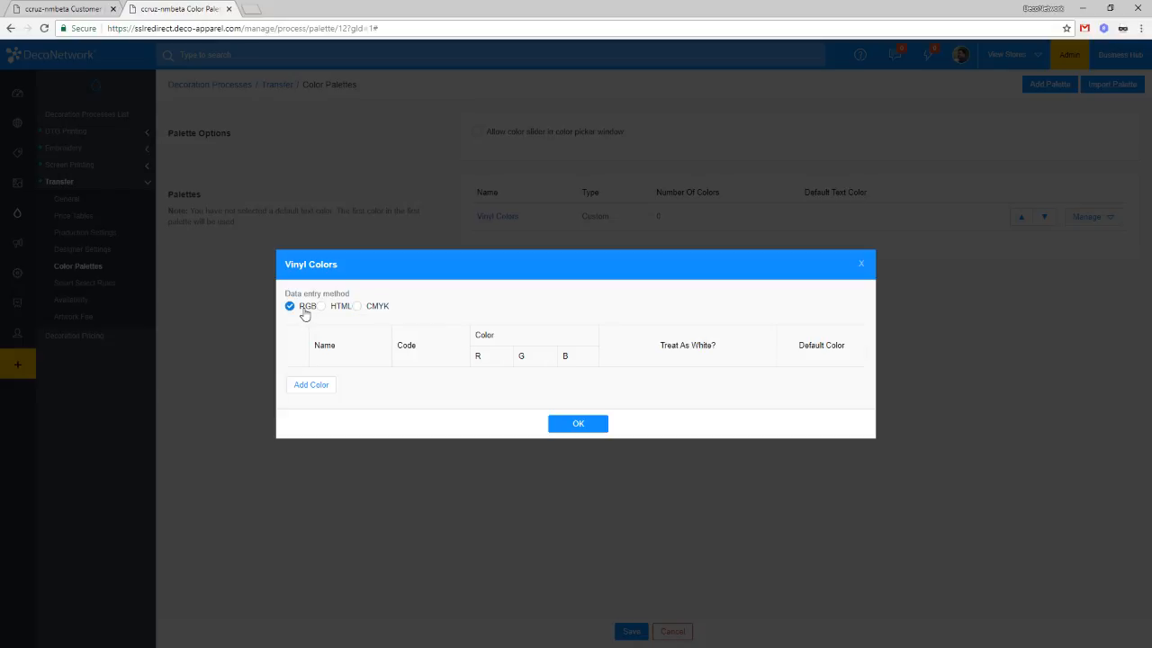
{"action": "left_click", "coordinate": [331, 310]}
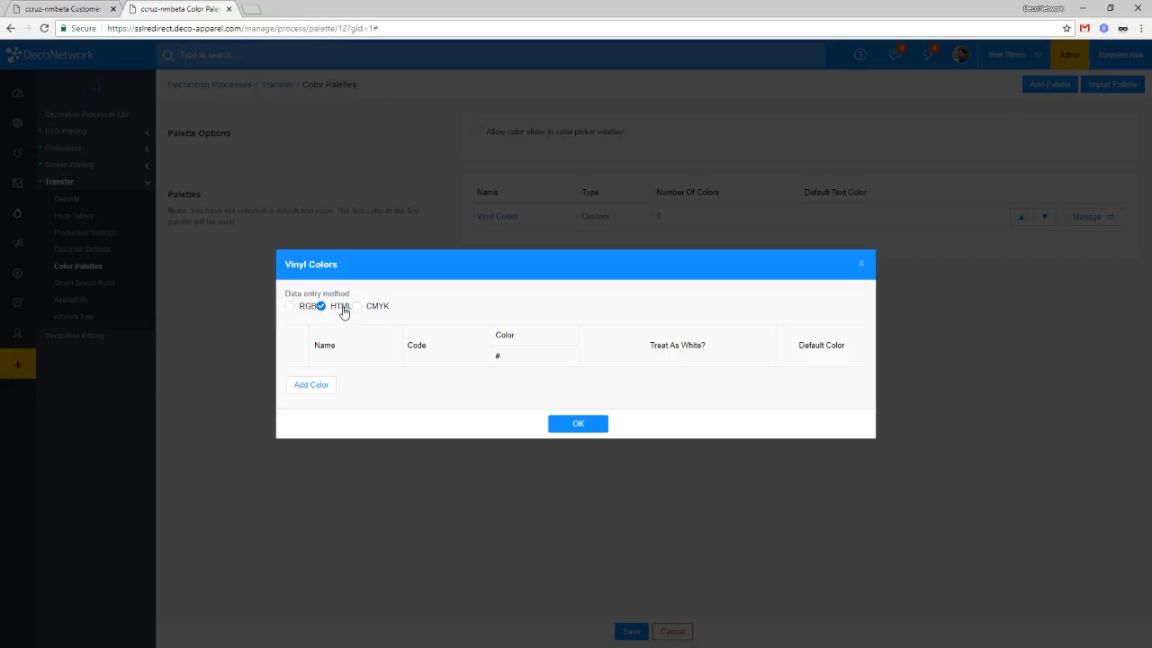
{"action": "left_click", "coordinate": [370, 310]}
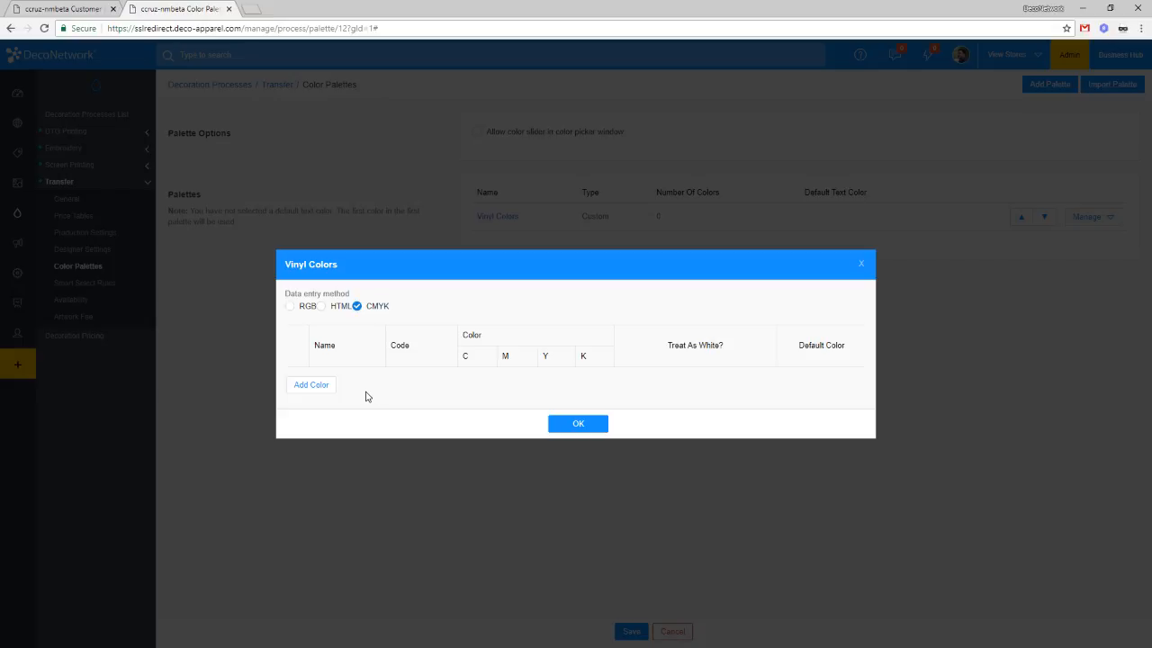
Step: Switch Vinyl Colors to RGB entry and add nine blank rows at 255, 255, 255
{"action": "left_click", "coordinate": [315, 388]}
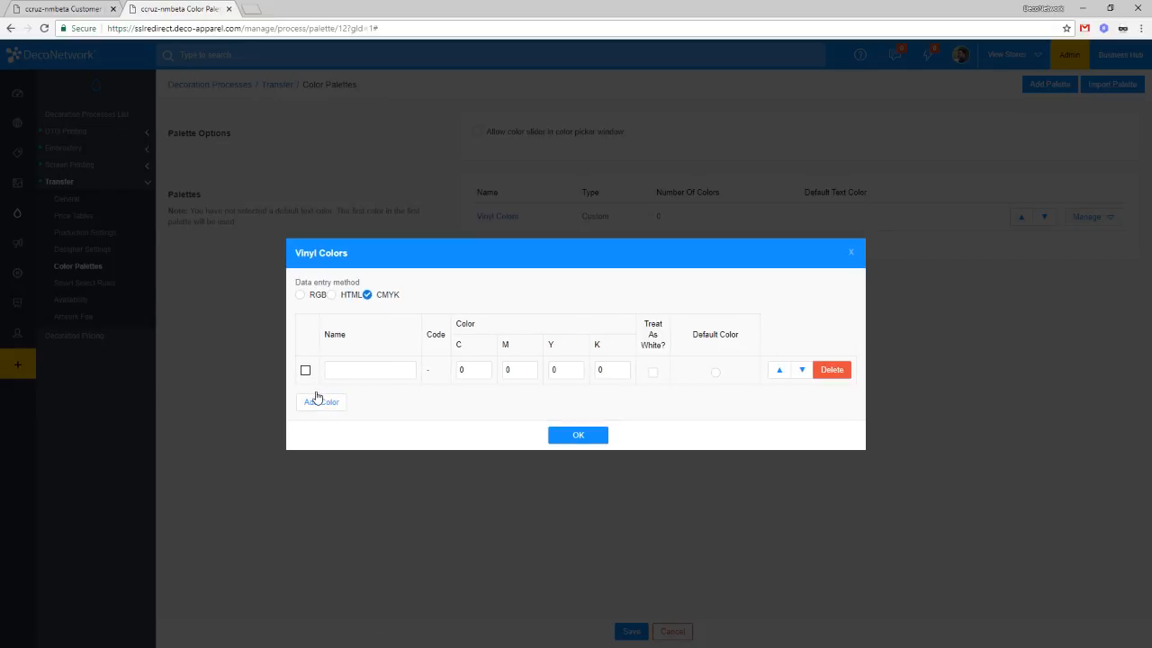
{"action": "left_click", "coordinate": [315, 295]}
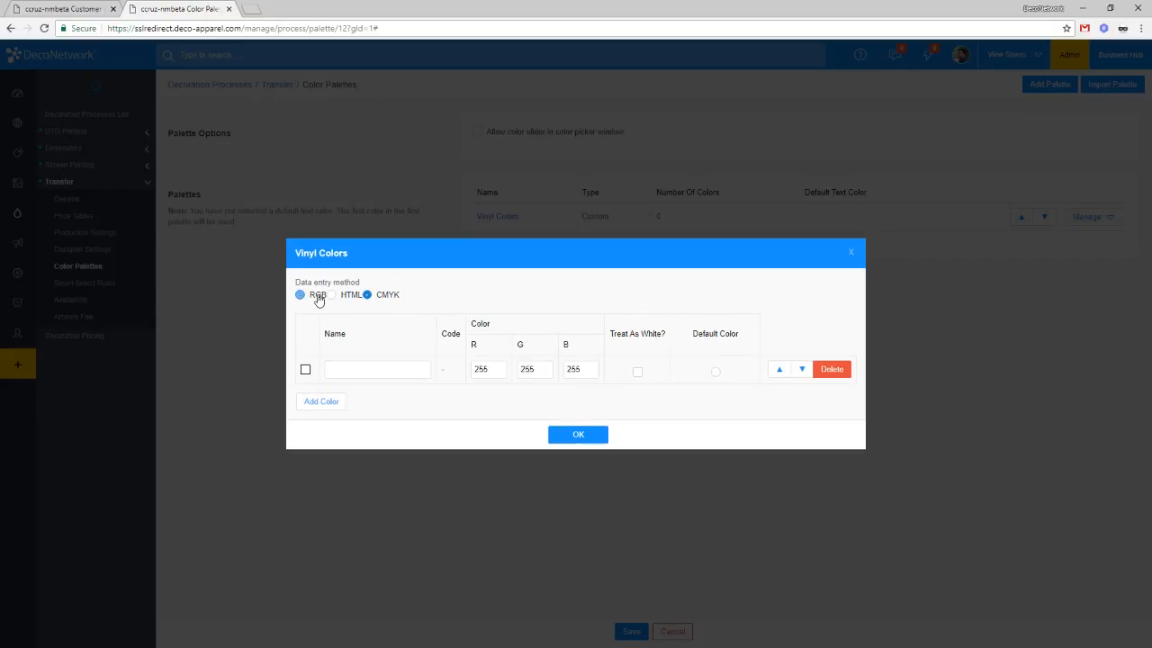
{"action": "left_click", "coordinate": [322, 404]}
{"action": "left_click", "coordinate": [325, 414]}
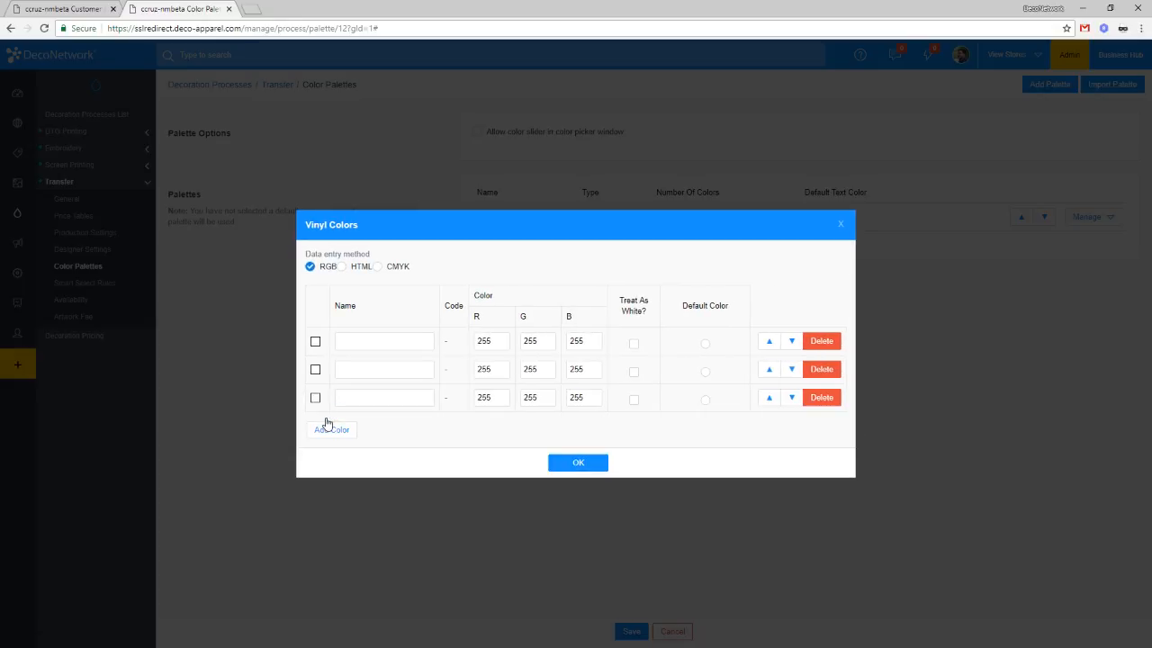
{"action": "left_click", "coordinate": [334, 429]}
{"action": "left_click", "coordinate": [339, 445]}
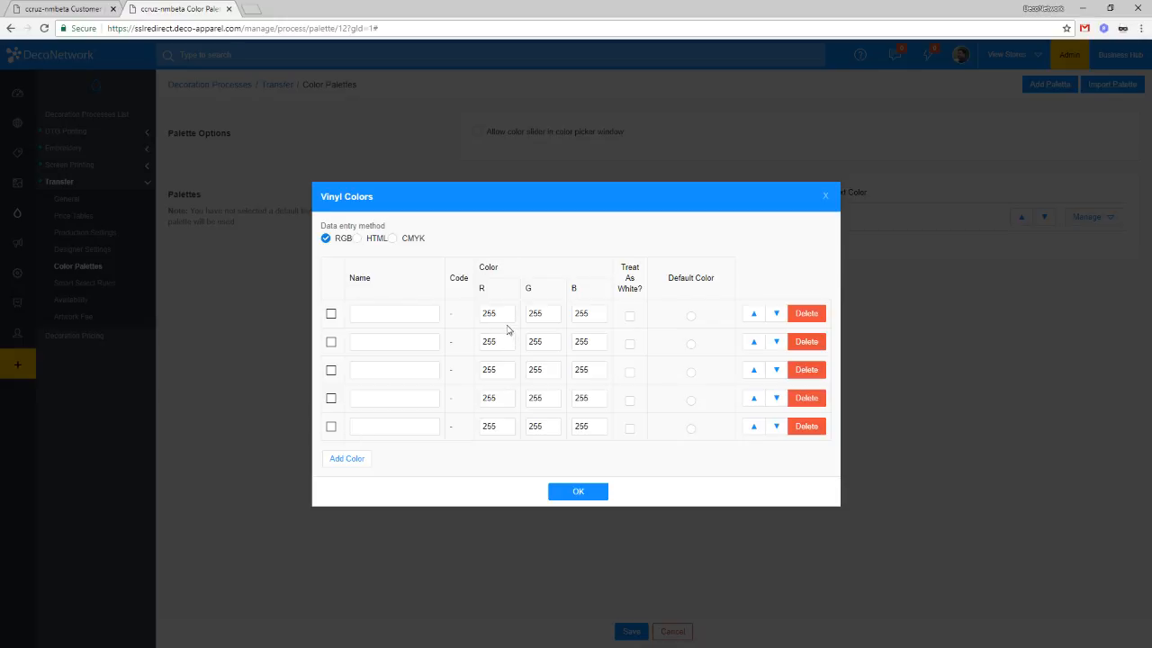
{"action": "left_click", "coordinate": [356, 461]}
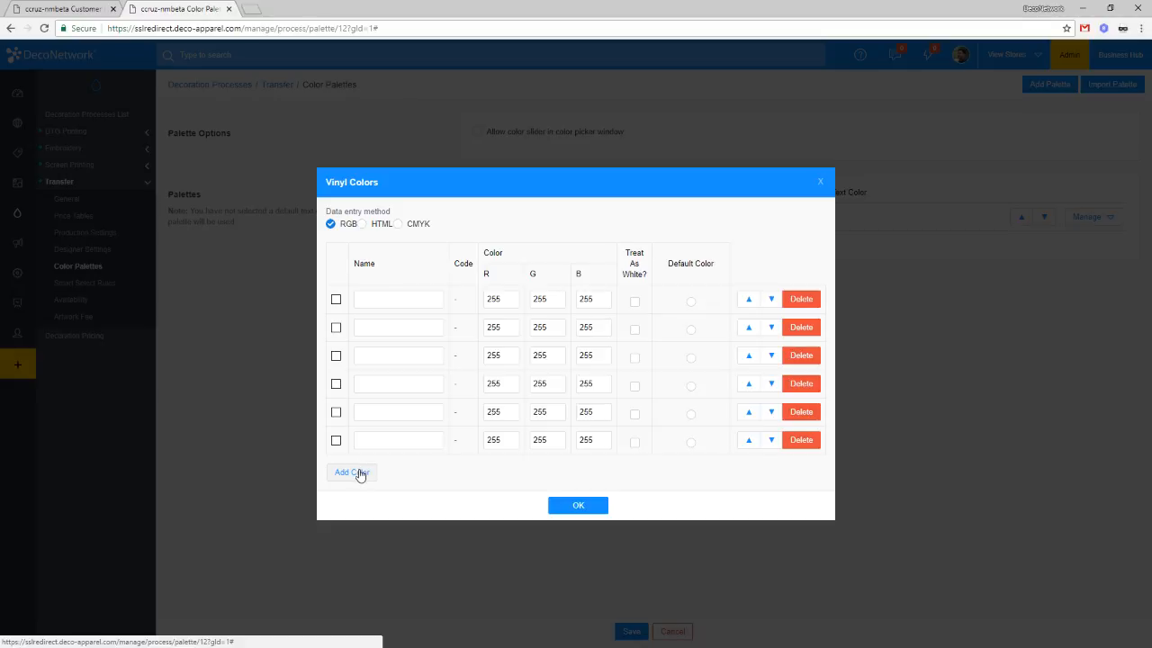
{"action": "left_click", "coordinate": [359, 469]}
{"action": "left_click", "coordinate": [361, 483]}
{"action": "left_click", "coordinate": [368, 505]}
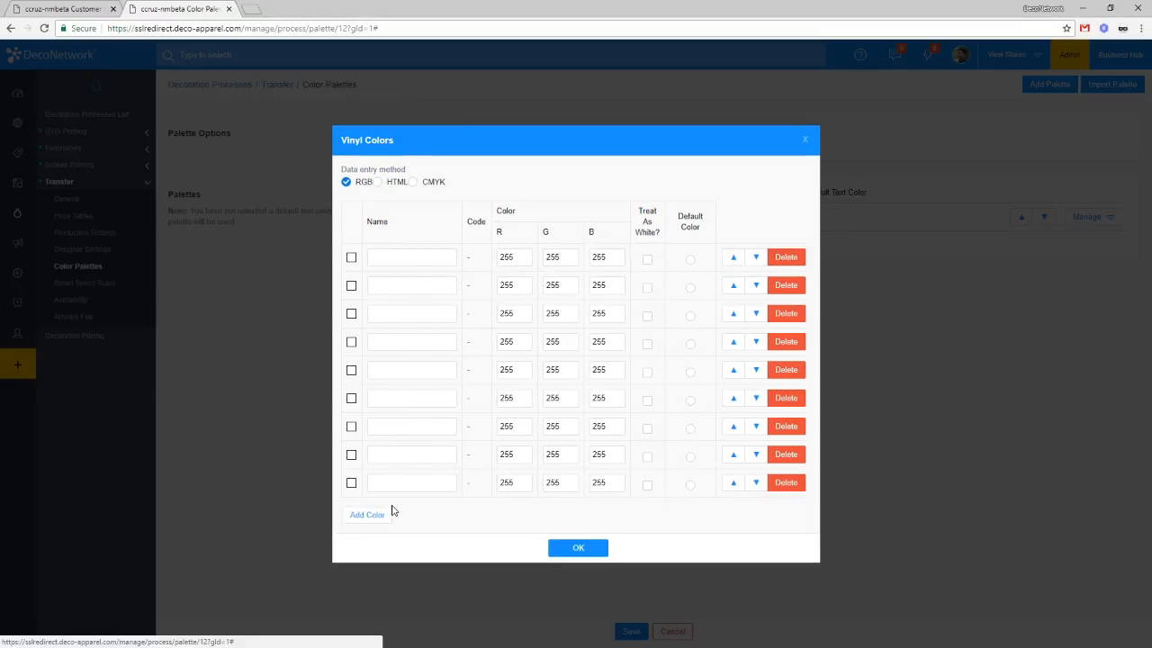
{"action": "left_click", "coordinate": [416, 261]}
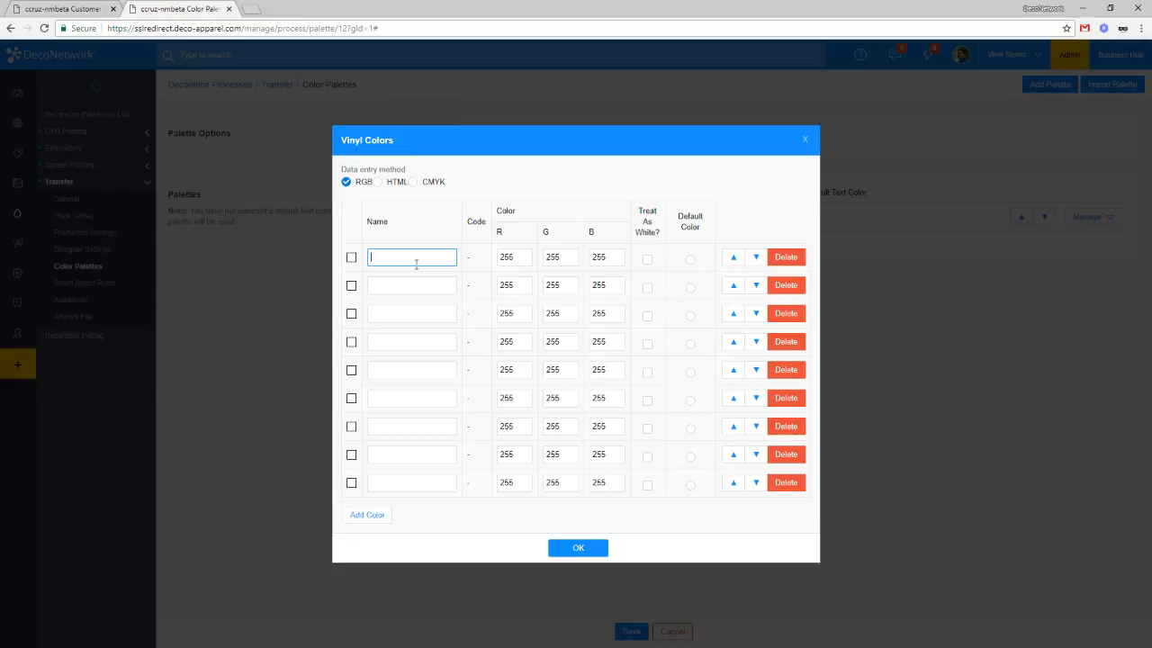
Step: Name the first row White and add Black with RGB 0, 0, 0
{"action": "type", "text": "White"}
{"action": "left_click", "coordinate": [428, 285]}
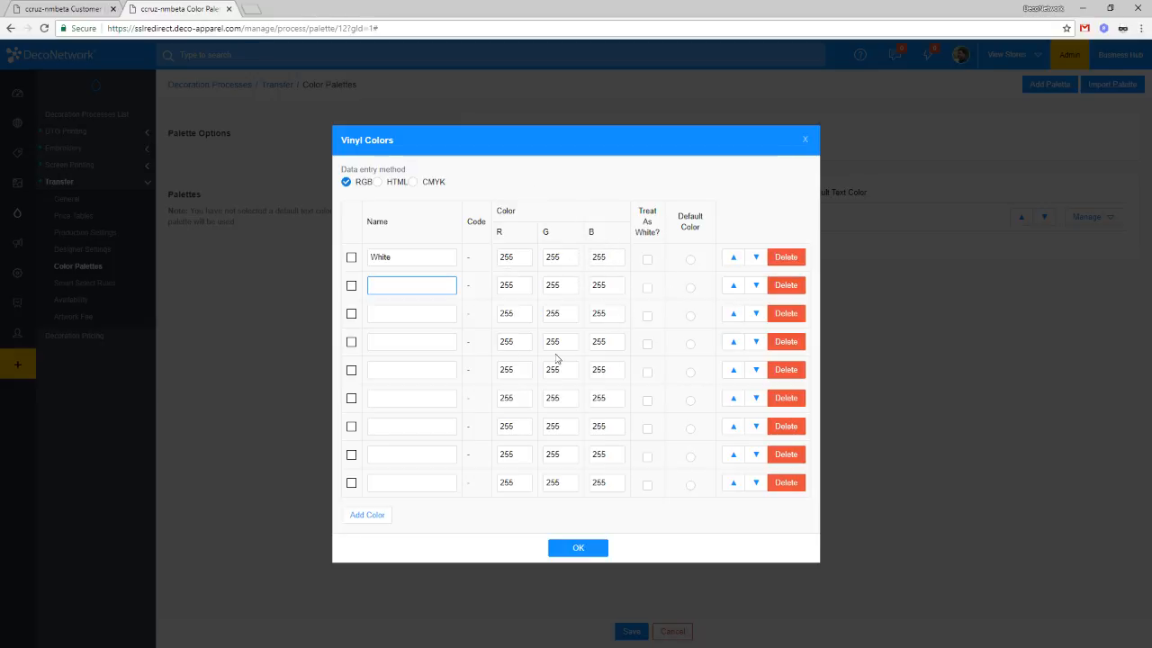
{"action": "type", "text": "Black"}
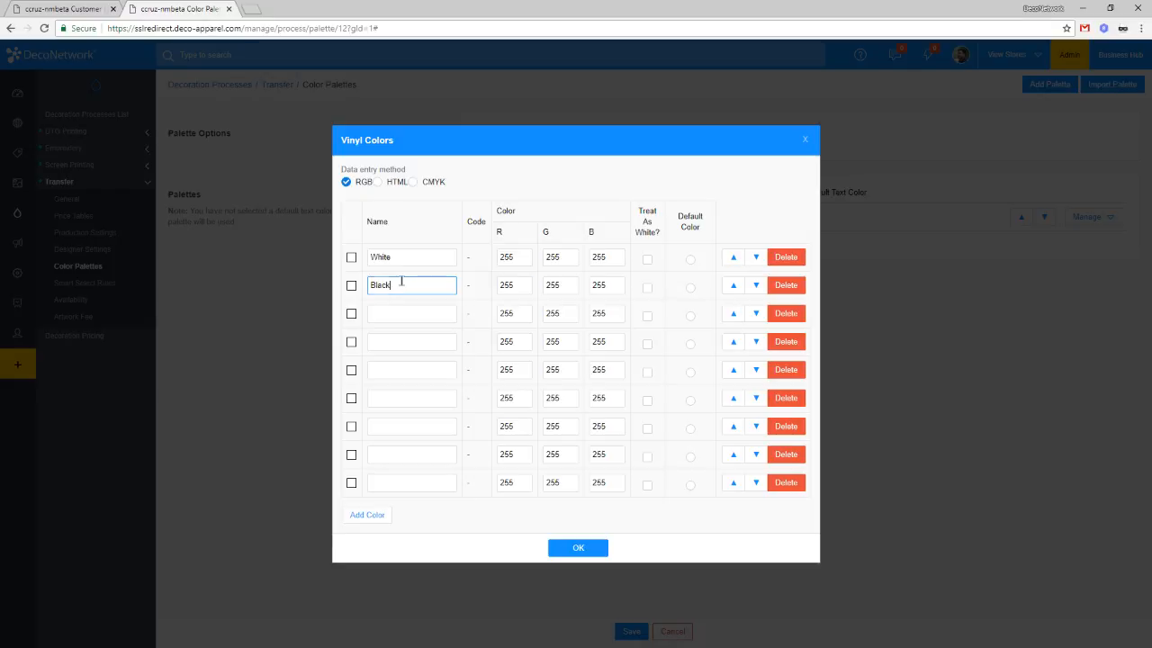
{"action": "key", "text": "Tab"}
{"action": "type", "text": "0"}
{"action": "key", "text": "Tab"}
{"action": "type", "text": "0"}
{"action": "key", "text": "Tab"}
{"action": "type", "text": "0"}
Step: Add the Red and Green rows, zeroing their unused RGB channels
{"action": "left_click", "coordinate": [404, 309]}
{"action": "type", "text": "Red"}
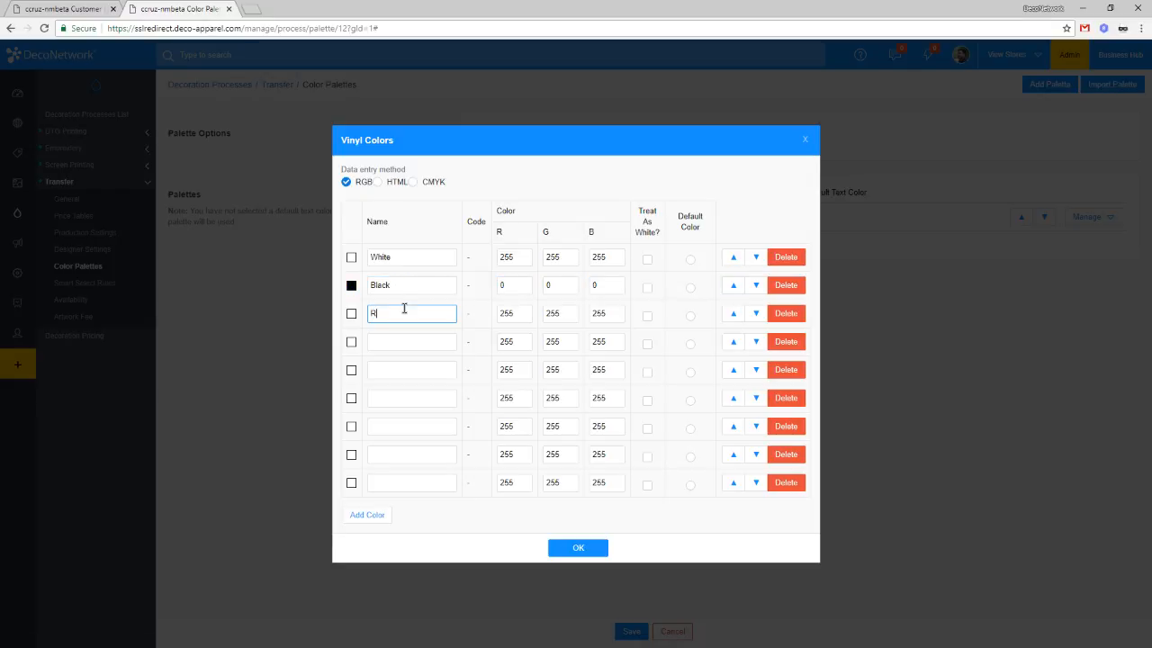
{"action": "key", "text": "Tab"}
{"action": "key", "text": "Tab"}
{"action": "type", "text": "0"}
{"action": "key", "text": "Tab"}
{"action": "type", "text": "0"}
{"action": "key", "text": "Tab"}
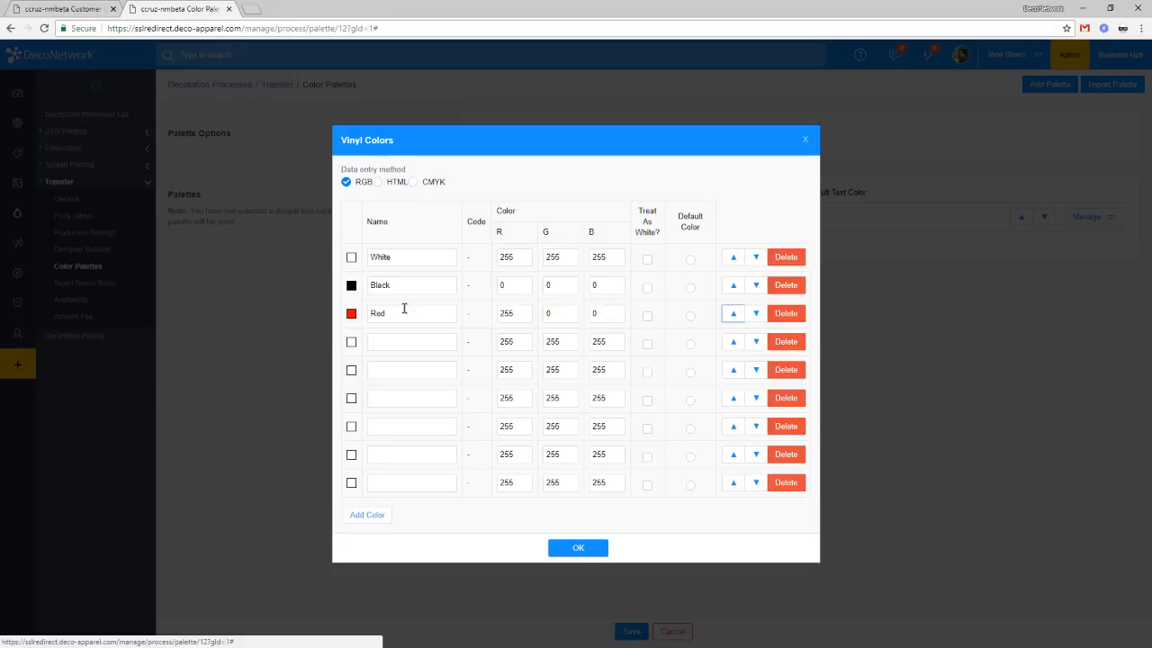
{"action": "left_click", "coordinate": [424, 348]}
{"action": "type", "text": "Green"}
{"action": "key", "text": "Tab"}
{"action": "key", "text": "Tab"}
{"action": "key", "text": "shift+Tab"}
{"action": "type", "text": "0"}
{"action": "key", "text": "Tab"}
{"action": "key", "text": "Tab"}
{"action": "type", "text": "0"}
{"action": "key", "text": "Tab"}
Step: Add Blue with red and green set to 0
{"action": "left_click", "coordinate": [424, 373]}
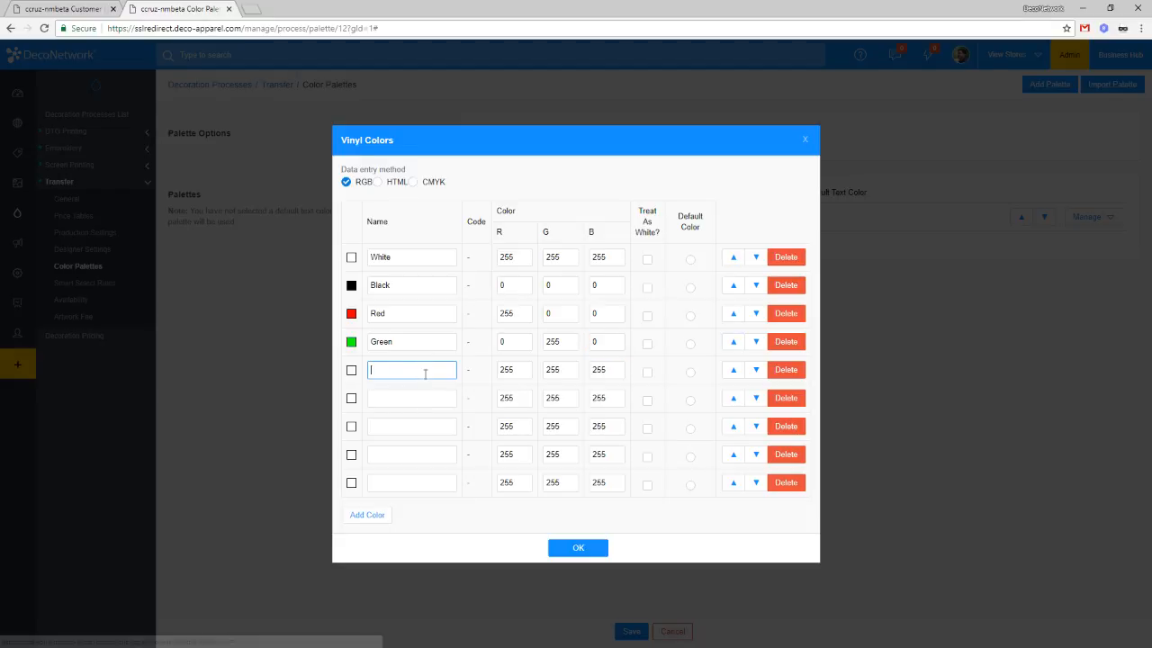
{"action": "type", "text": "Blue"}
{"action": "key", "text": "Tab"}
{"action": "type", "text": "0"}
{"action": "key", "text": "Tab"}
{"action": "type", "text": "0"}
{"action": "key", "text": "Tab"}
{"action": "left_click", "coordinate": [442, 398]}
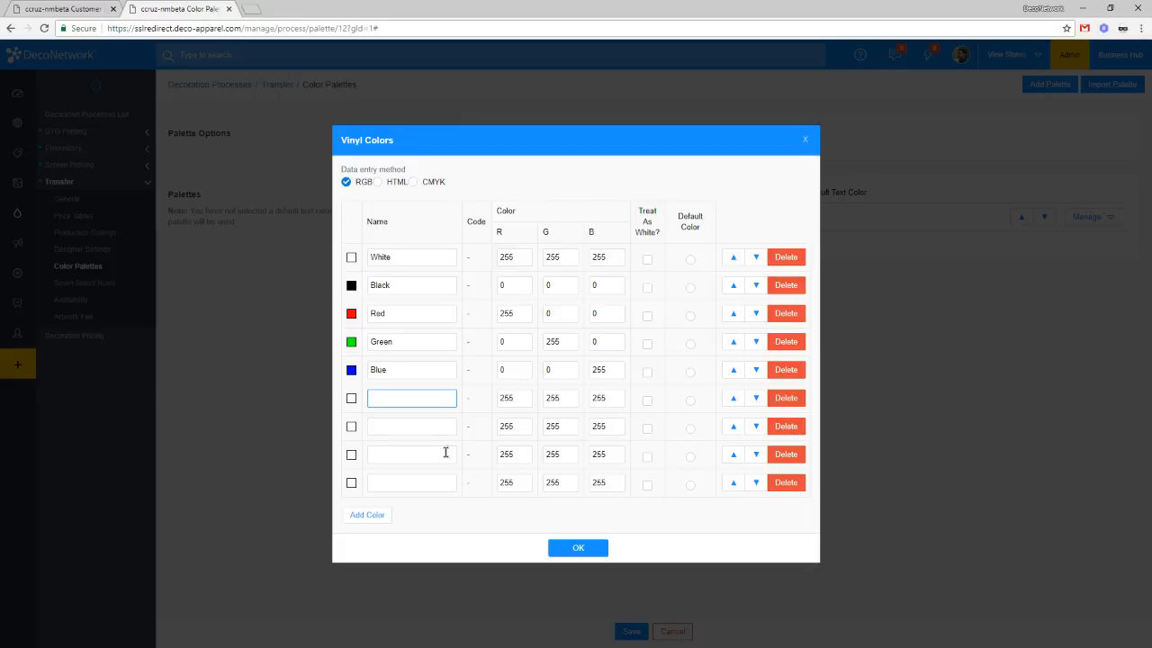
Step: Add Yellow with blue 0 and Magenta with green 0
{"action": "left_click_drag", "start_coordinate": [602, 398], "coordinate": [569, 398]}
{"action": "type", "text": "0"}
{"action": "left_click", "coordinate": [432, 402]}
{"action": "type", "text": "Yellow"}
{"action": "key", "text": "Tab"}
{"action": "double_click", "coordinate": [550, 426]}
{"action": "type", "text": "0"}
{"action": "key", "text": "Tab"}
{"action": "left_click", "coordinate": [431, 428]}
{"action": "type", "text": "Magenta"}
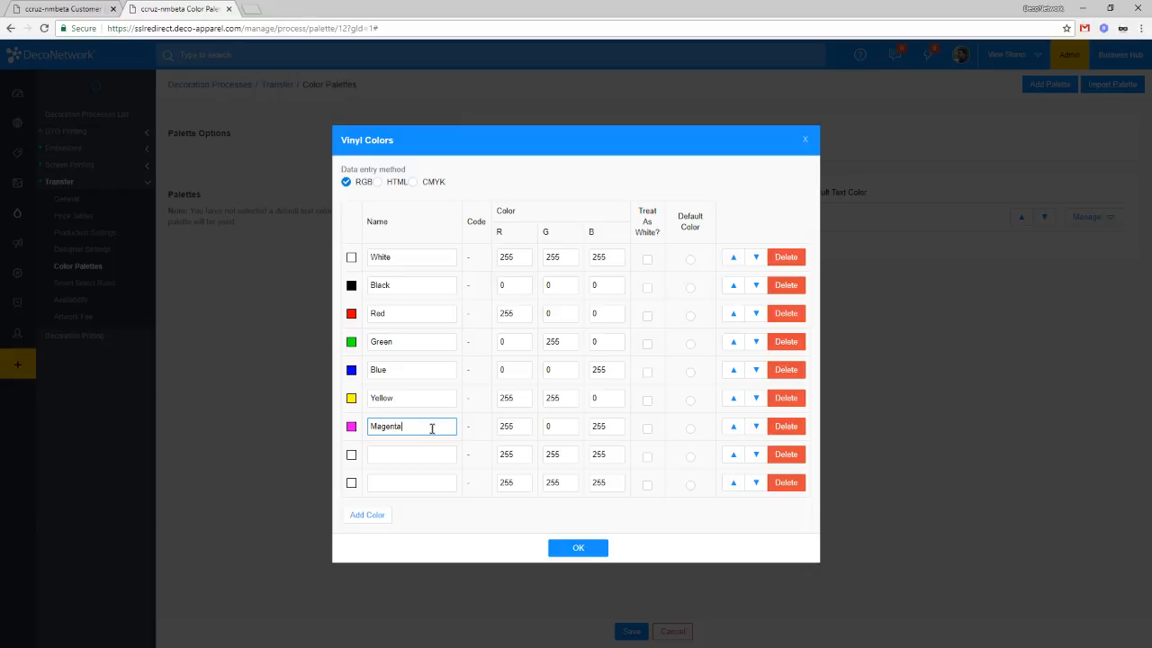
Step: Set the eighth row's red value to 0 and name it Cyan
{"action": "double_click", "coordinate": [511, 455]}
{"action": "key", "text": "BackSpace"}
{"action": "key", "text": "Tab"}
{"action": "left_click", "coordinate": [527, 457]}
{"action": "type", "text": "0"}
{"action": "key", "text": "Tab"}
{"action": "left_click", "coordinate": [403, 454]}
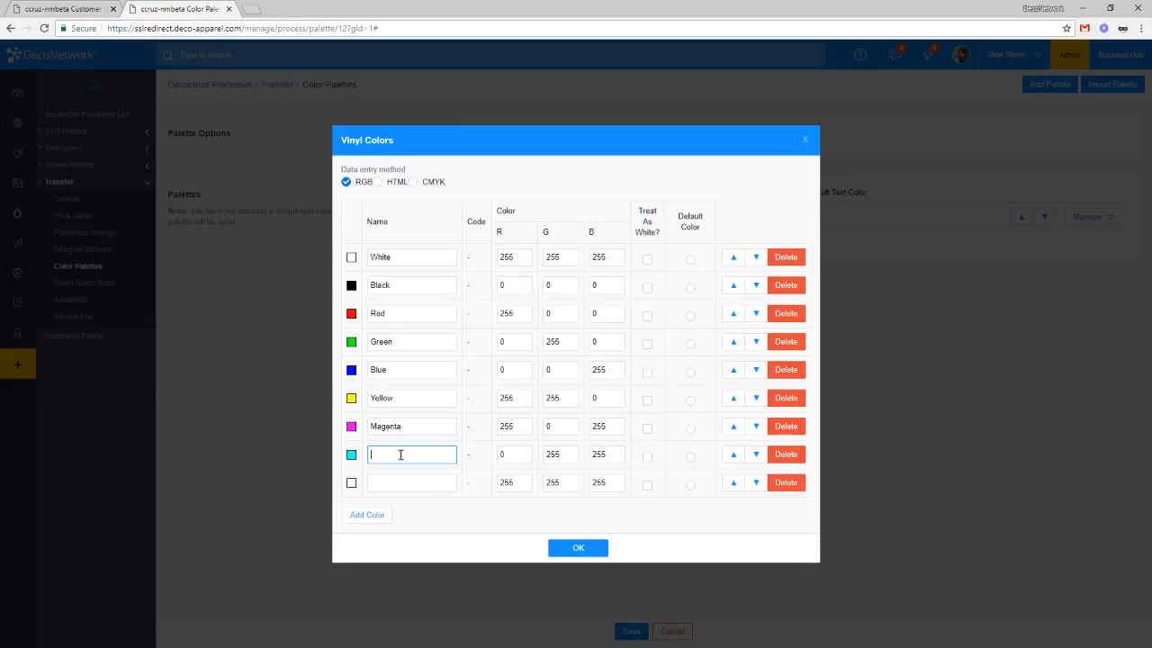
{"action": "type", "text": "Cyan"}
Step: Set the last row to 128, 128, 128, name it Gray, and close the editor
{"action": "left_click", "coordinate": [434, 484]}
{"action": "double_click", "coordinate": [569, 483]}
{"action": "left_click", "coordinate": [538, 485]}
{"action": "double_click", "coordinate": [531, 482]}
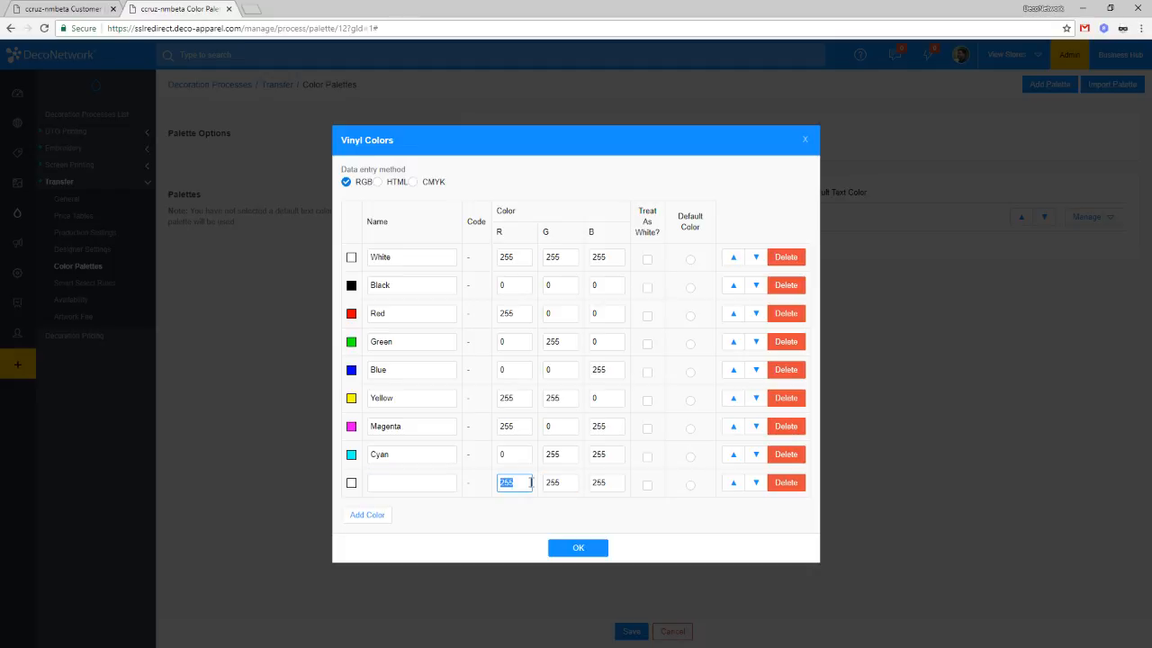
{"action": "type", "text": "128"}
{"action": "key", "text": "Tab"}
{"action": "type", "text": "128"}
{"action": "key", "text": "Tab"}
{"action": "type", "text": "128"}
{"action": "key", "text": "Tab"}
{"action": "left_click", "coordinate": [382, 485]}
{"action": "type", "text": "Gray"}
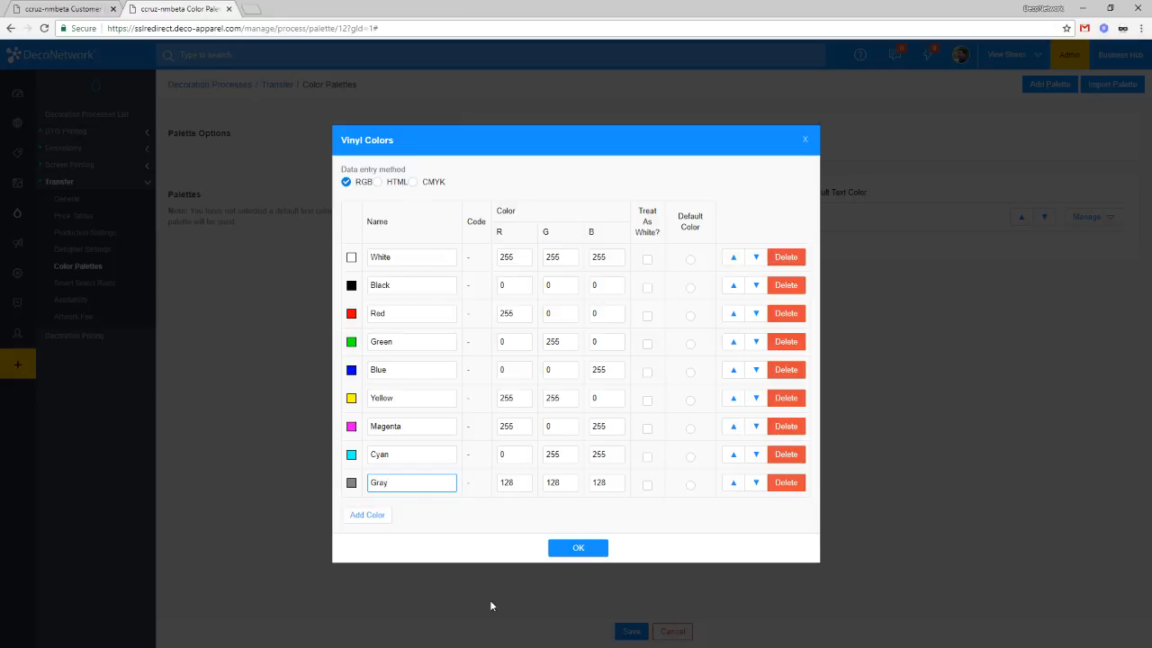
{"action": "left_click", "coordinate": [581, 548]}
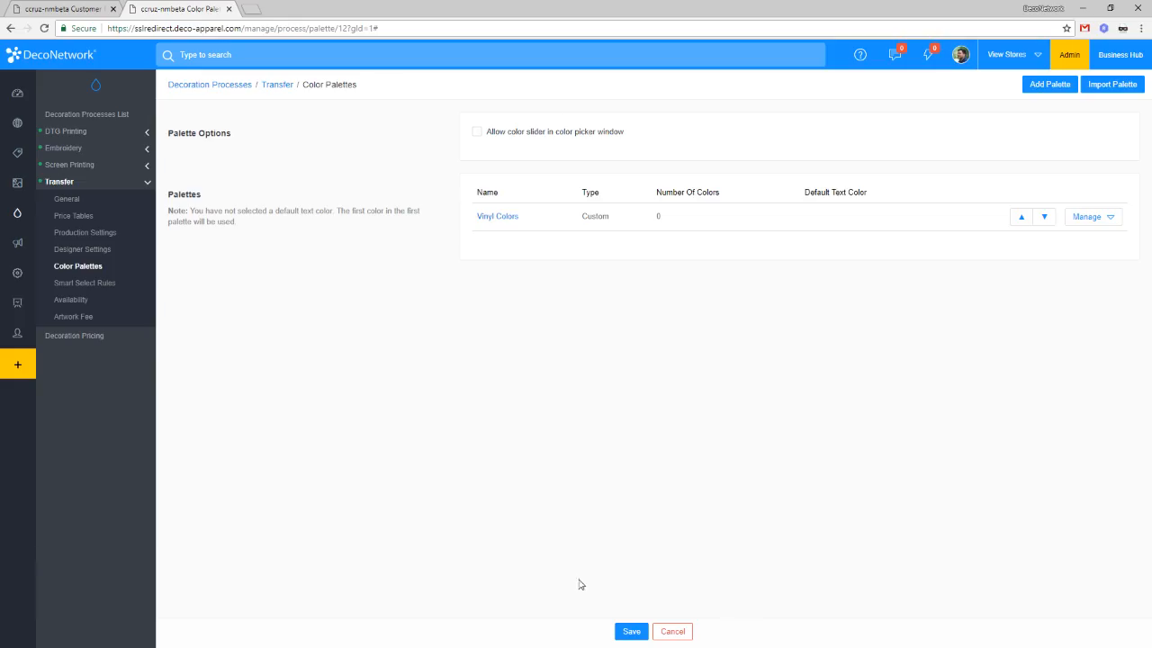
Step: Save the palette changes and open the CCRUZ-NMBETA storefront home page
{"action": "left_click", "coordinate": [629, 629]}
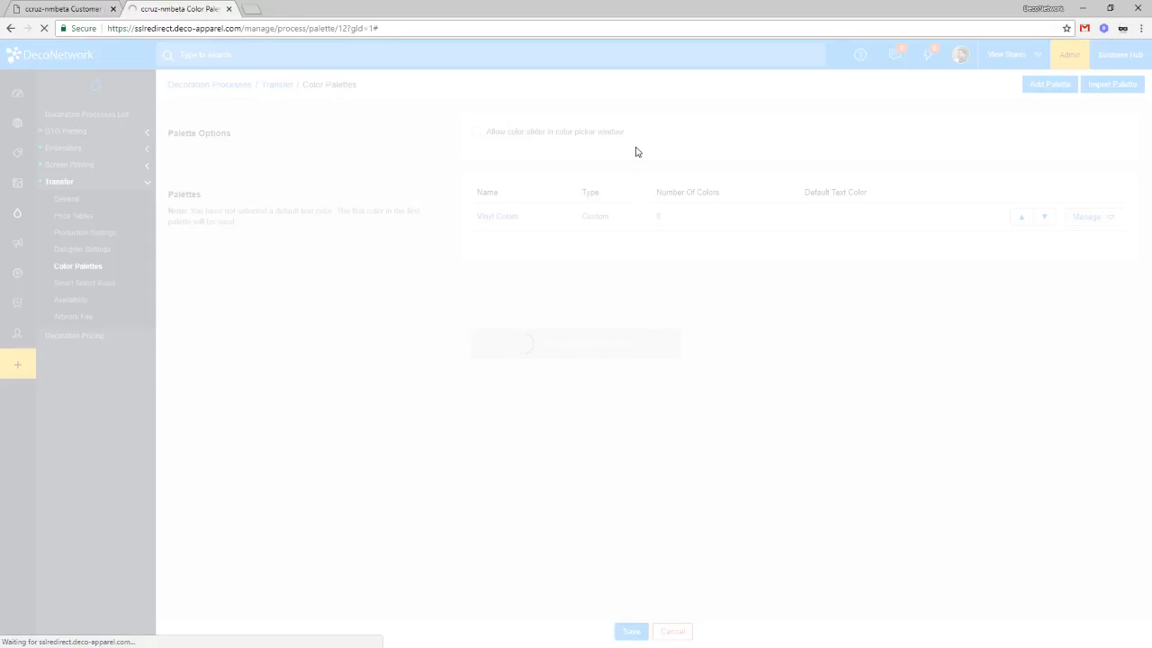
{"action": "left_click", "coordinate": [64, 8]}
{"action": "left_click", "coordinate": [1006, 57]}
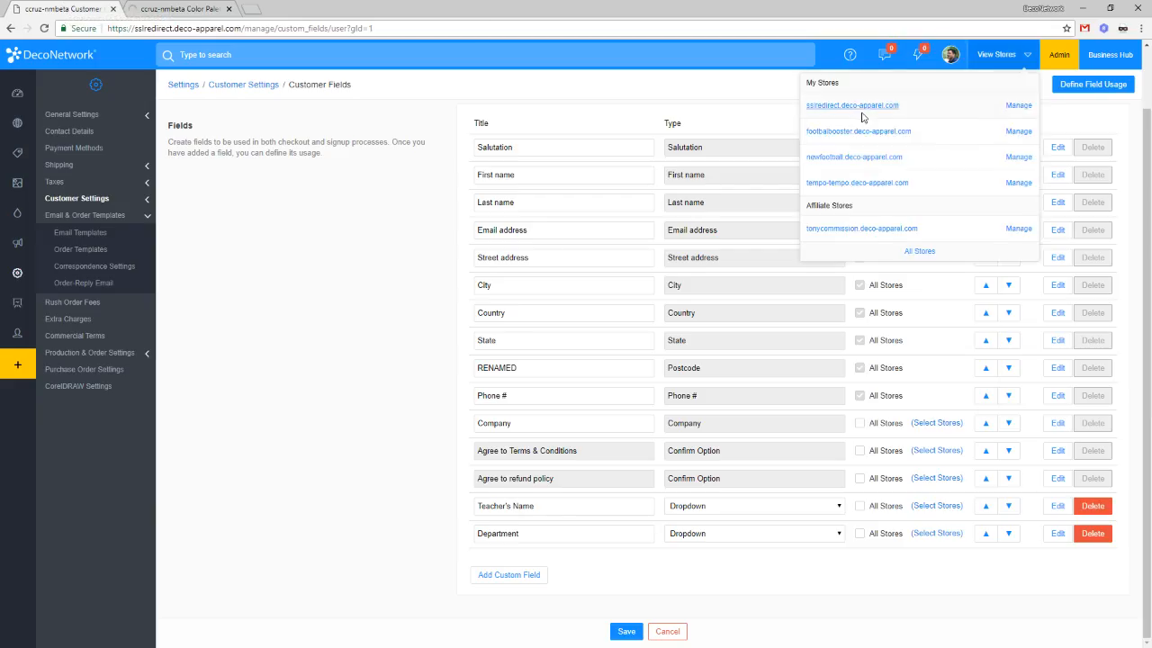
{"action": "left_click", "coordinate": [841, 107]}
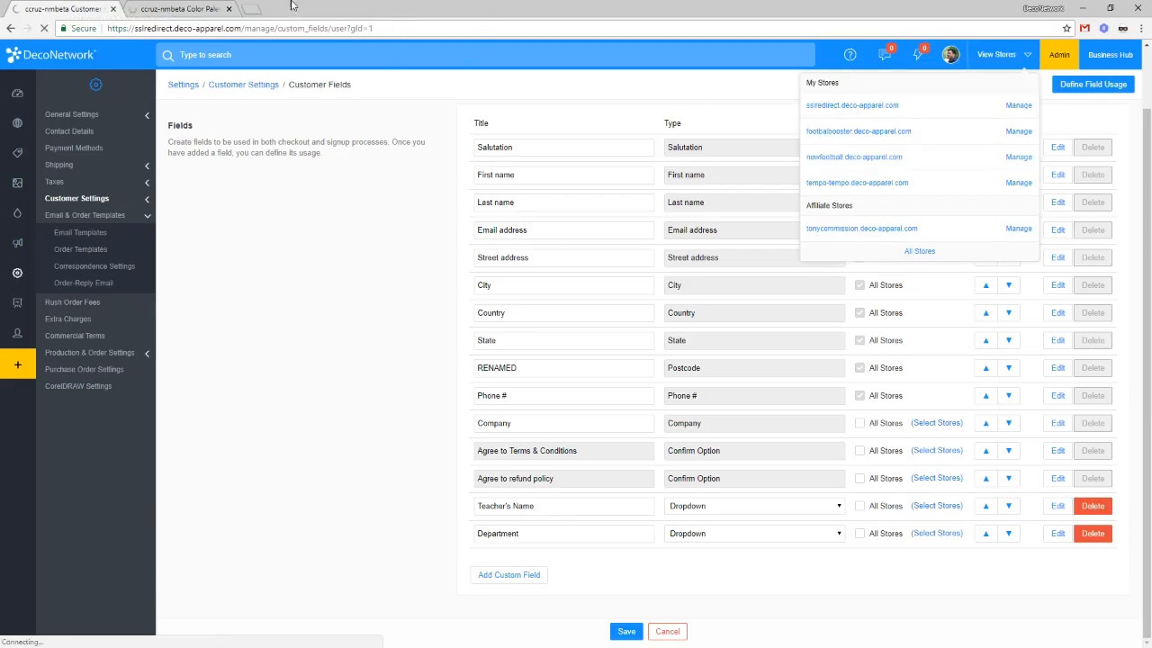
{"action": "left_click", "coordinate": [173, 7]}
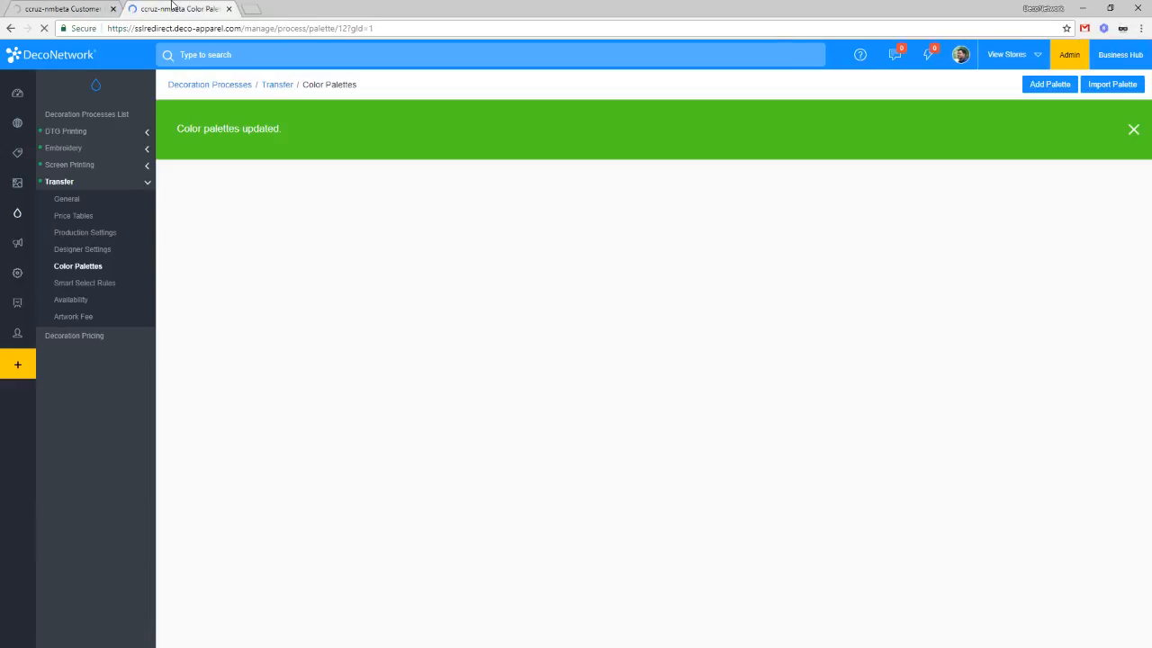
{"action": "left_click", "coordinate": [59, 8]}
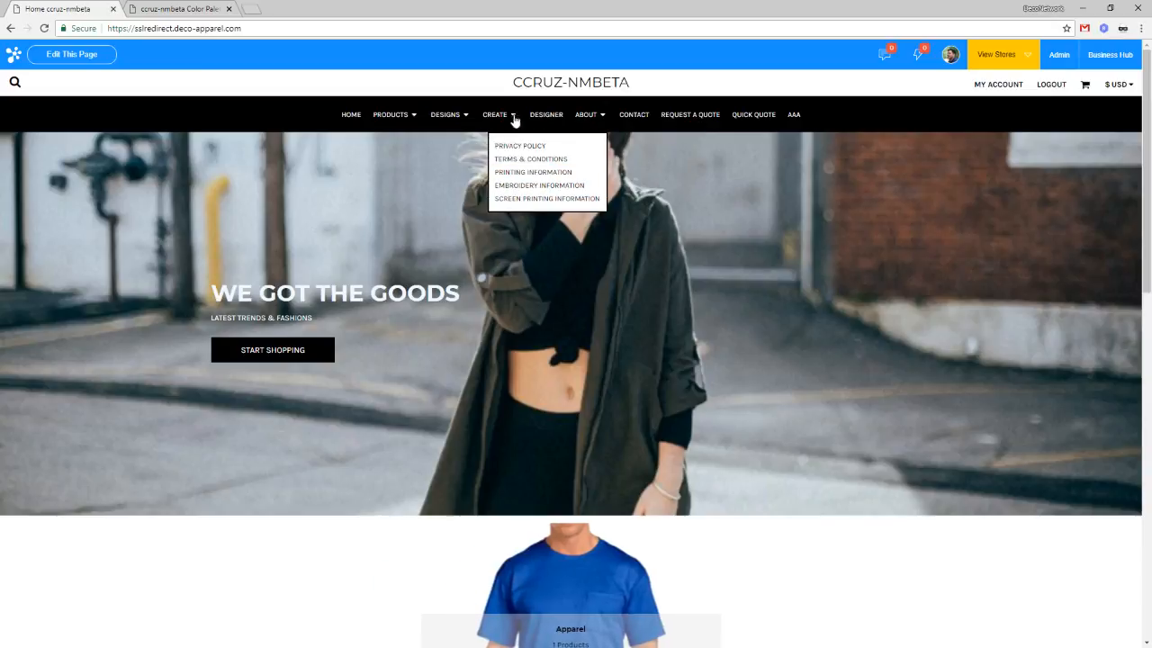
Step: Open the designer on the Gold pocket T-shirt's back and bring up the text types
{"action": "left_click", "coordinate": [545, 117]}
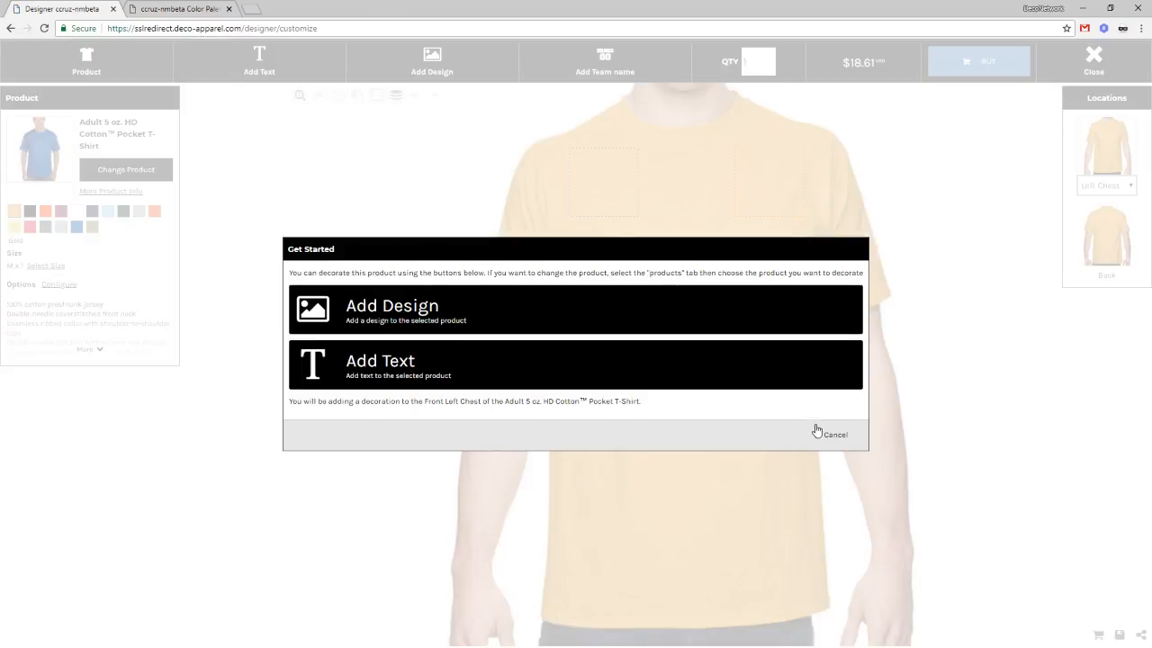
{"action": "left_click", "coordinate": [729, 327]}
{"action": "left_click", "coordinate": [794, 576]}
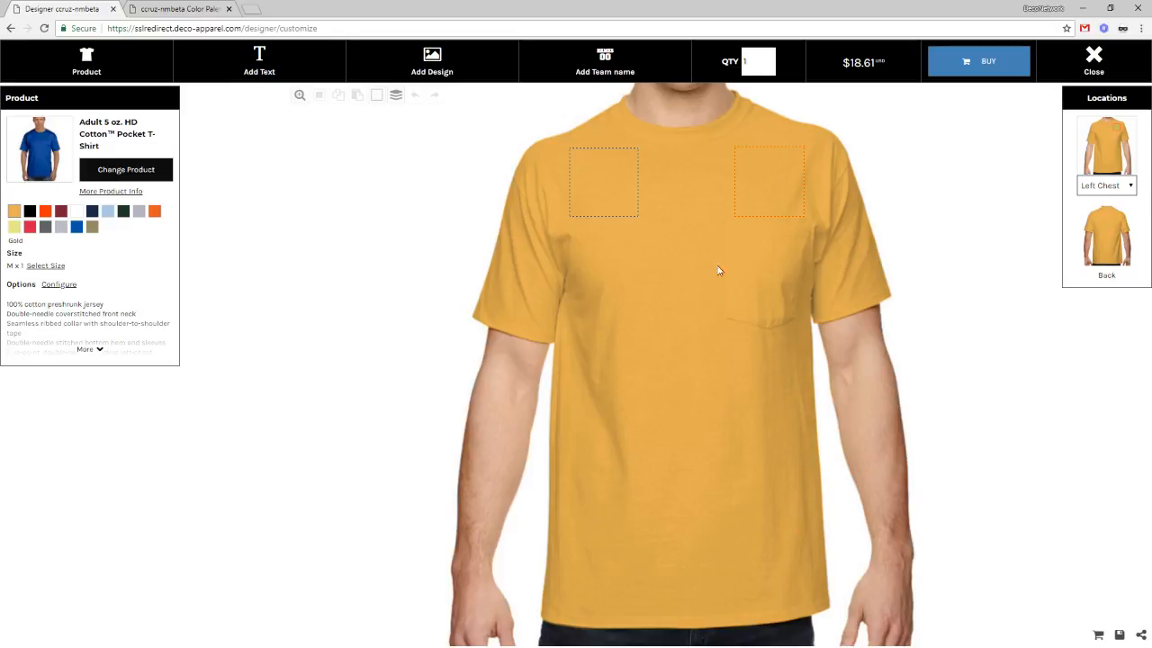
{"action": "left_click", "coordinate": [1115, 220]}
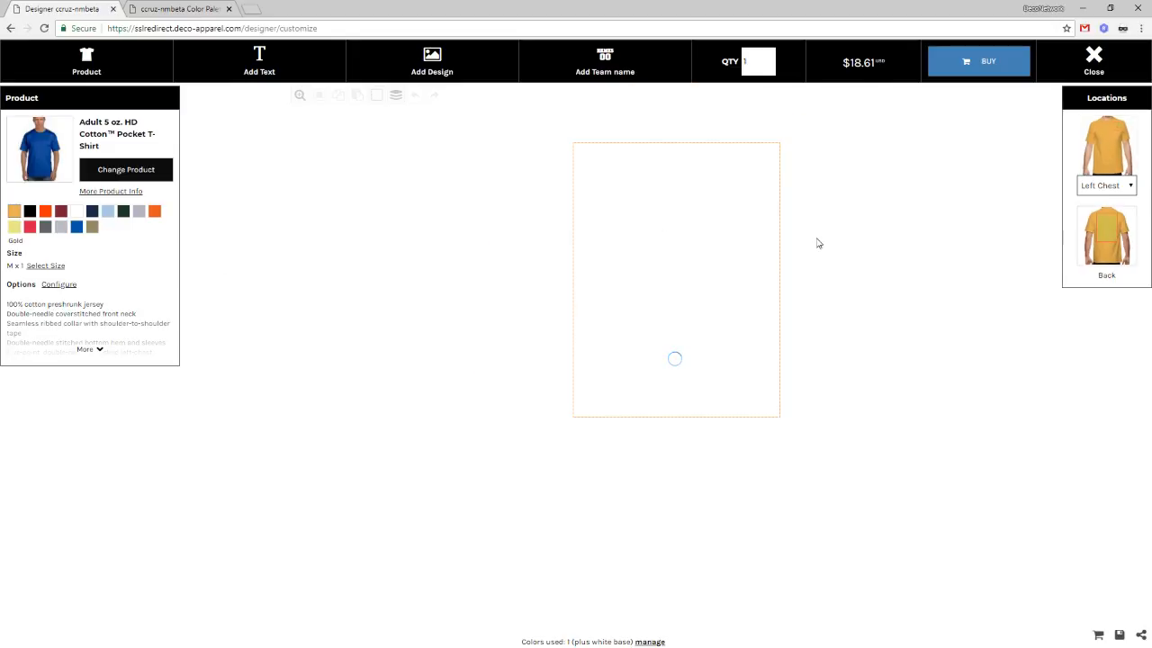
{"action": "left_click", "coordinate": [283, 70]}
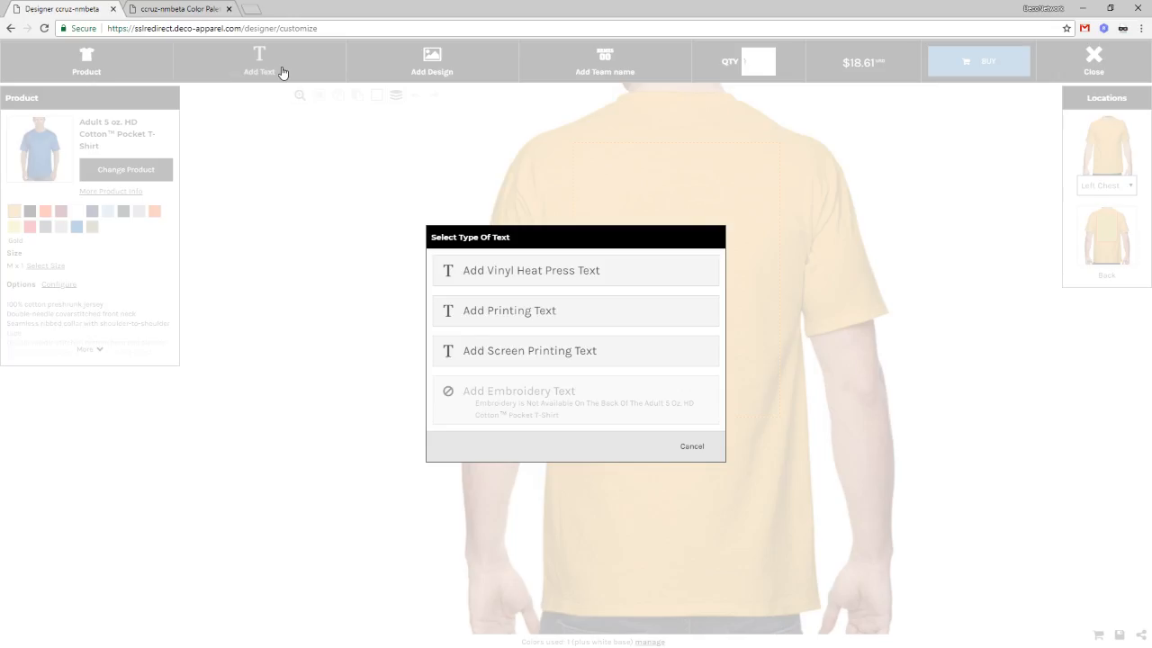
Step: Place 'HELLO WORLD' as Vinyl Heat Press Text on the shirt back, price $26.81
{"action": "left_click", "coordinate": [537, 268]}
{"action": "left_click", "coordinate": [670, 418]}
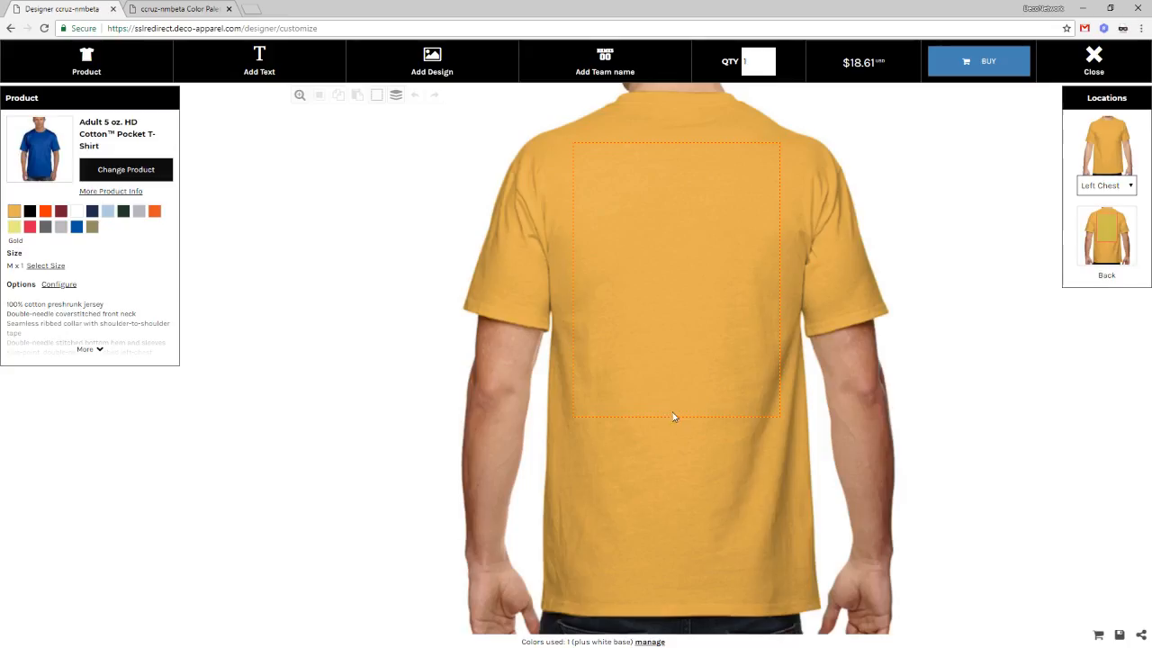
{"action": "left_click", "coordinate": [258, 71]}
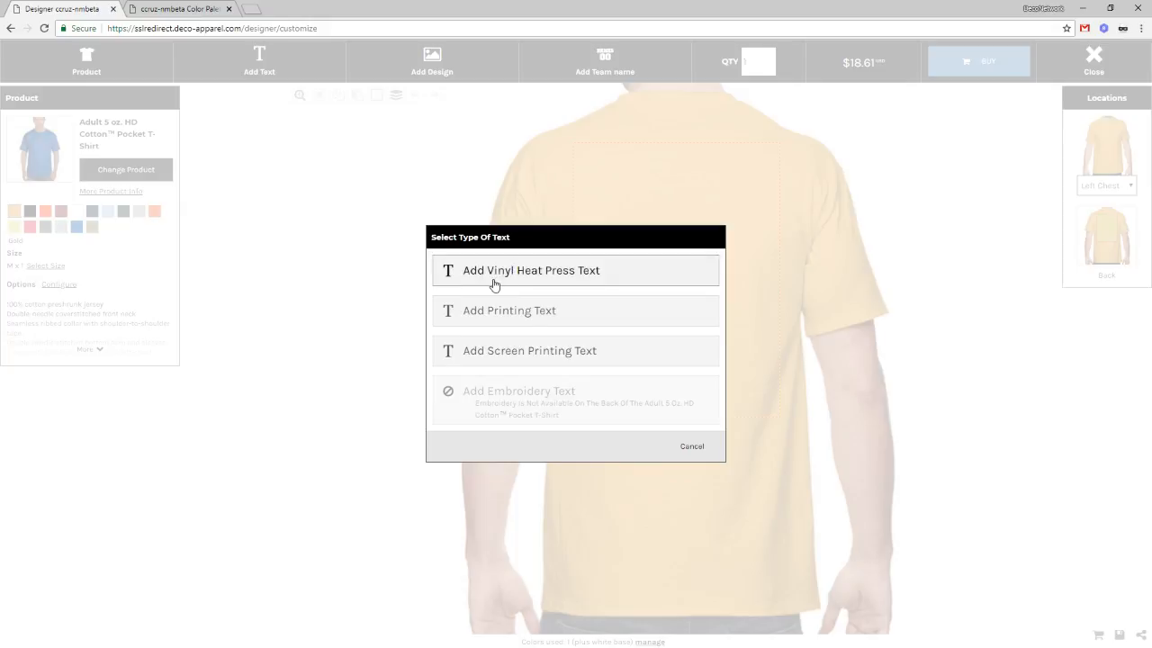
{"action": "left_click", "coordinate": [572, 280]}
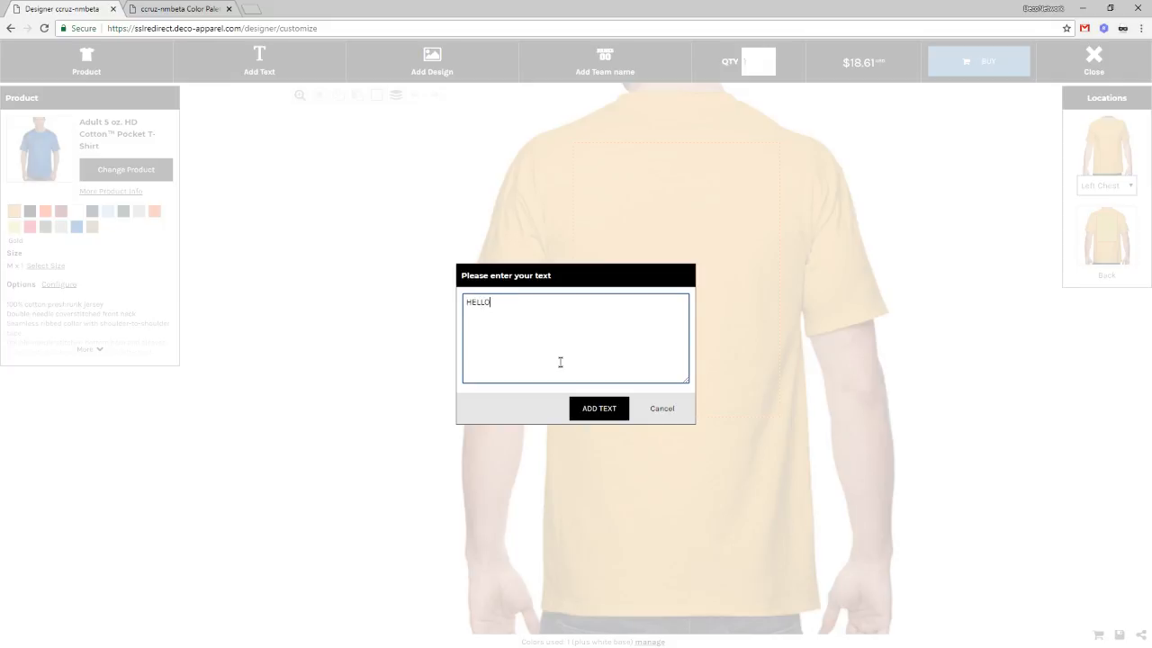
{"action": "left_click", "coordinate": [597, 408]}
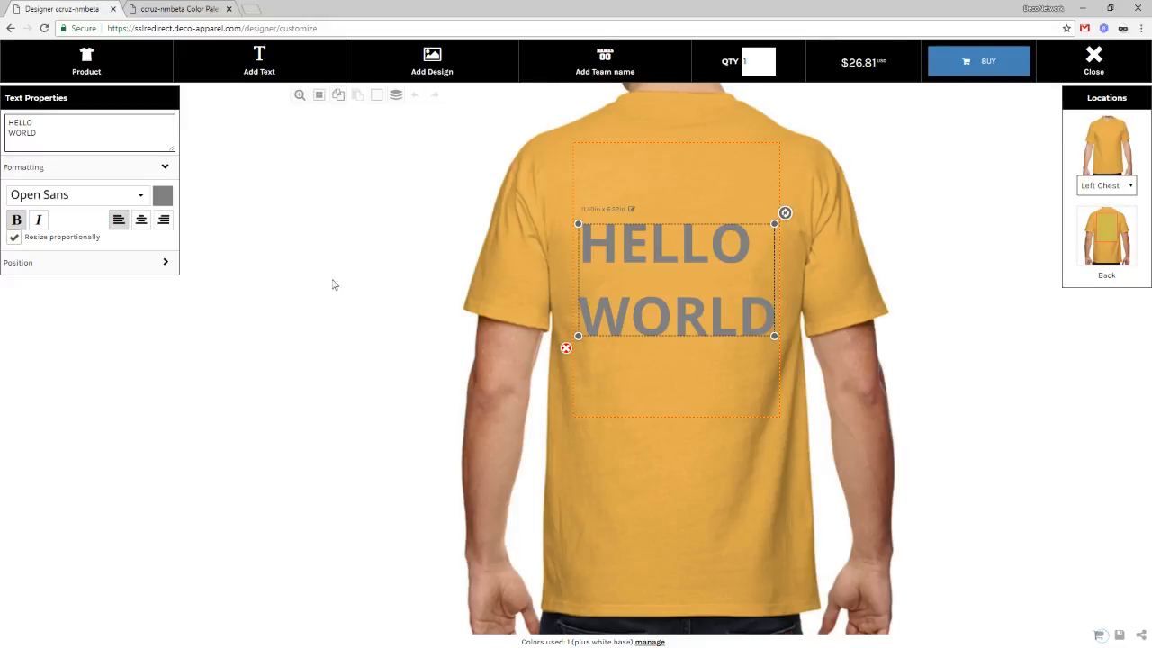
Step: Centre-align HELLO WORLD and switch its font to Tobago Poster
{"action": "left_click", "coordinate": [141, 219]}
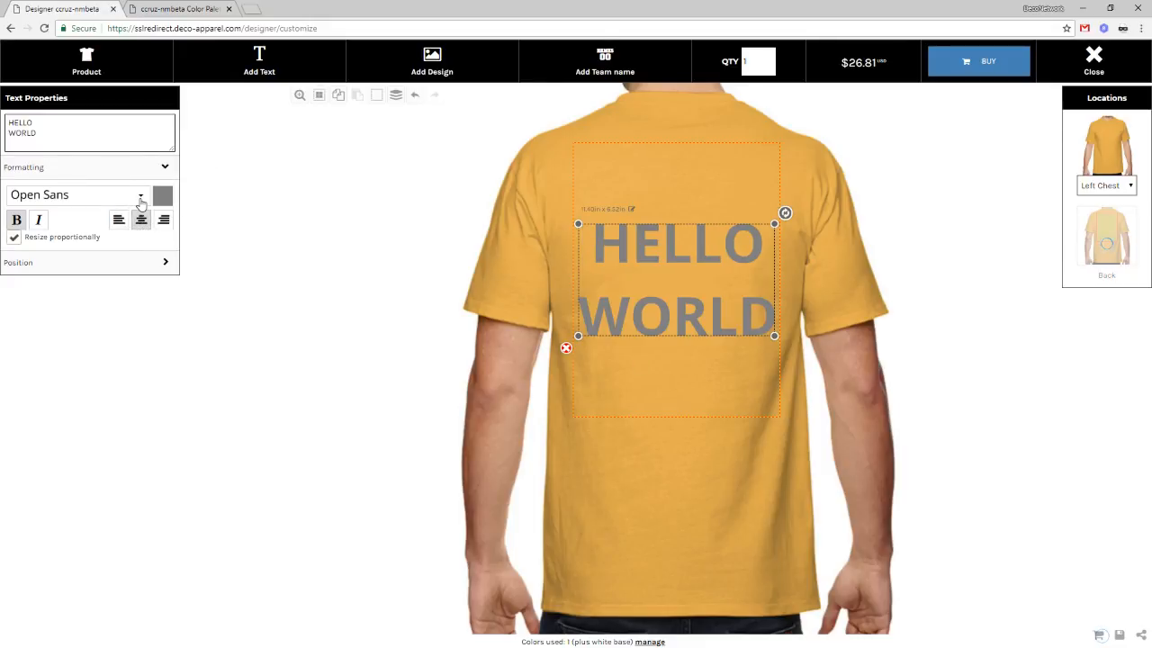
{"action": "left_click", "coordinate": [140, 195]}
{"action": "scroll", "coordinate": [643, 381], "scroll_direction": "down", "scroll_amount": 1}
{"action": "scroll", "coordinate": [643, 381], "scroll_direction": "down", "scroll_amount": 6}
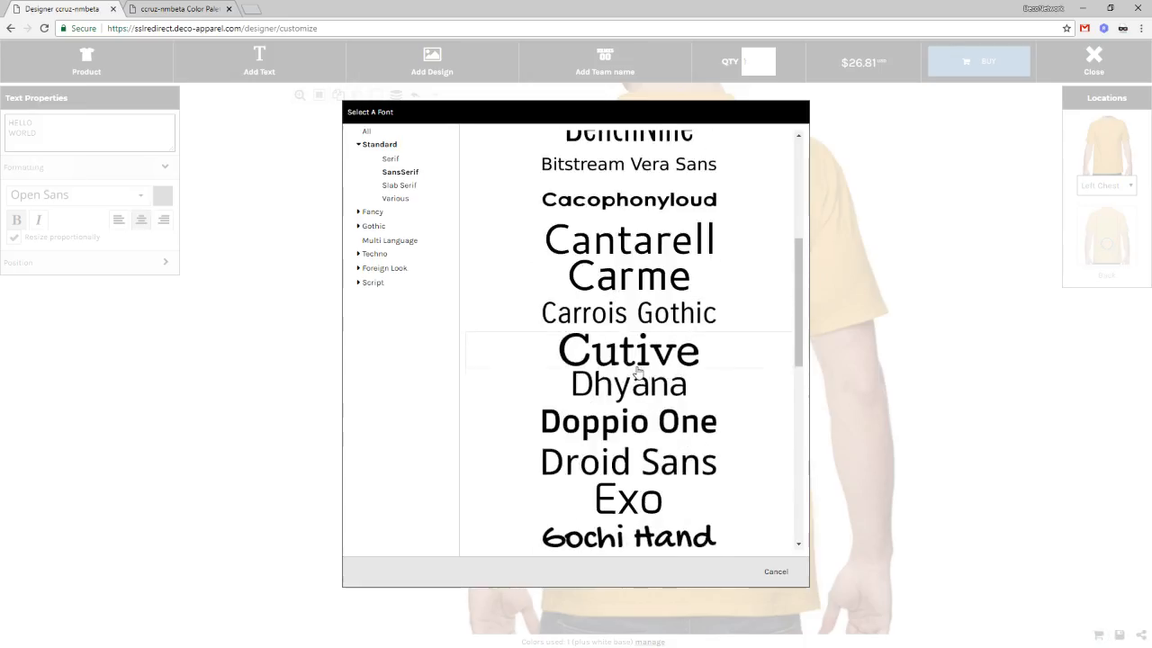
{"action": "scroll", "coordinate": [707, 371], "scroll_direction": "down", "scroll_amount": 4}
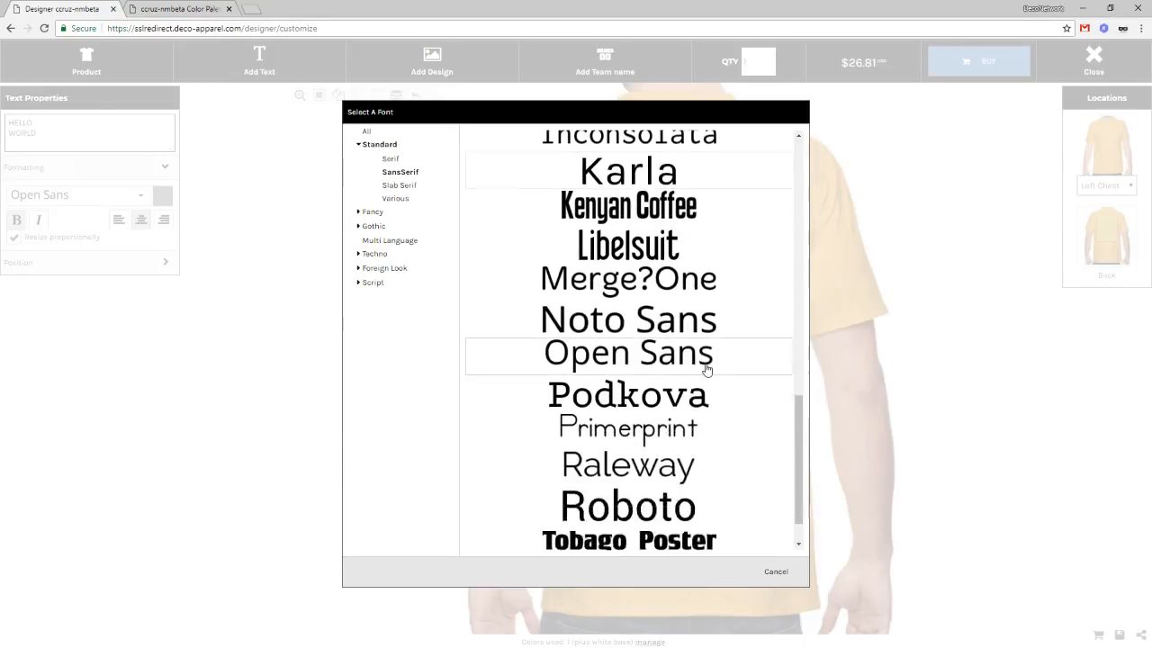
{"action": "left_click", "coordinate": [700, 503]}
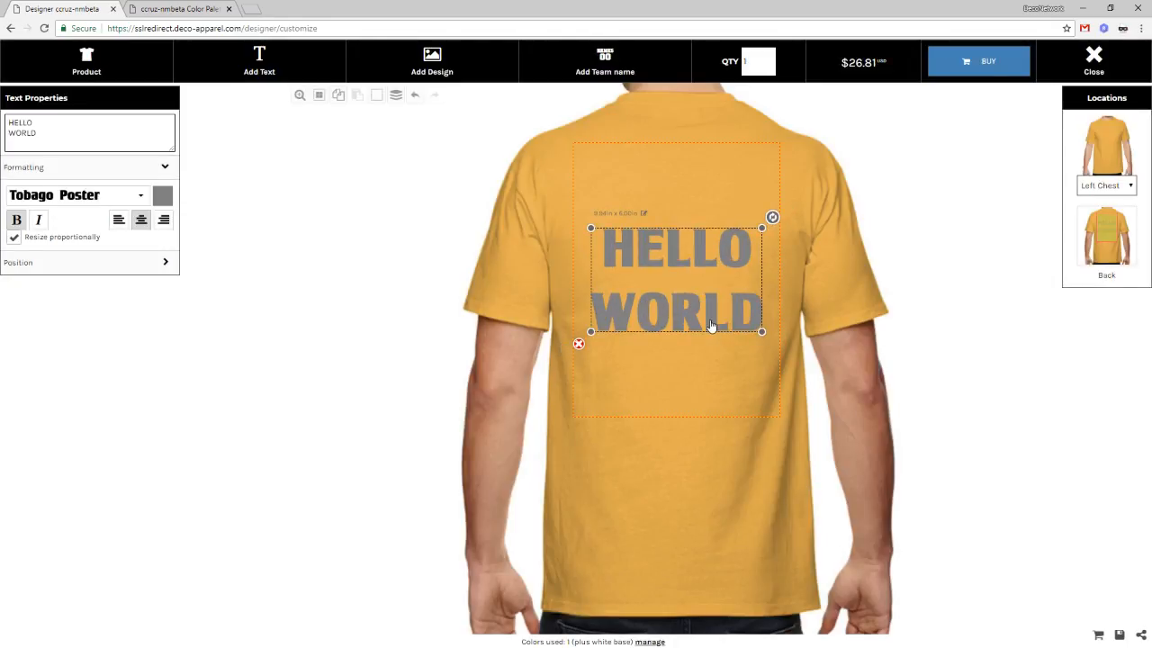
{"action": "left_click", "coordinate": [919, 558]}
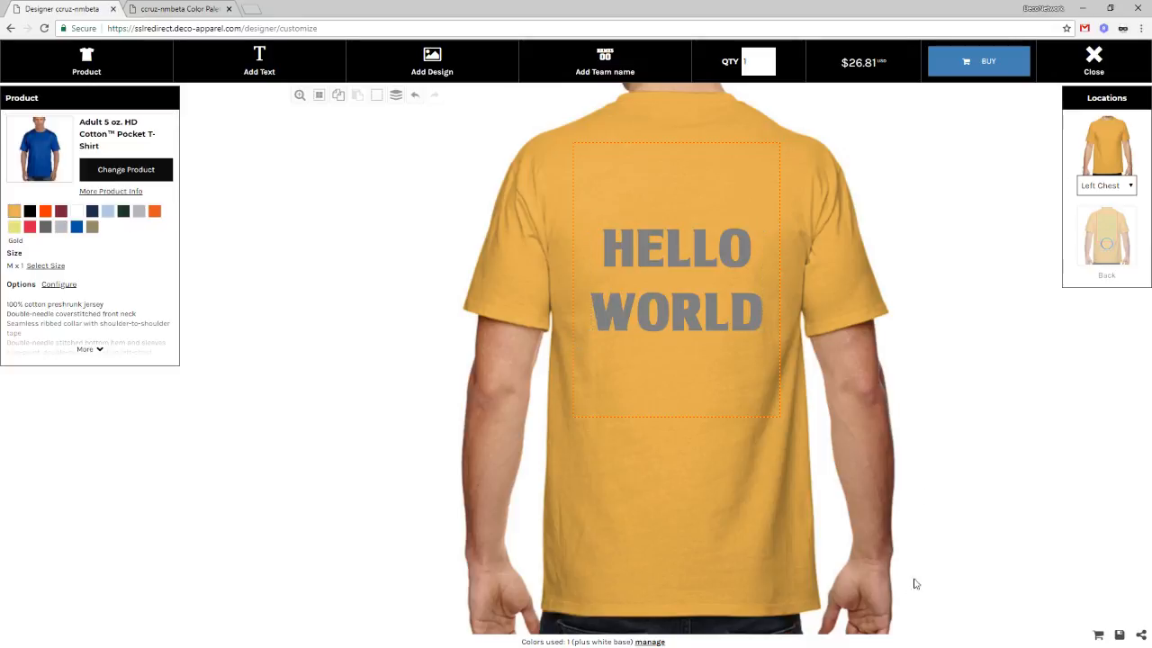
{"action": "left_click", "coordinate": [719, 331]}
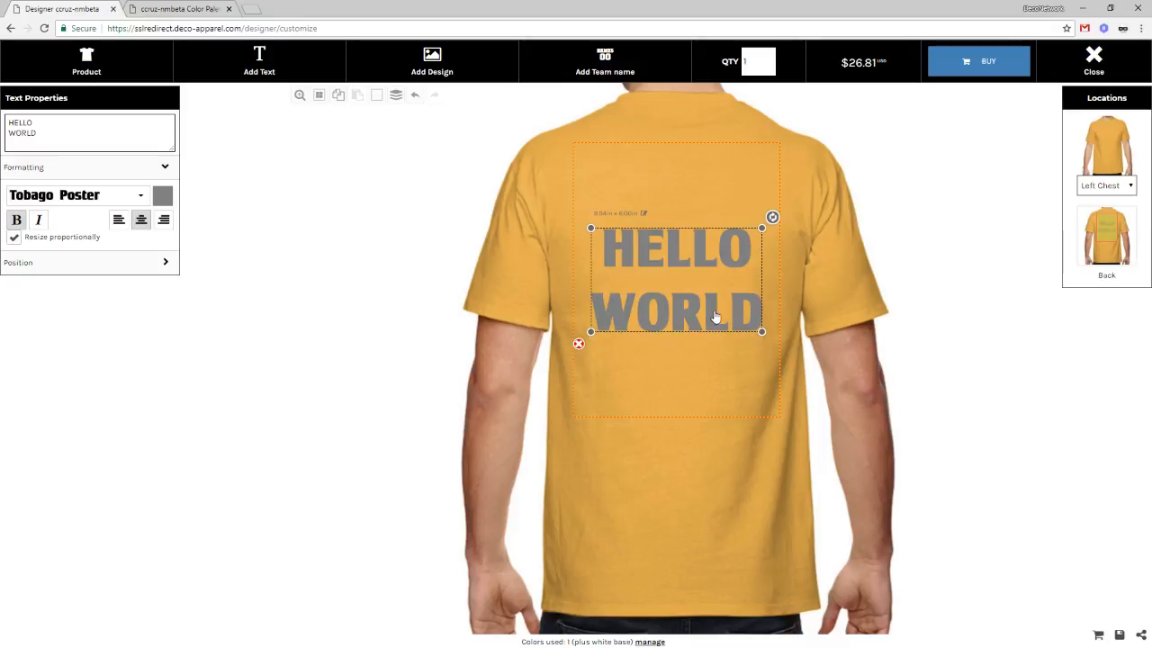
Step: Make the HELLO WORLD text Red after previewing the other palette colours
{"action": "left_click", "coordinate": [162, 199]}
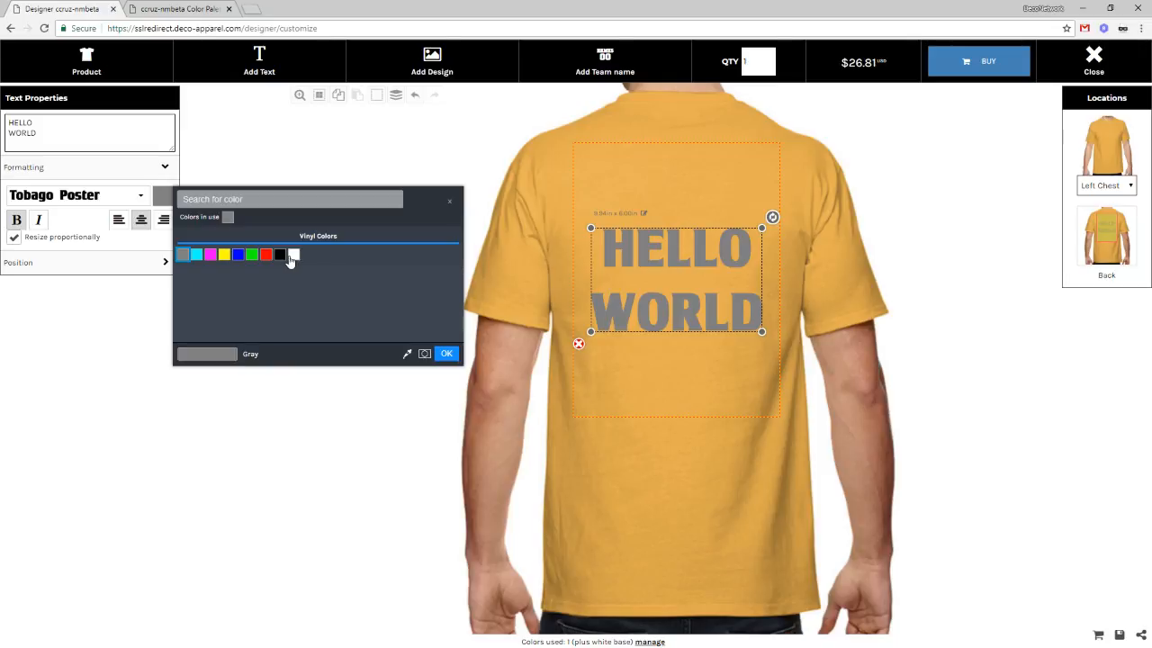
{"action": "left_click", "coordinate": [100, 326]}
{"action": "left_click", "coordinate": [165, 200]}
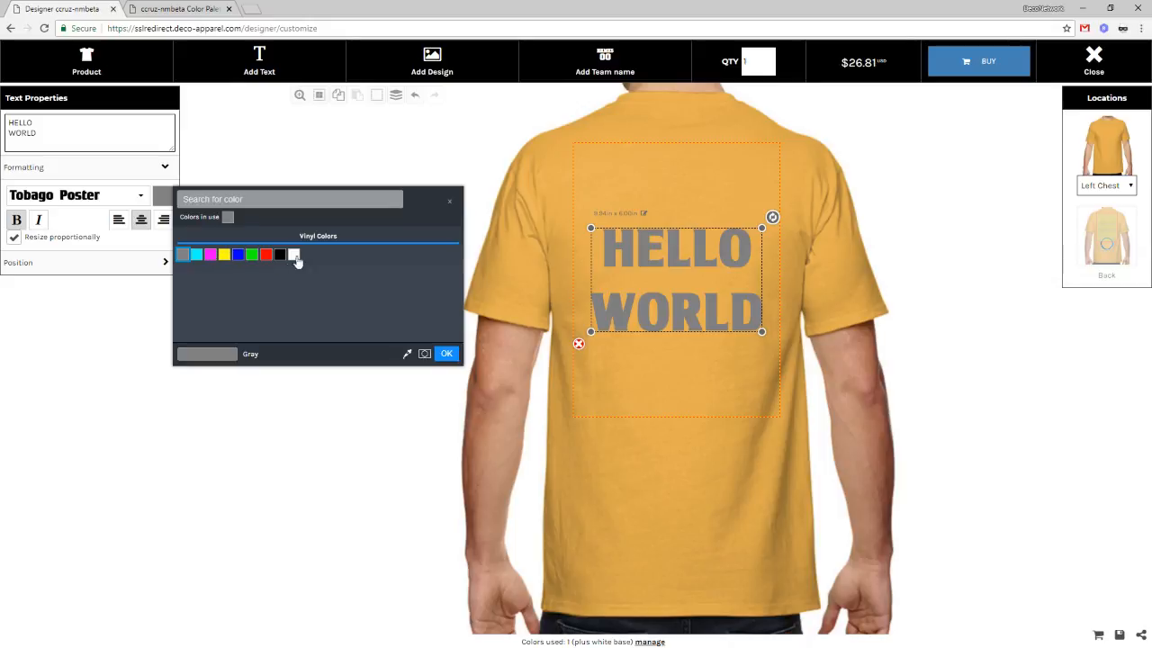
{"action": "left_click", "coordinate": [196, 254]}
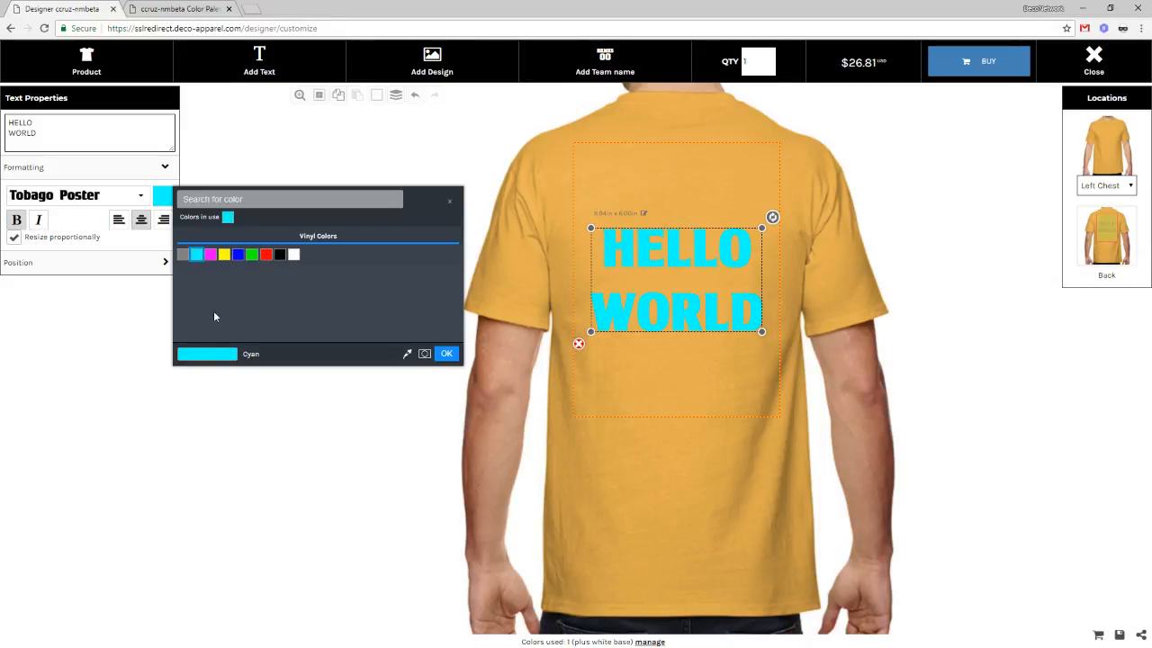
{"action": "left_click", "coordinate": [210, 255]}
{"action": "left_click", "coordinate": [224, 255]}
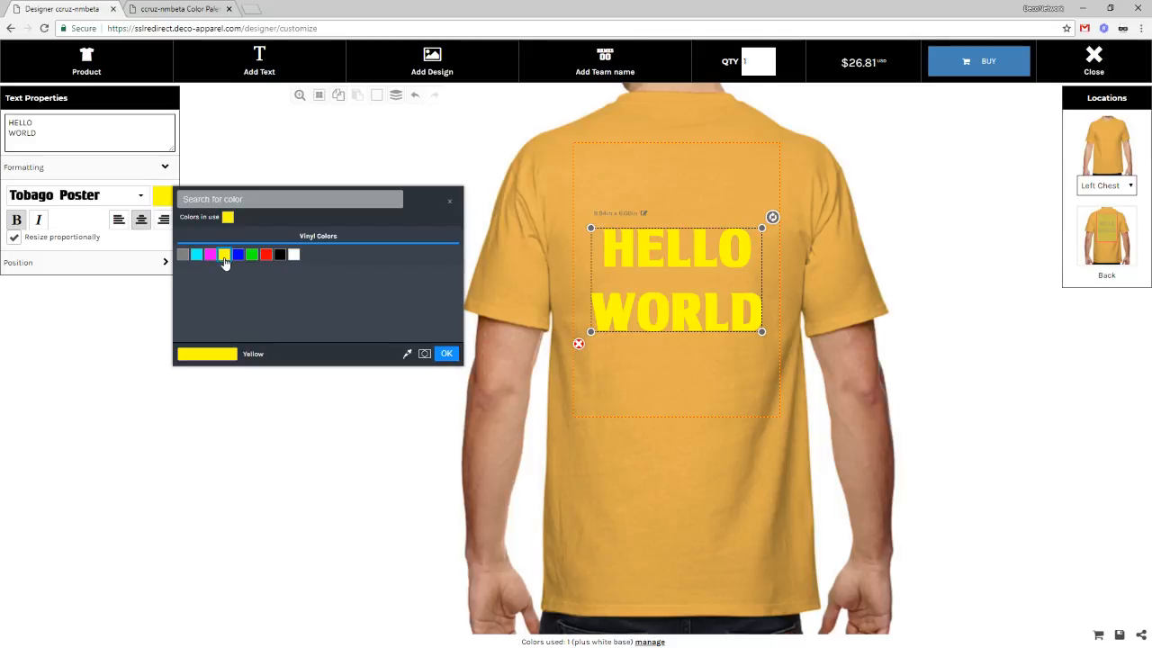
{"action": "left_click", "coordinate": [237, 256]}
{"action": "left_click", "coordinate": [252, 256]}
{"action": "left_click", "coordinate": [265, 255]}
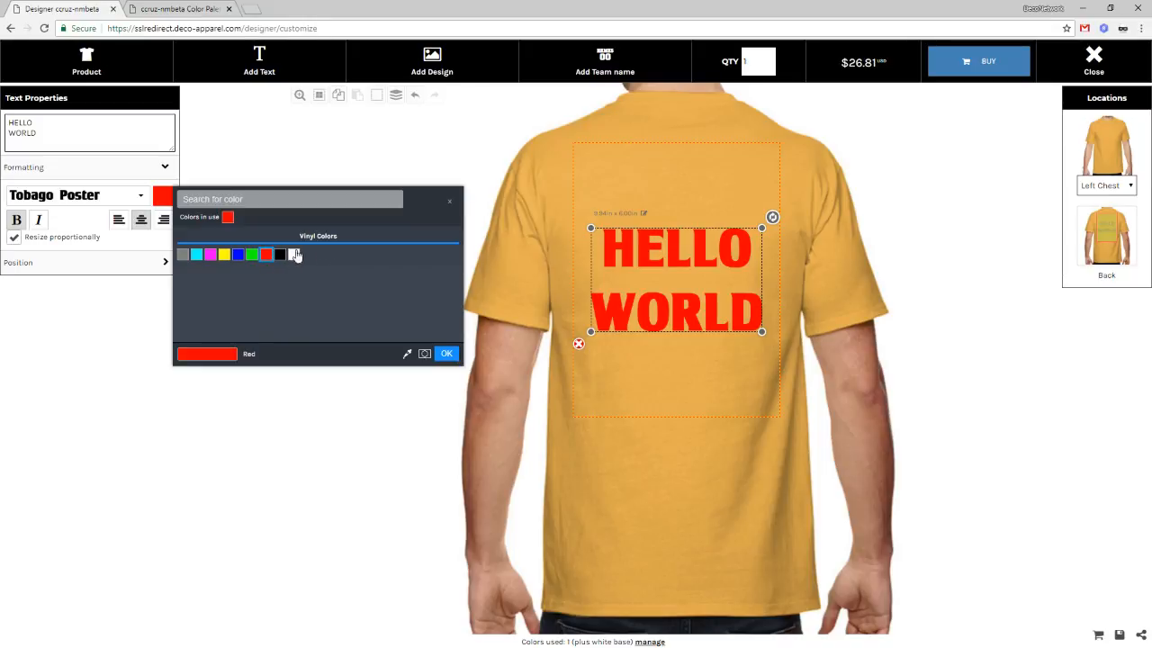
{"action": "left_click", "coordinate": [446, 353]}
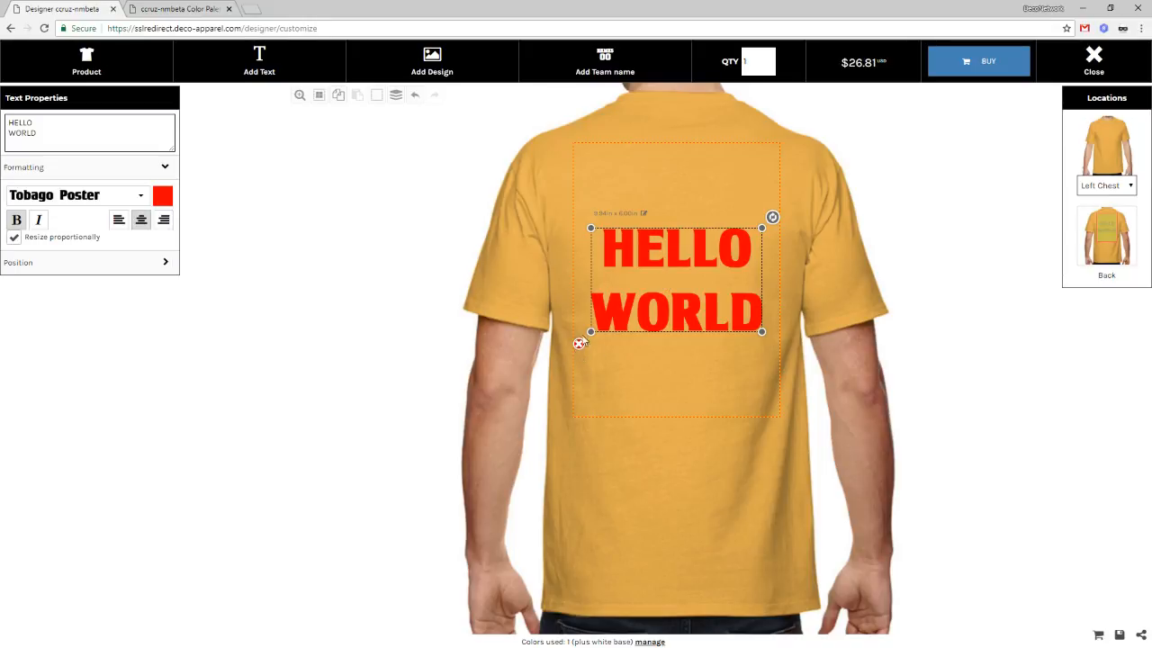
Step: Resize HELLO WORLD and move it higher on the back, then open Add Design
{"action": "left_click_drag", "start_coordinate": [583, 335], "coordinate": [663, 291]}
{"action": "left_click_drag", "start_coordinate": [711, 252], "coordinate": [627, 189]}
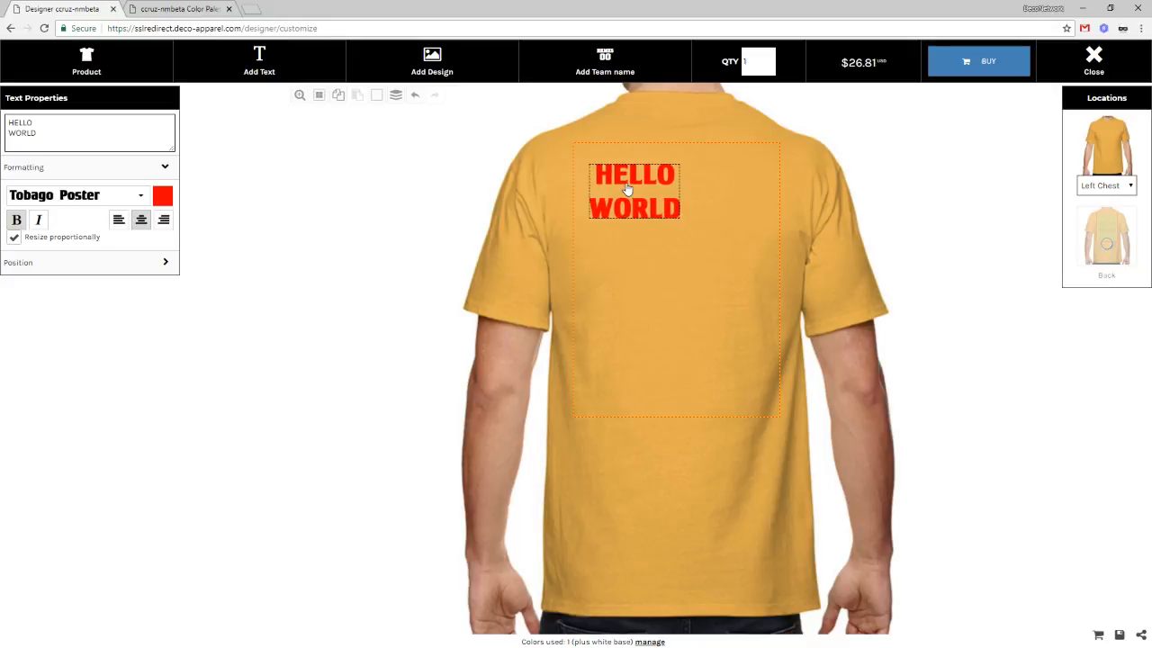
{"action": "left_click_drag", "start_coordinate": [677, 219], "coordinate": [709, 258]}
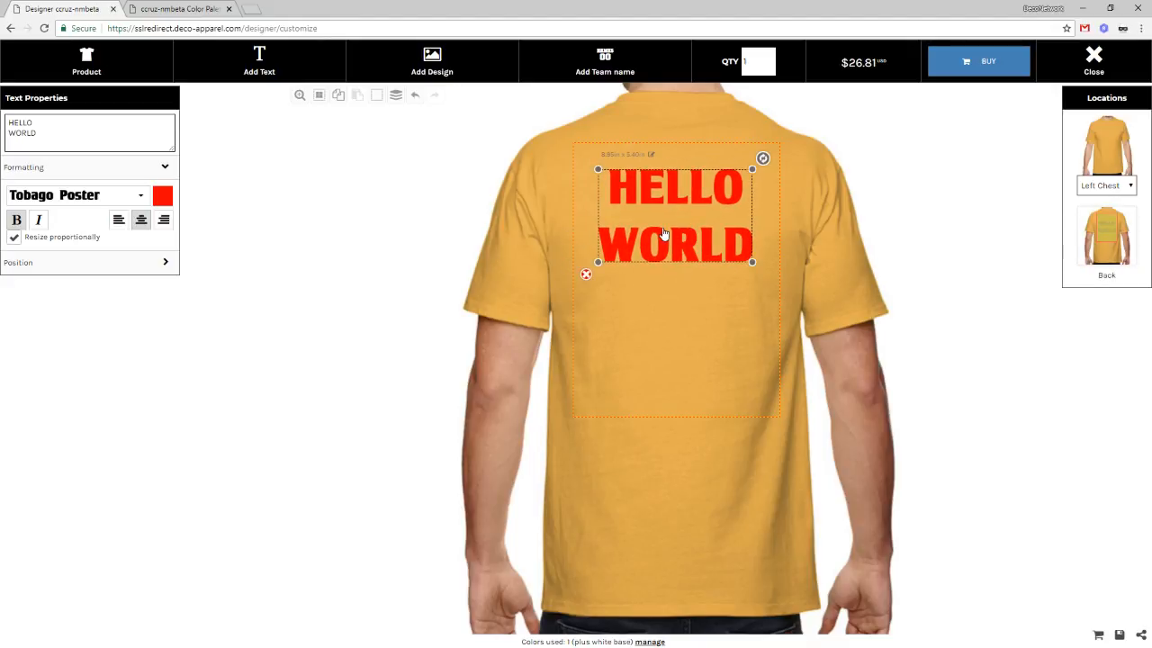
{"action": "left_click", "coordinate": [434, 61]}
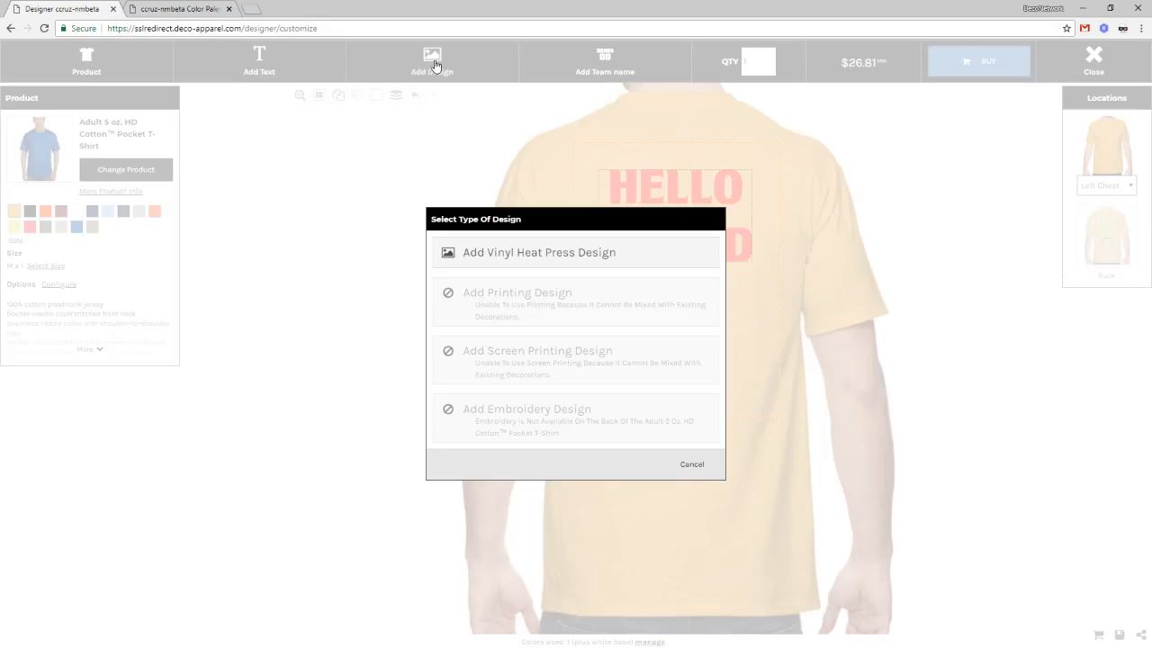
Step: Add the Fanta logo as a vinyl heat press design and position it below HELLO WORLD
{"action": "left_click", "coordinate": [550, 256]}
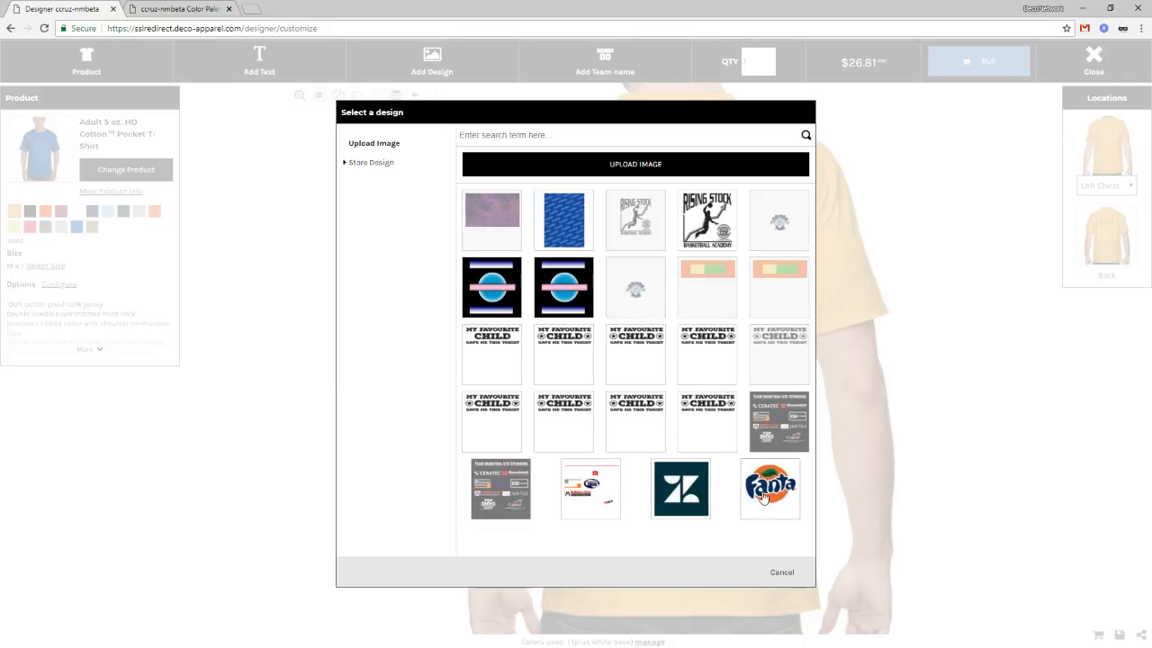
{"action": "left_click", "coordinate": [757, 497]}
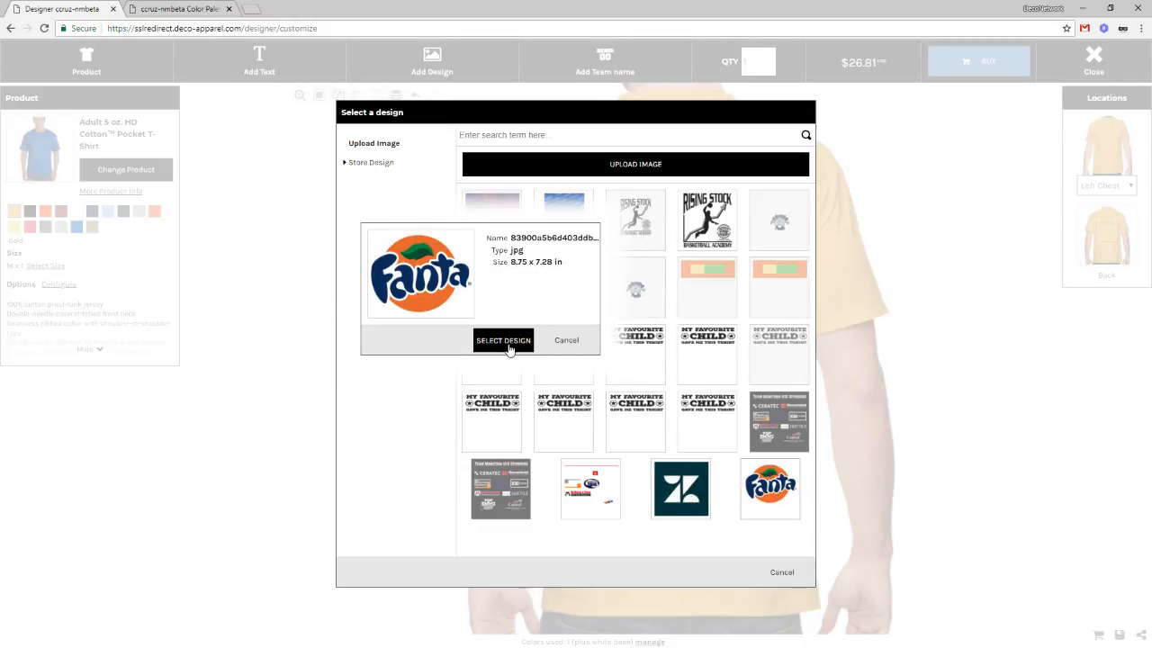
{"action": "left_click", "coordinate": [506, 342]}
{"action": "left_click_drag", "start_coordinate": [700, 200], "coordinate": [686, 325]}
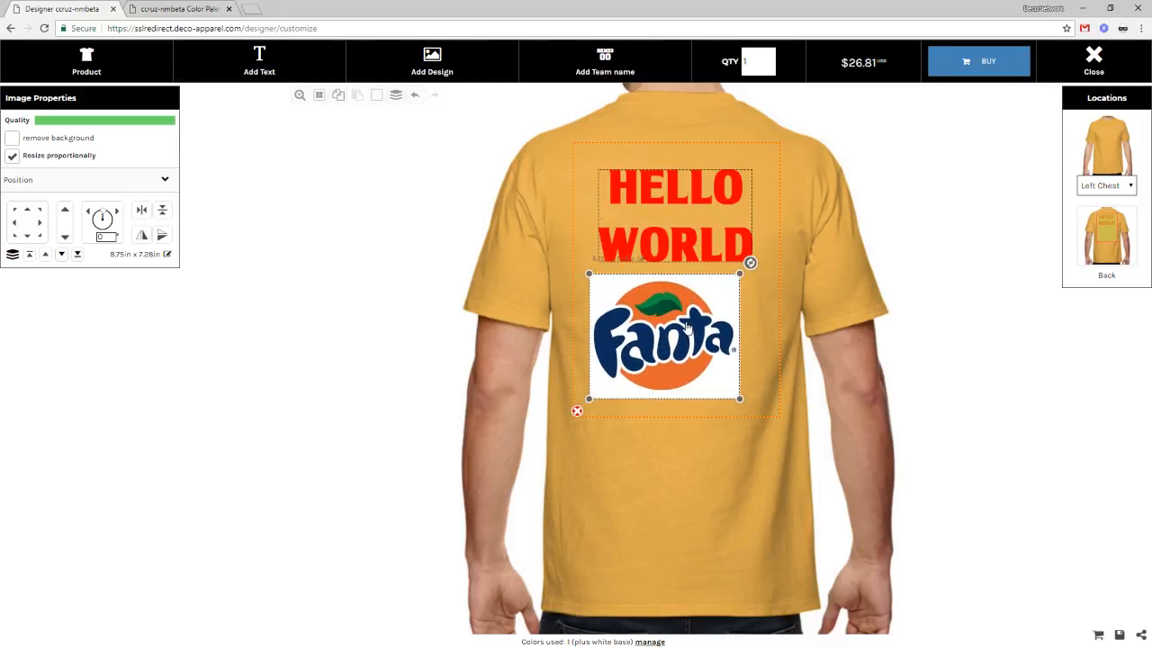
{"action": "left_click_drag", "start_coordinate": [686, 227], "coordinate": [702, 207]}
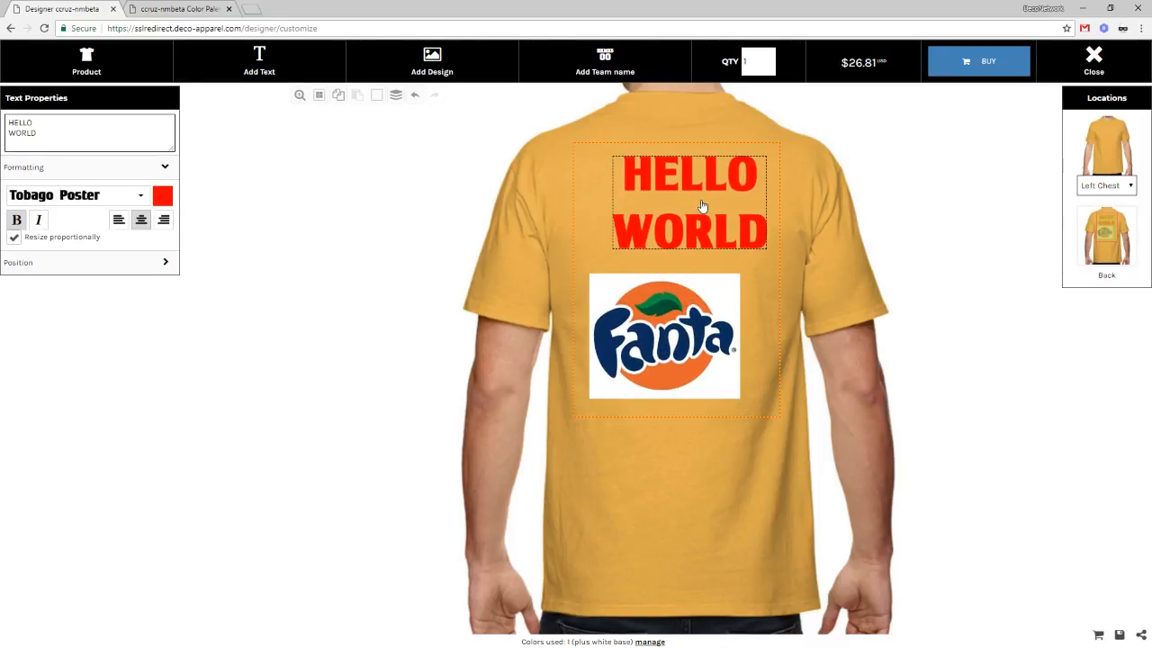
{"action": "left_click_drag", "start_coordinate": [688, 329], "coordinate": [684, 343]}
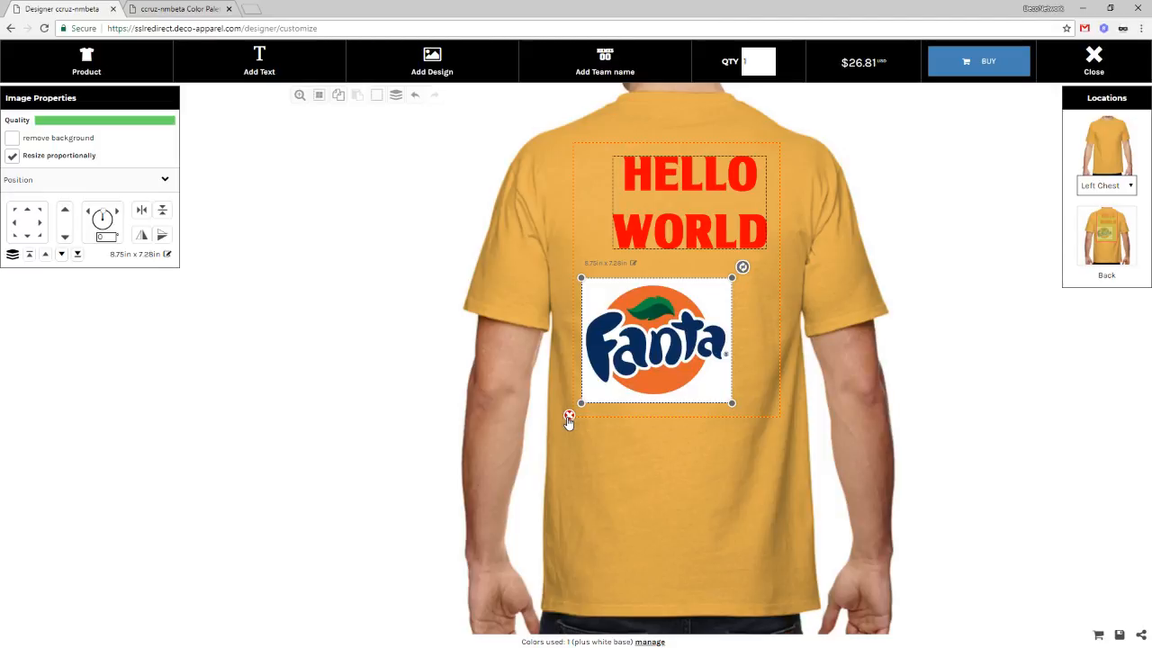
Step: Delete the Fanta logo and move HELLO WORLD down and to the left
{"action": "left_click", "coordinate": [568, 417]}
{"action": "left_click", "coordinate": [633, 106]}
{"action": "left_click_drag", "start_coordinate": [672, 238], "coordinate": [650, 273]}
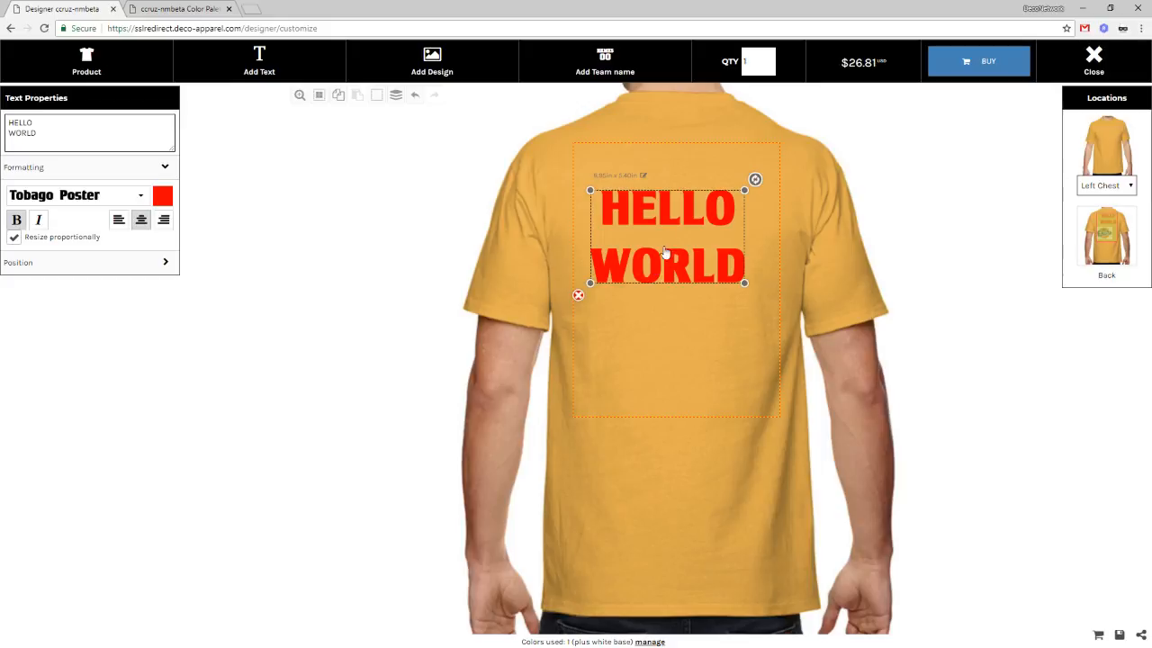
Step: In Transfer's Designer Settings, disable user-uploaded designs while keeping stock designs enabled
{"action": "left_click", "coordinate": [185, 9]}
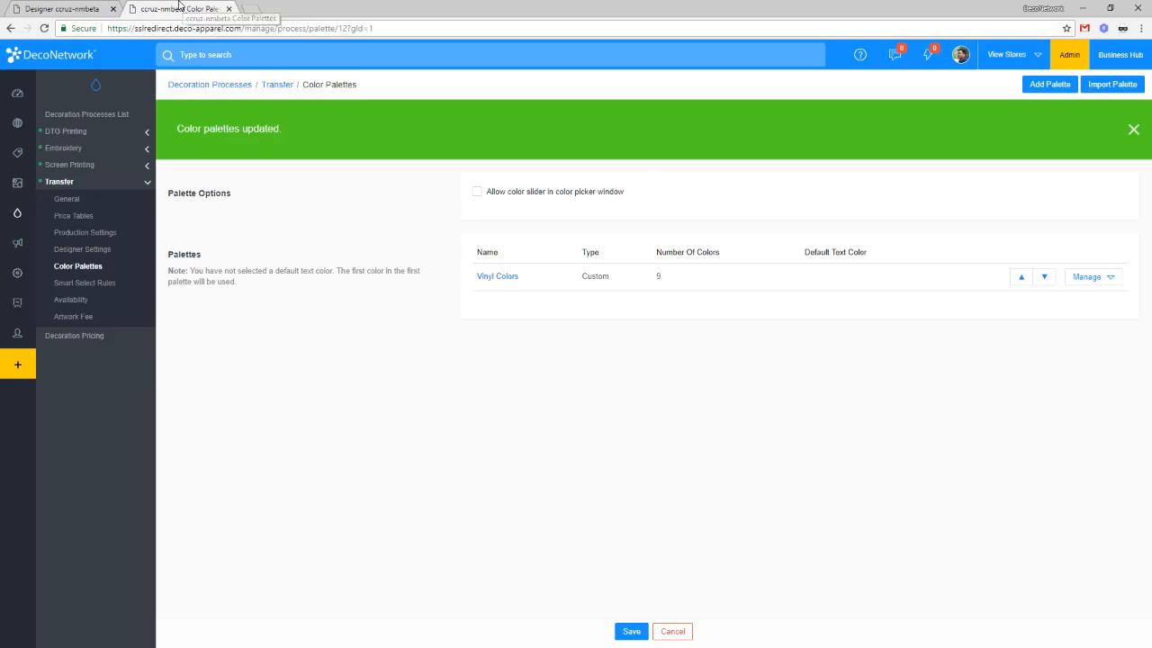
{"action": "left_click", "coordinate": [92, 264]}
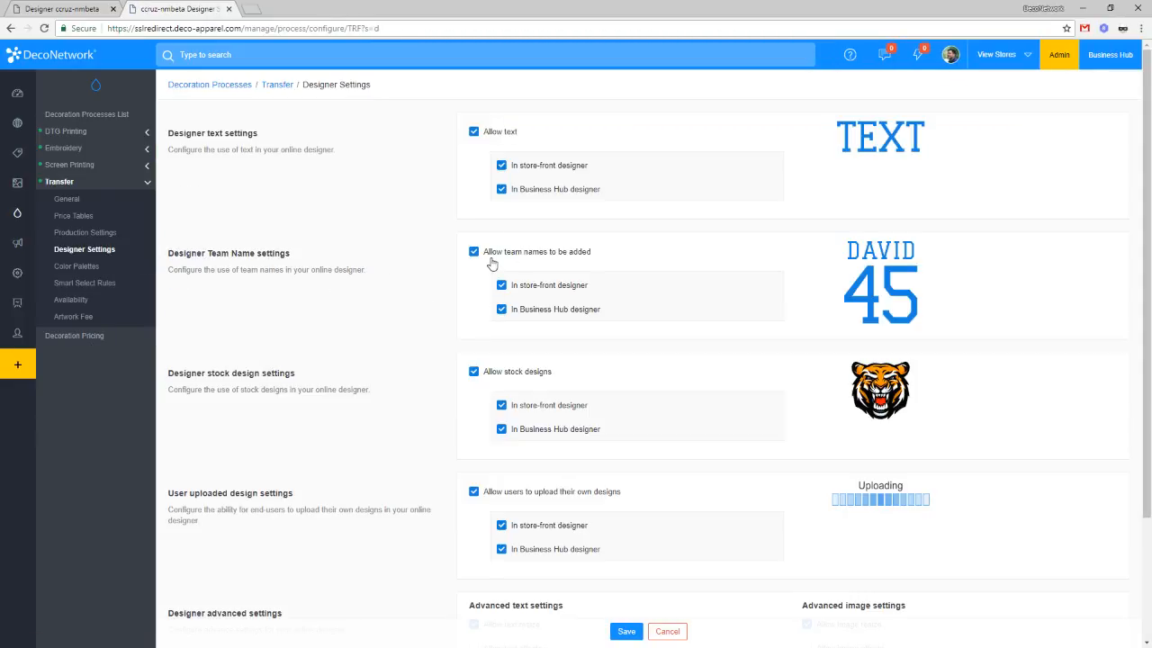
{"action": "left_click", "coordinate": [493, 372]}
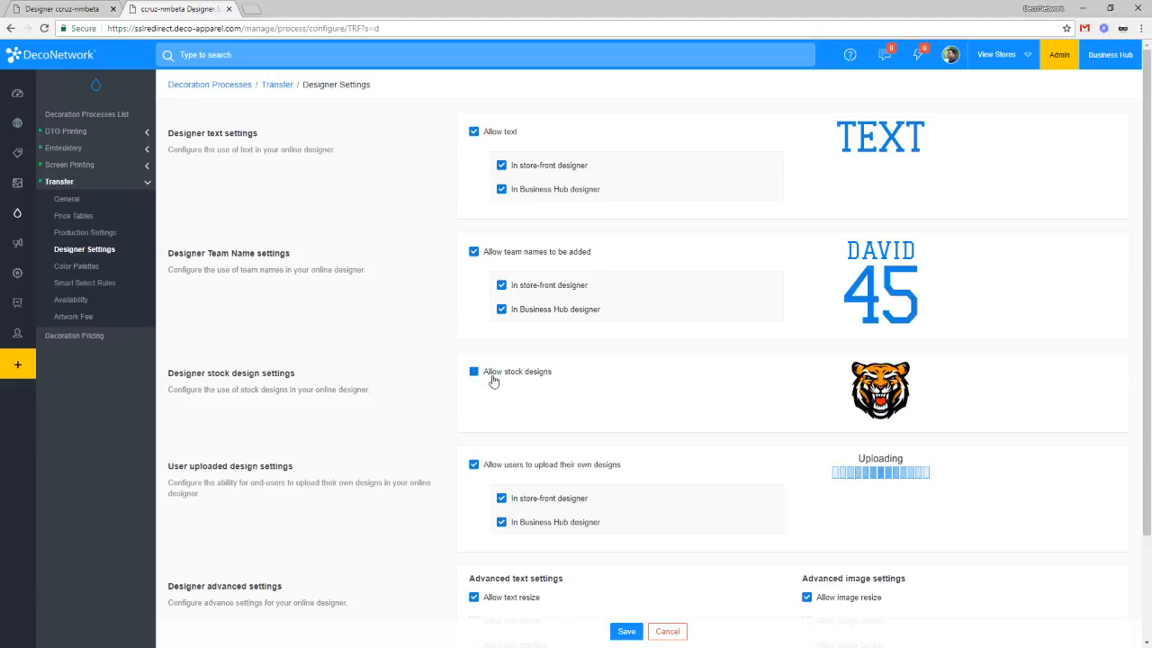
{"action": "left_click", "coordinate": [496, 466]}
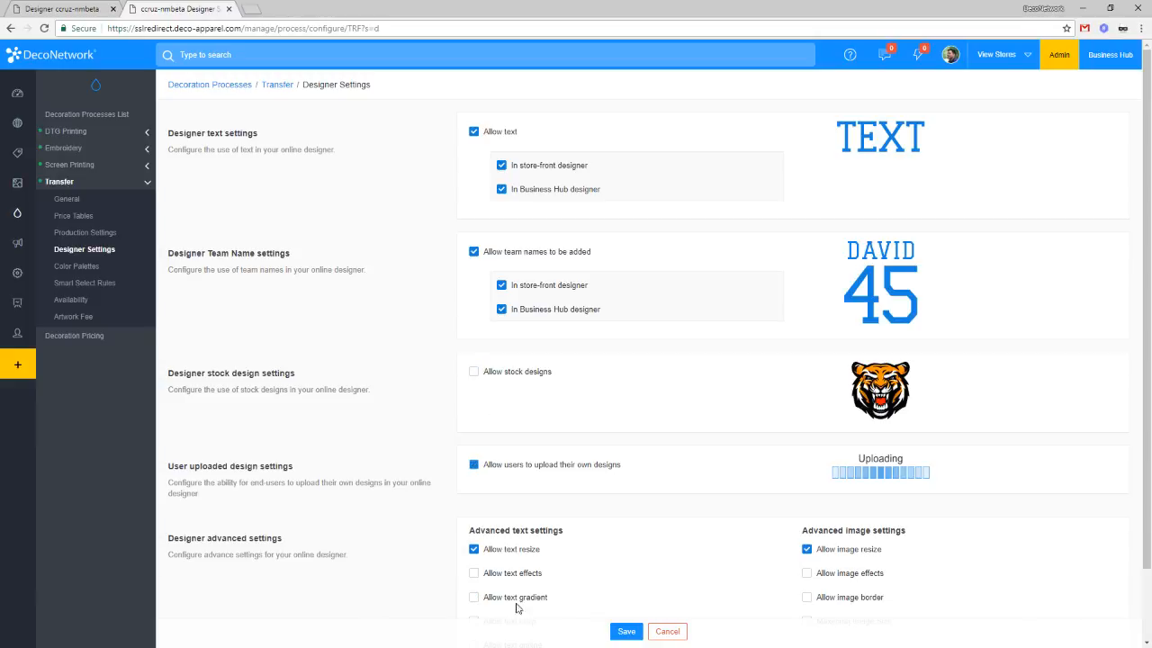
{"action": "left_click", "coordinate": [514, 372]}
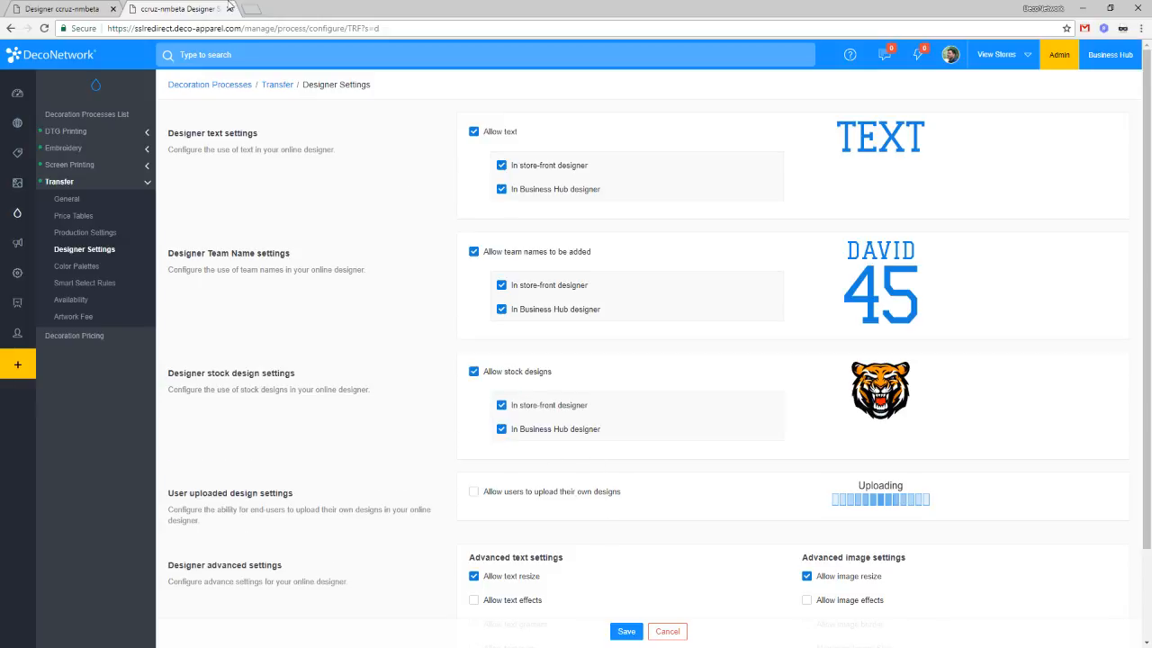
Step: Nudge the red HELLO WORLD text upward and shrink it slightly by its corner handle
{"action": "left_click", "coordinate": [76, 8]}
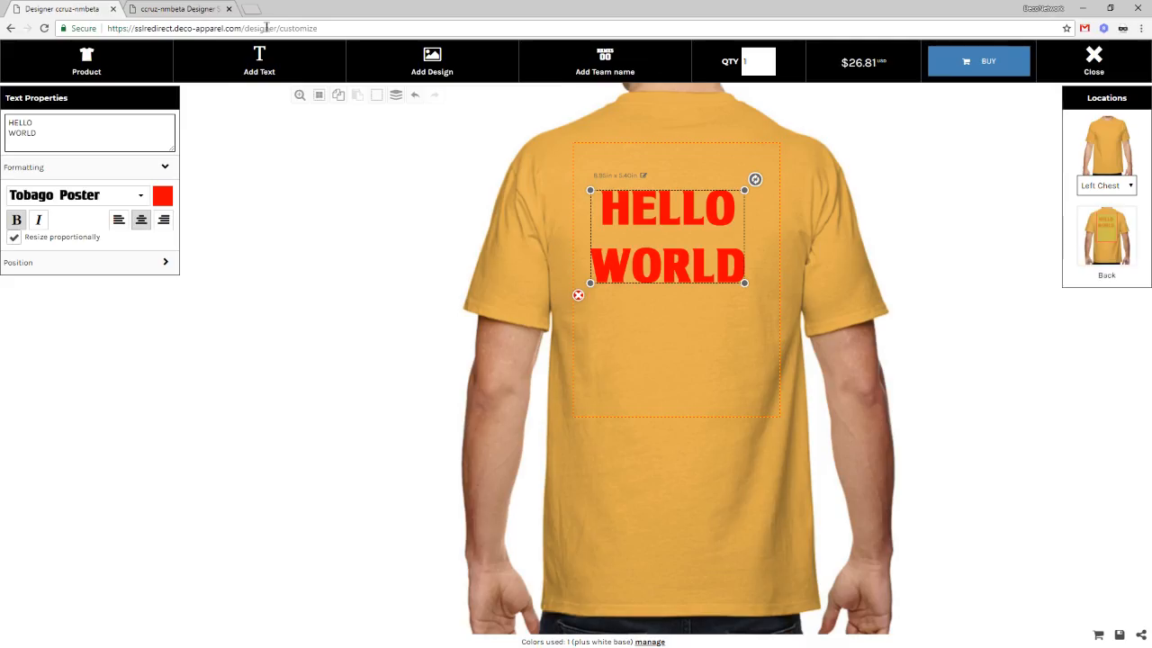
{"action": "left_click_drag", "start_coordinate": [691, 258], "coordinate": [695, 242]}
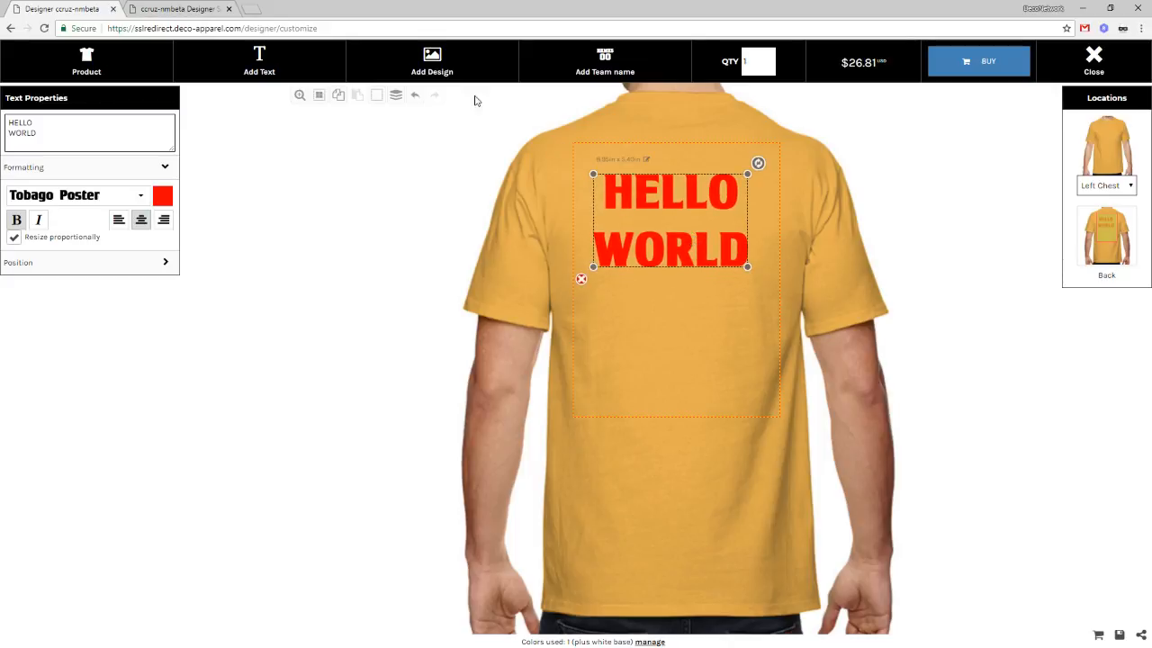
{"action": "left_click", "coordinate": [162, 7]}
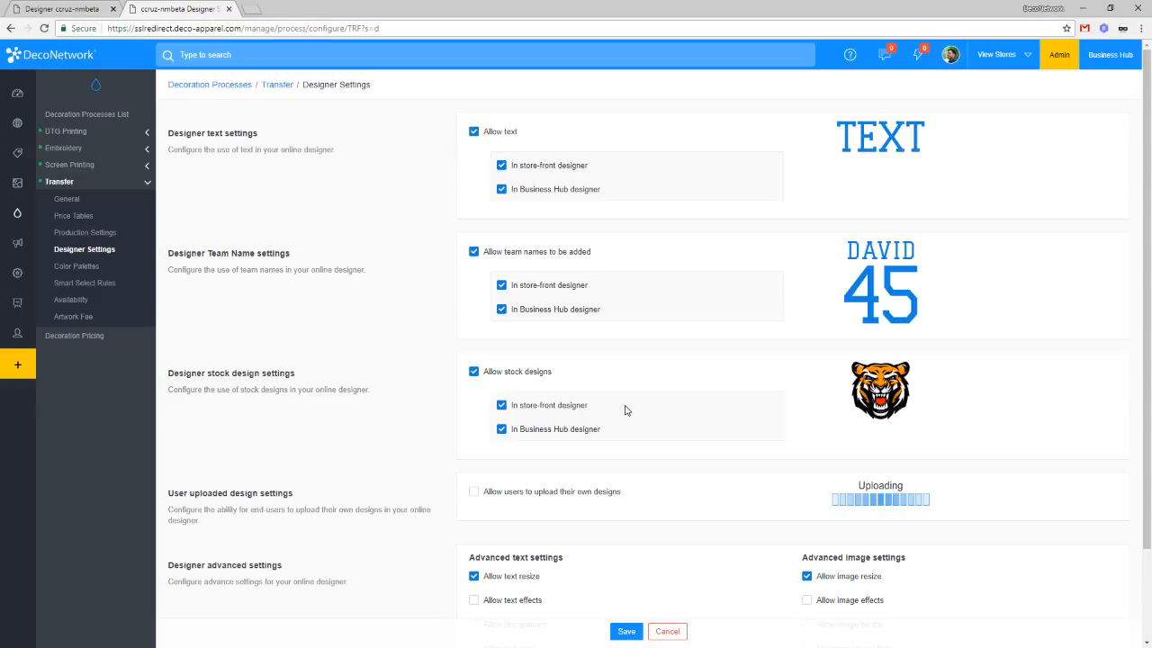
{"action": "scroll", "coordinate": [540, 414], "scroll_direction": "down", "scroll_amount": 3}
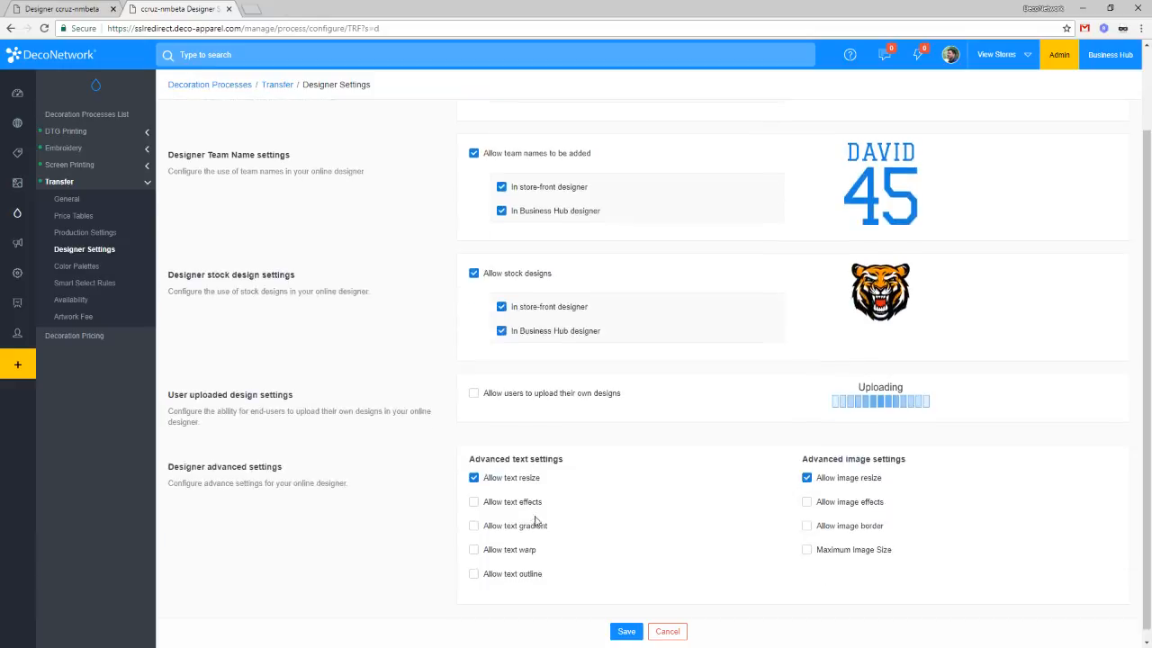
{"action": "left_click", "coordinate": [30, 7]}
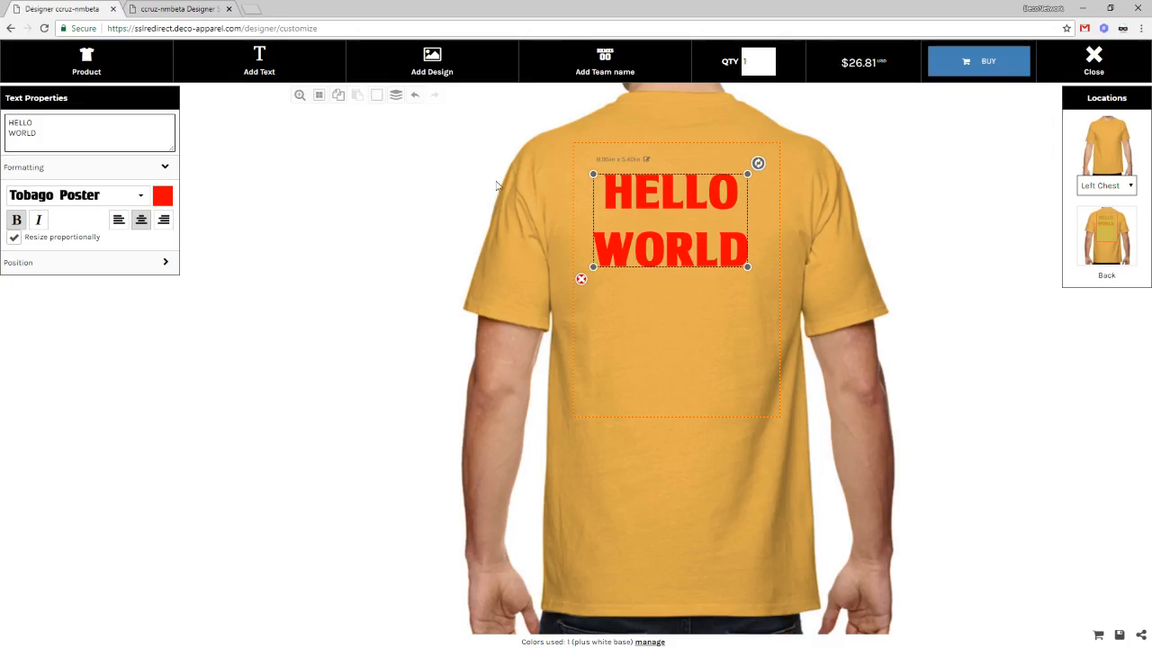
{"action": "left_click_drag", "start_coordinate": [695, 254], "coordinate": [694, 252]}
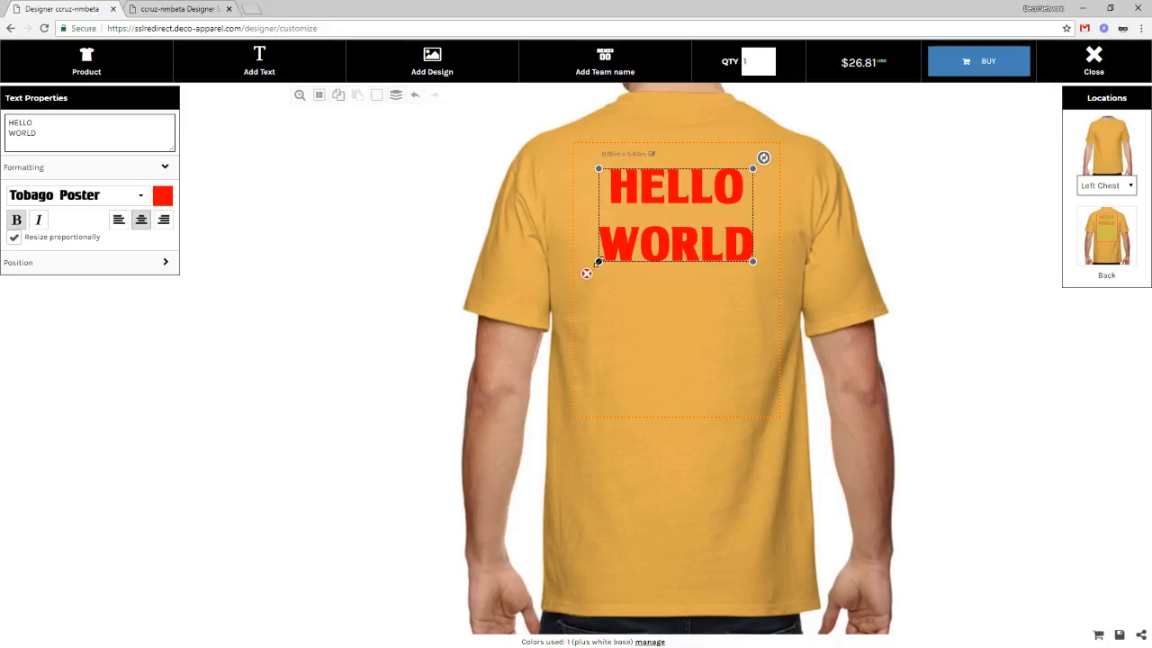
{"action": "left_click_drag", "start_coordinate": [598, 261], "coordinate": [645, 239]}
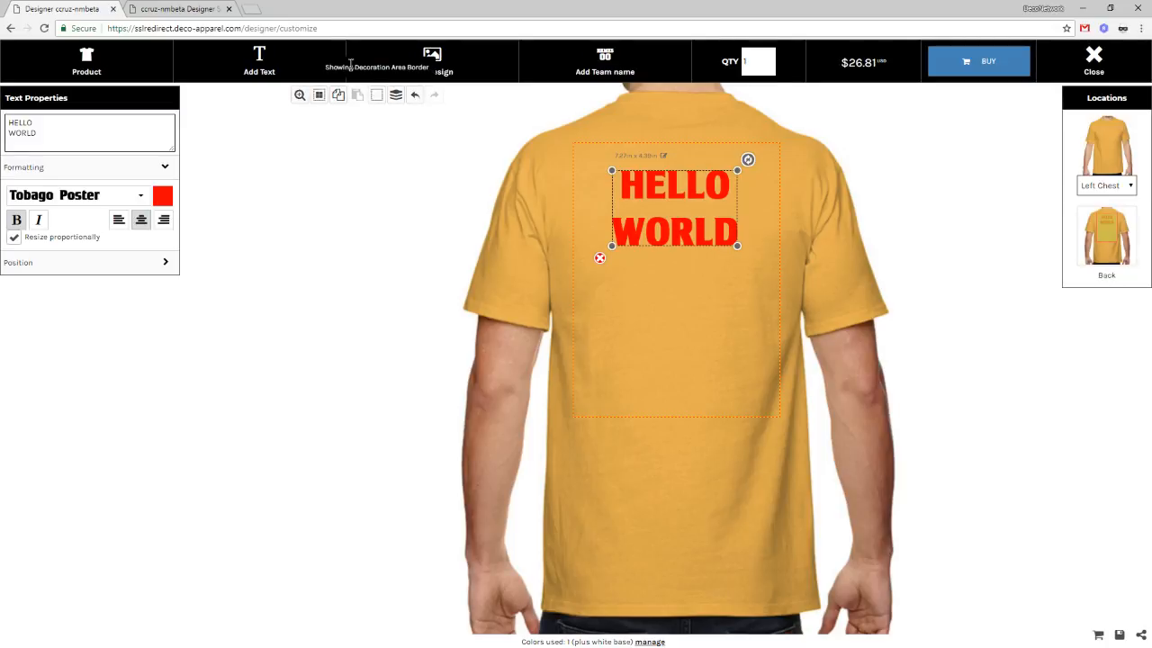
Step: Save the Transfer designer settings with uploads off, then go back to the shirt designer
{"action": "left_click", "coordinate": [213, 8]}
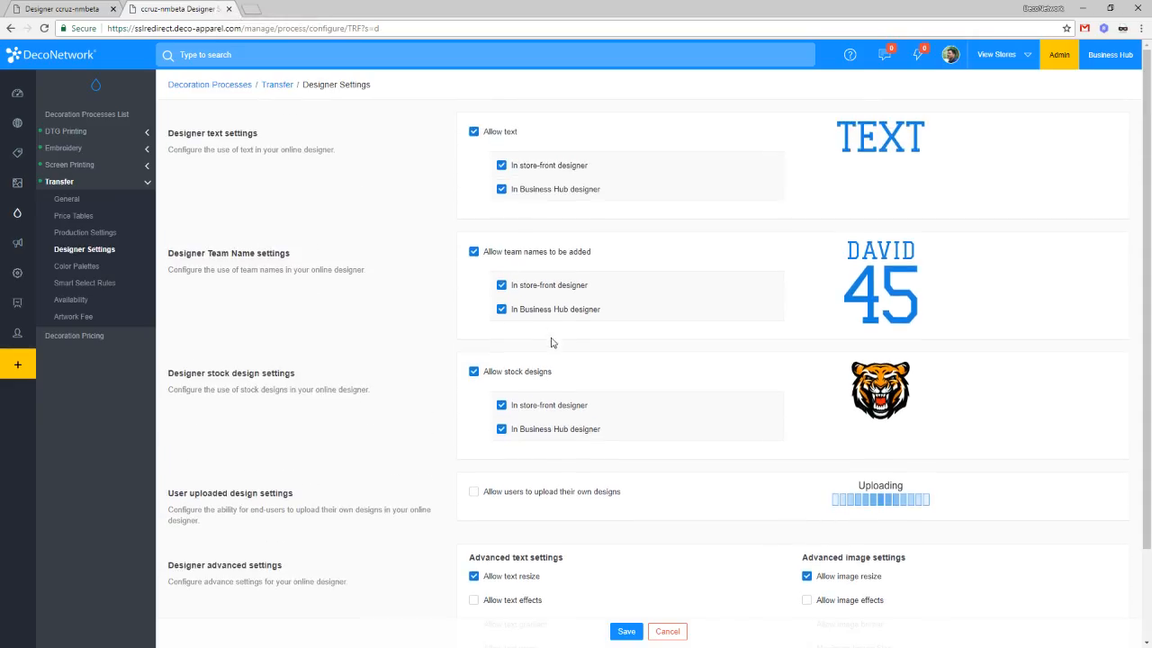
{"action": "left_click", "coordinate": [627, 631]}
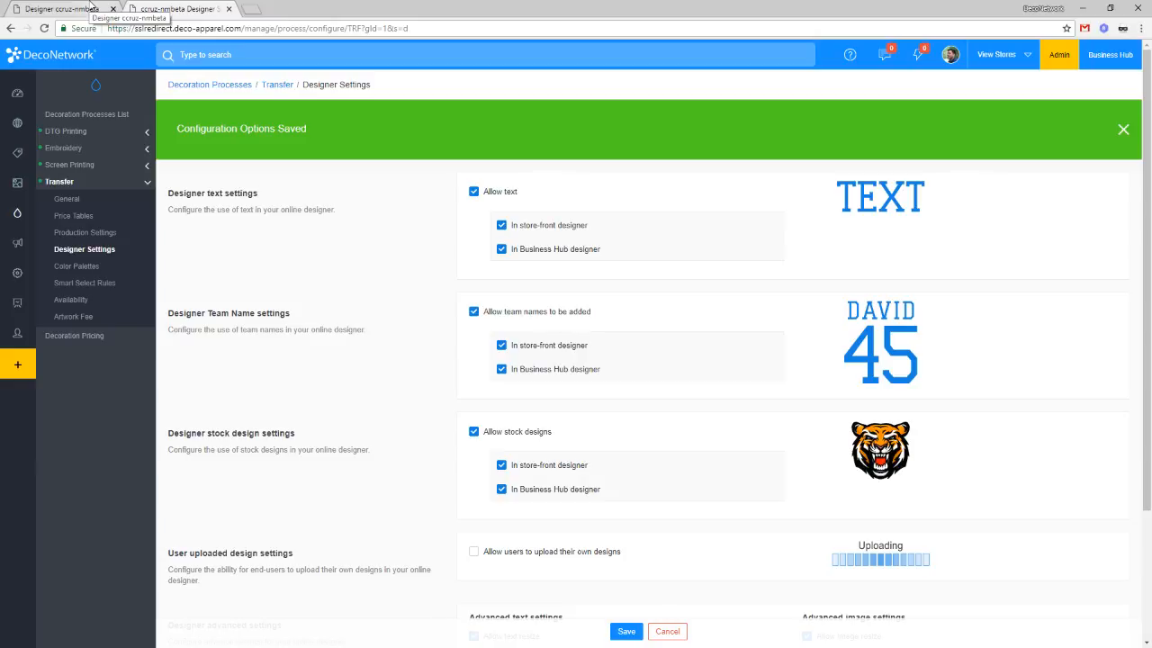
{"action": "left_click", "coordinate": [71, 8]}
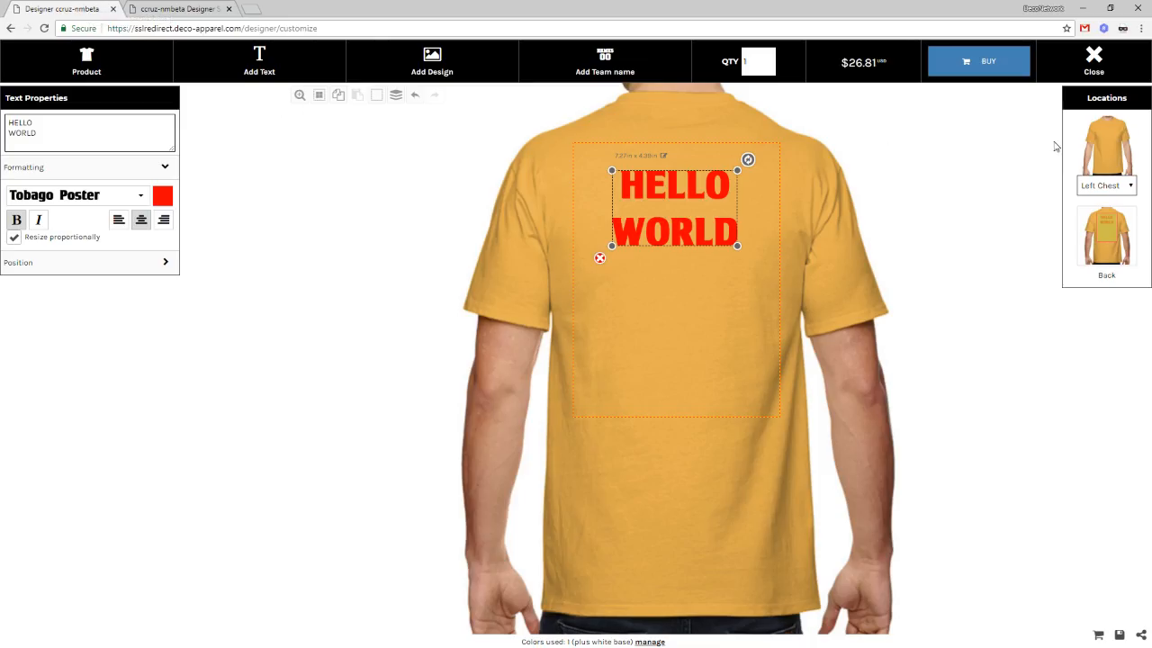
Step: Close the T-shirt designer to return to the storefront home page
{"action": "left_click", "coordinate": [1112, 64]}
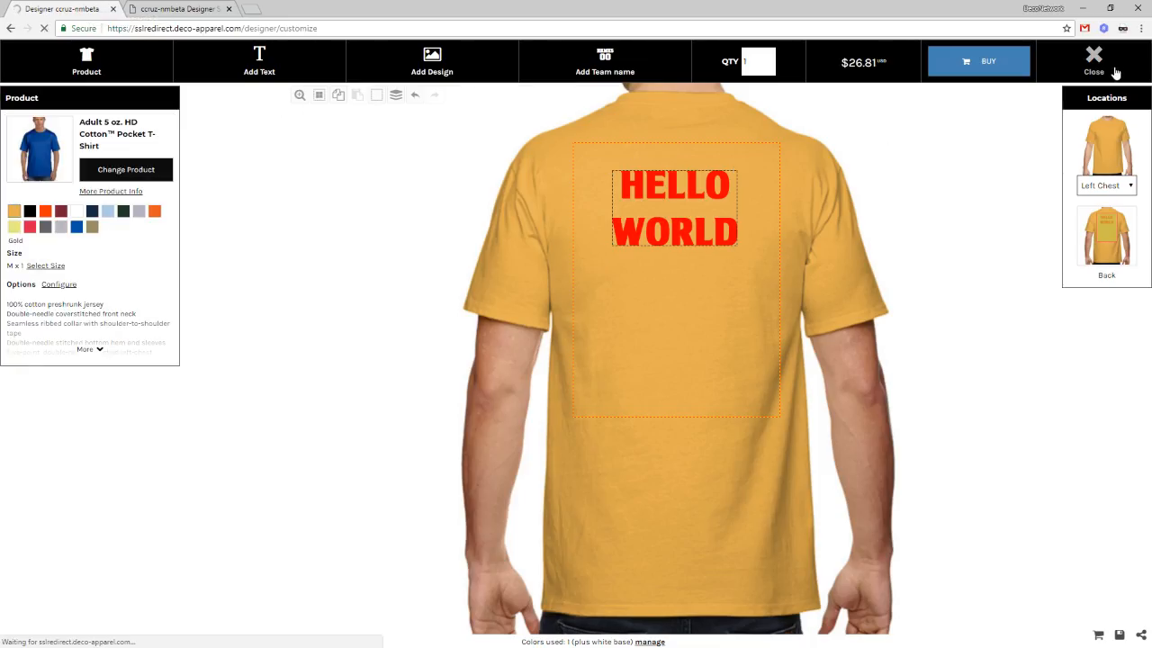